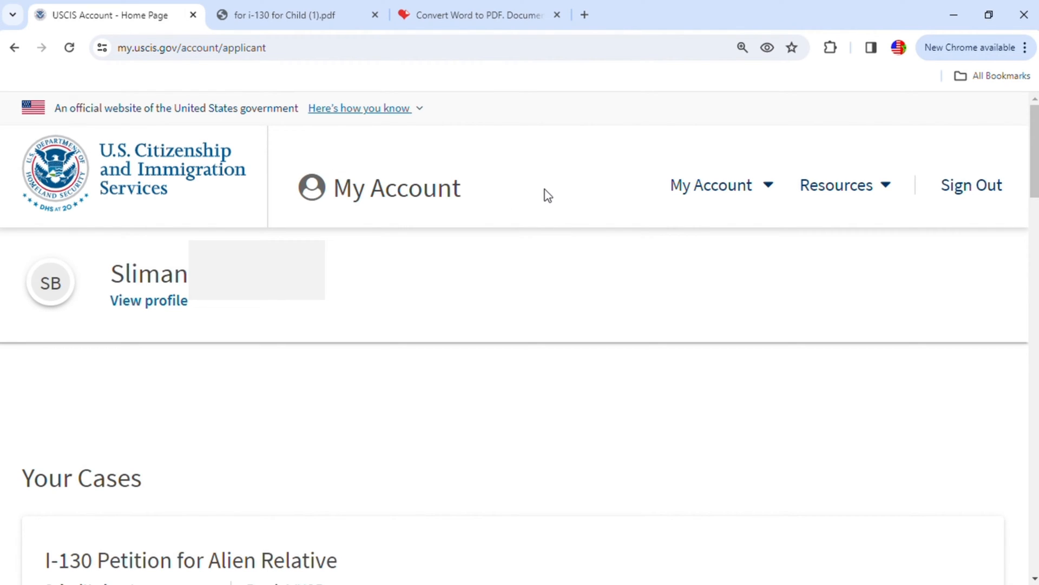
- Start filing form I-130, Petition for Alien Relative, online from the account
left_click(773, 188)
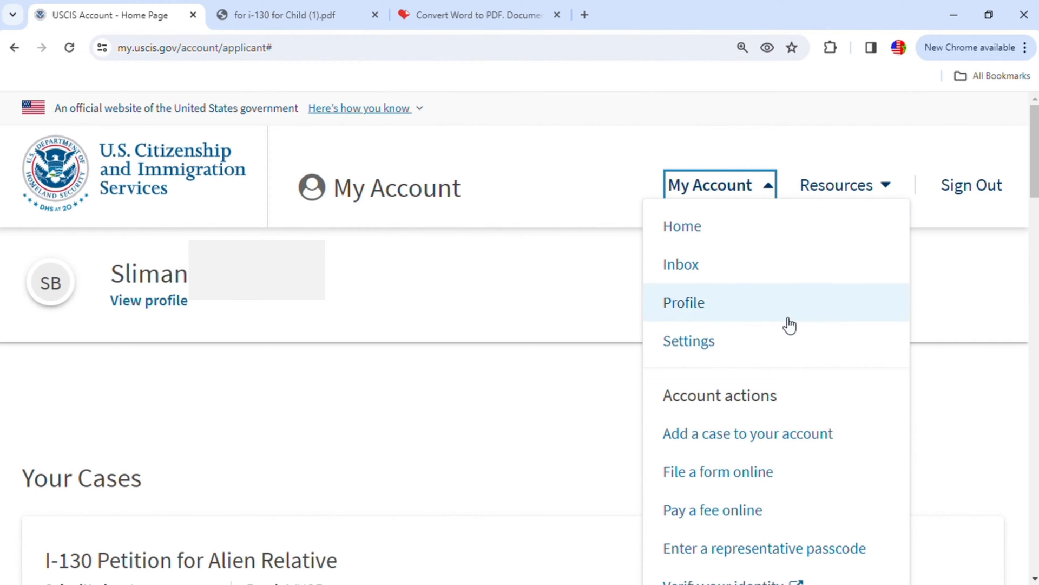
left_click(767, 479)
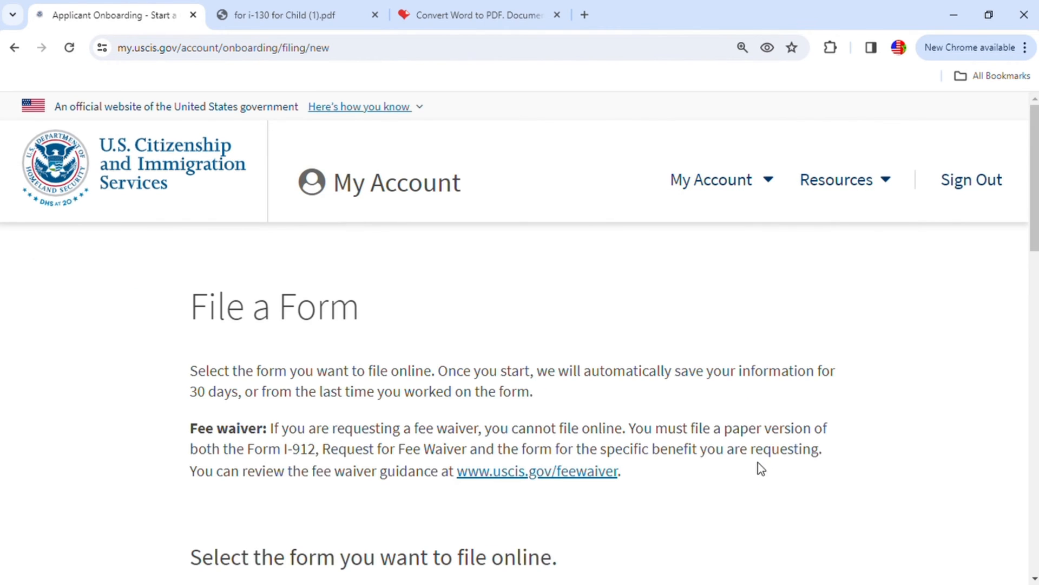
scroll(867, 335, "down", 1)
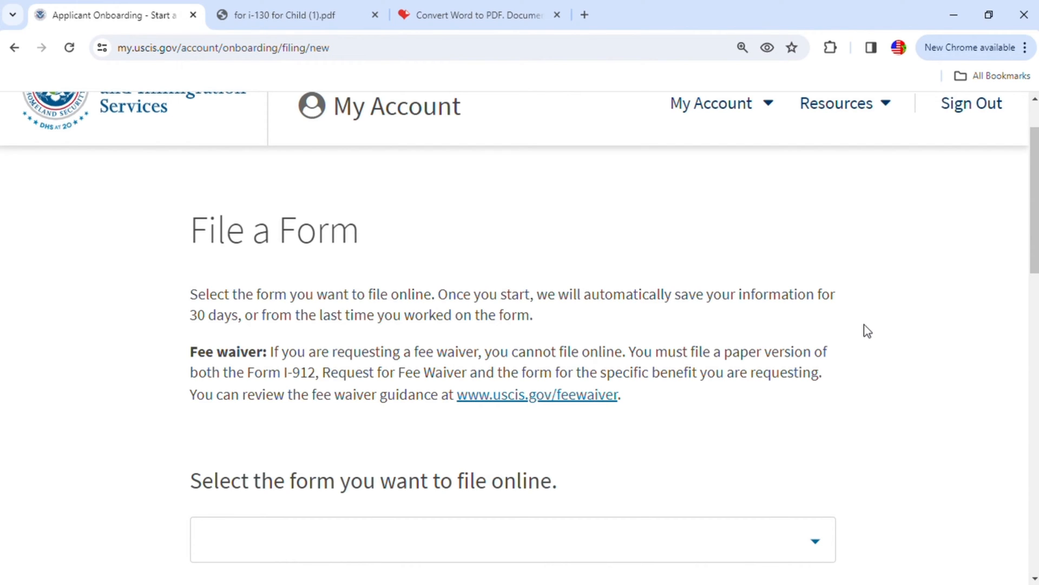
scroll(872, 347, "down", 4)
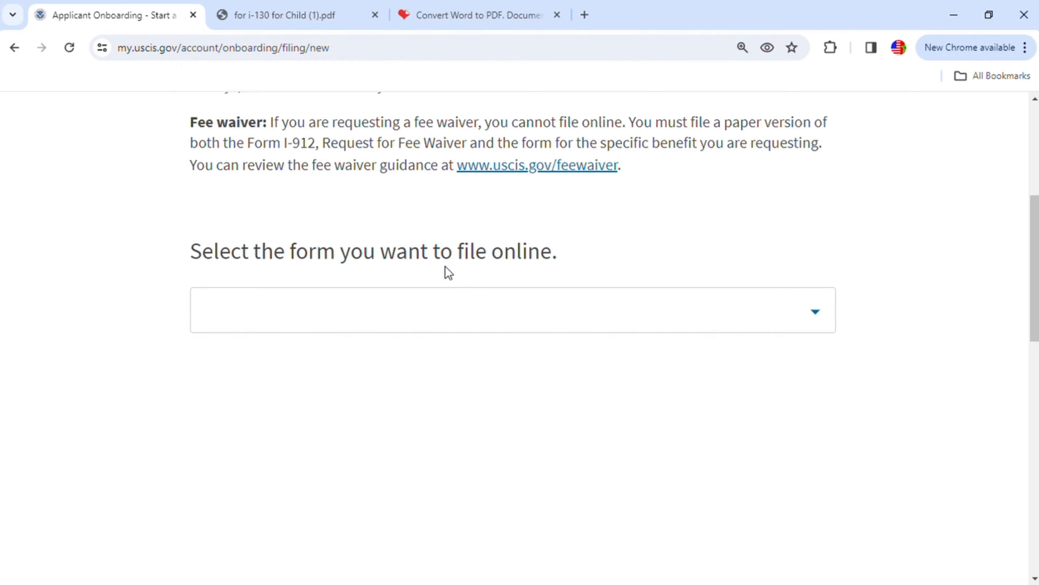
left_click(813, 314)
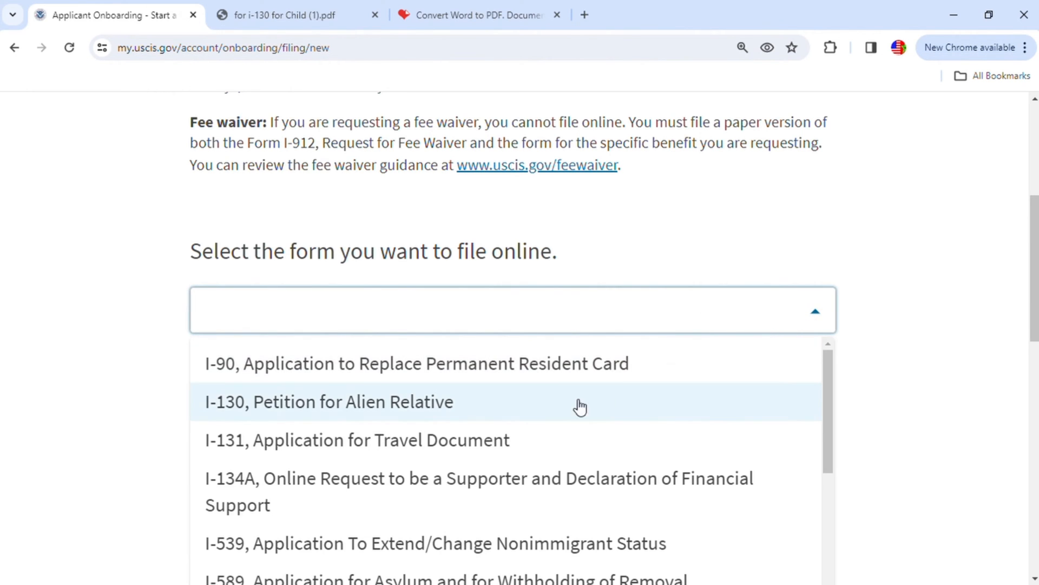
left_click(457, 412)
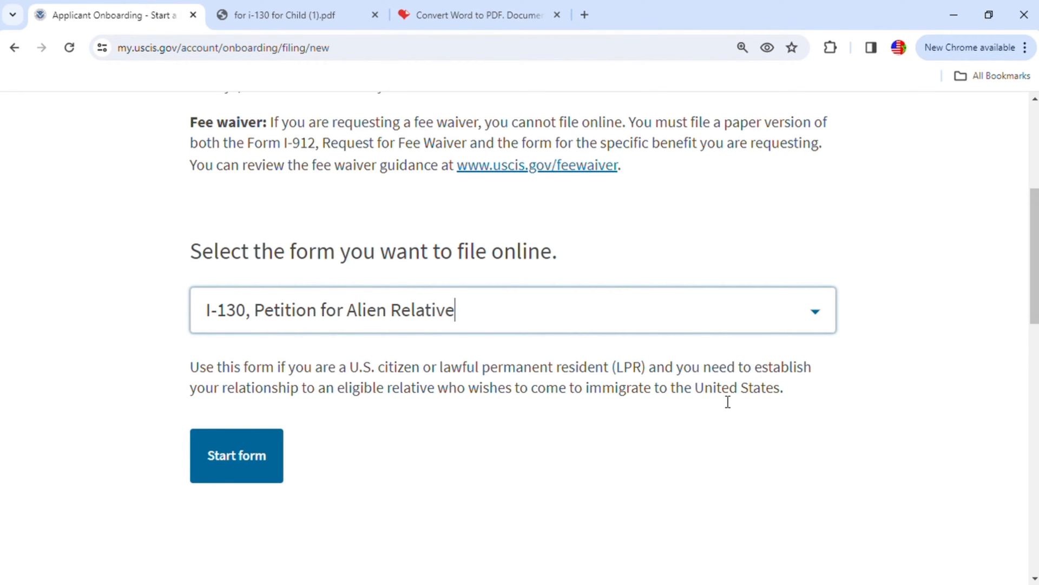
left_click(249, 466)
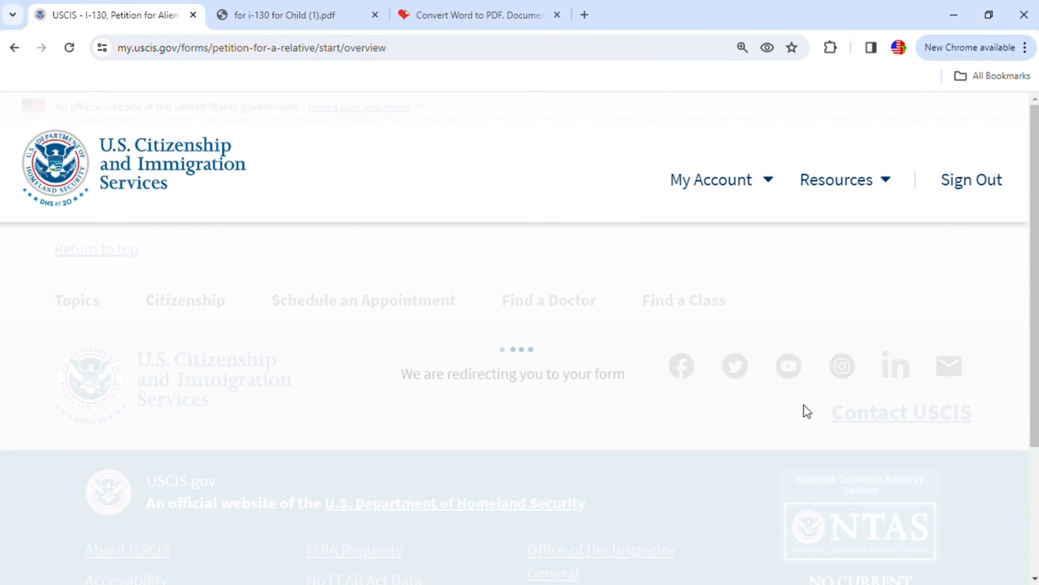
- Review the I-130 overview and the relatives that U.S. citizens and lawful permanent residents may file for
scroll(813, 399, "down", 1)
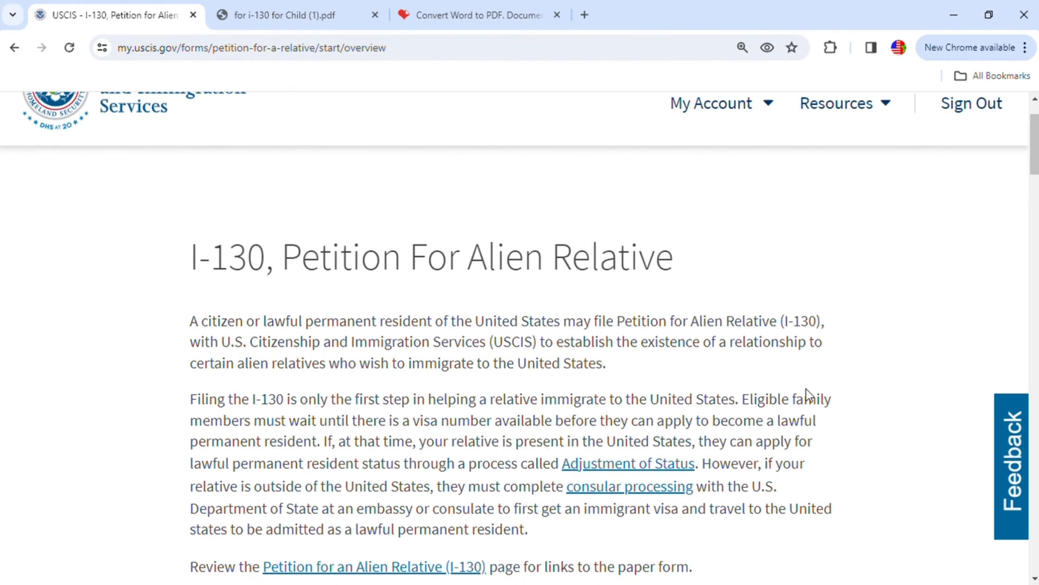
scroll(761, 366, "down", 1)
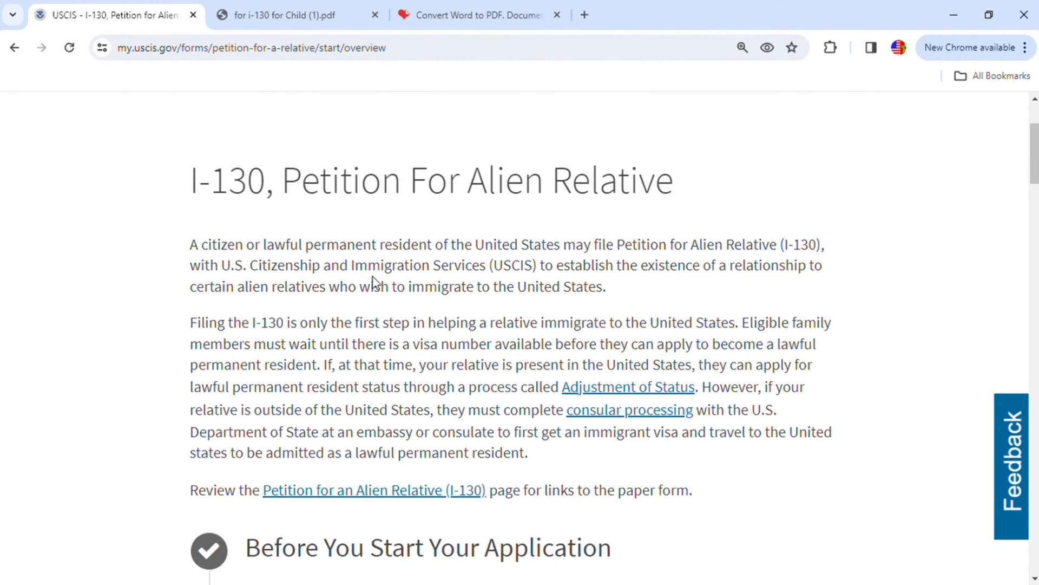
scroll(460, 260, "down", 4)
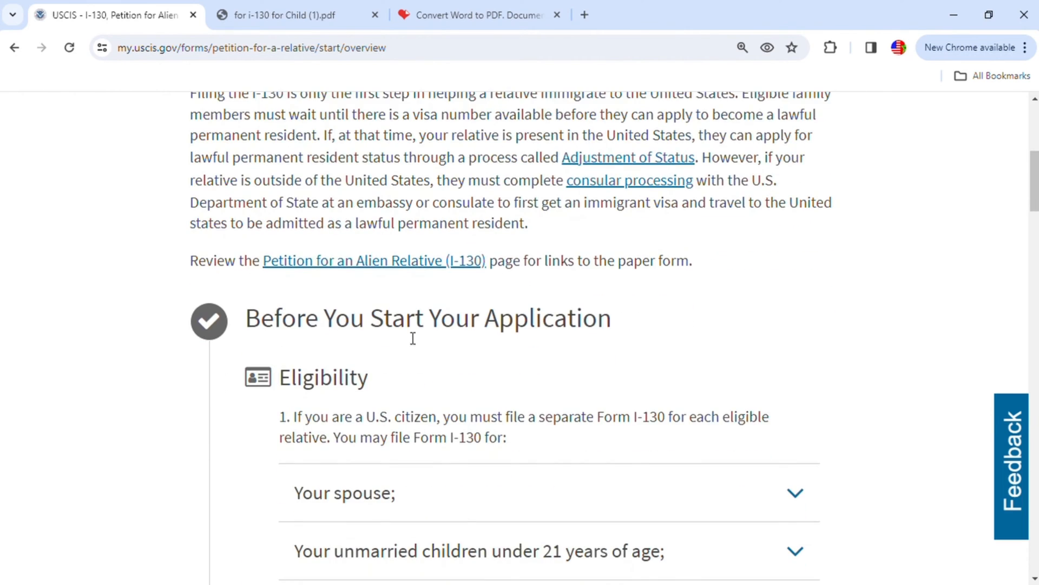
scroll(509, 354, "down", 1)
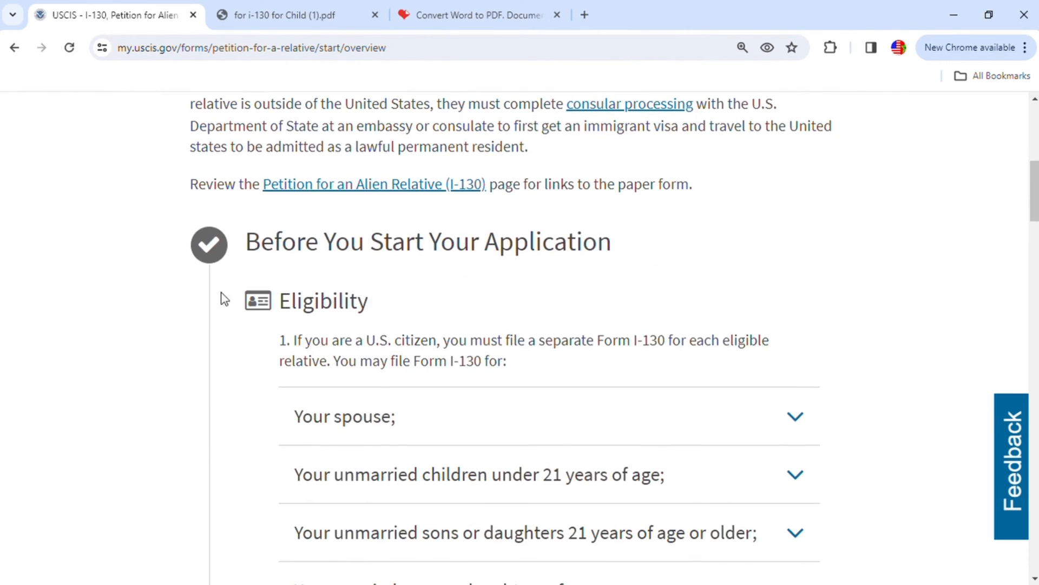
scroll(379, 371, "down", 1)
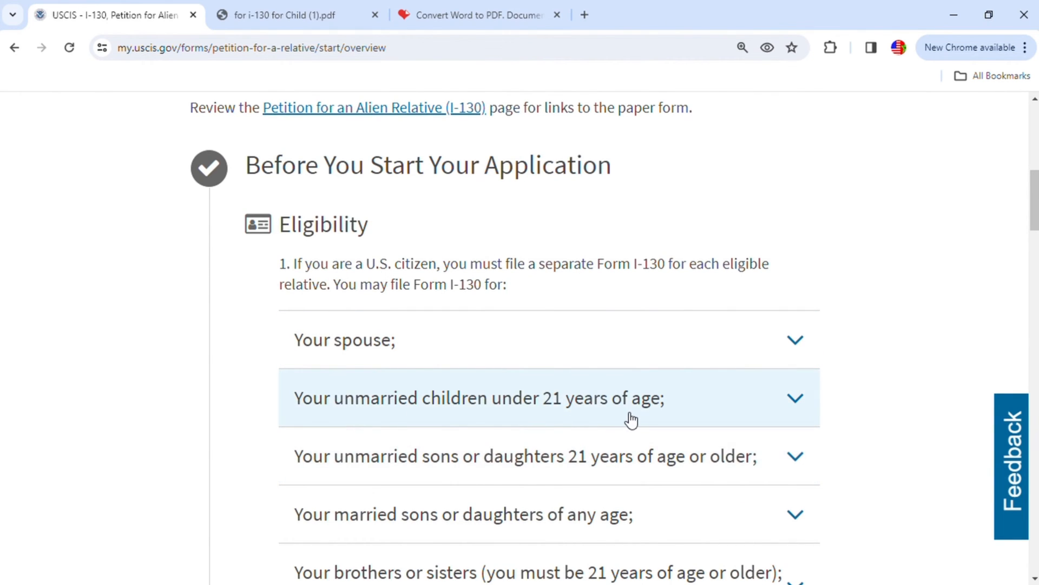
scroll(387, 411, "down", 1)
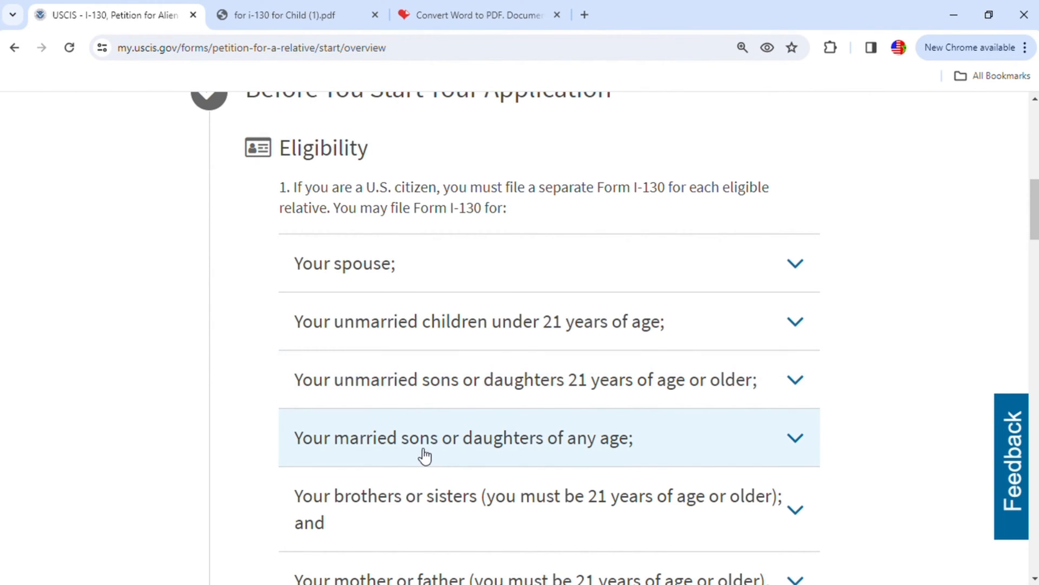
scroll(560, 471, "down", 1)
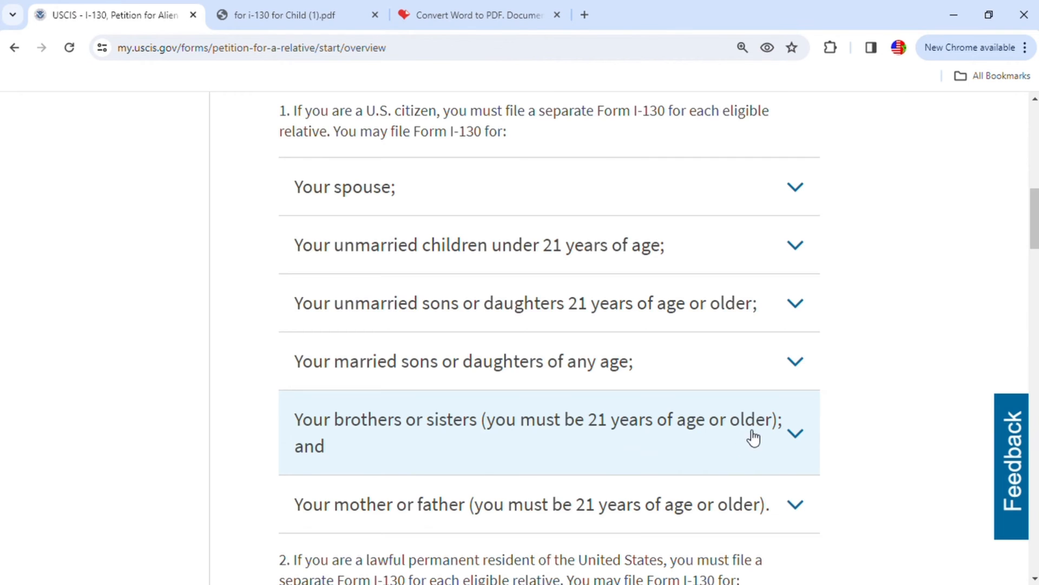
scroll(520, 466, "down", 1)
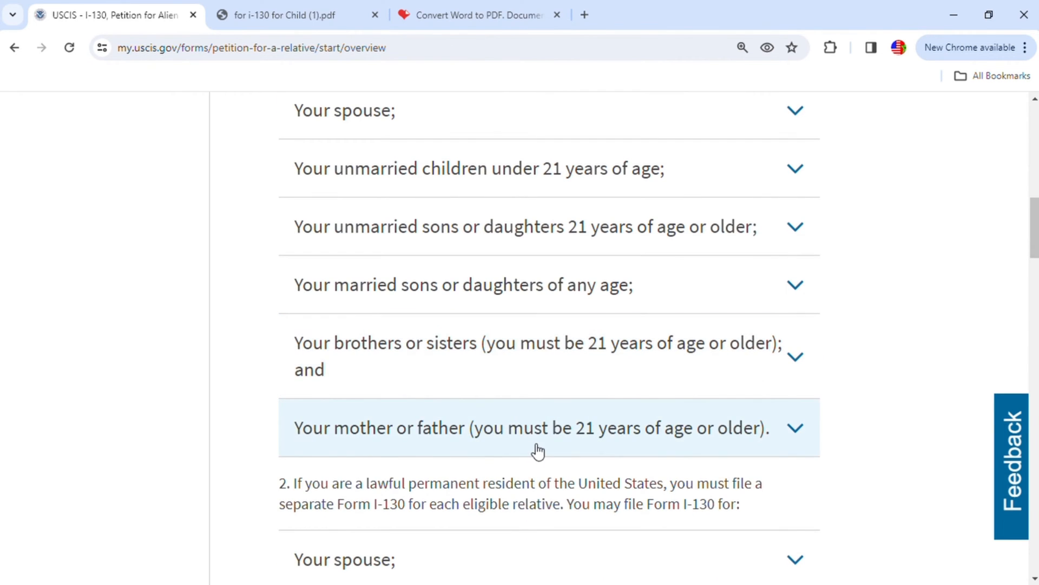
scroll(563, 444, "down", 1)
scroll(584, 439, "down", 2)
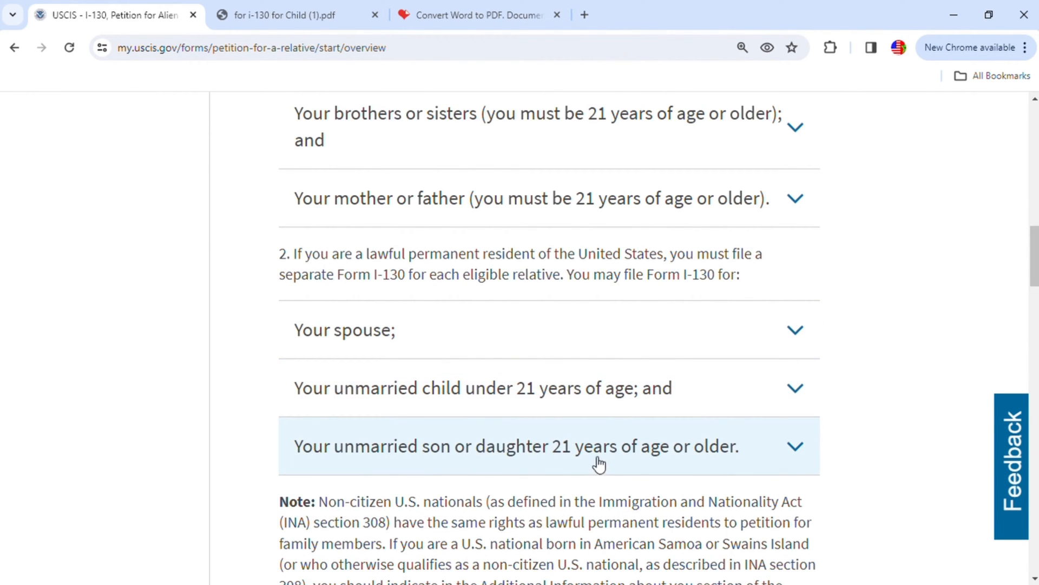
- Review the I-130 filing fee, the documents needed, and what happens after the application is submitted
scroll(743, 444, "down", 5)
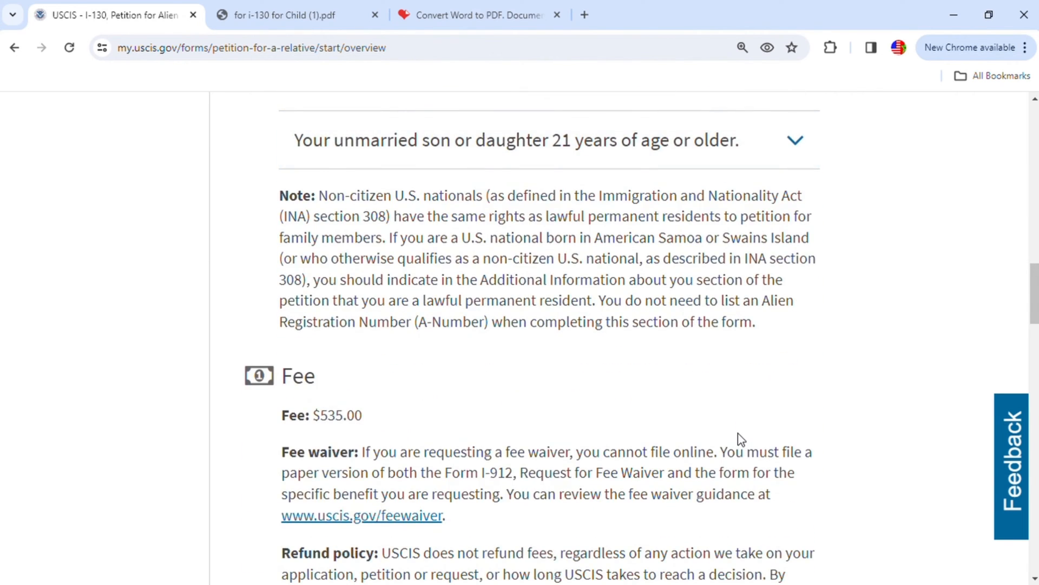
scroll(742, 439, "down", 3)
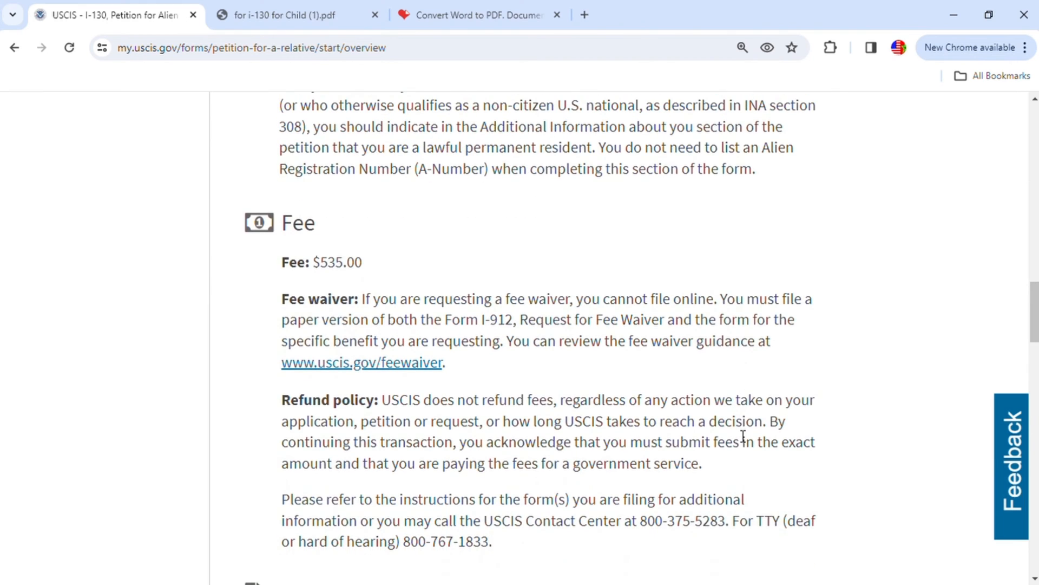
scroll(742, 437, "down", 7)
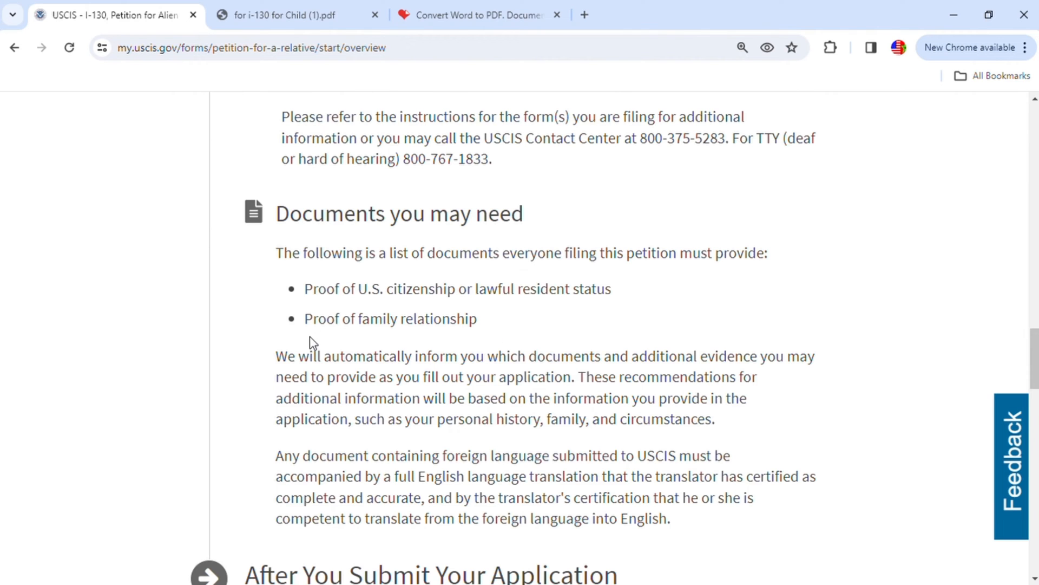
scroll(512, 359, "down", 10)
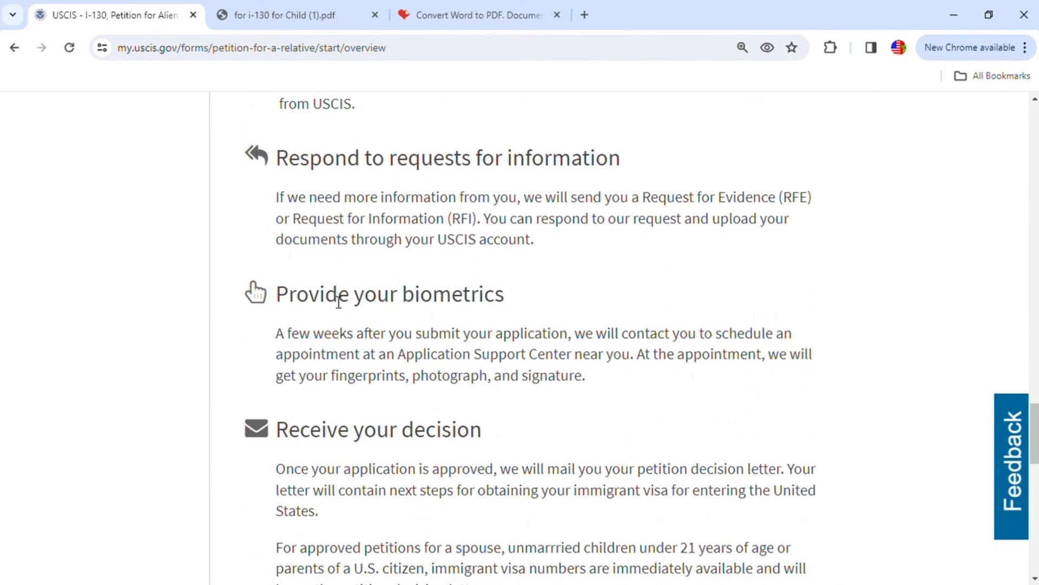
scroll(509, 420, "down", 3)
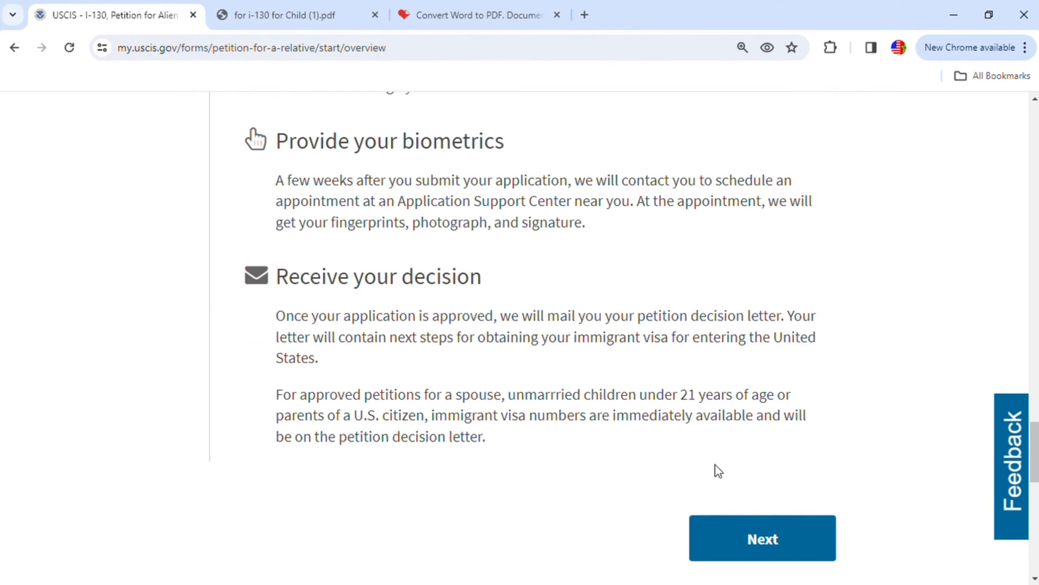
- Continue past the overview and the instructions for completing the form online, and start the I-130 application
left_click(777, 548)
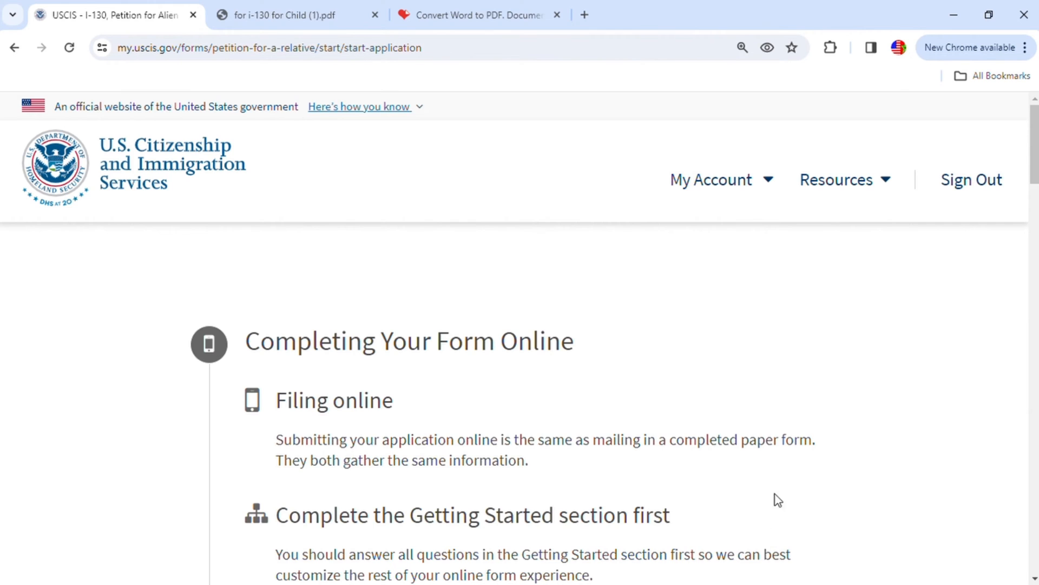
scroll(788, 466, "down", 4)
scroll(791, 465, "down", 3)
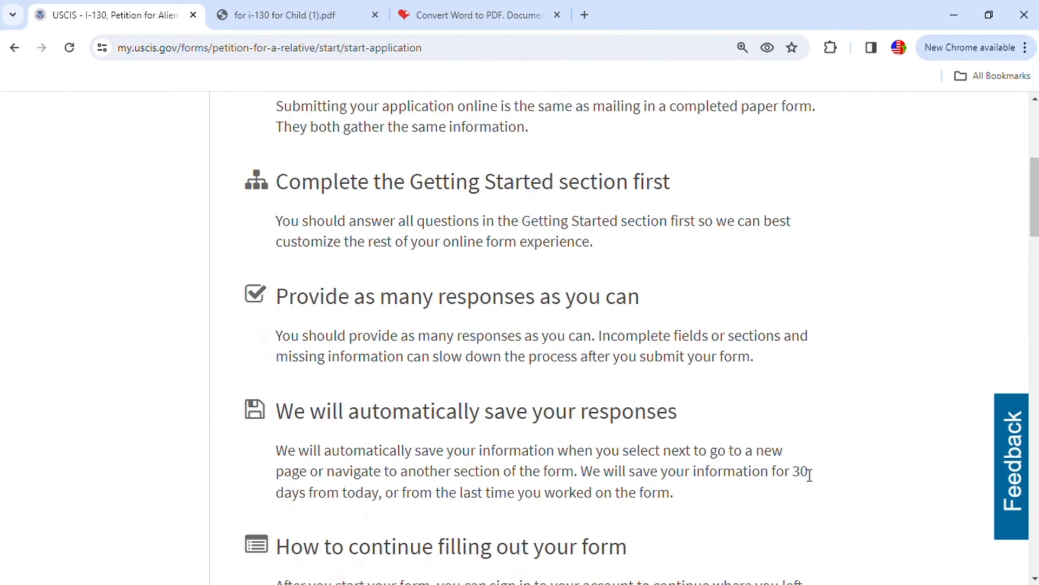
scroll(619, 438, "down", 13)
scroll(619, 437, "down", 12)
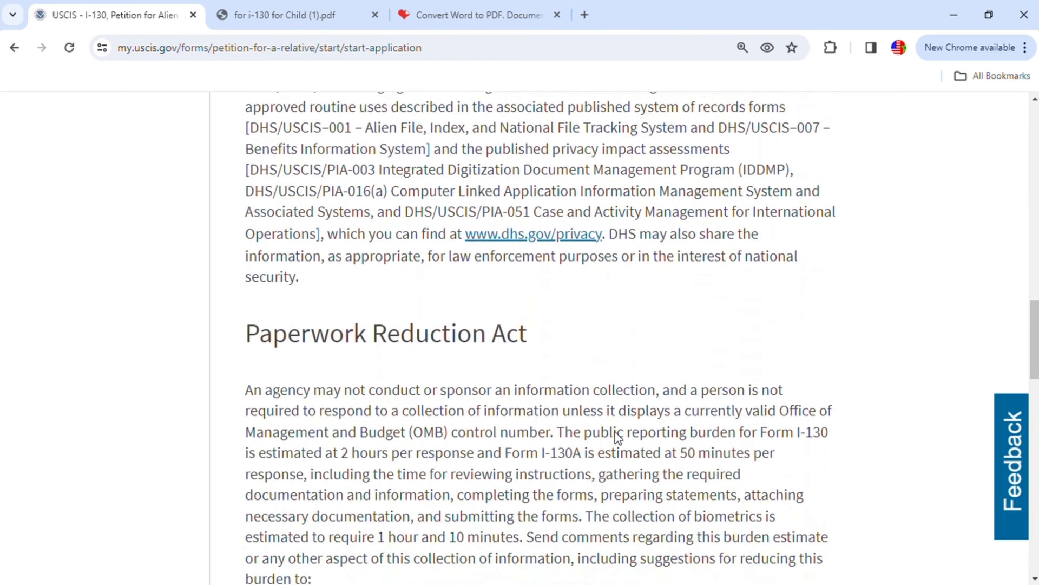
scroll(626, 441, "down", 4)
left_click(780, 391)
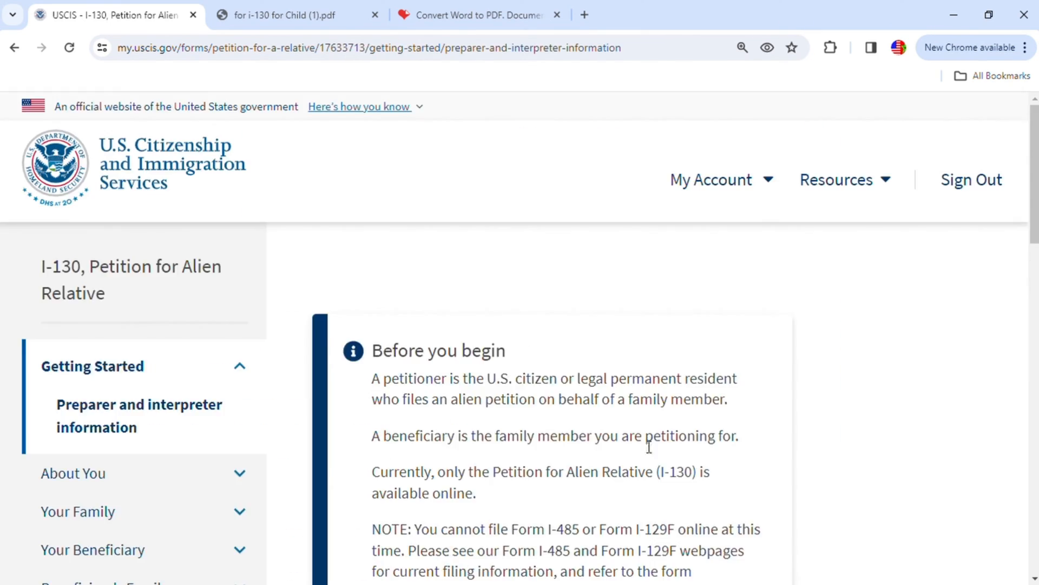
- Try answering Yes to whether someone is assisting with the application, and review the follow-up question about a preparer
scroll(701, 413, "down", 4)
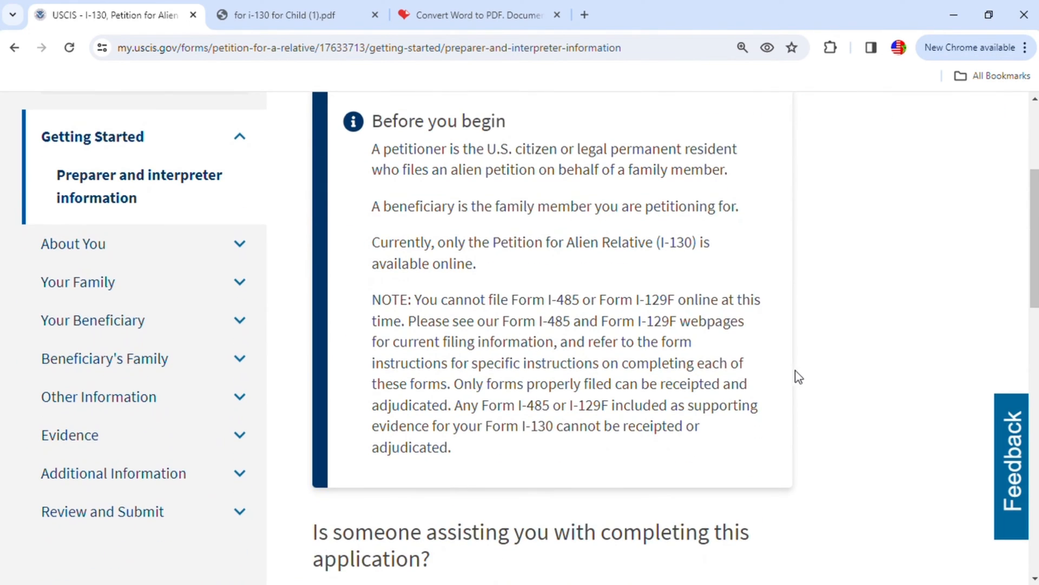
scroll(801, 364, "up", 1)
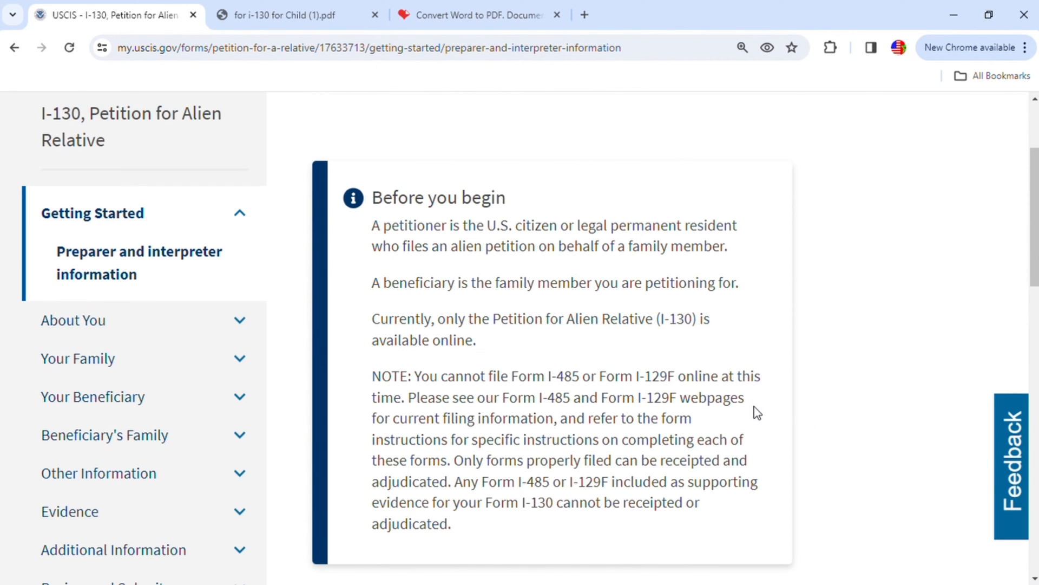
scroll(754, 412, "down", 5)
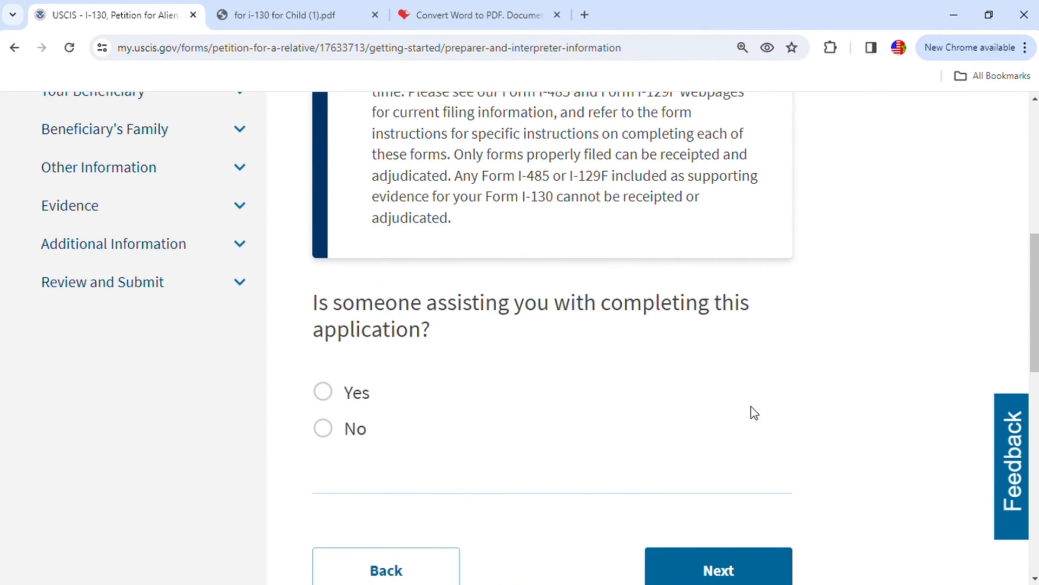
scroll(815, 373, "down", 1)
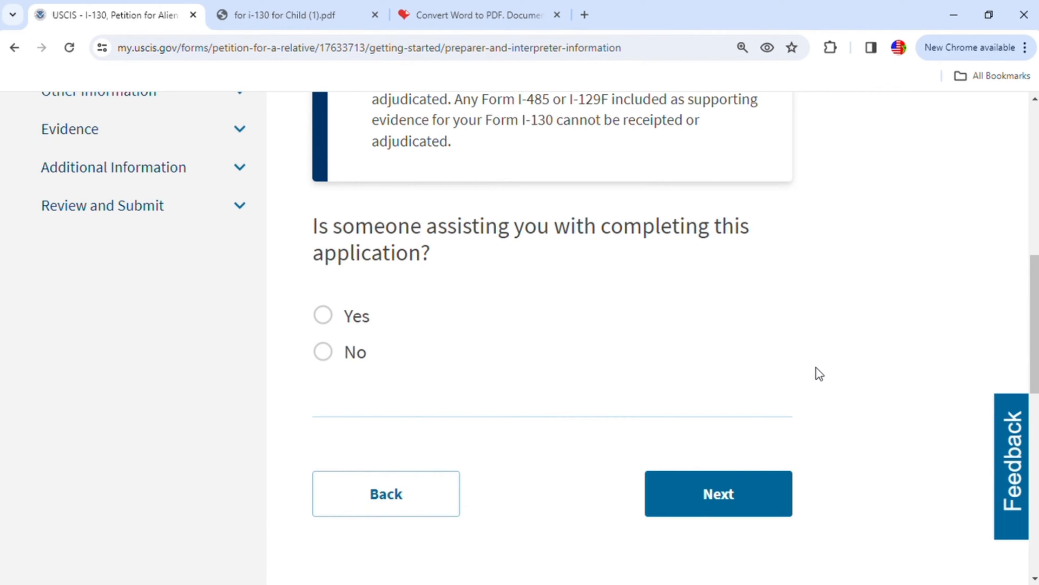
left_click(323, 316)
scroll(487, 363, "down", 1)
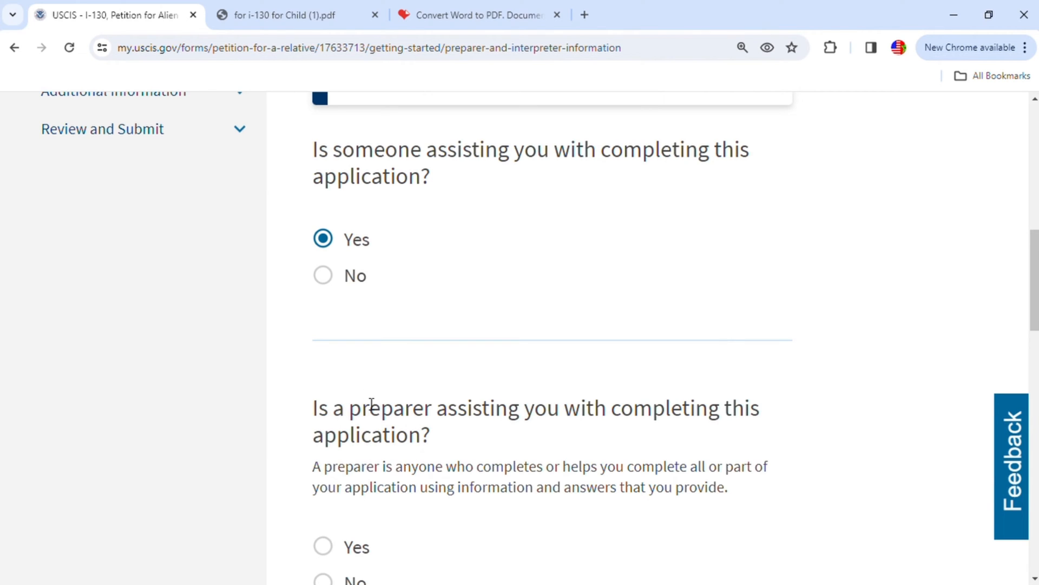
scroll(395, 401, "down", 1)
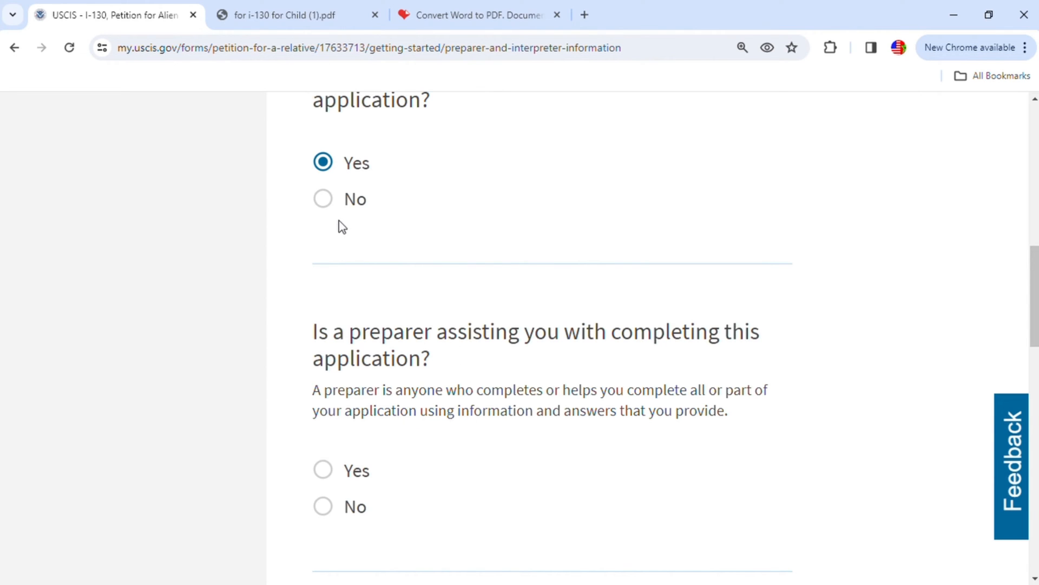
- Answer No to whether someone is assisting with the application, and continue to the current legal name questions
left_click(327, 202)
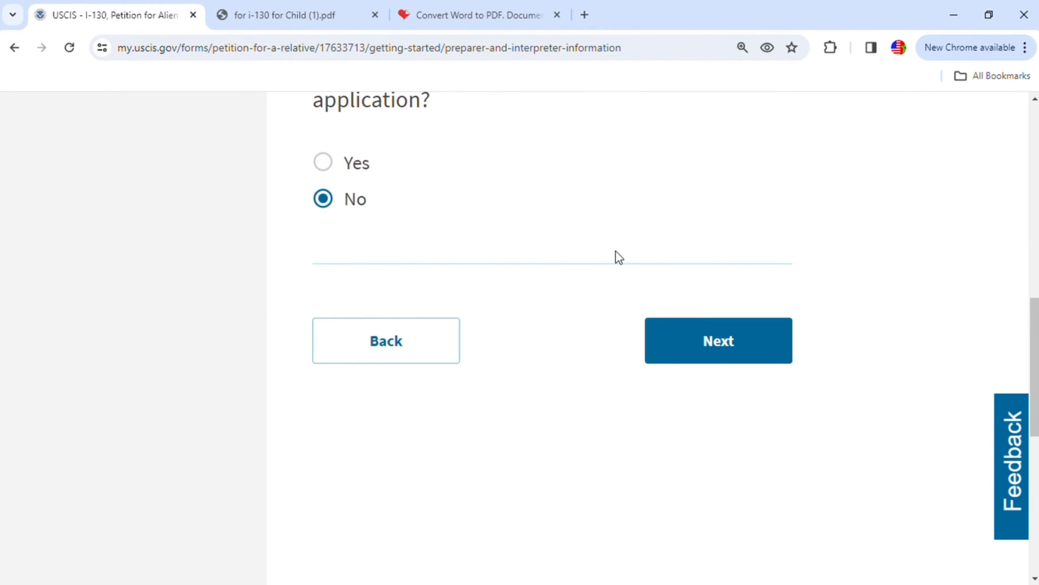
scroll(615, 253, "up", 3)
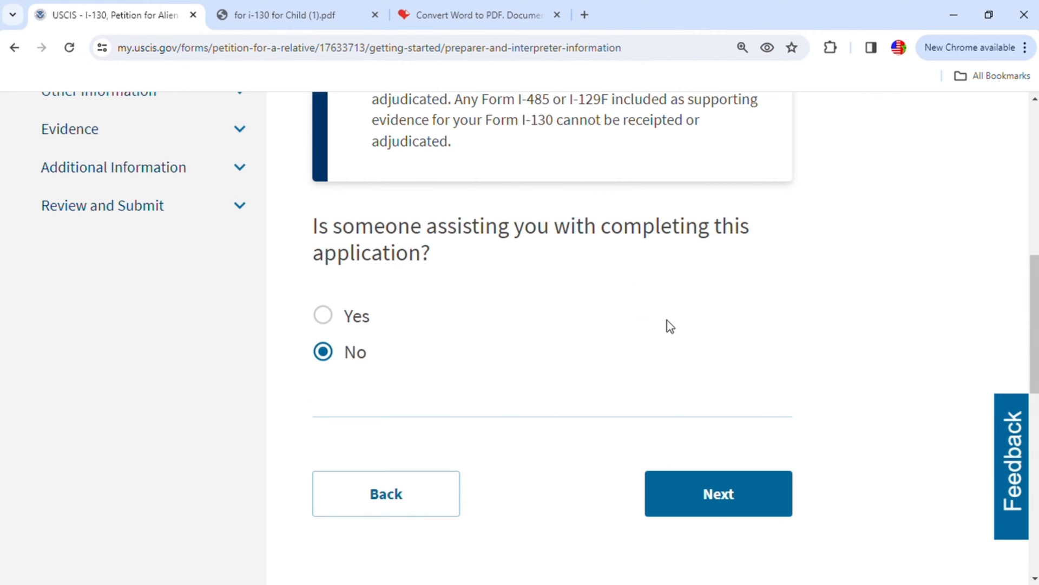
left_click(729, 497)
scroll(758, 396, "down", 1)
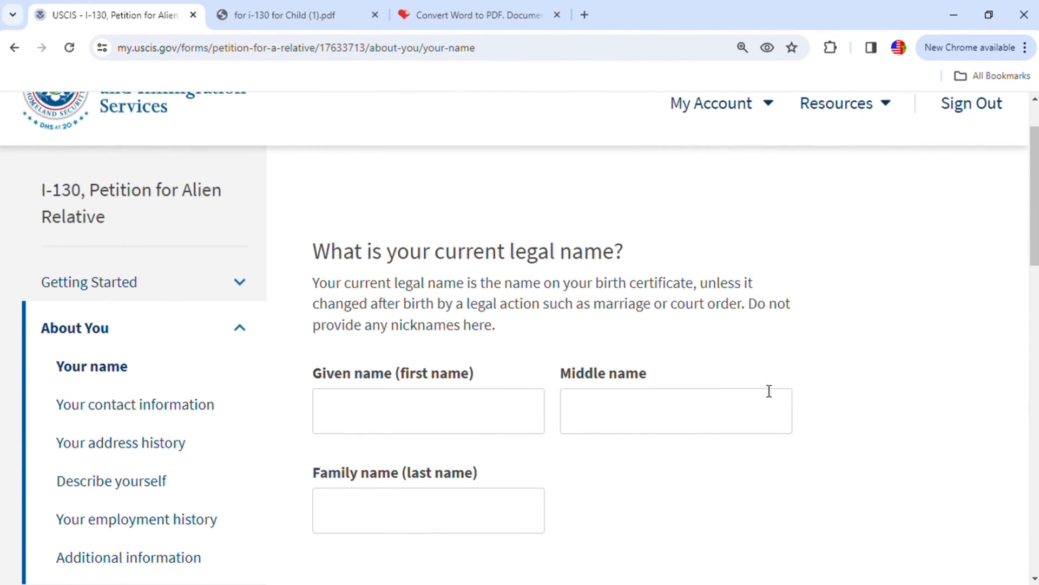
scroll(762, 390, "down", 1)
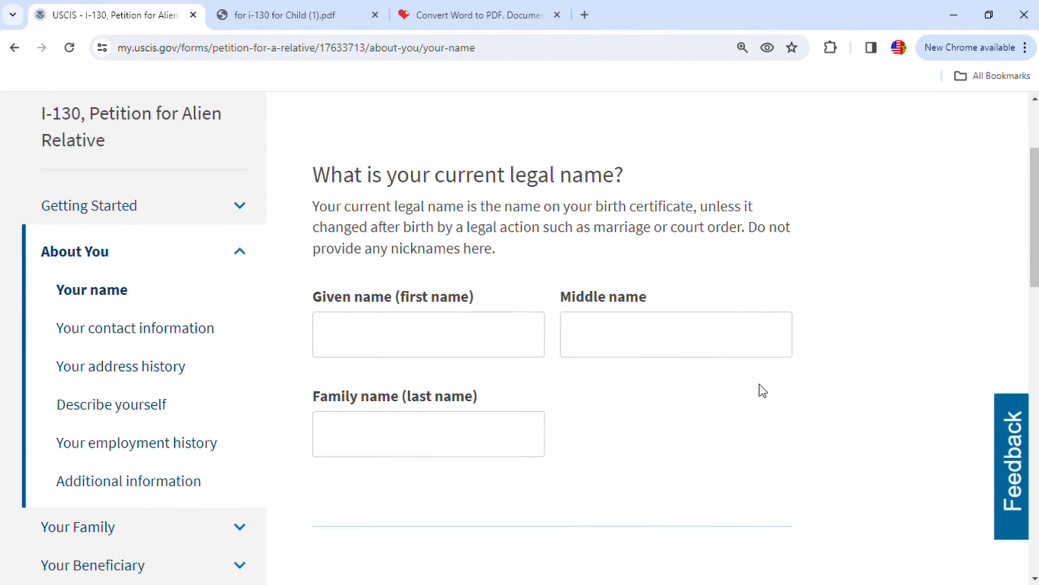
- Enter the petitioner's given name and family name as the current legal name, leaving the middle name blank
left_click(459, 342)
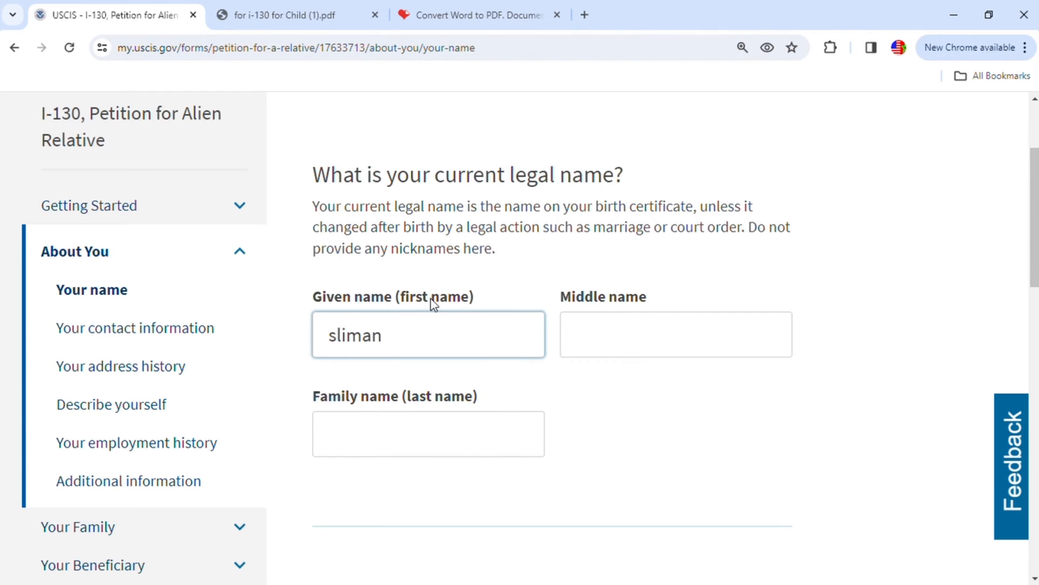
scroll(434, 303, "down", 2)
left_click(392, 298)
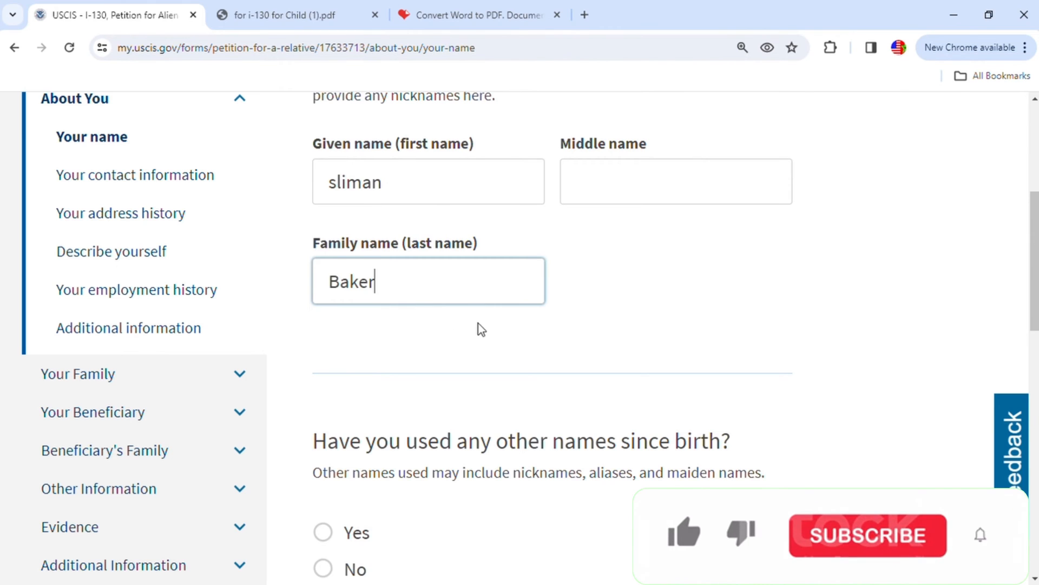
- Answer No to whether any other names have been used since birth, and continue to the contact information
scroll(477, 325, "down", 1)
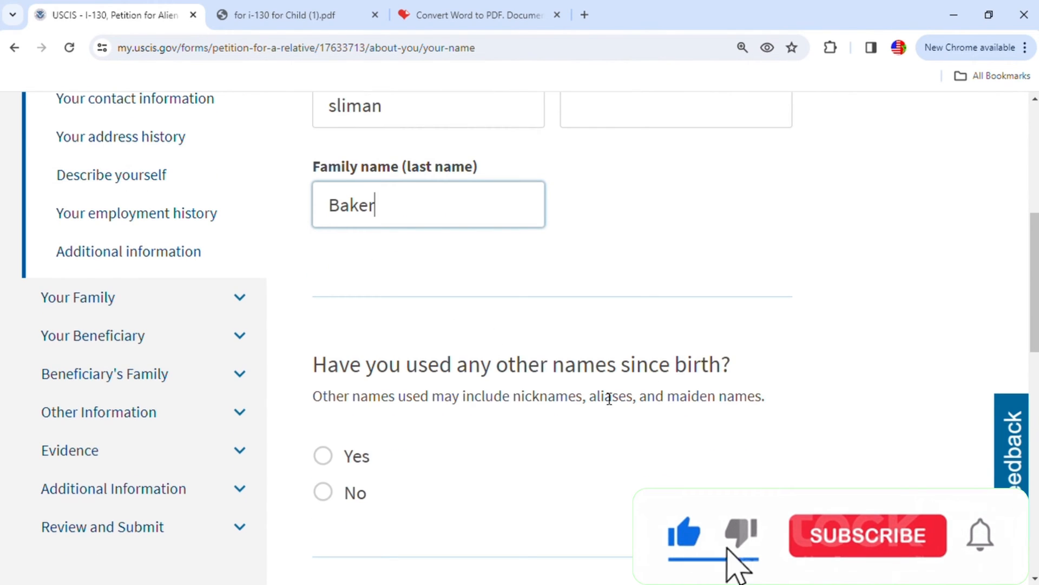
scroll(360, 490, "down", 1)
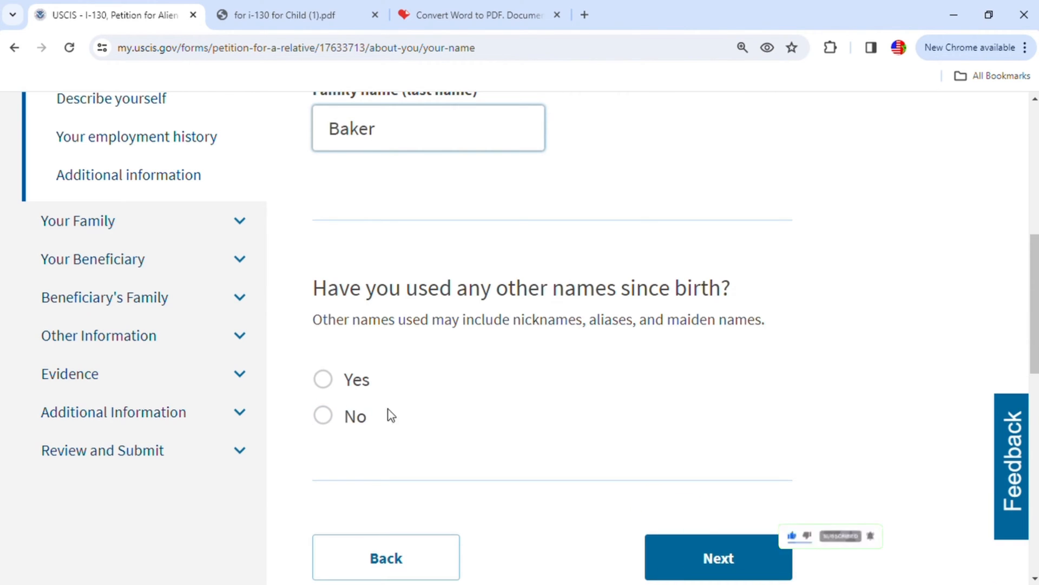
left_click(324, 380)
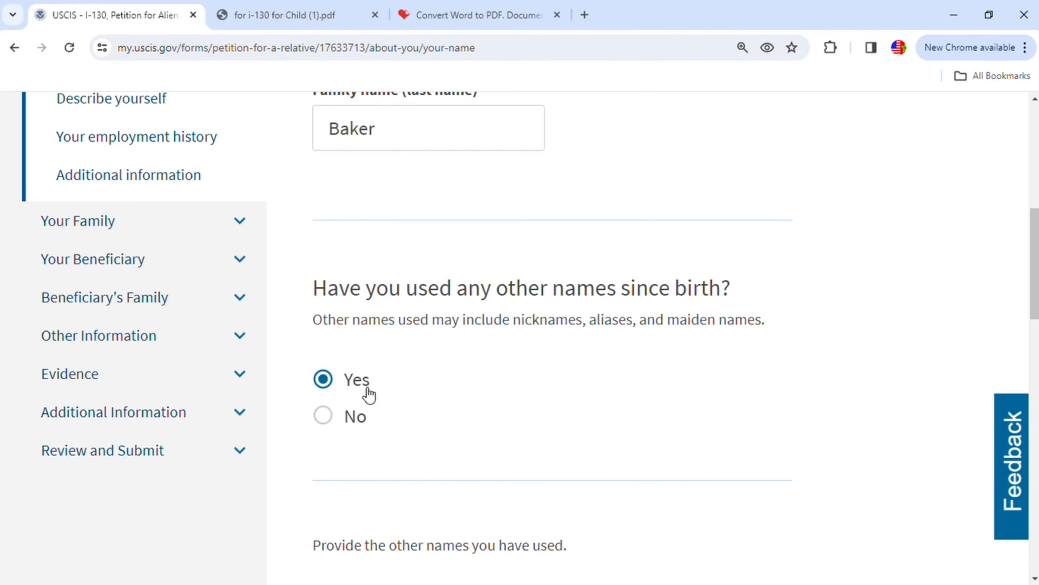
scroll(383, 426, "down", 3)
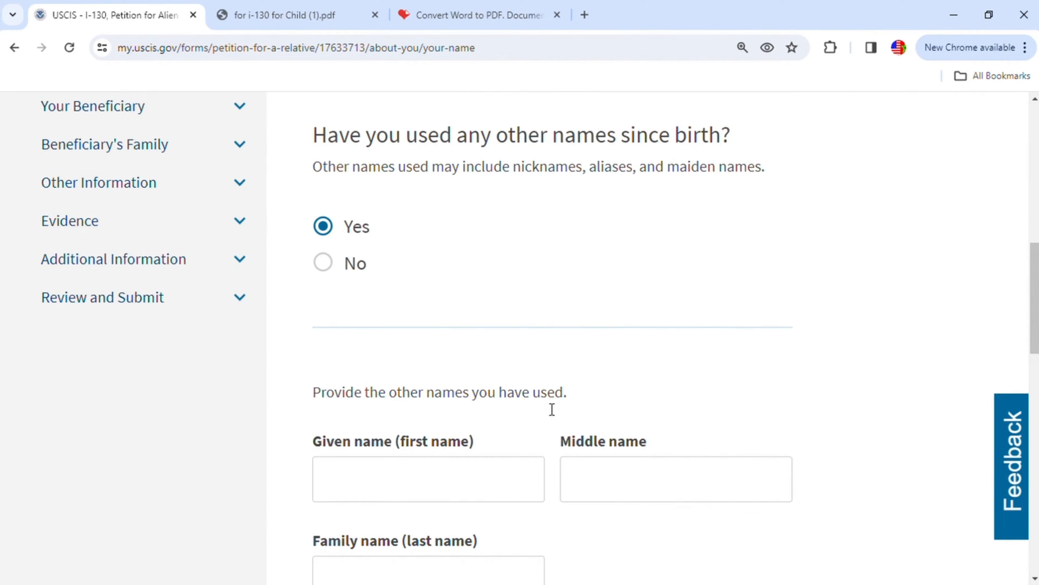
left_click(323, 263)
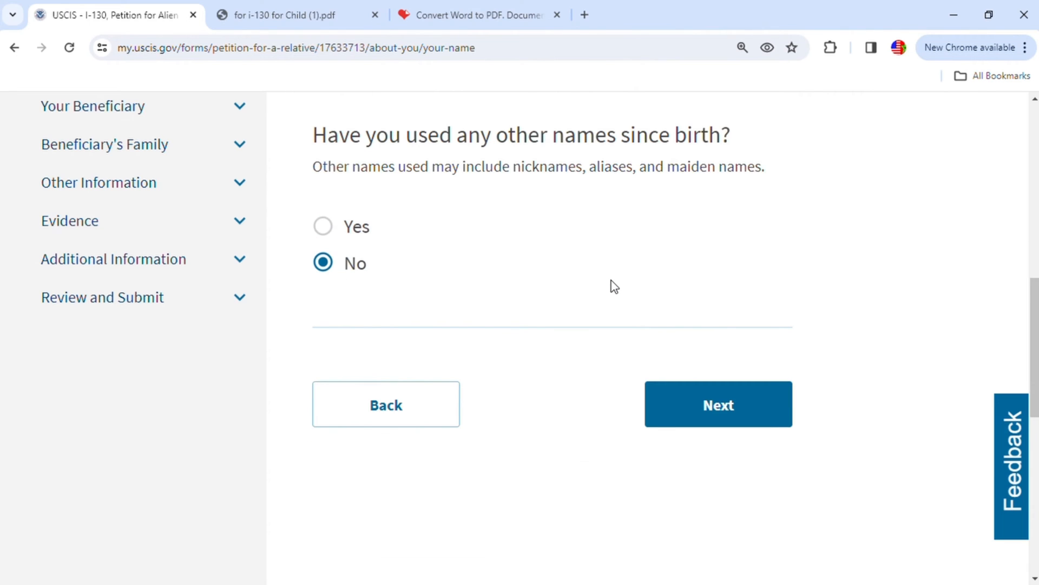
left_click(745, 414)
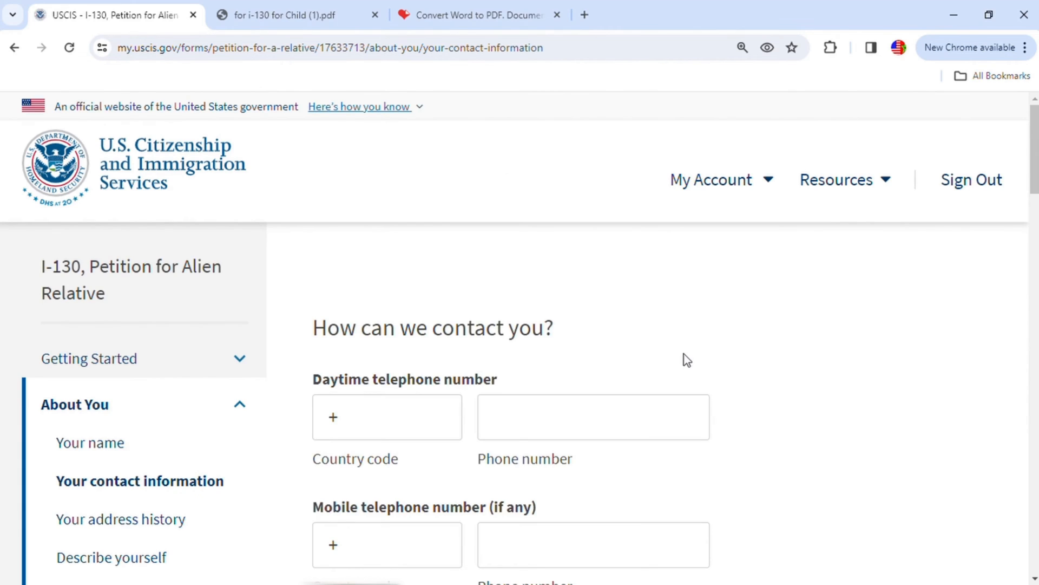
- Enter the country code and phone number for the mobile telephone, leaving the daytime telephone blank
scroll(684, 353, "down", 3)
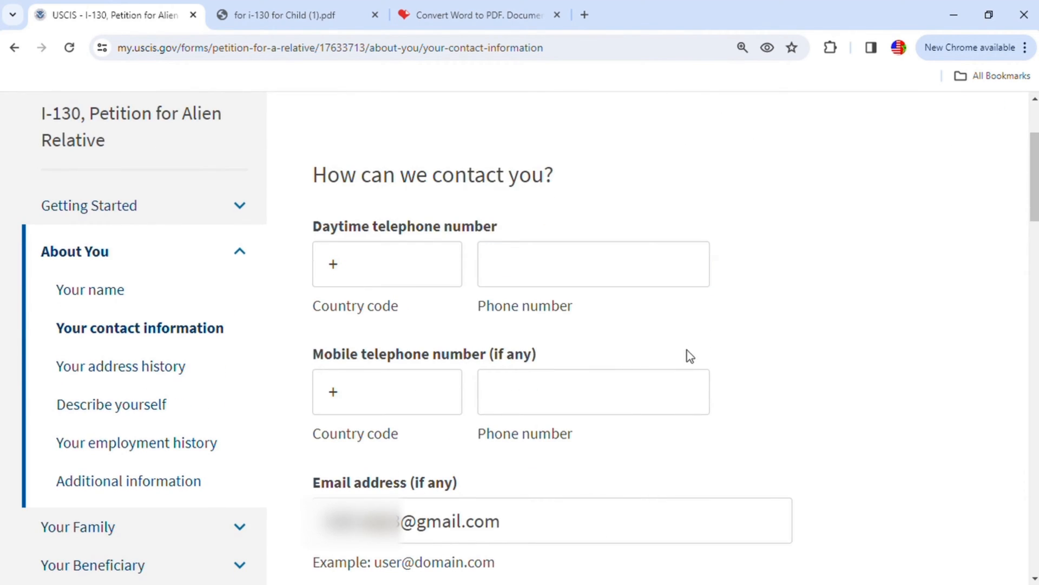
left_click(378, 388)
type("317")
left_click(494, 389)
type("1111111")
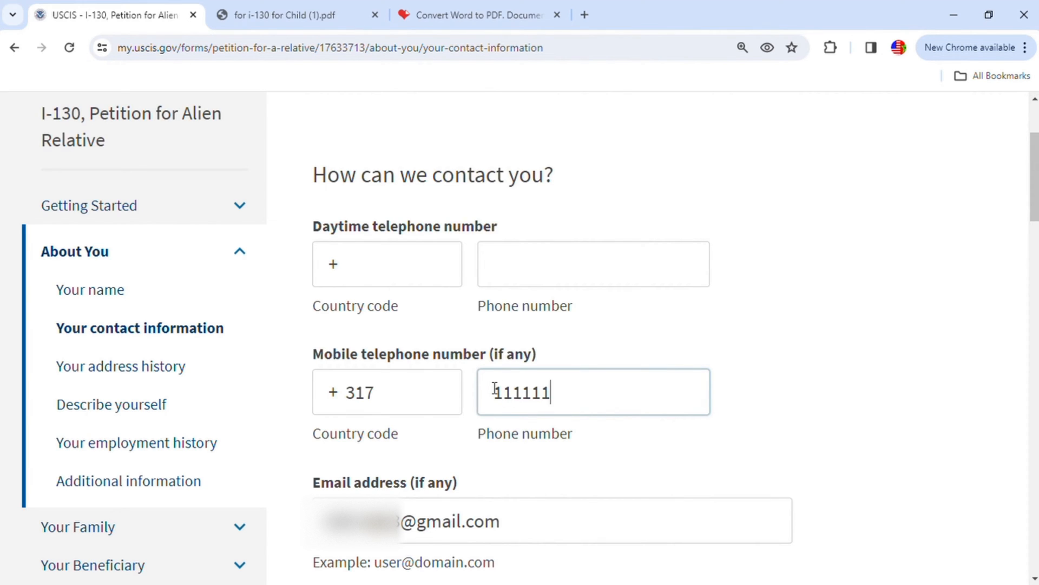
- Enter the petitioner's full name as the in care of name for the current mailing address
scroll(570, 414, "down", 3)
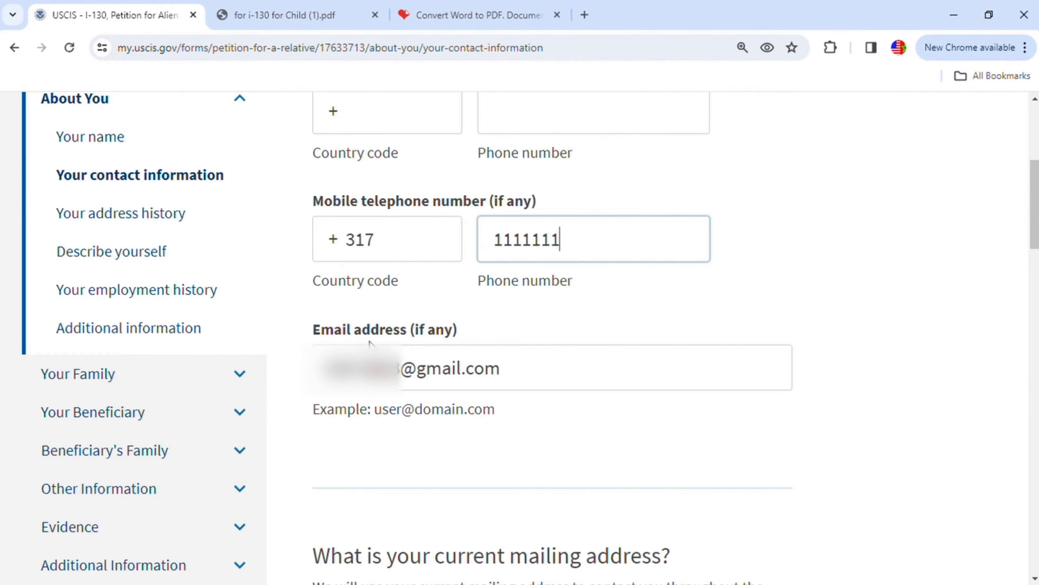
scroll(560, 420, "down", 6)
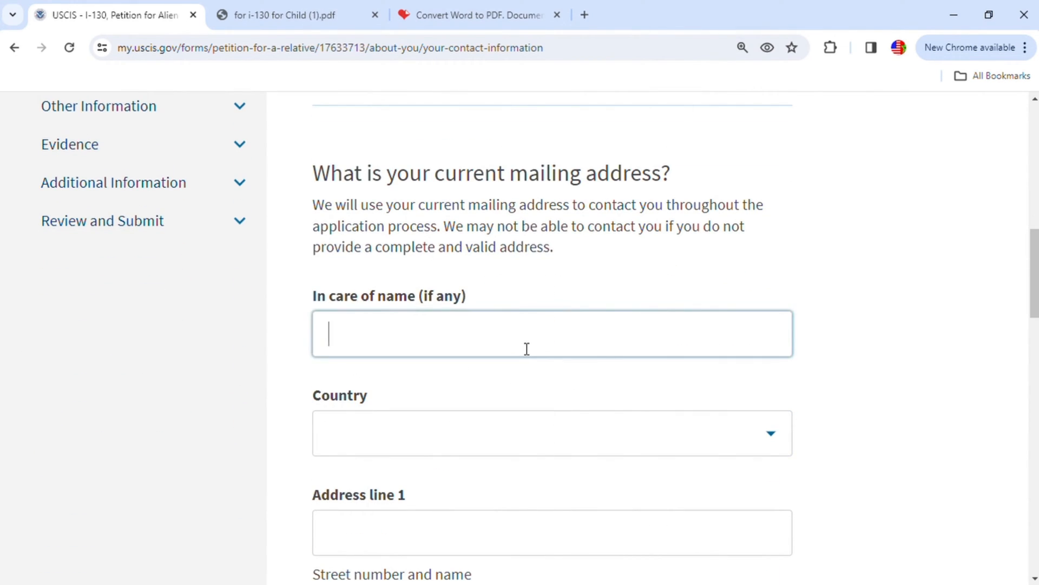
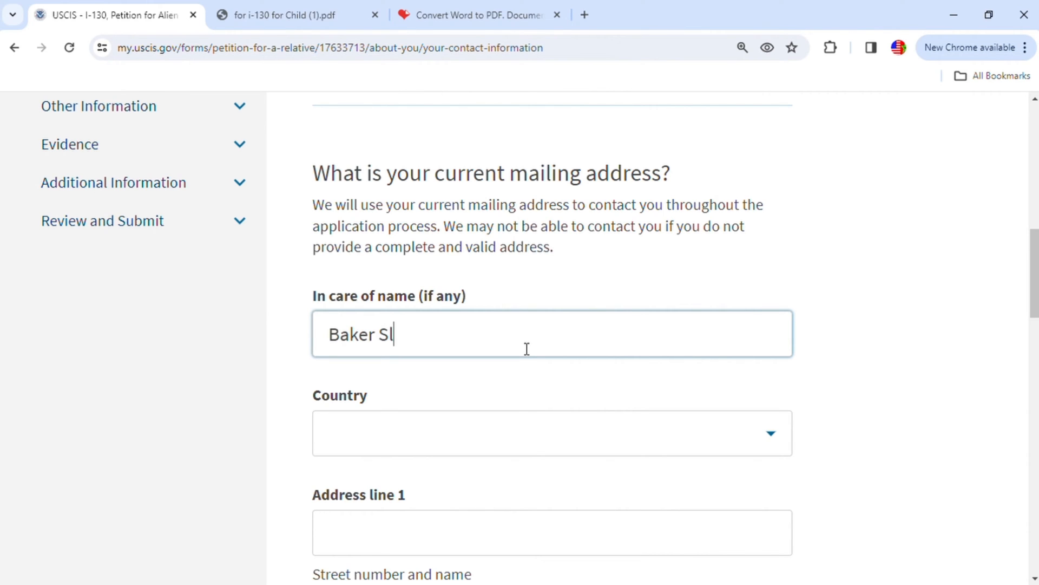
scroll(521, 375, "down", 1)
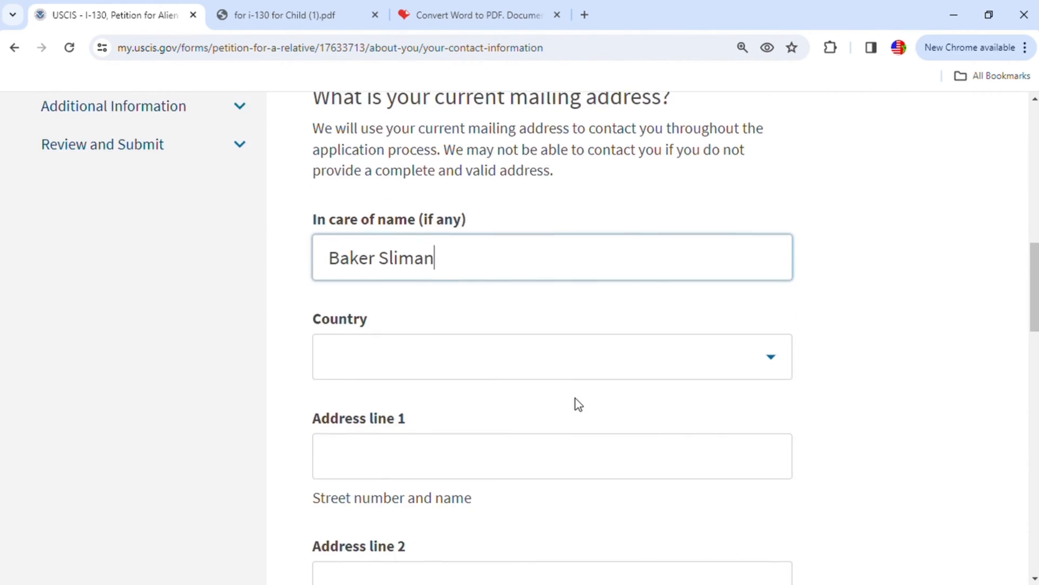
- Set the country of the current mailing address to United States
left_click(779, 367)
type("u")
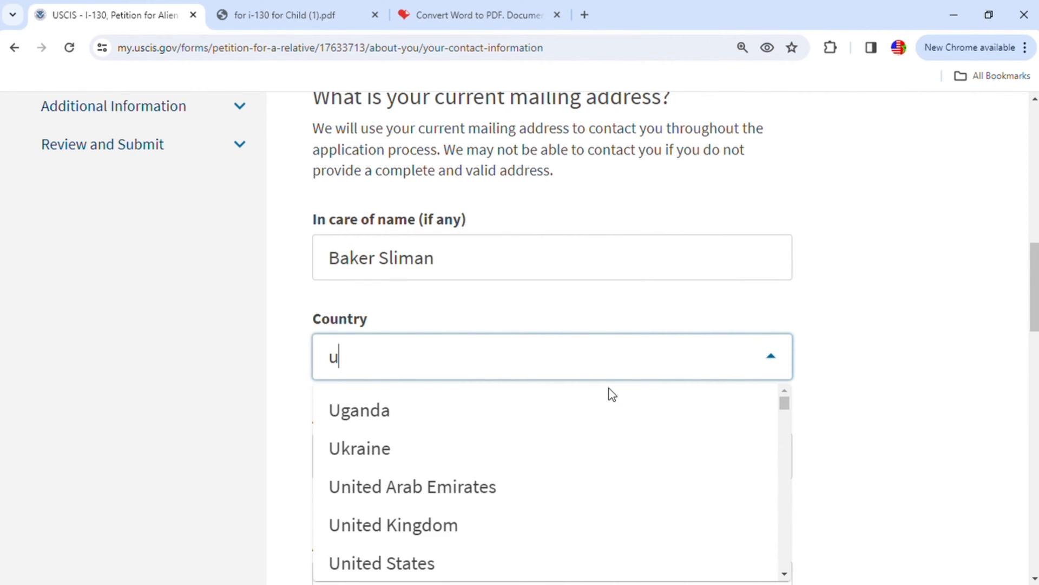
type("sa")
key("BackSpace")
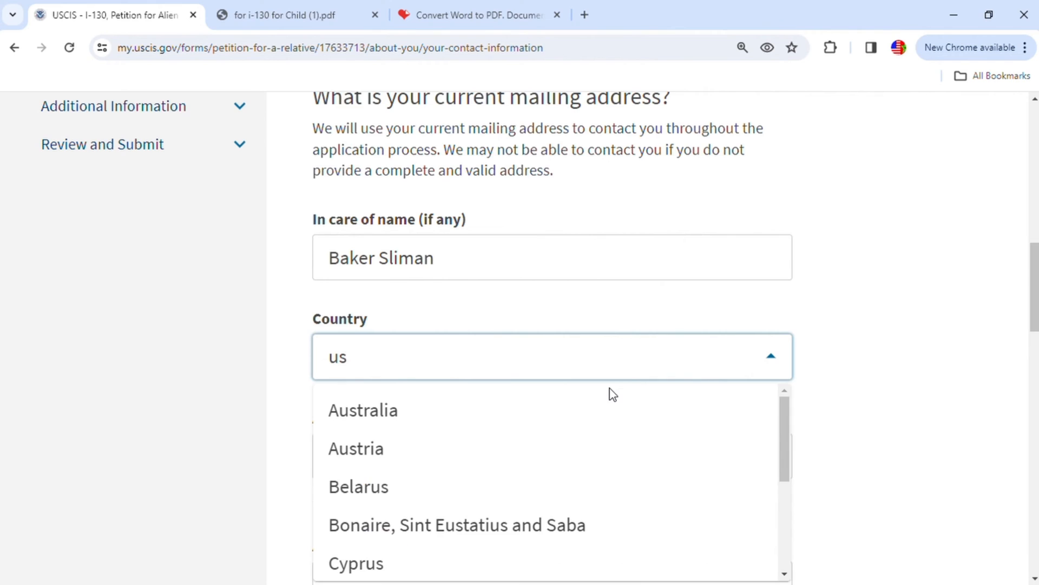
key("BackSpace")
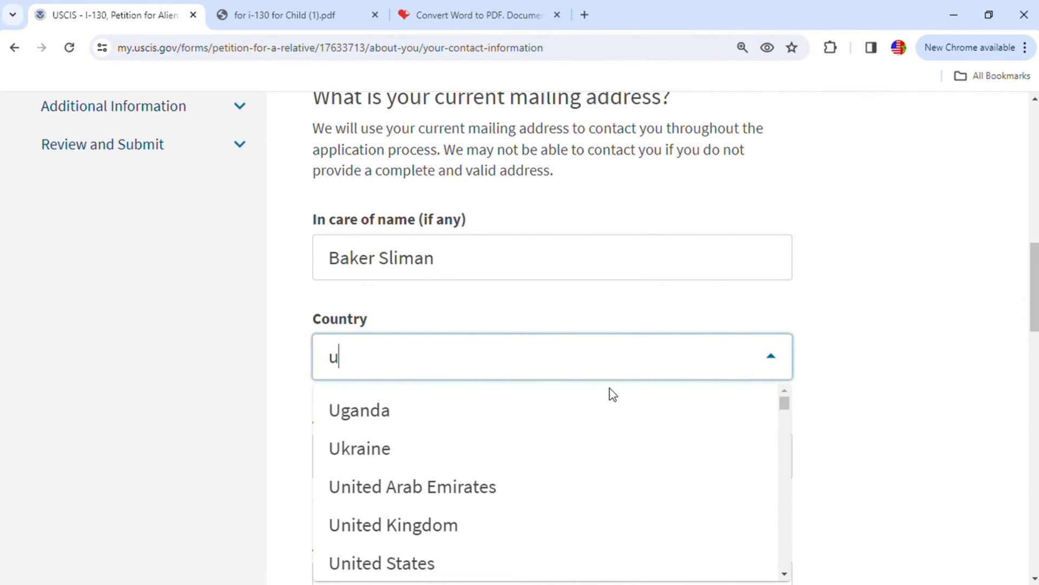
type("m")
key("BackSpace")
type("n")
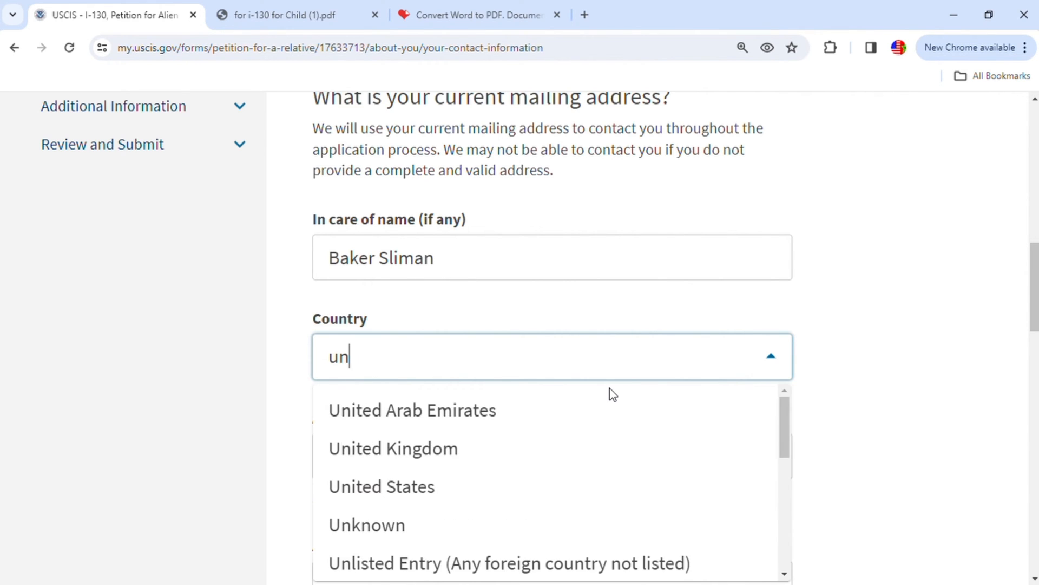
left_click(408, 489)
- Enter the street number and name in address line 1 of the mailing address
left_click(496, 468)
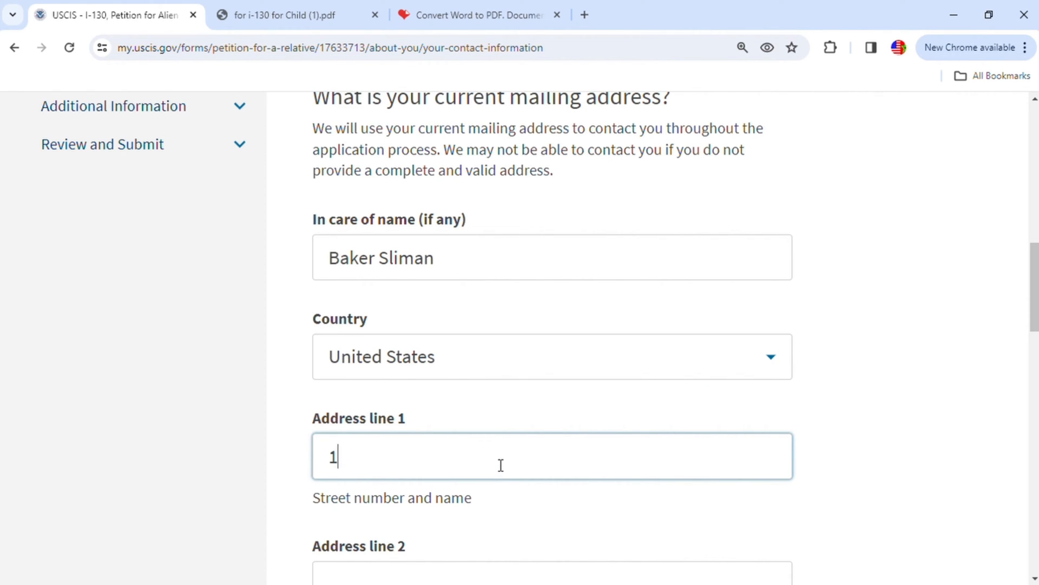
scroll(616, 504, "down", 1)
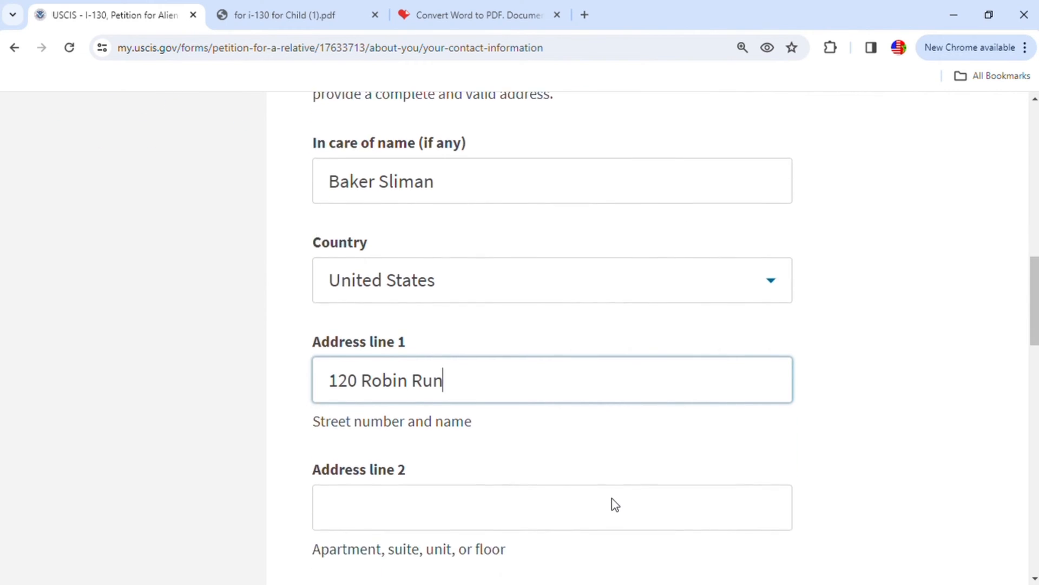
- Fill in the city, state and ZIP code of the mailing address, leaving address line 2 blank
scroll(616, 505, "down", 2)
left_click(424, 481)
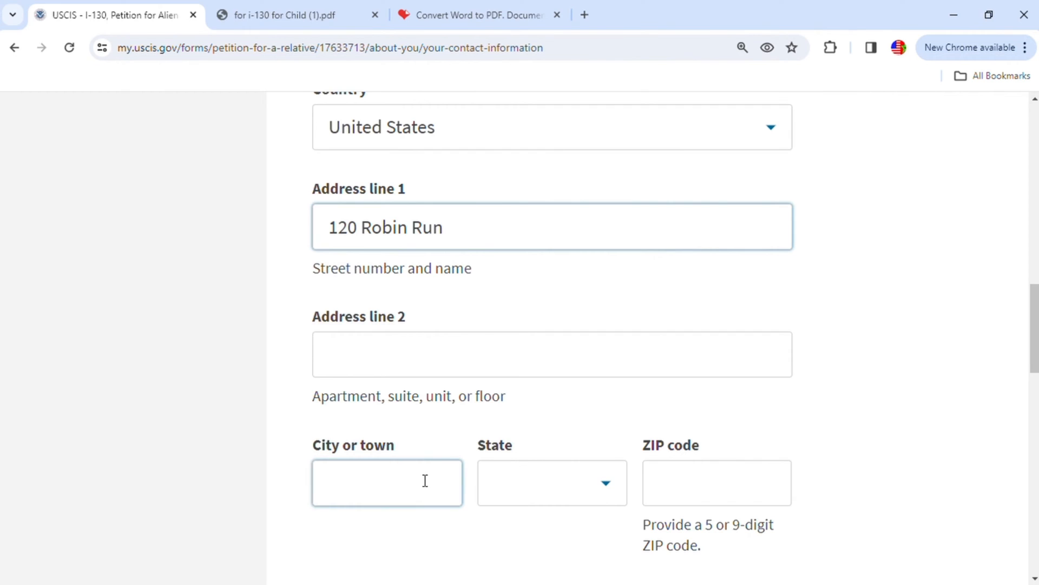
type("Indi")
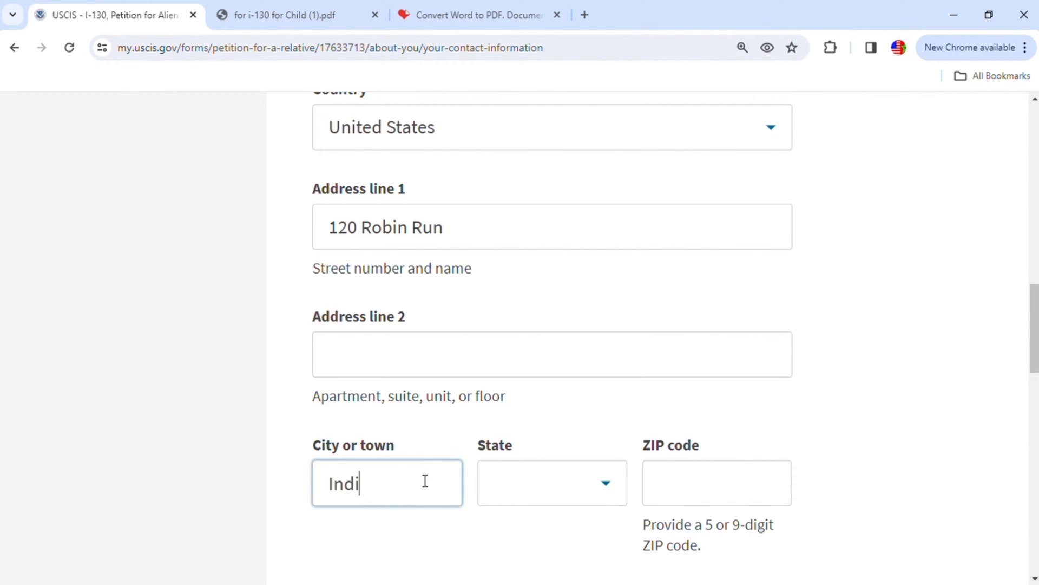
type("anapolis")
left_click(542, 483)
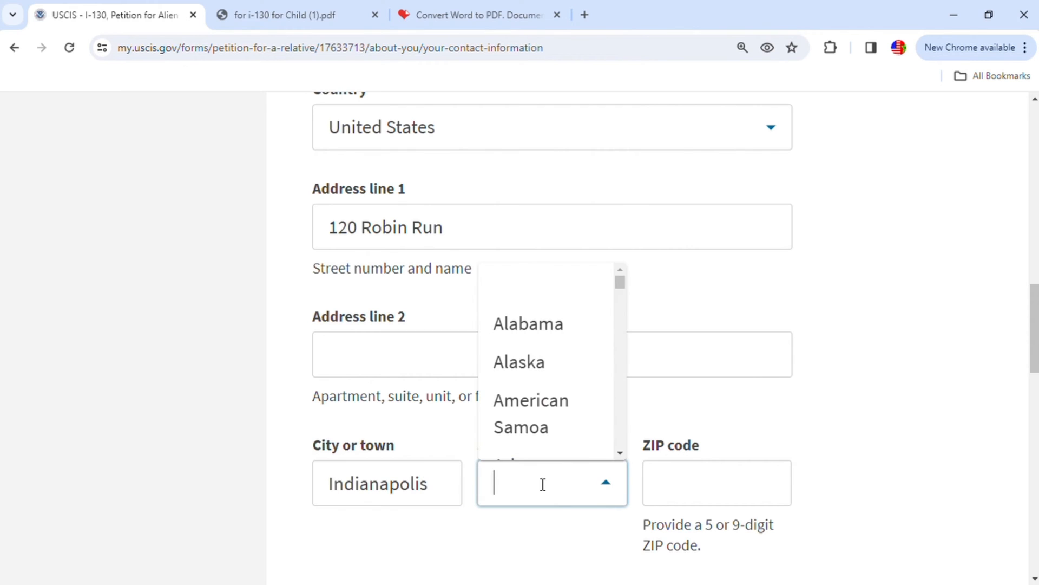
type("i")
left_click(543, 363)
left_click(669, 475)
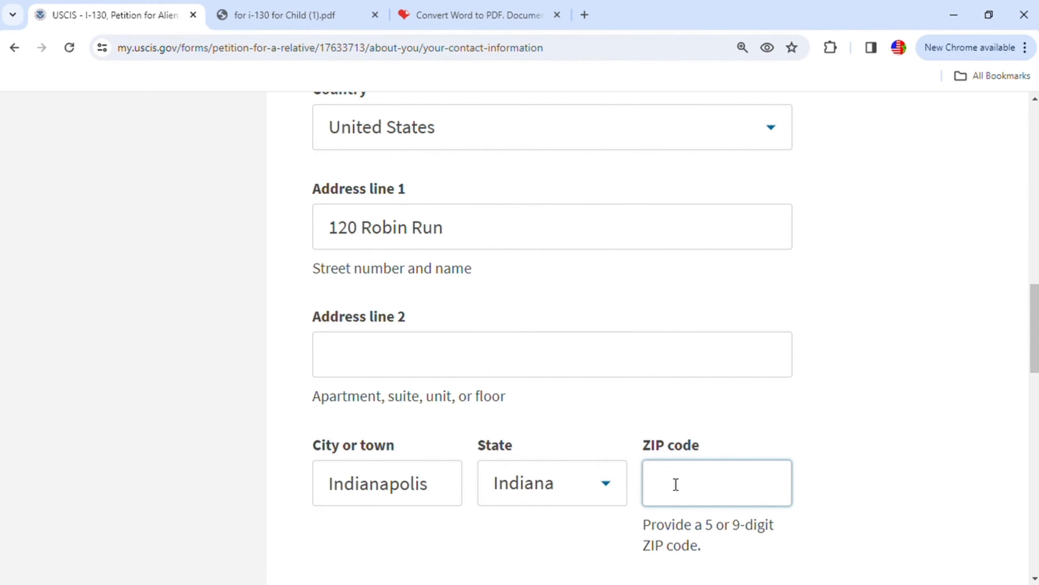
type("46254")
- Answer Yes to the mailing address matching the physical address, ignore the request to edit the address, and continue to the address history
scroll(680, 485, "down", 2)
scroll(680, 484, "down", 5)
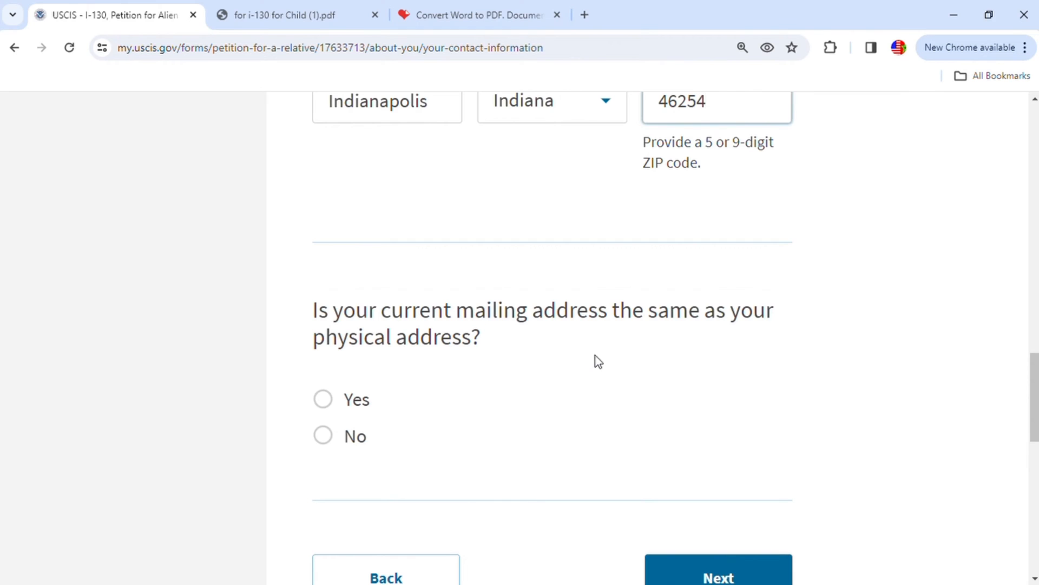
scroll(618, 361, "down", 1)
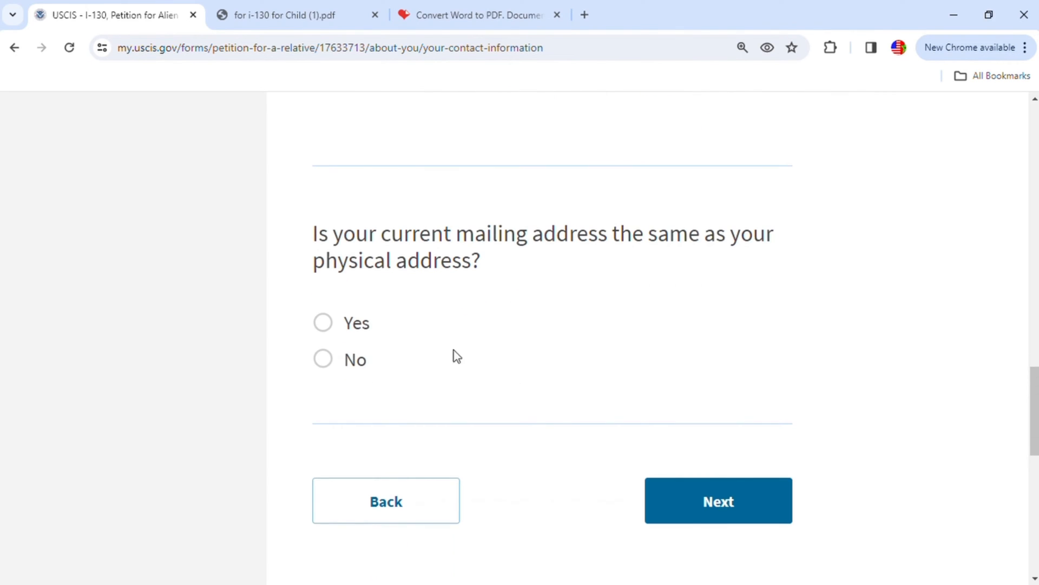
left_click(326, 325)
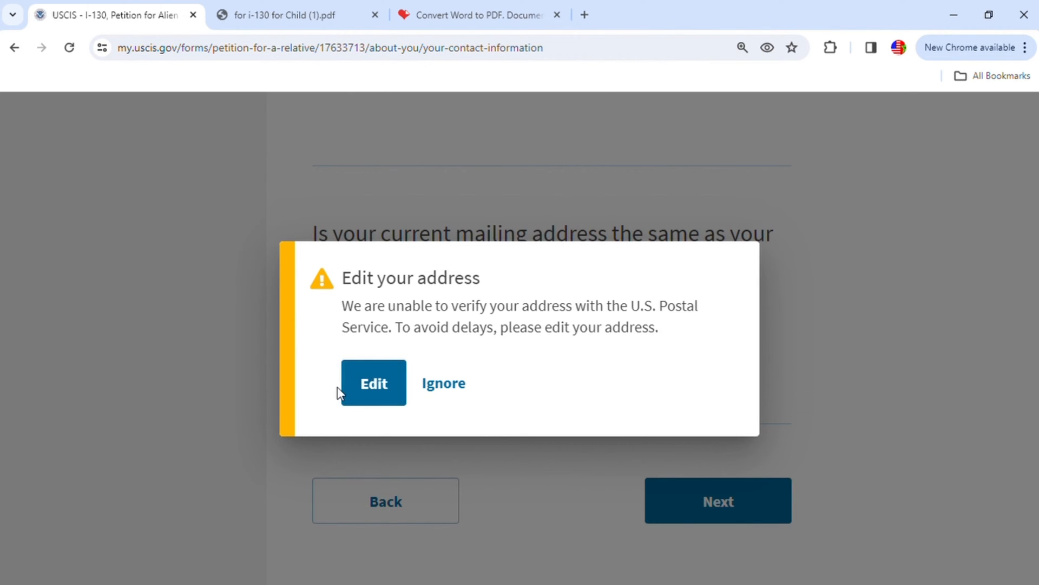
left_click(442, 392)
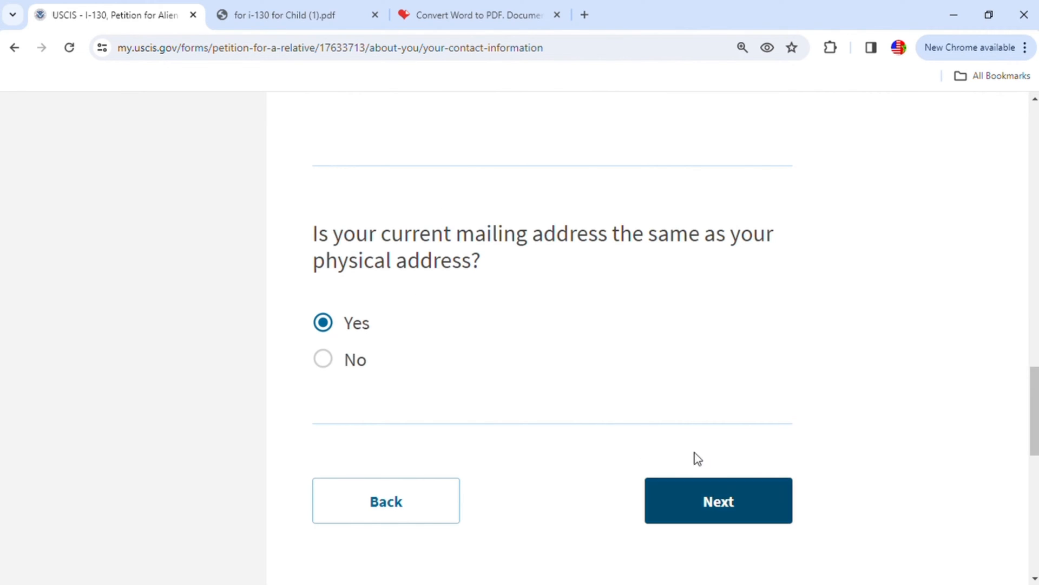
left_click(742, 500)
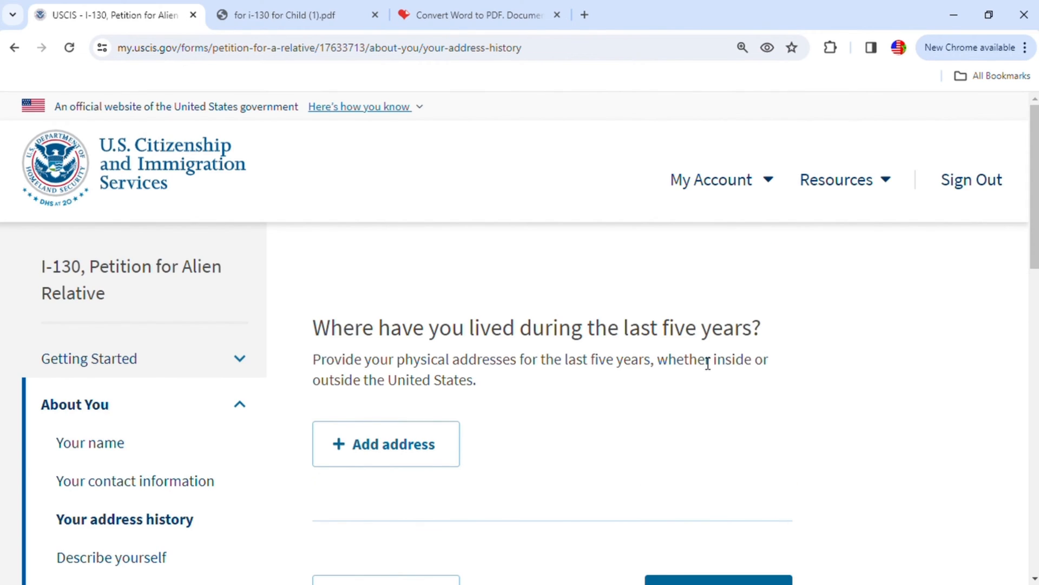
- Add an address to the five-year address history and set its country to United States
scroll(719, 420, "down", 1)
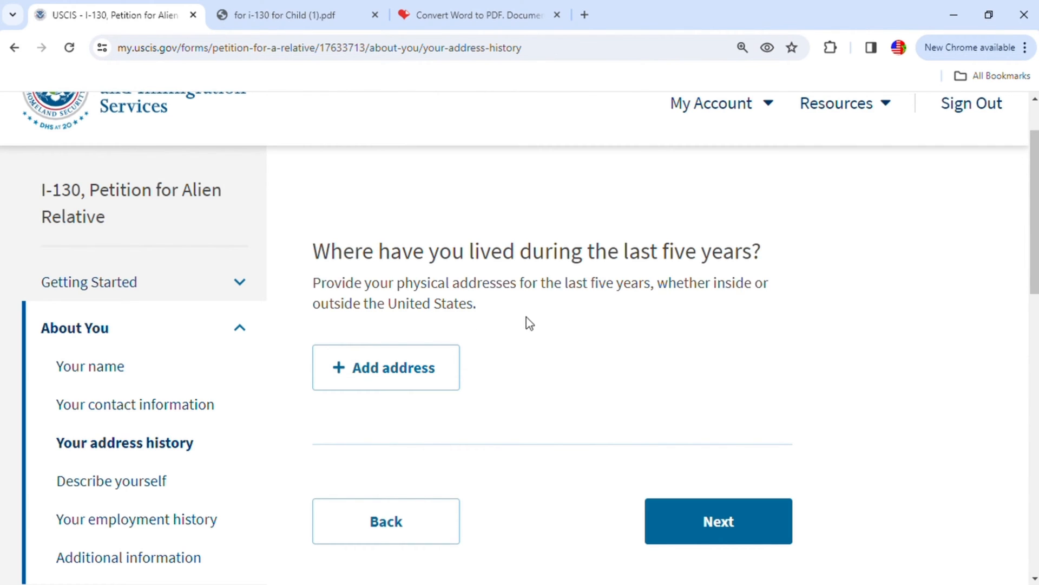
left_click(412, 374)
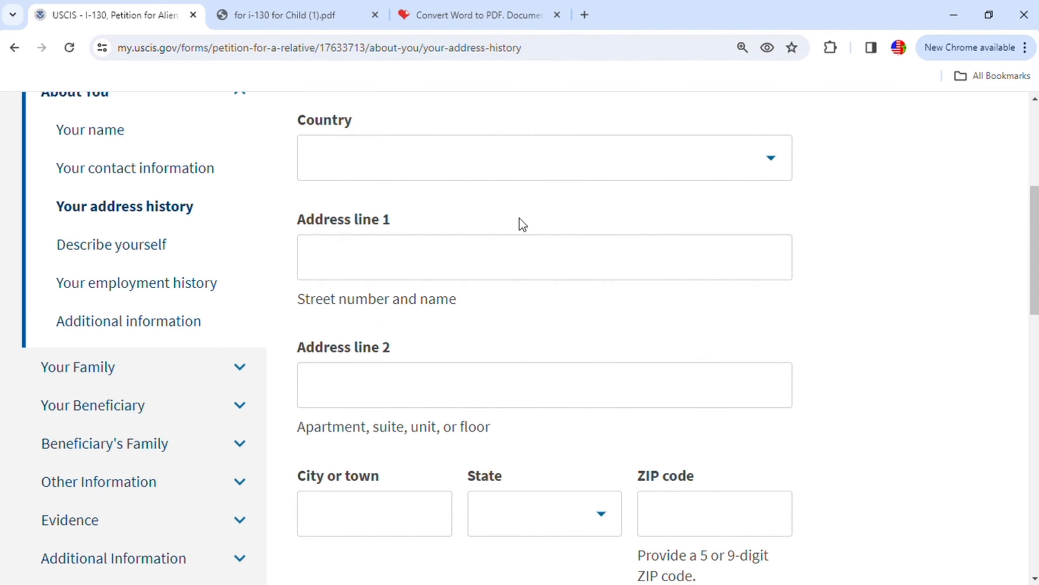
scroll(601, 248, "up", 3)
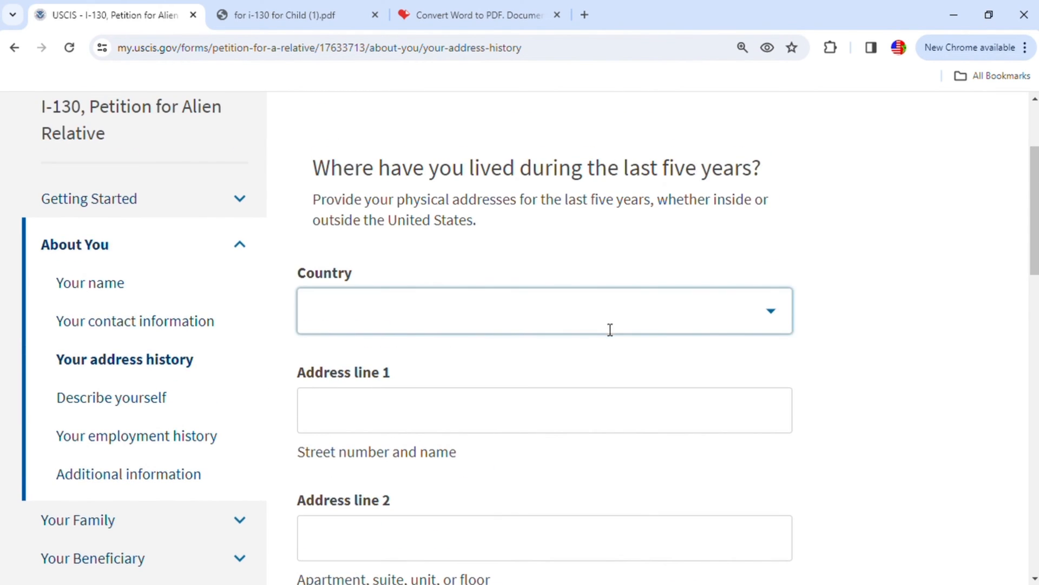
left_click(776, 322)
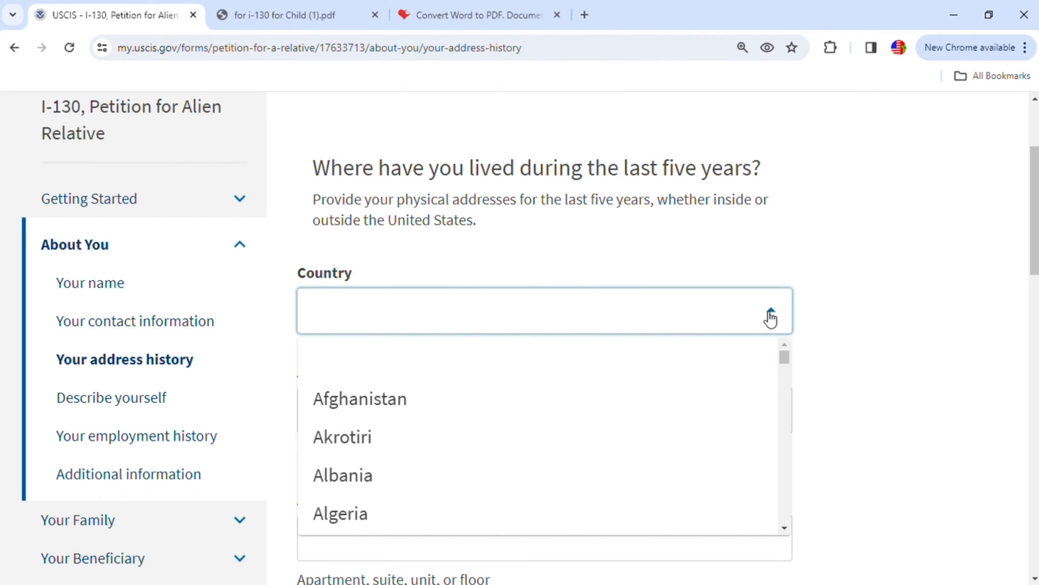
type("un")
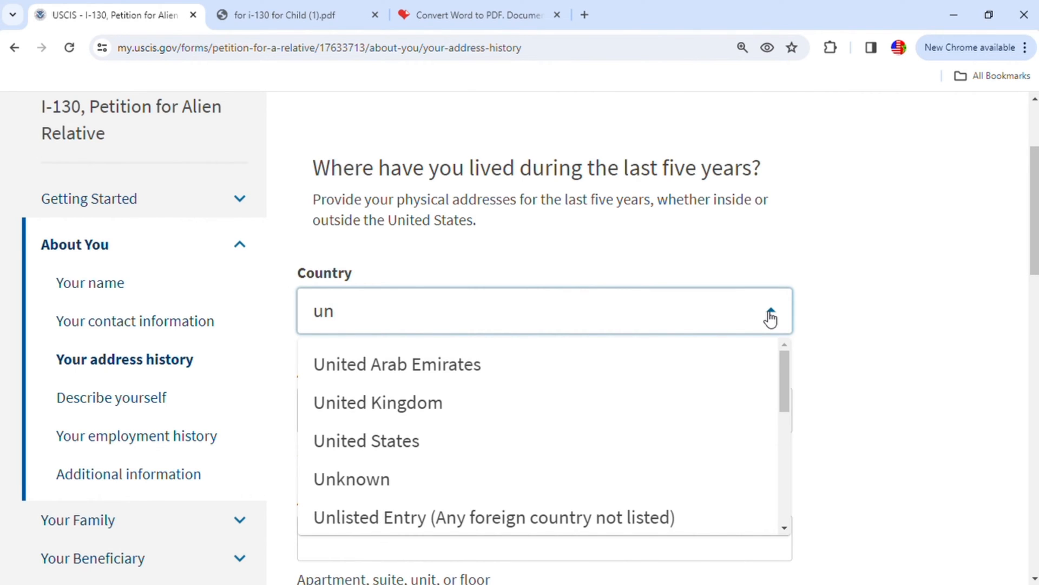
left_click(405, 438)
- Choose United States as the country and enter the street number and name in address line 1 of the address history entry
left_click(425, 422)
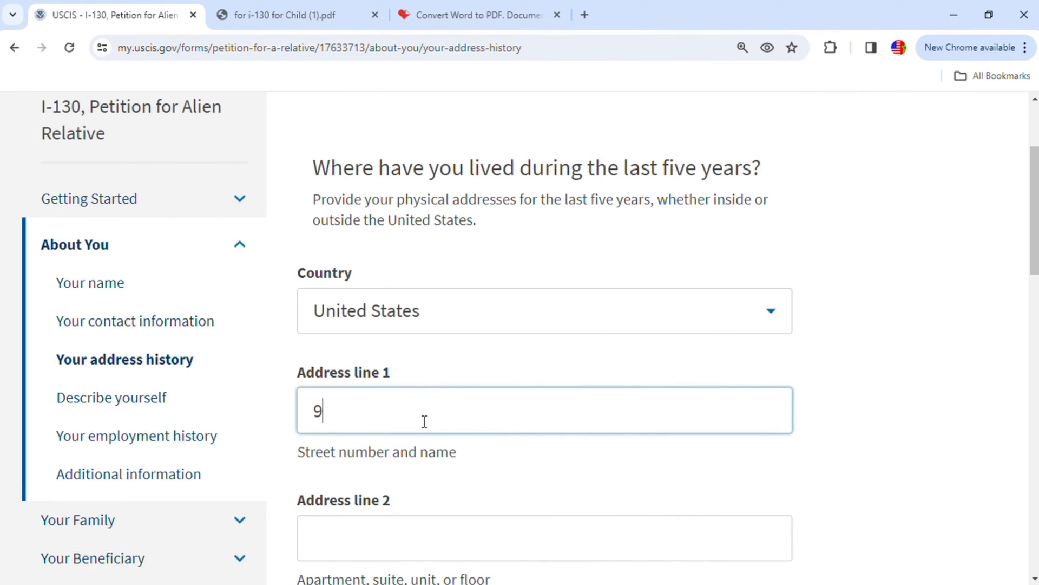
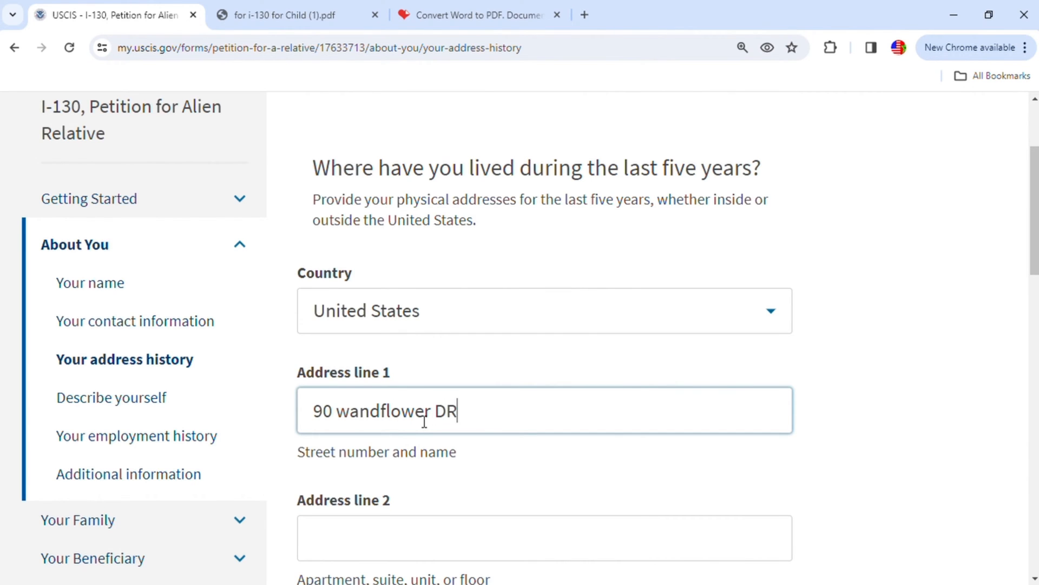
- Fill in the city, state and ZIP code of the address history entry, leaving address line 2 blank
scroll(425, 421, "down", 4)
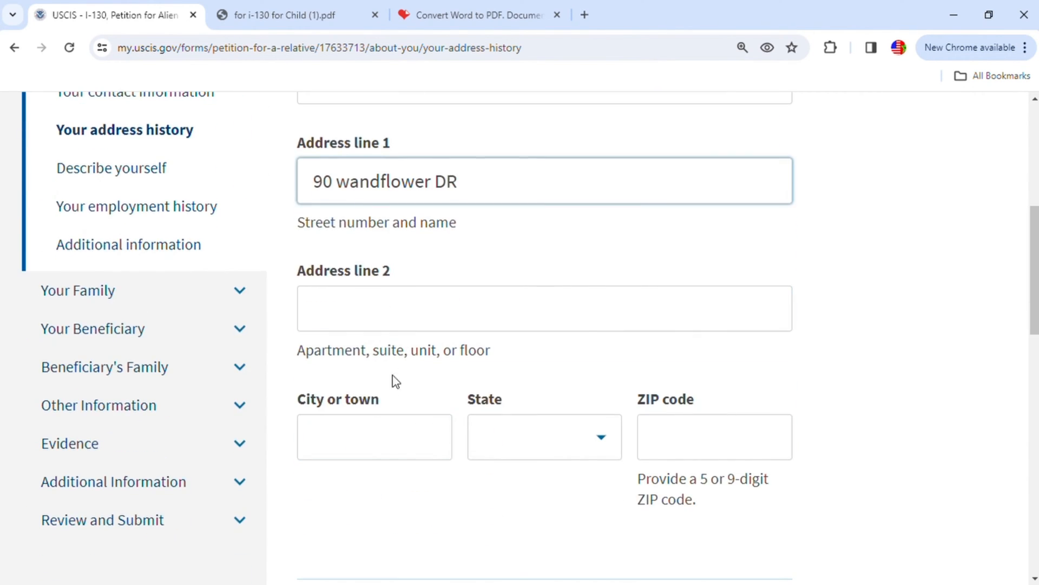
left_click(387, 428)
type("Indianapolis")
scroll(379, 441, "up", 1)
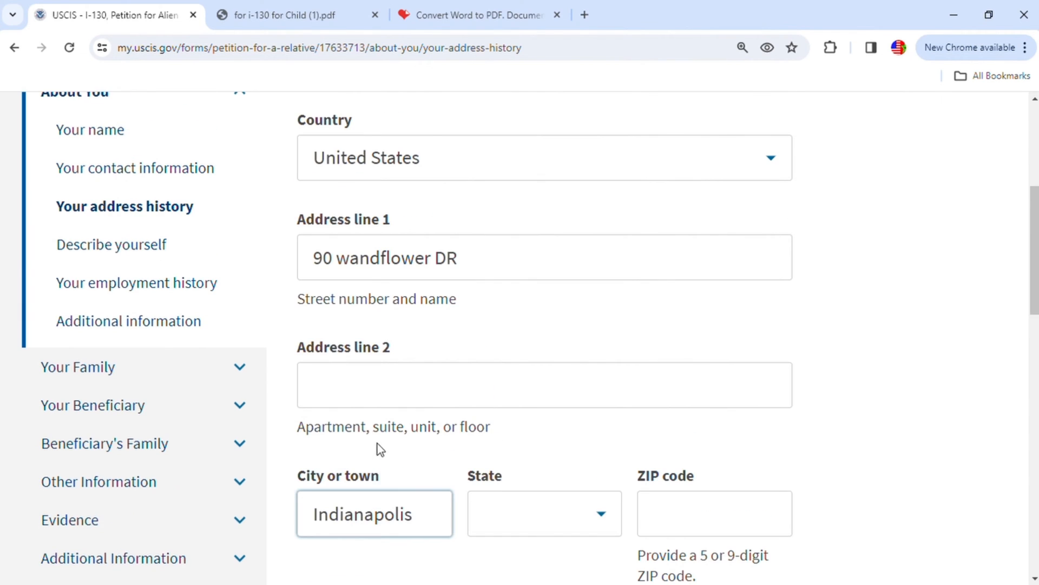
left_click(608, 520)
type("i")
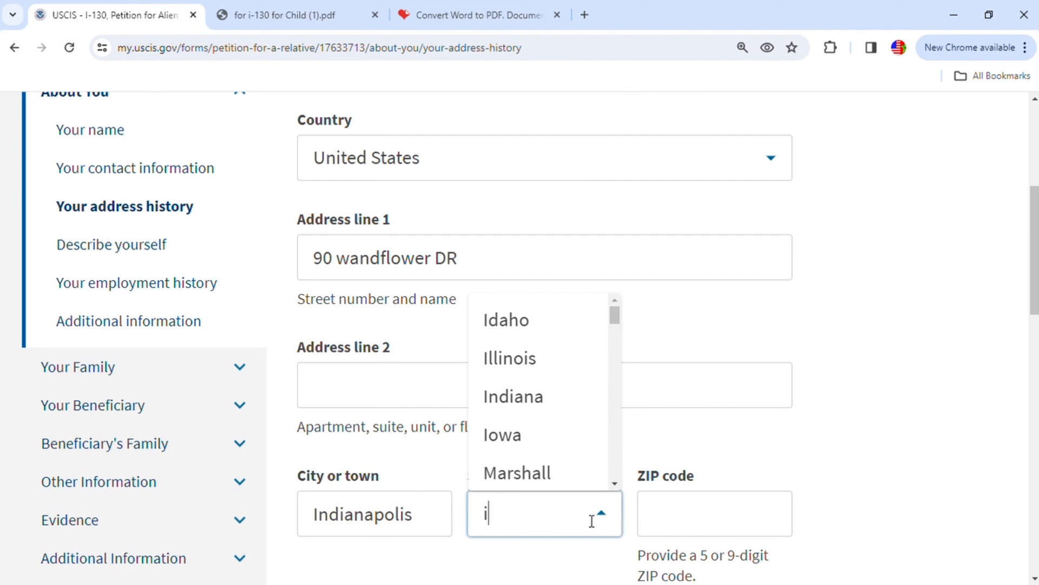
left_click(520, 403)
left_click(657, 508)
type("46231")
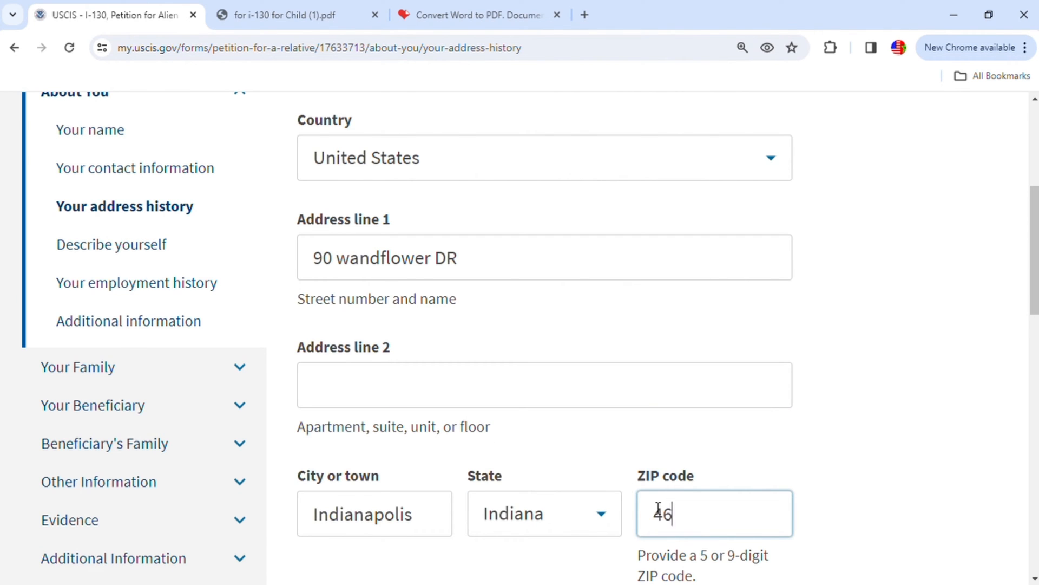
- Set the period lived at this address from 01/01/2015 to 01/01/2020
scroll(659, 496, "down", 5)
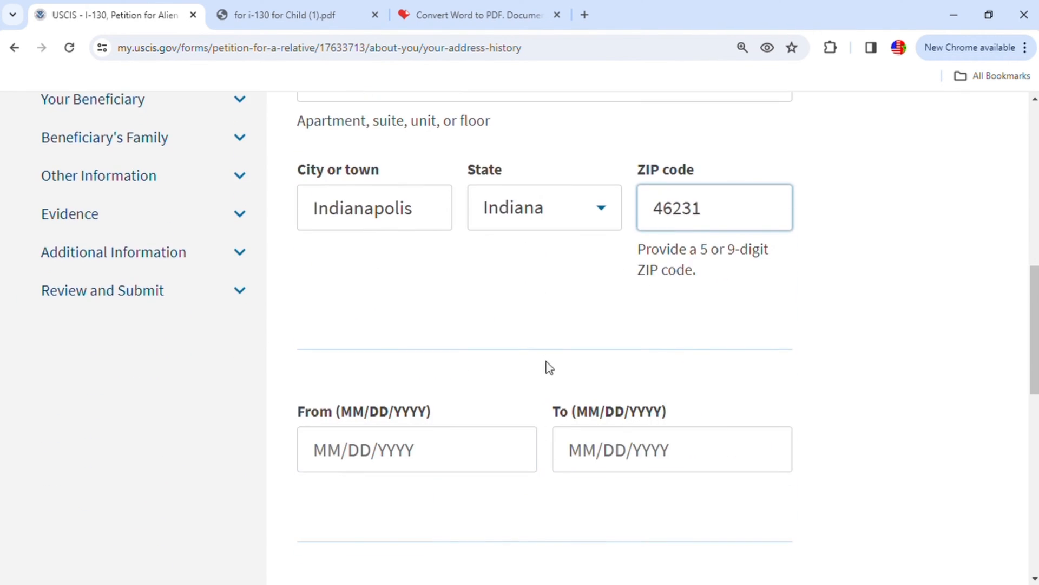
scroll(544, 368, "down", 1)
left_click(339, 384)
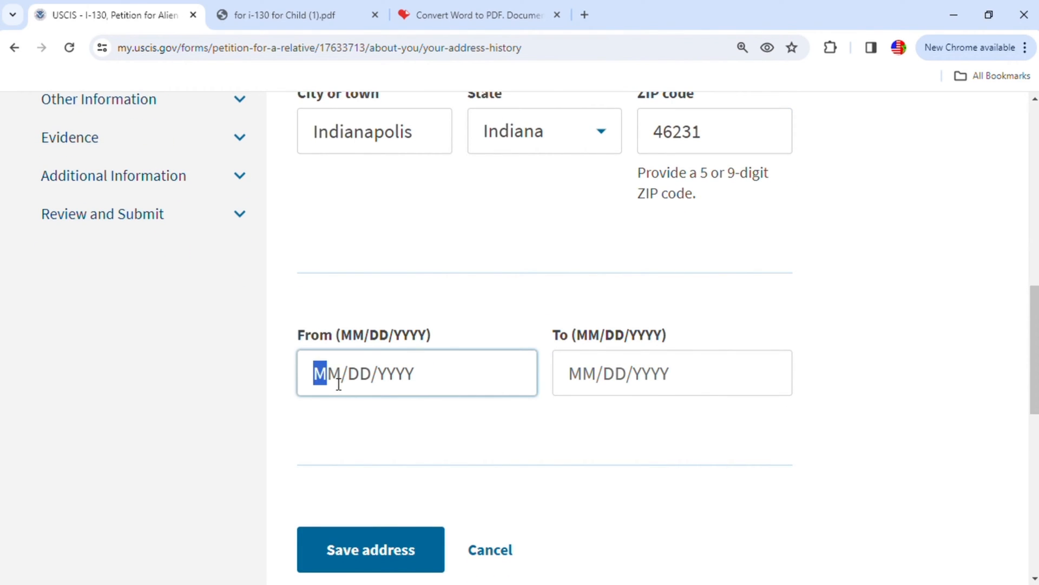
type("01/01/")
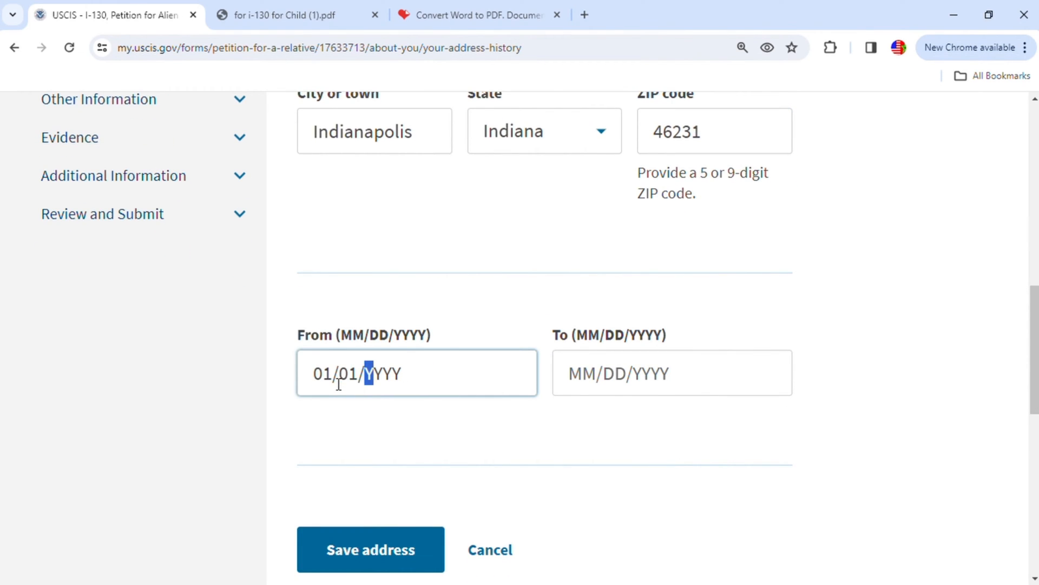
type("2")
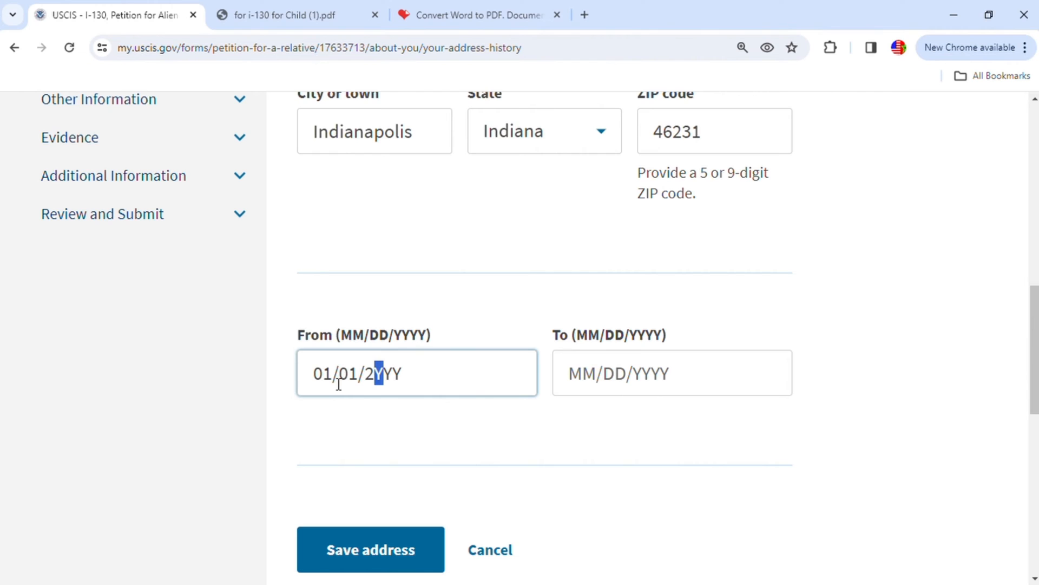
type("015")
left_click(599, 379)
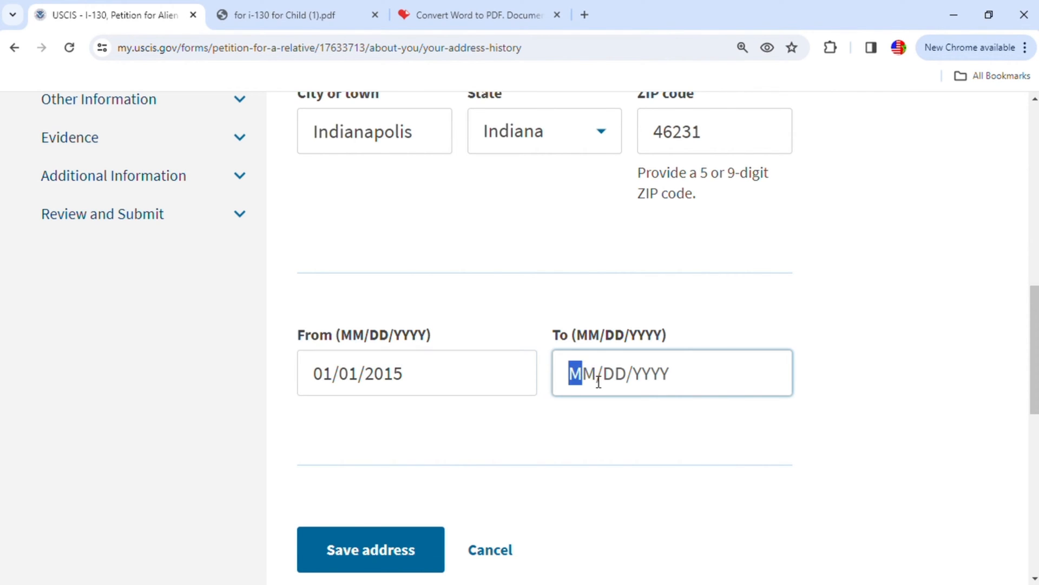
type("01/")
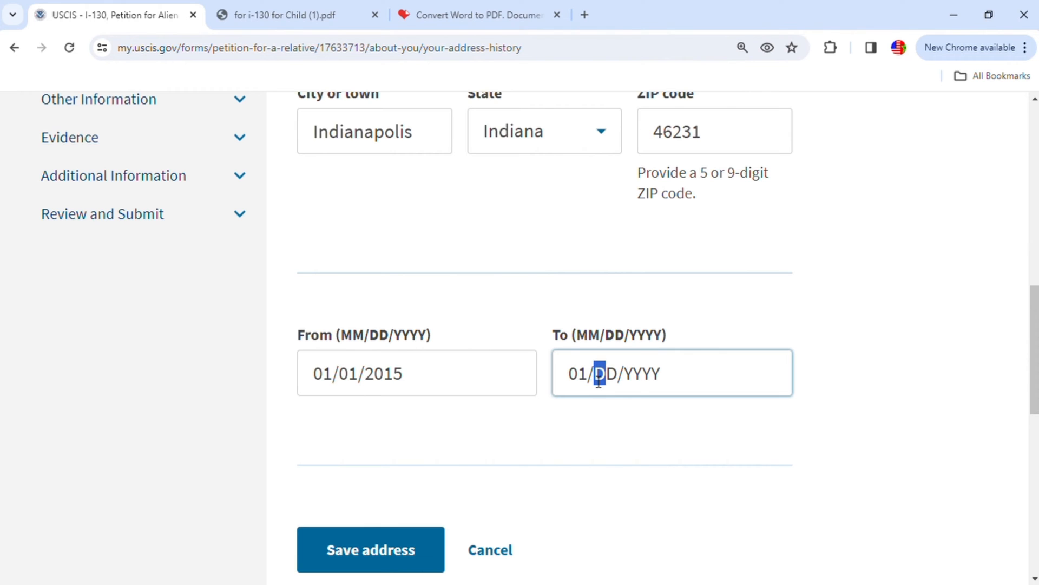
type("01/")
type("2020")
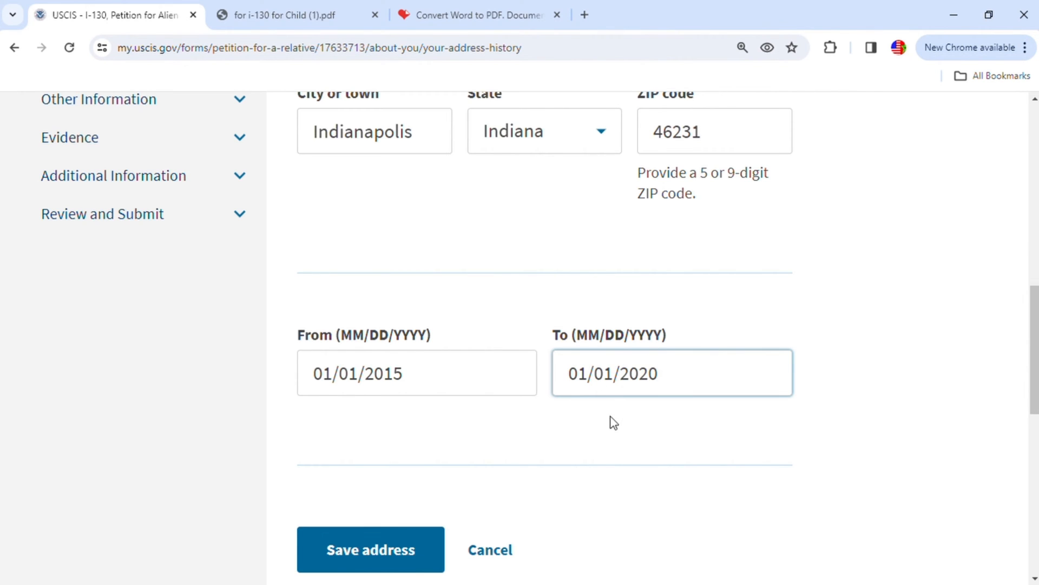
- Save the address history entry and continue to the section describing the petitioner
scroll(435, 473, "down", 1)
left_click(433, 474)
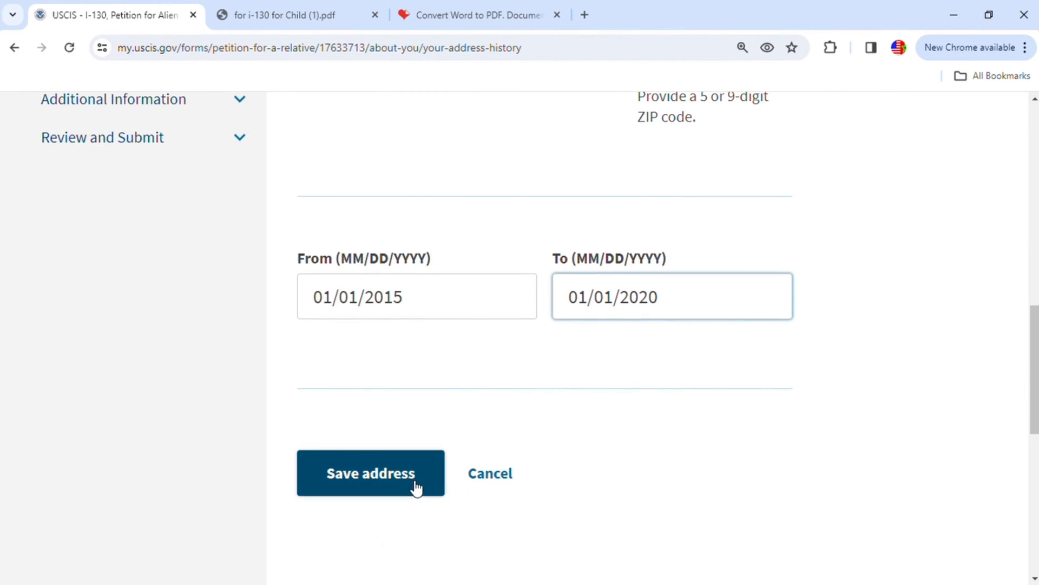
scroll(805, 434, "down", 4)
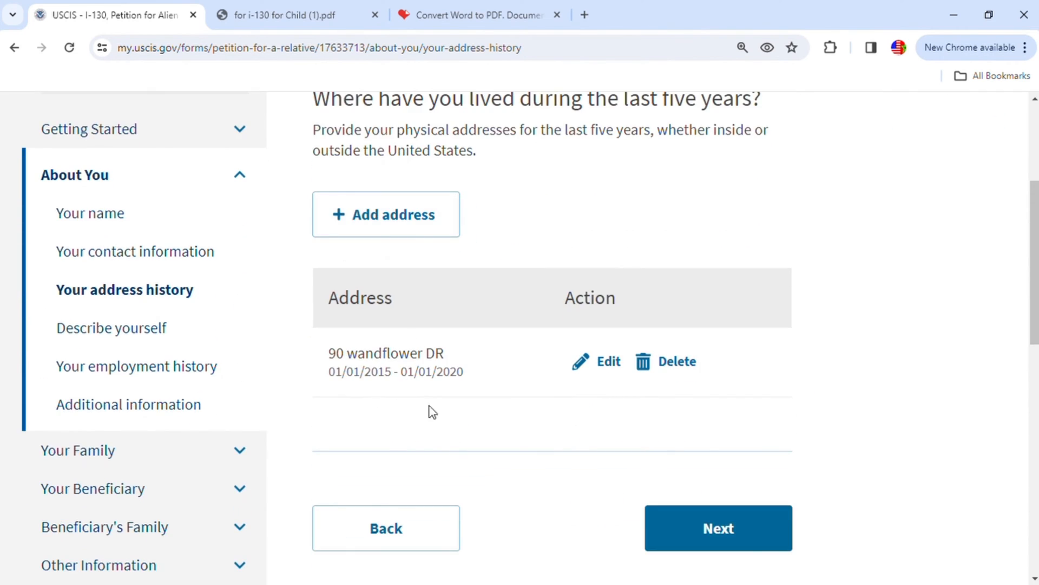
left_click(734, 532)
- Set the petitioner's gender to Male and the ethnicity to Not Hispanic or Latino
scroll(731, 476, "down", 1)
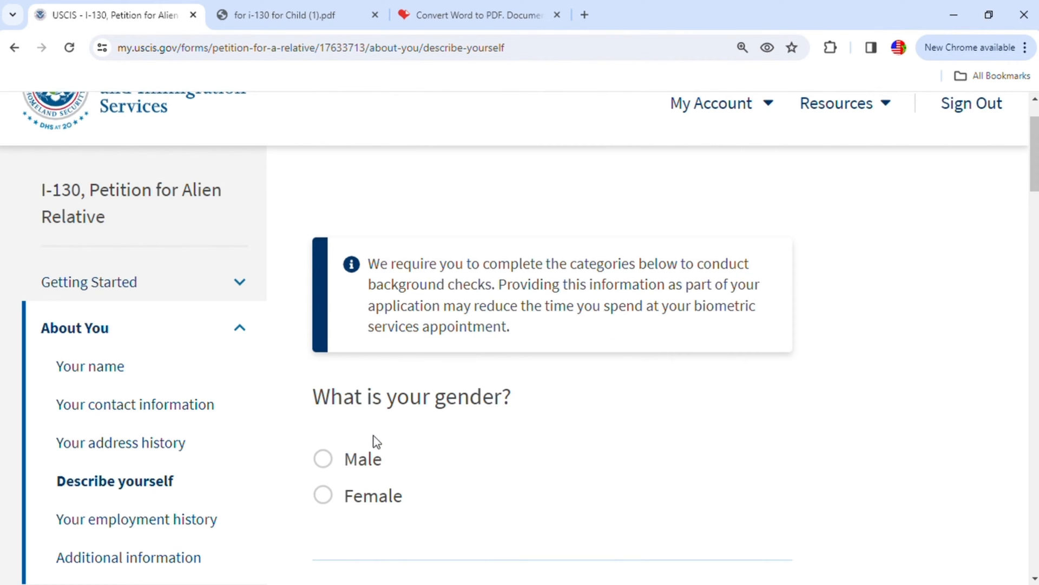
left_click(324, 459)
scroll(503, 418, "down", 3)
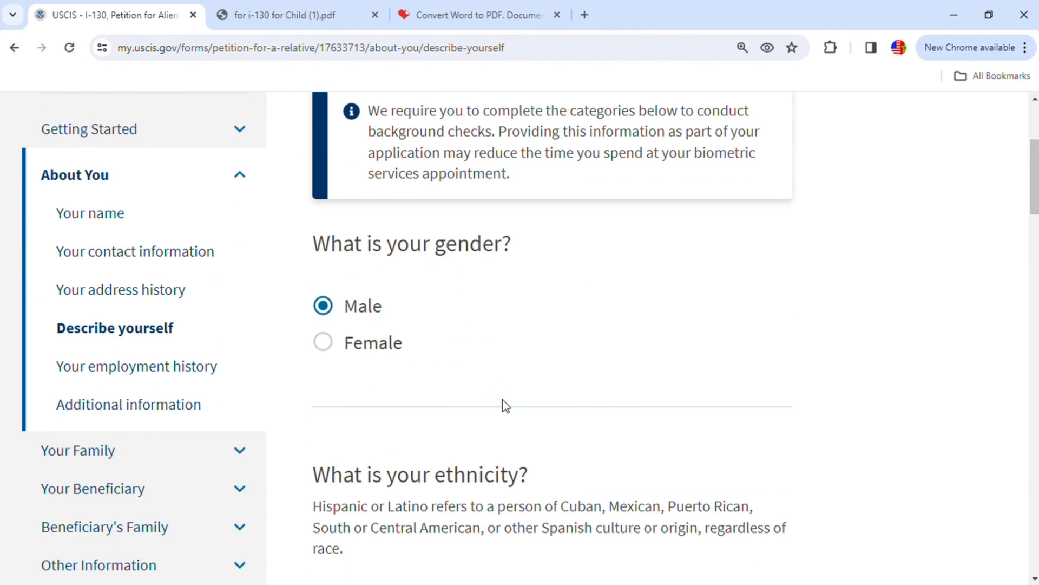
scroll(508, 406, "down", 4)
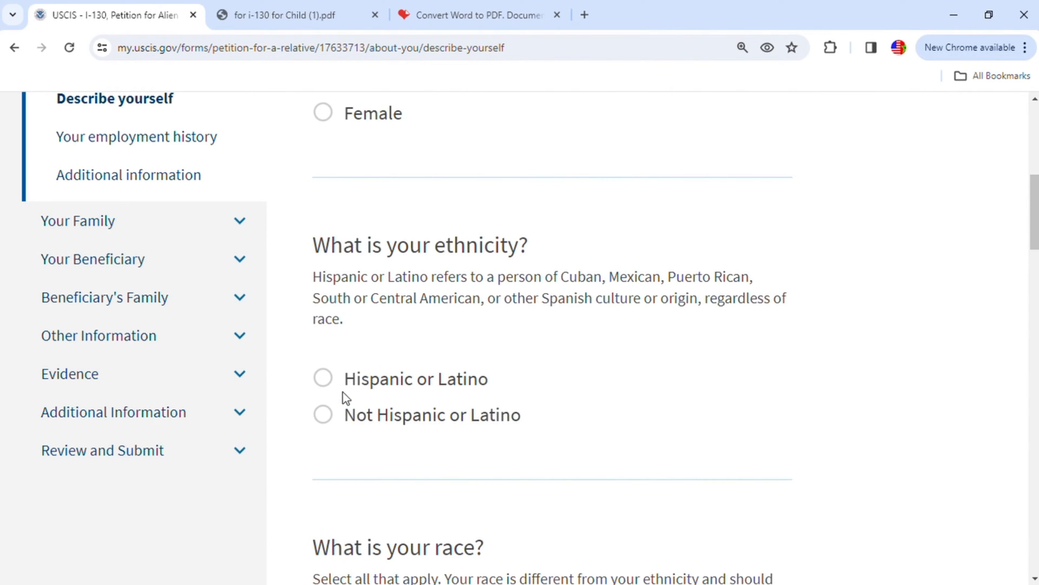
left_click(432, 433)
- Check the definition of the White race category and select White as the petitioner's race
scroll(487, 436, "down", 6)
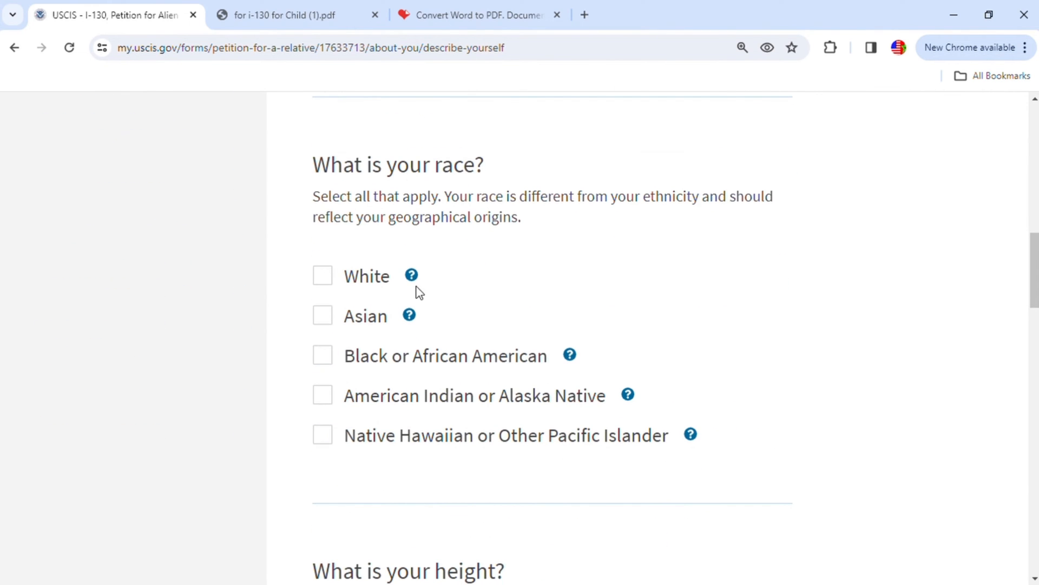
mouse_move(414, 280)
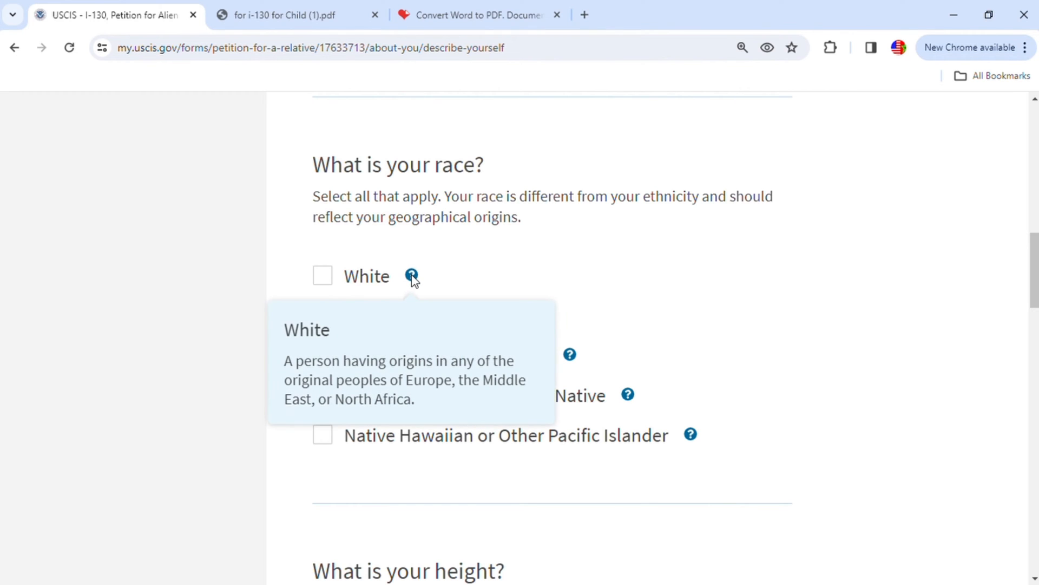
left_click(327, 278)
- Set the petitioner's height to 5 feet 4 inches and the weight to 170 pounds
scroll(612, 319, "down", 5)
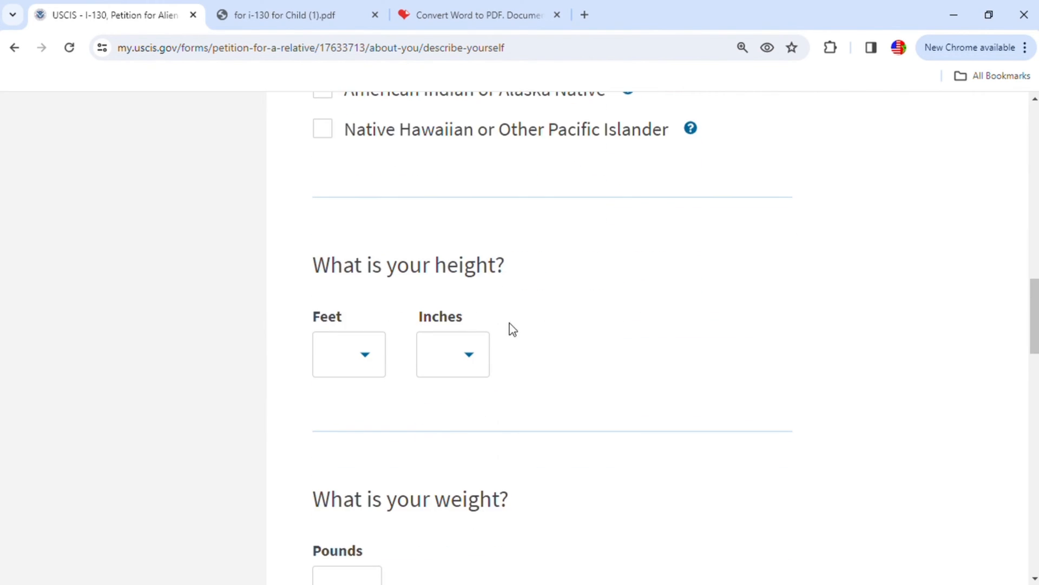
left_click(367, 354)
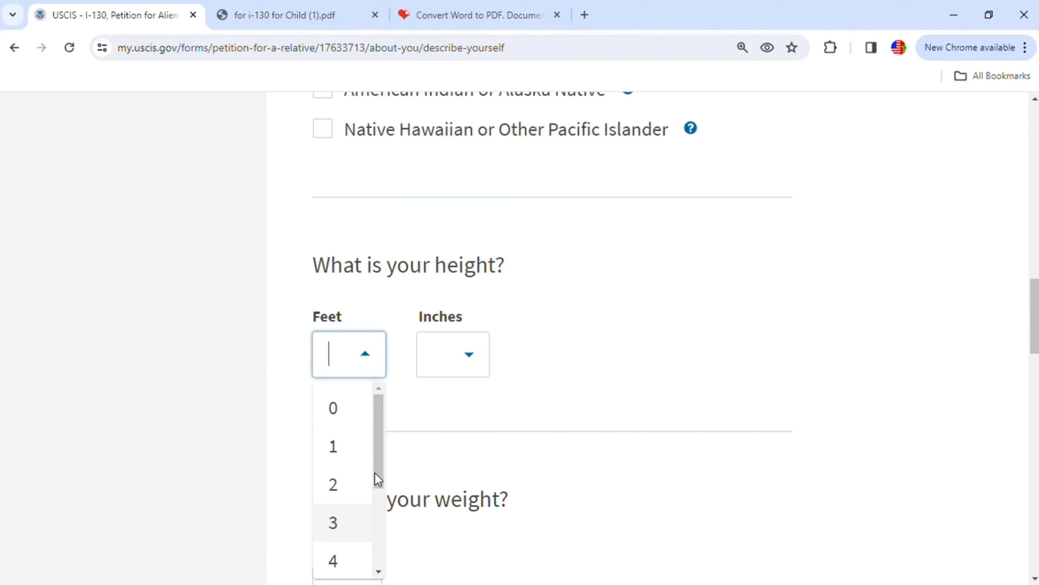
left_click_drag(382, 480, 382, 495)
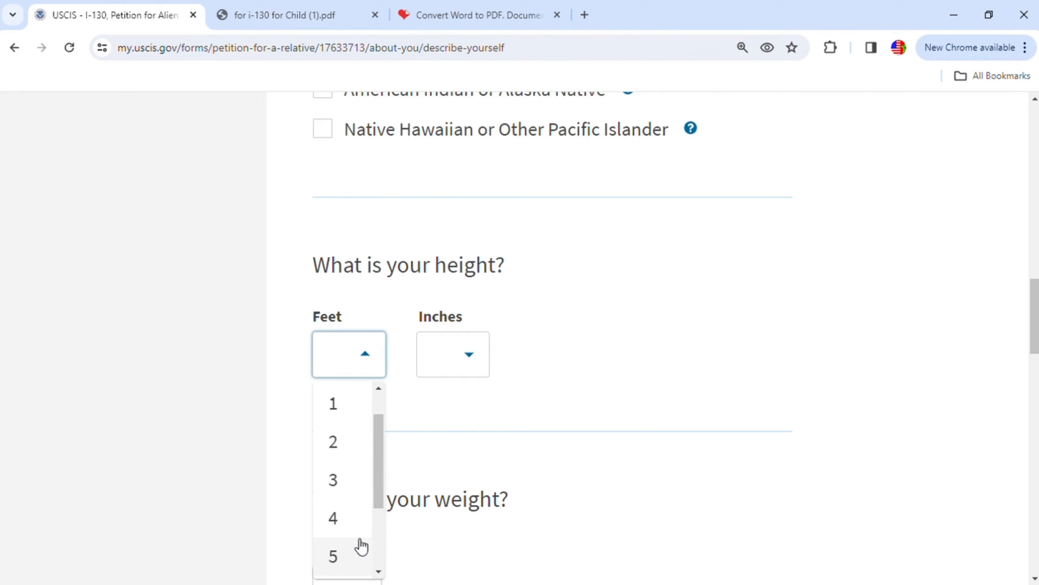
left_click(341, 560)
left_click(485, 354)
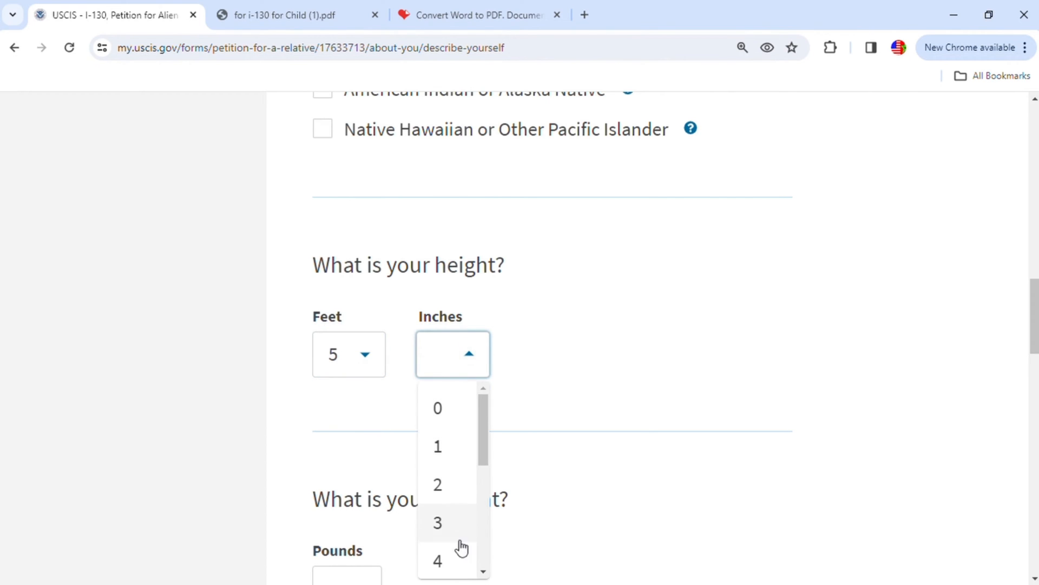
left_click(446, 561)
scroll(520, 436, "down", 3)
left_click(371, 435)
type("170")
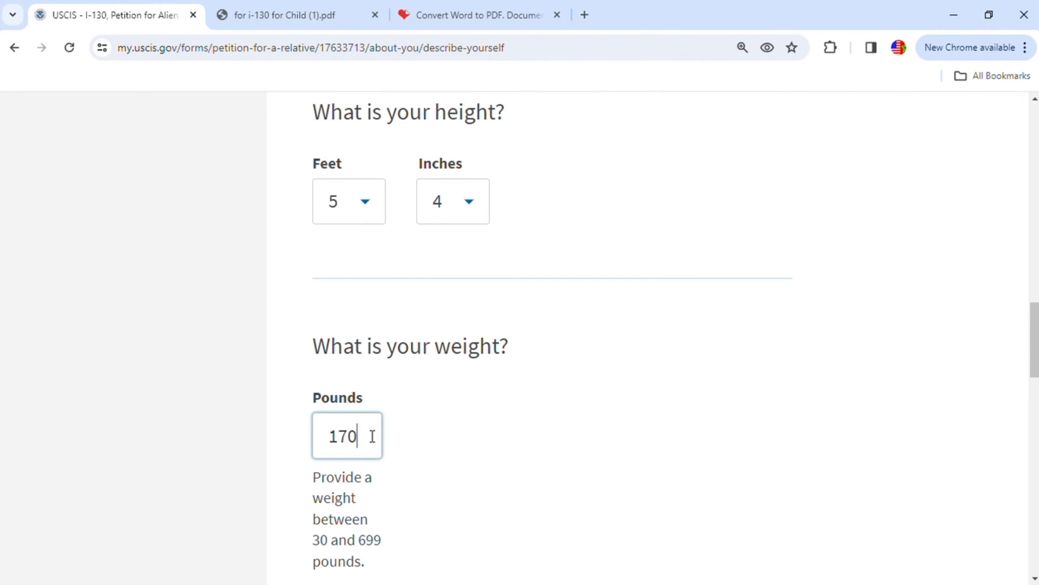
- Set the petitioner's eye color to Black and choose the hair color
scroll(392, 436, "down", 9)
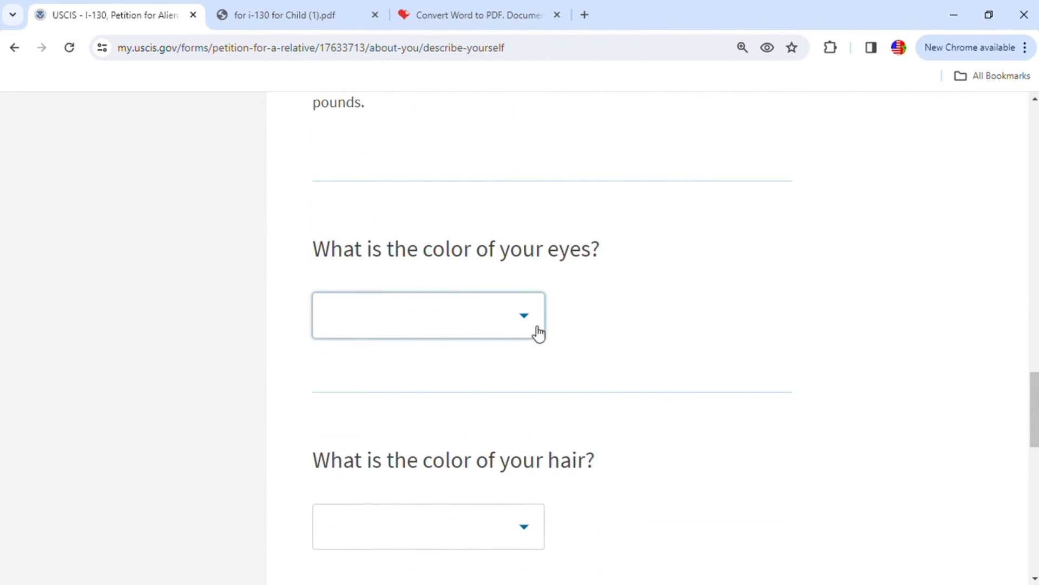
left_click(528, 318)
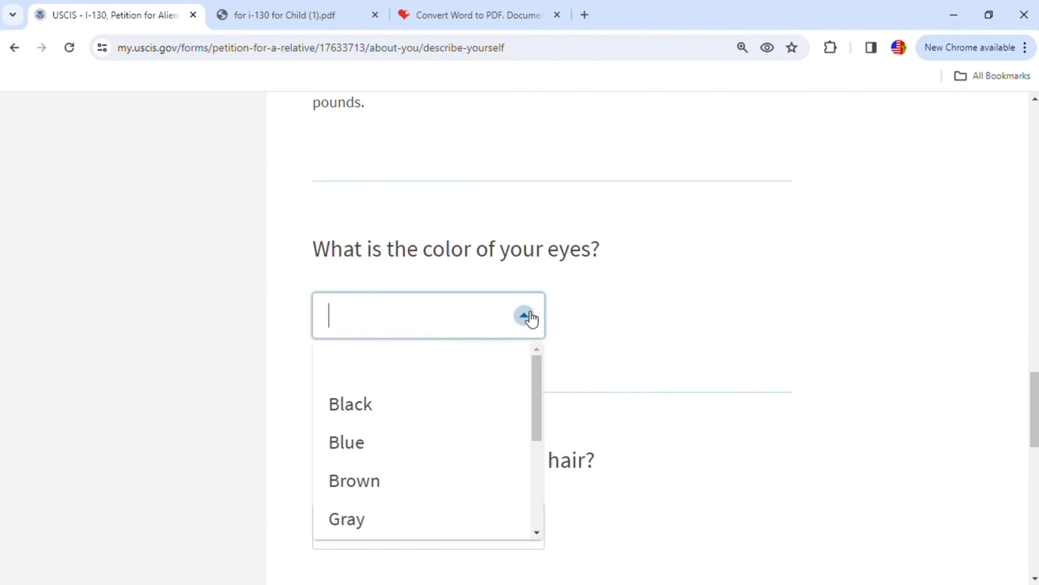
left_click(355, 403)
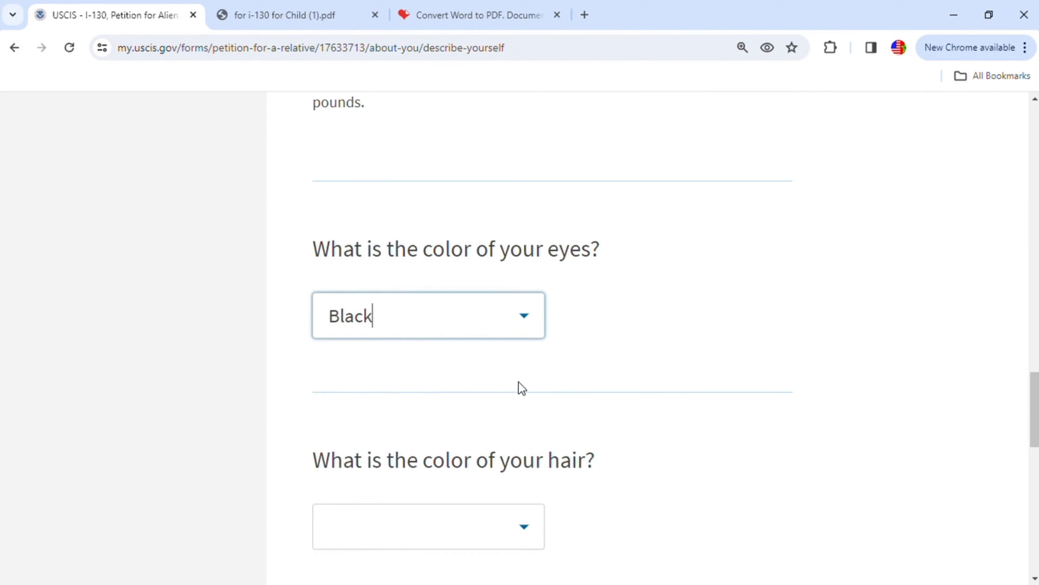
scroll(518, 389, "down", 3)
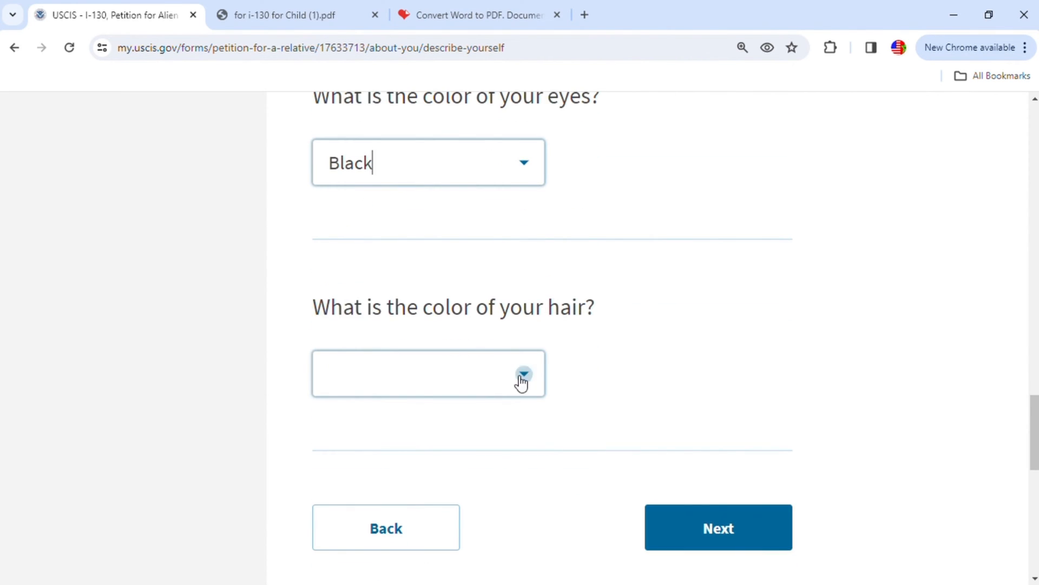
left_click(524, 381)
left_click(355, 253)
- Continue to the employment history and add an employment with ATA as the employer's name
scroll(747, 428, "down", 2)
left_click(720, 447)
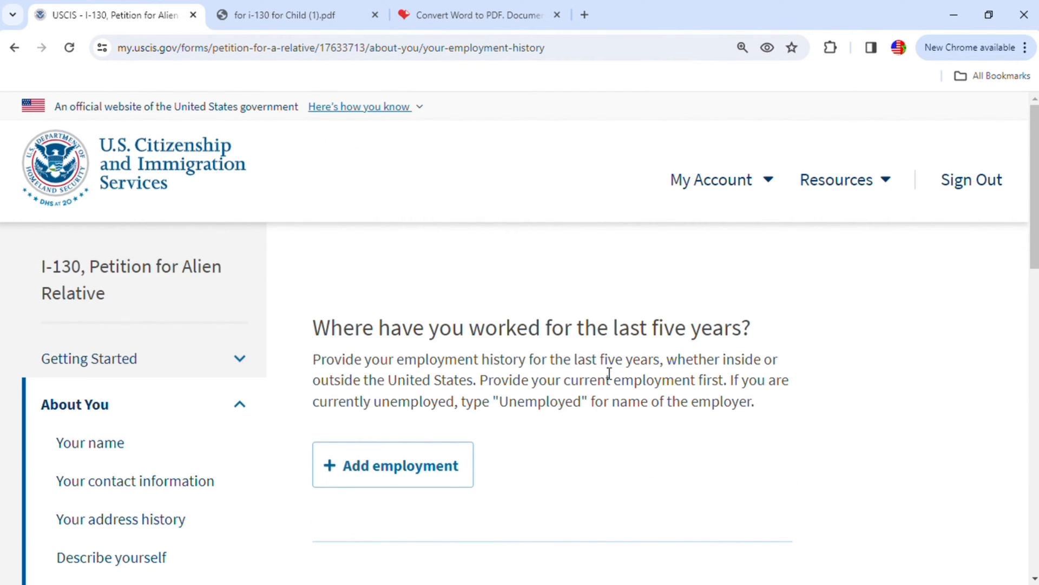
left_click(412, 485)
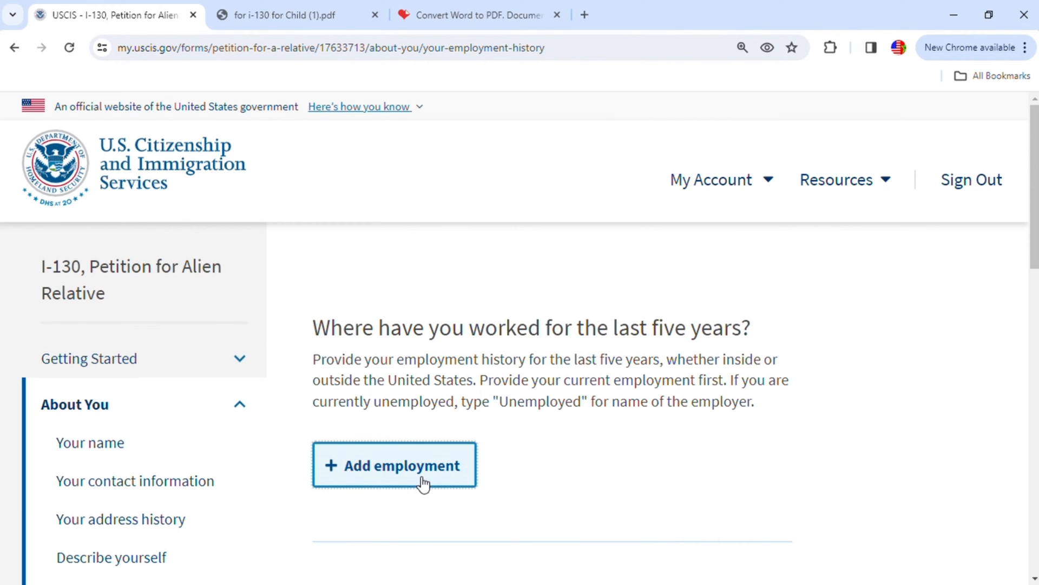
scroll(447, 346, "up", 3)
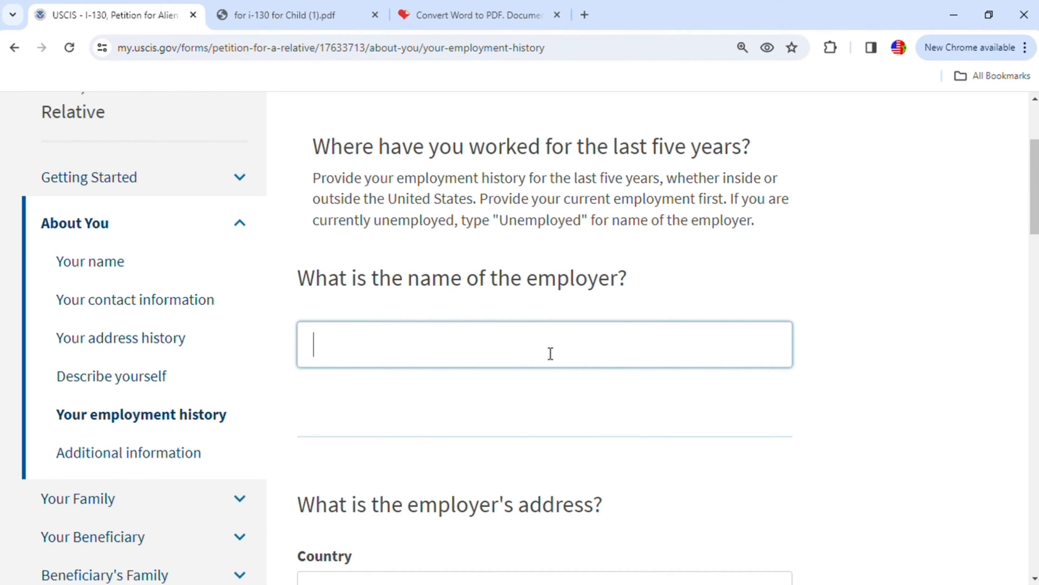
type("ATA")
scroll(574, 411, "down", 3)
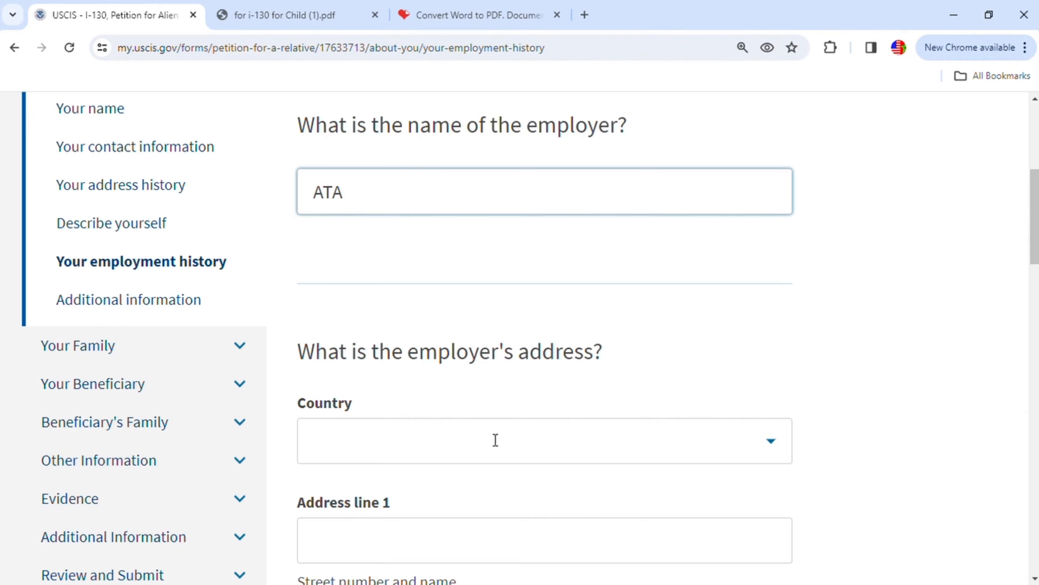
left_click(415, 444)
type("100")
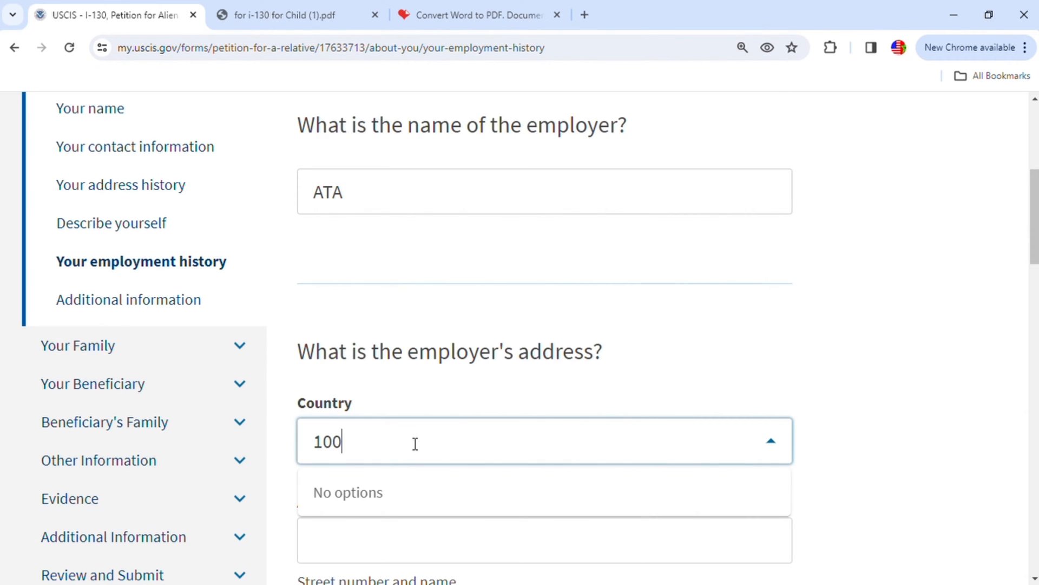
type(" Park 100")
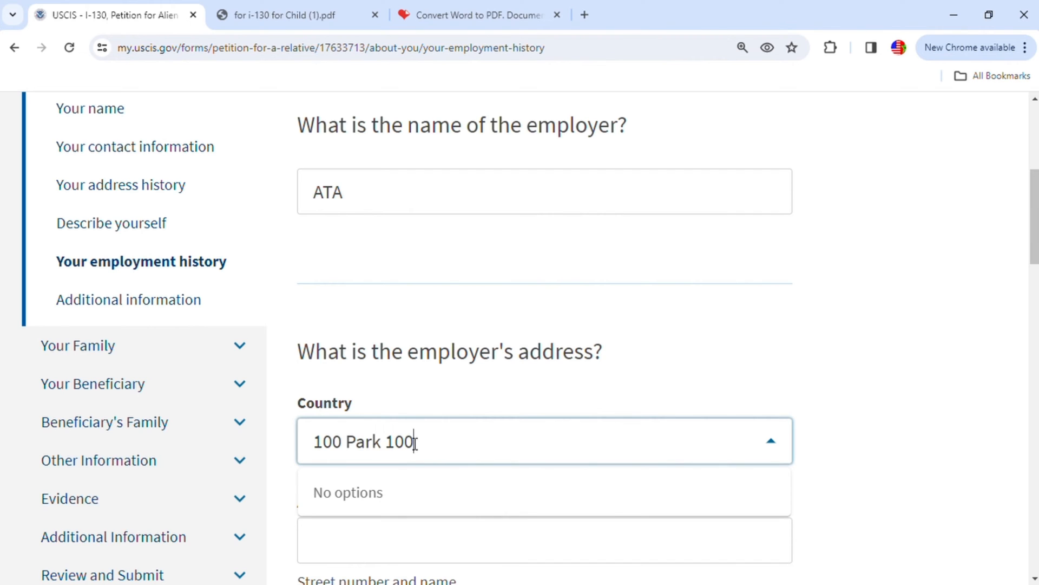
scroll(433, 466, "down", 4)
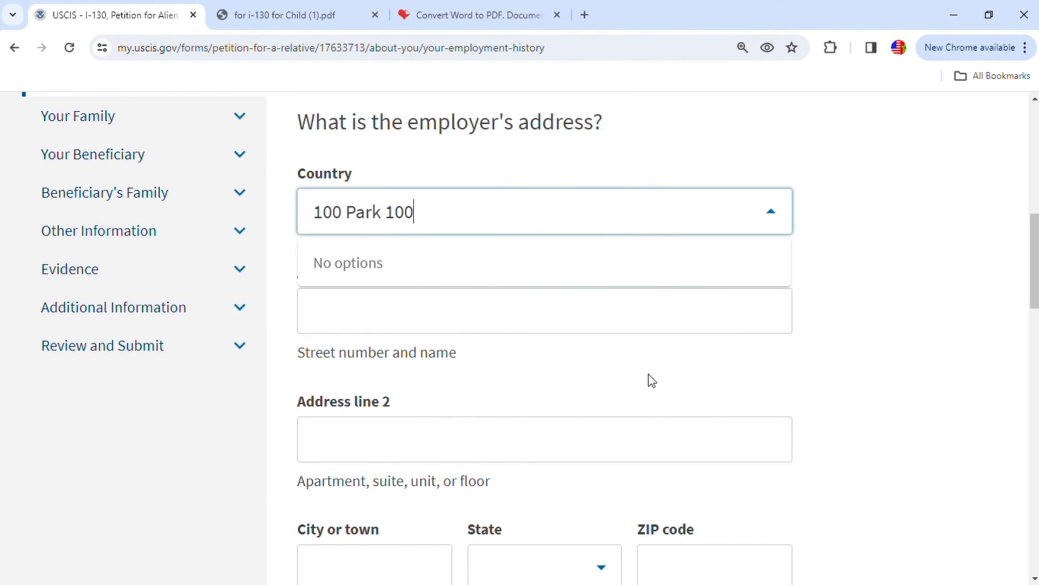
left_click(472, 368)
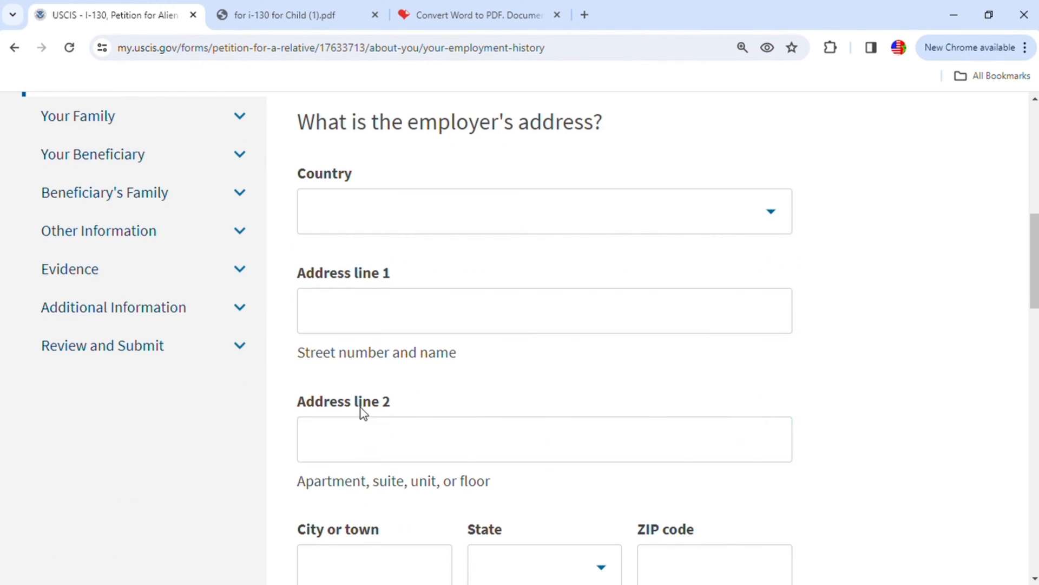
left_click(404, 546)
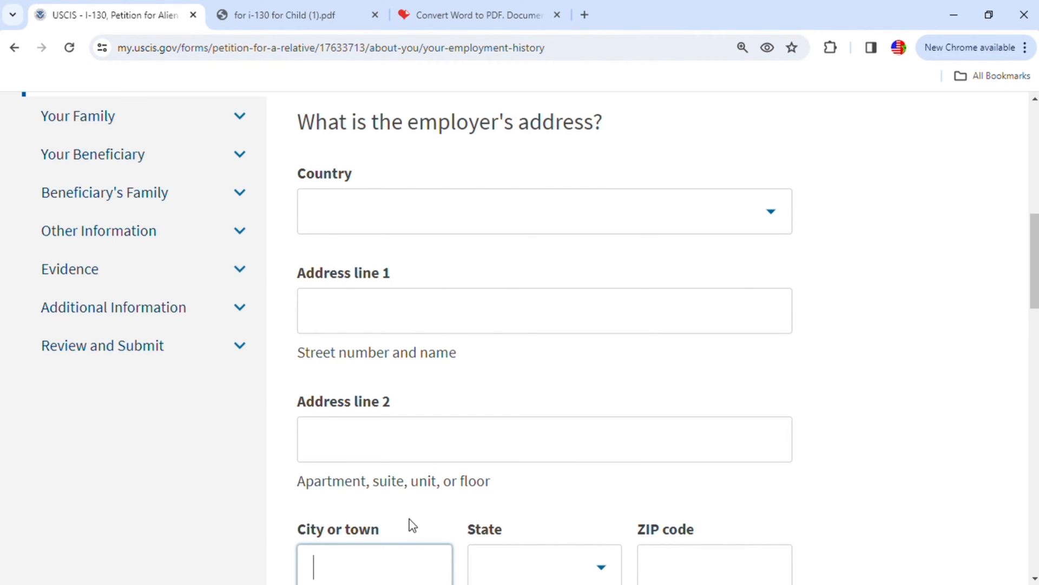
scroll(395, 520, "down", 3)
scroll(444, 378, "up", 6)
scroll(647, 390, "up", 2)
scroll(655, 395, "down", 3)
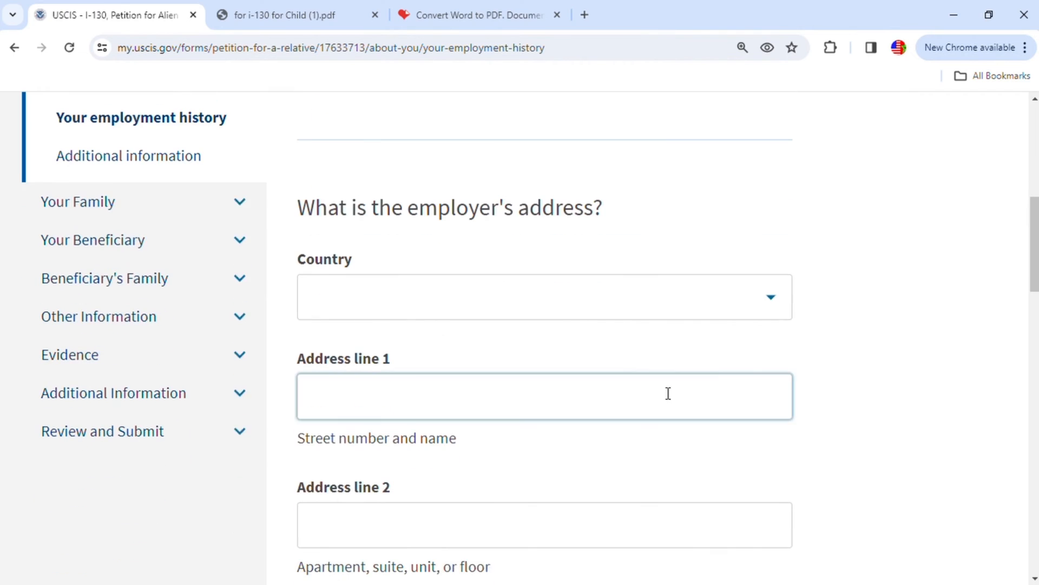
- Choose United States as the employer's country and enter the employer's street address in the first address line
left_click(775, 292)
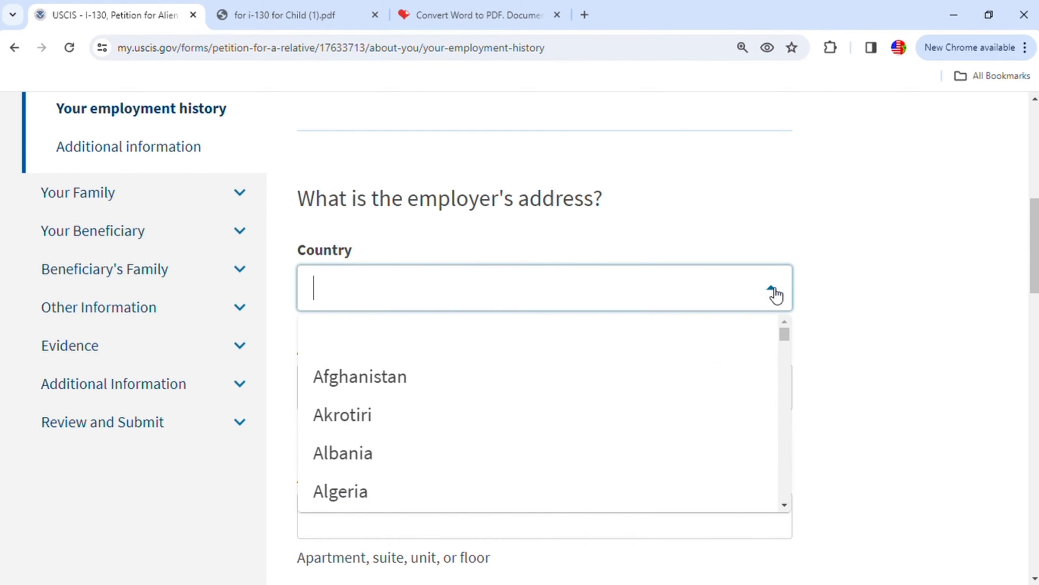
type("un")
left_click(392, 415)
left_click(506, 408)
type("100 Par")
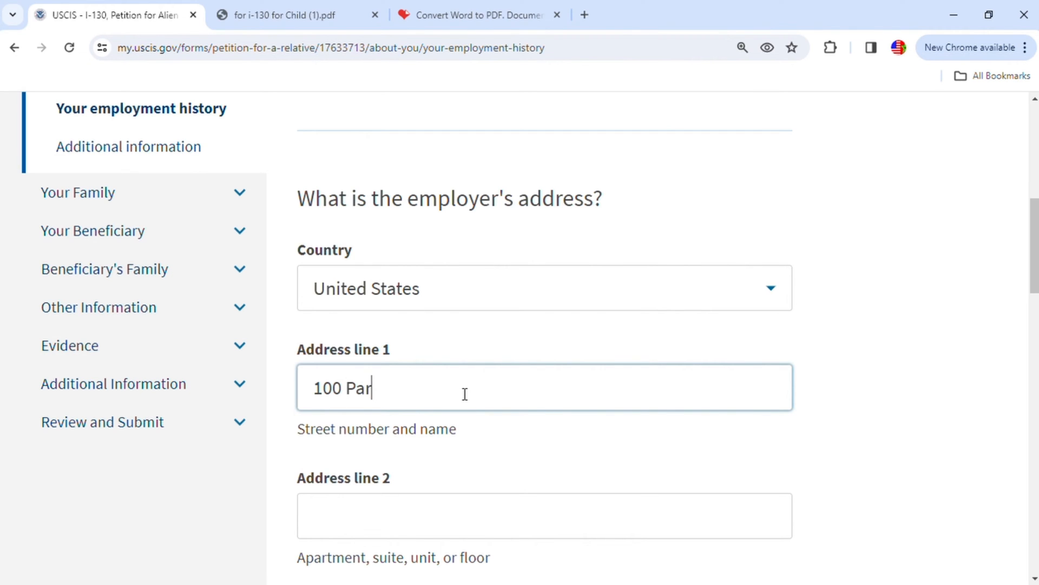
type("k 100")
- Complete the employer's address with the city, Indiana as the state, and the ZIP code
scroll(465, 394, "down", 4)
left_click(400, 415)
type("Indianapolis")
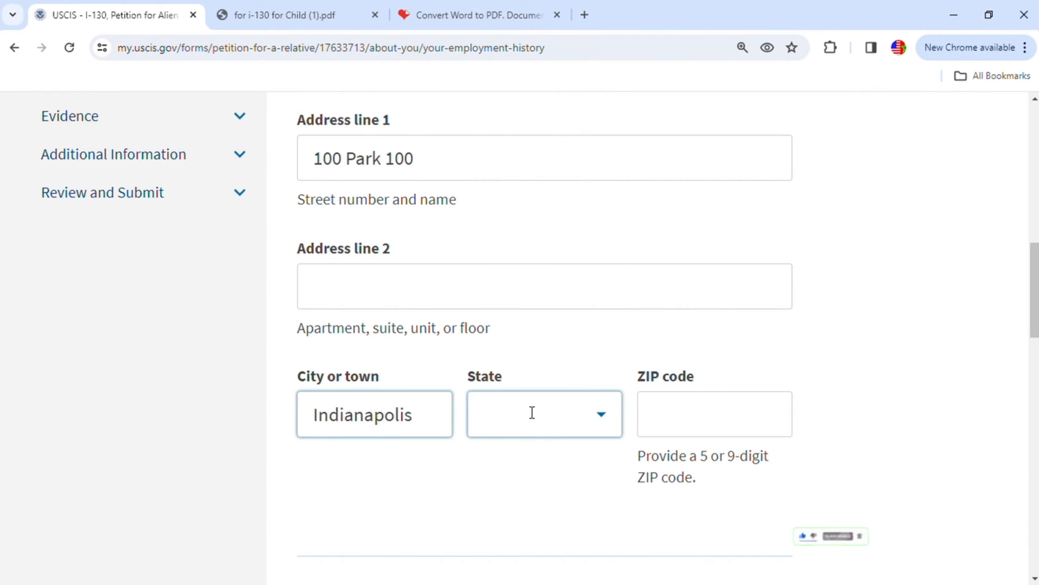
left_click(532, 411)
scroll(522, 274, "down", 5)
left_click(529, 297)
left_click(675, 404)
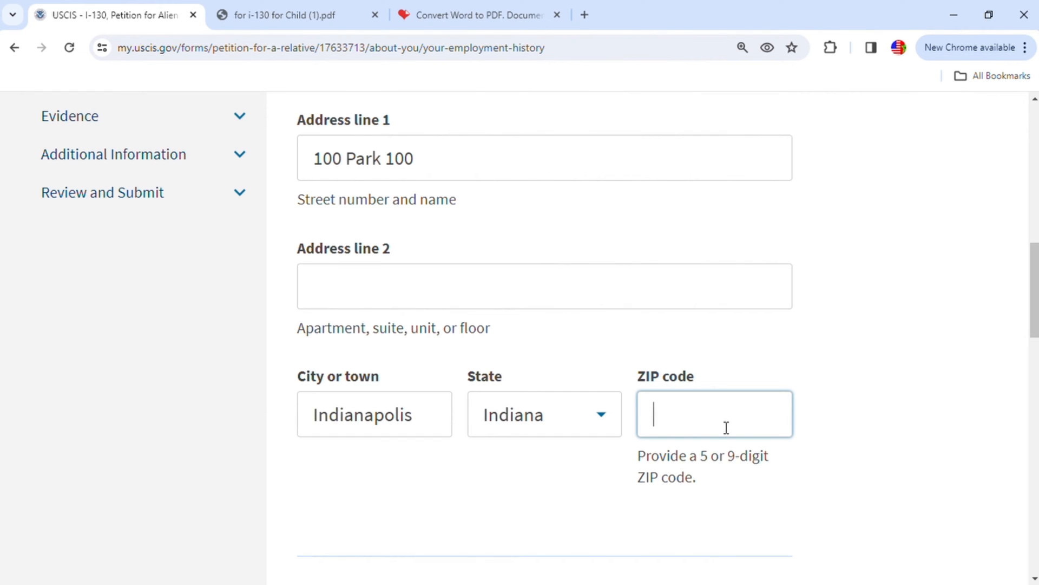
type("46254")
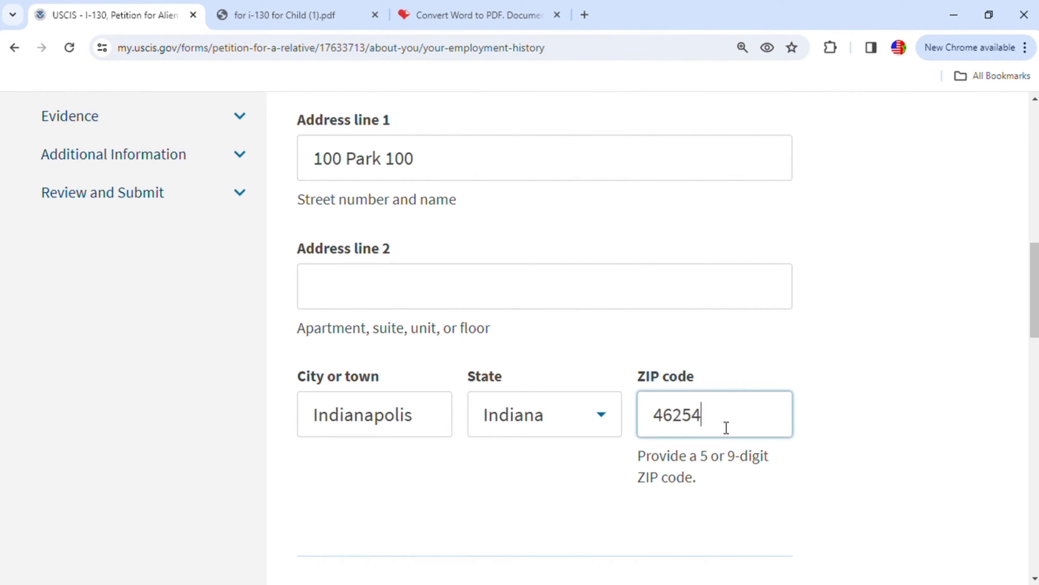
- Enter Engineer as the petitioner's occupation at this employer
scroll(726, 428, "down", 3)
scroll(704, 436, "down", 3)
left_click(457, 384)
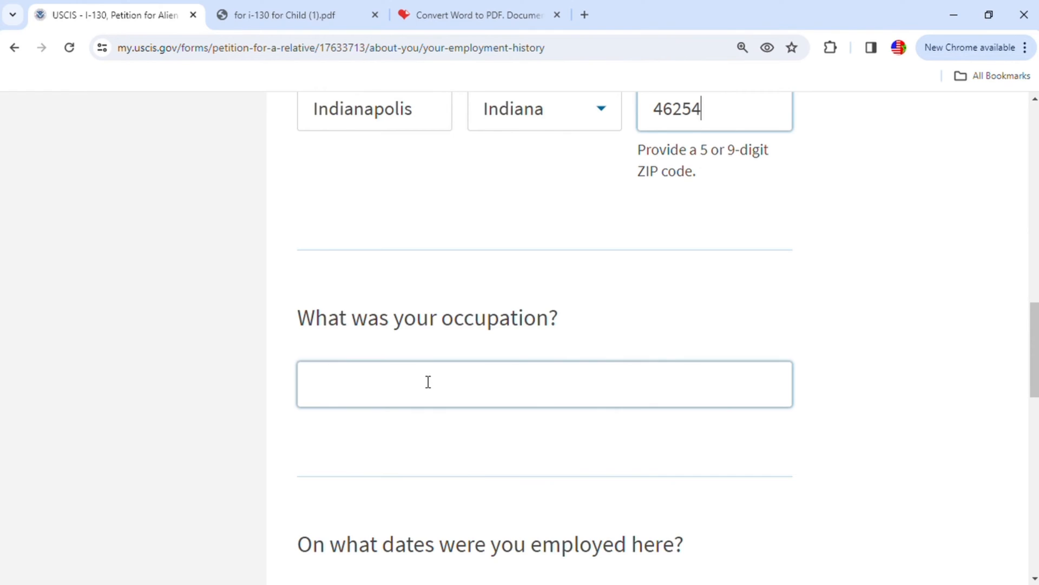
type("En")
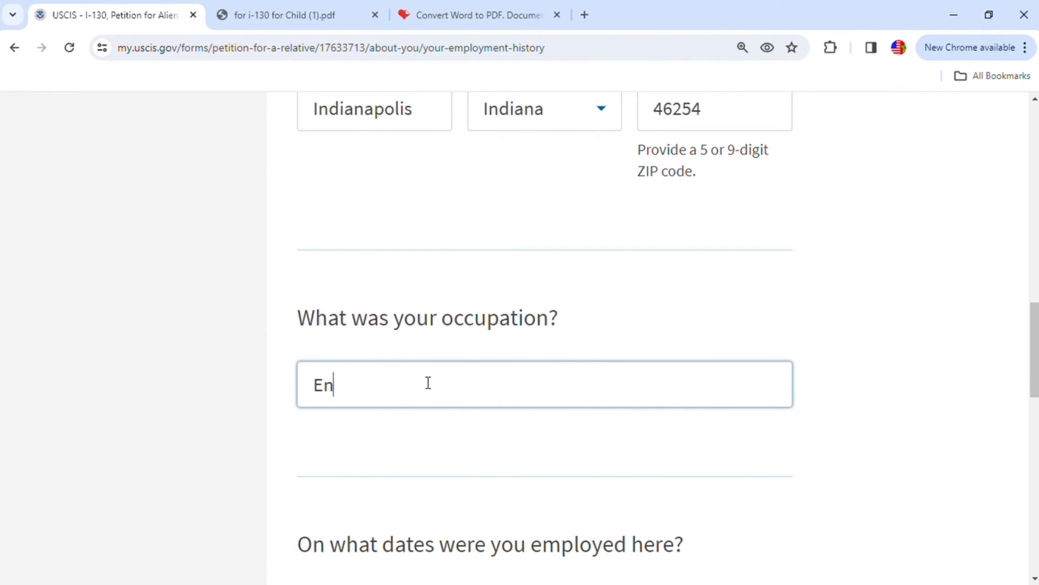
type("gineer")
- Mark the job as the petitioner's current employment and set its start date to 01/01/2017
scroll(428, 383, "down", 3)
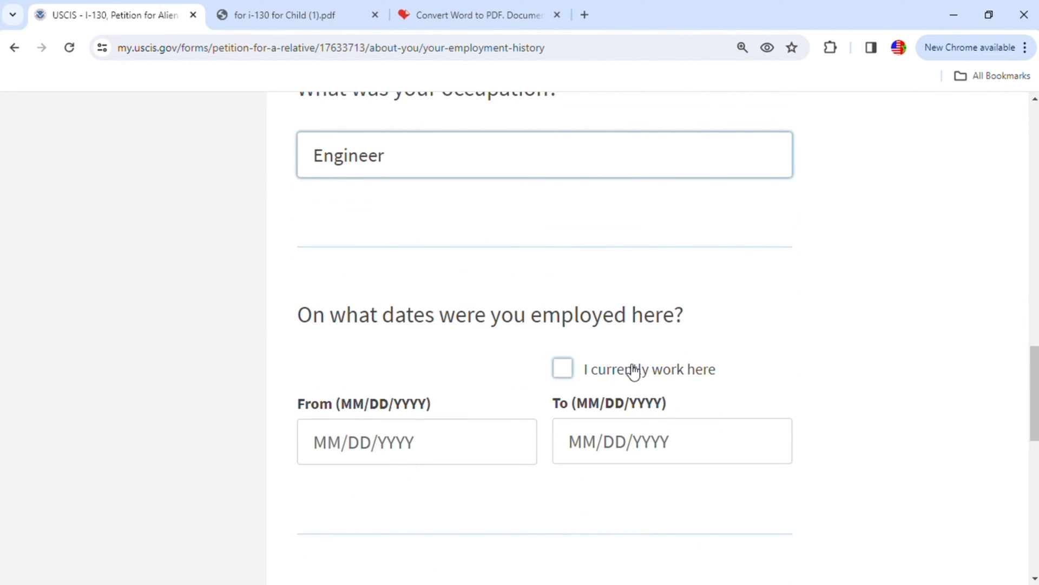
left_click(563, 370)
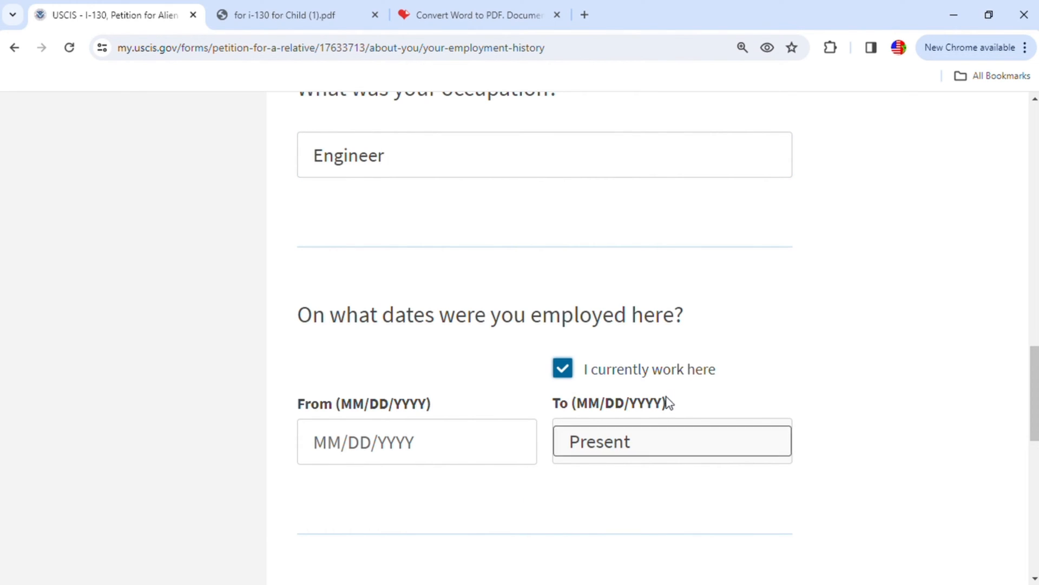
left_click(470, 460)
left_click(337, 442)
type("01/")
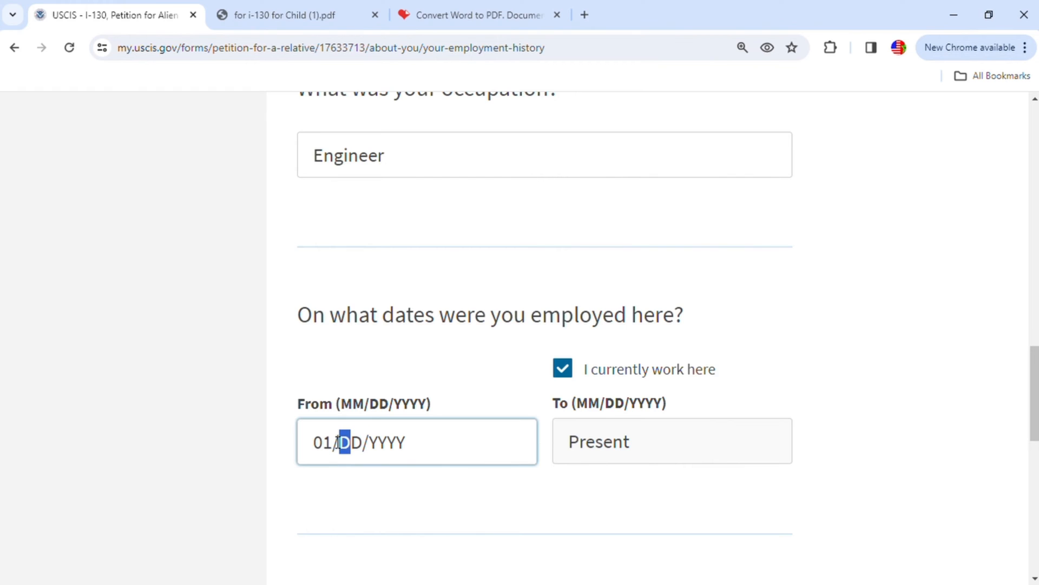
type("01/2")
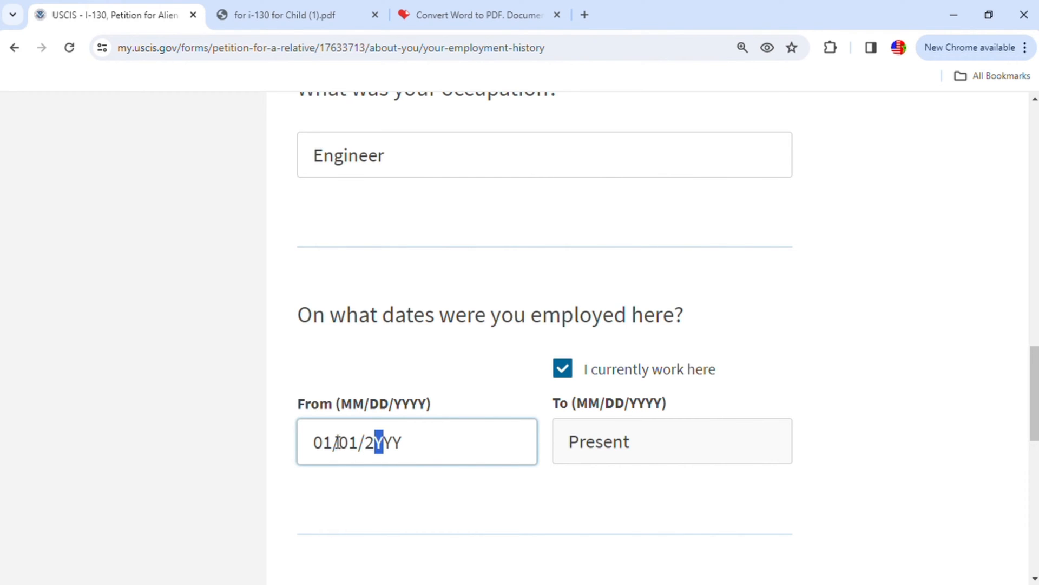
type("017")
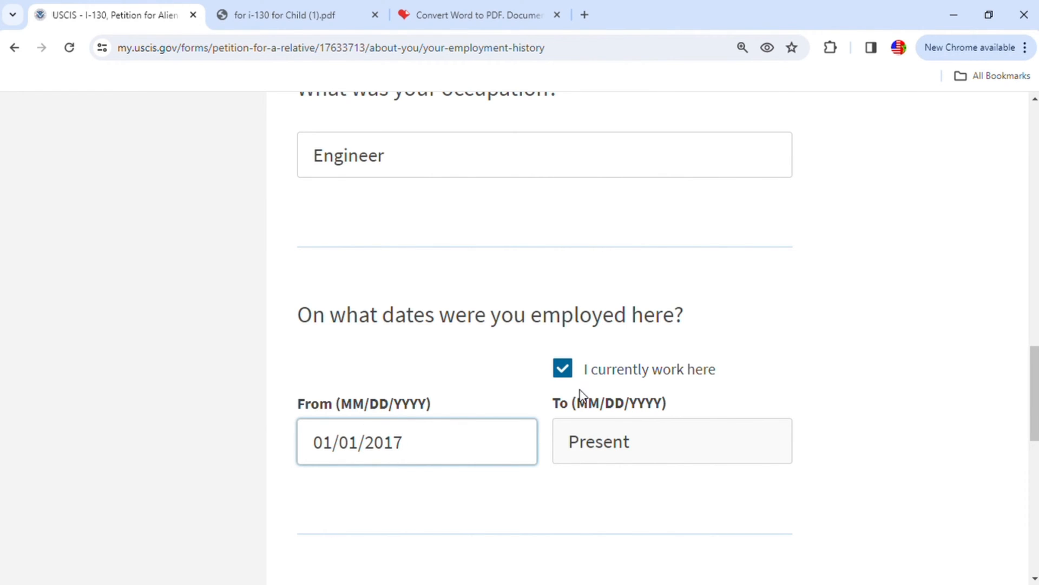
- Save the ATA employment and continue to the petitioner's additional information
scroll(649, 427, "down", 3)
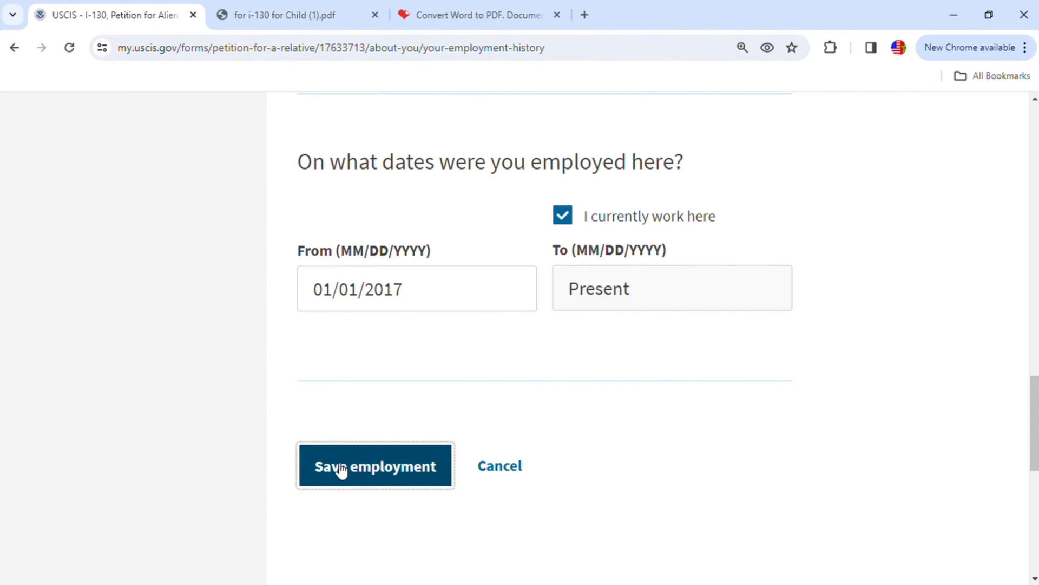
left_click(341, 469)
scroll(552, 466, "down", 7)
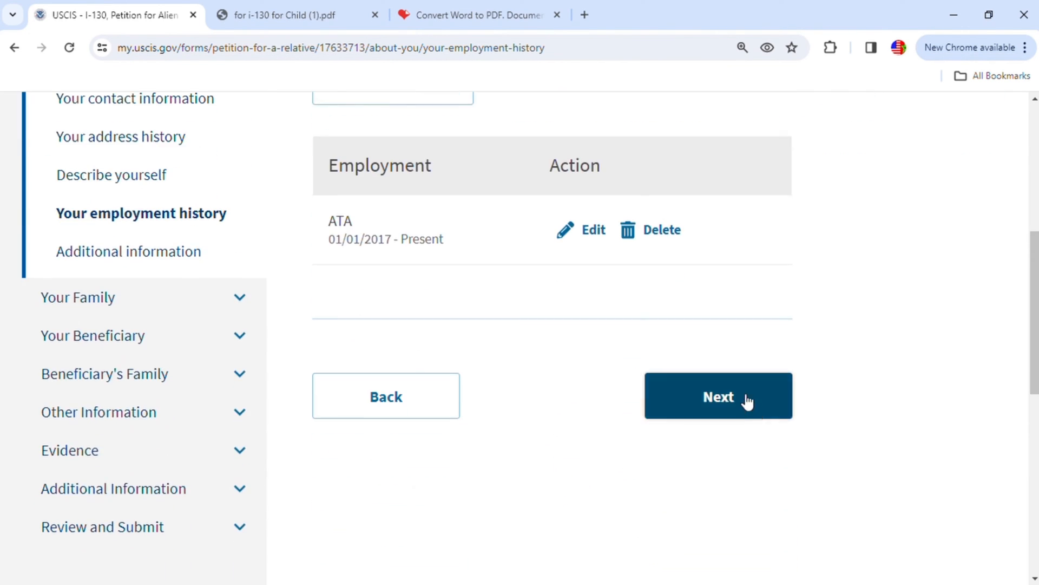
scroll(724, 337, "up", 3)
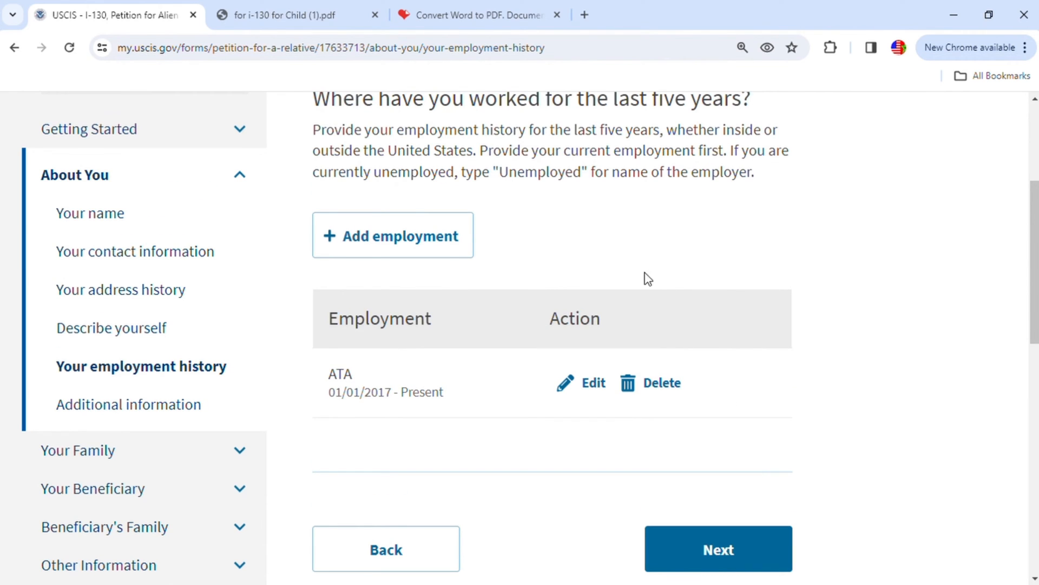
left_click(719, 550)
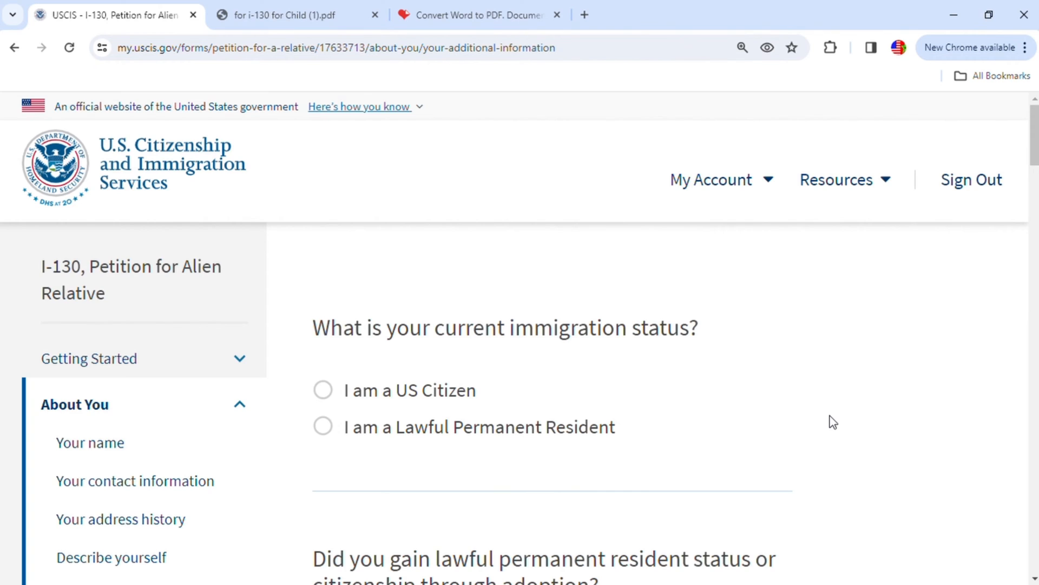
- State that the petitioner is a US Citizen and answer No to gaining status or citizenship through adoption
scroll(833, 422, "down", 2)
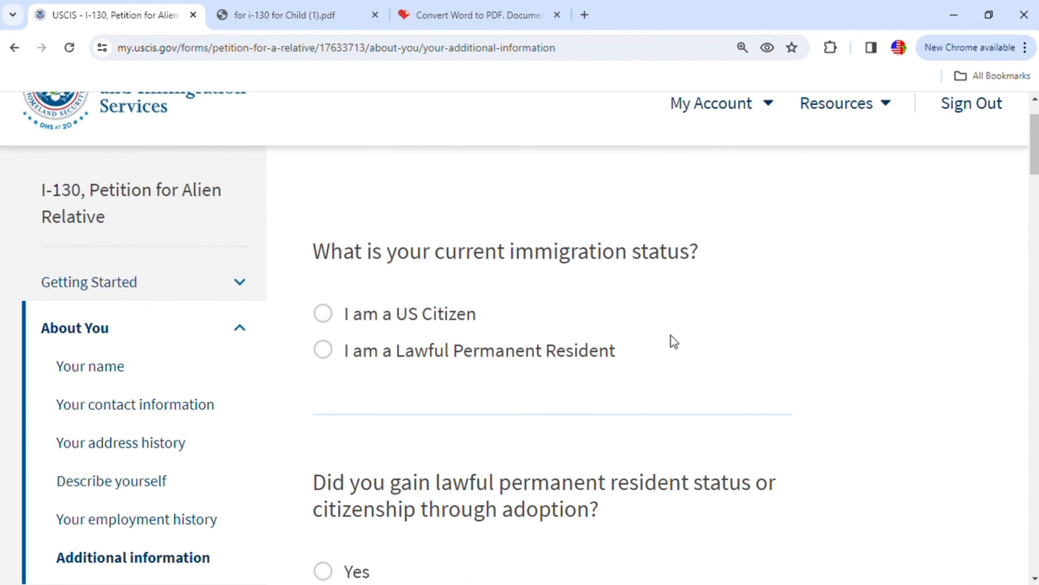
left_click(331, 319)
scroll(788, 379, "down", 3)
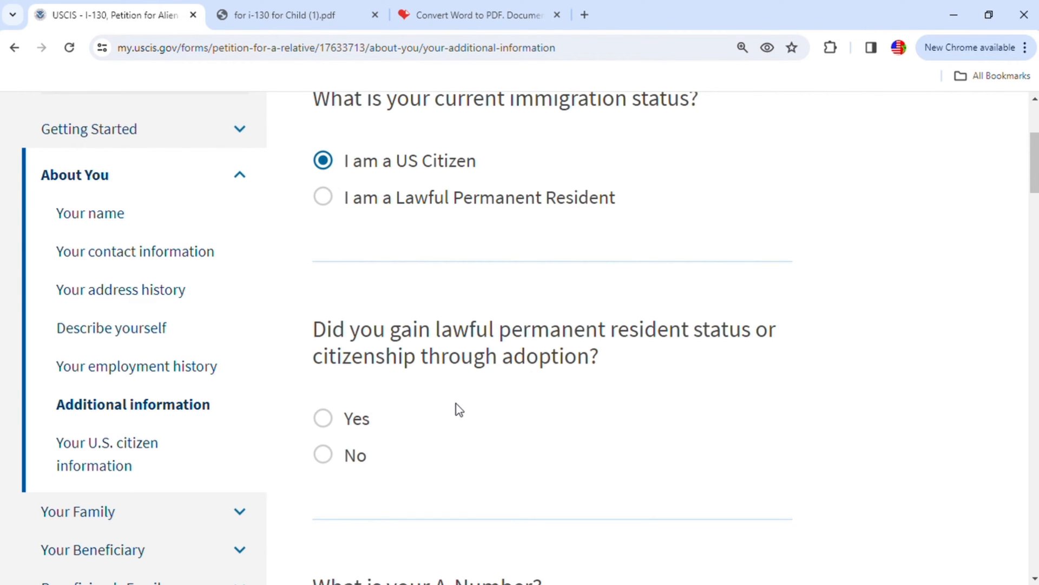
left_click(328, 461)
- Look up the A-Number on the naturalization certificate in the i-130 for Child PDF and return to the petition's A-Number question
scroll(547, 418, "down", 4)
scroll(606, 405, "down", 7)
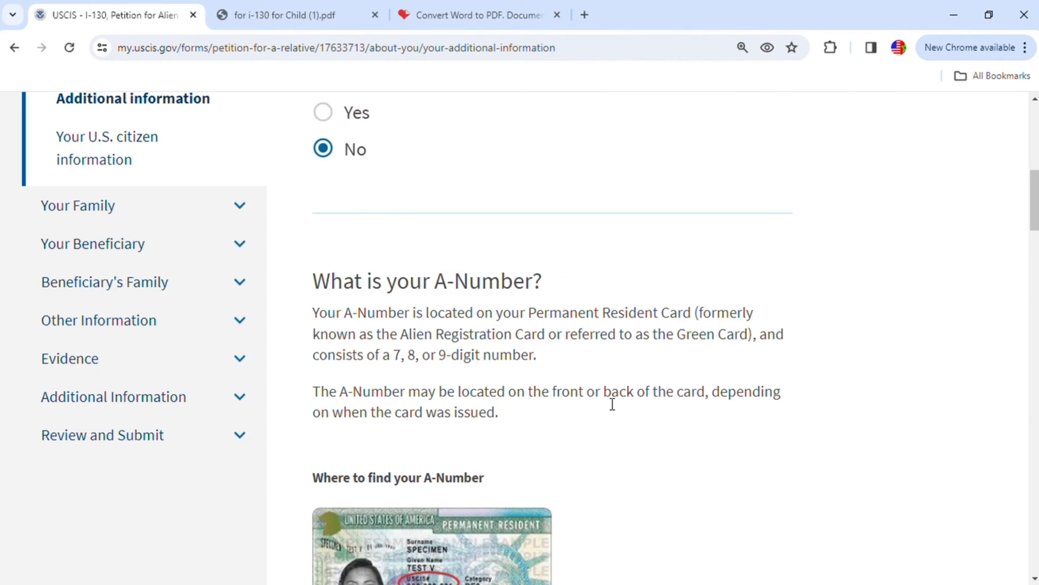
scroll(623, 410, "up", 3)
scroll(626, 409, "down", 7)
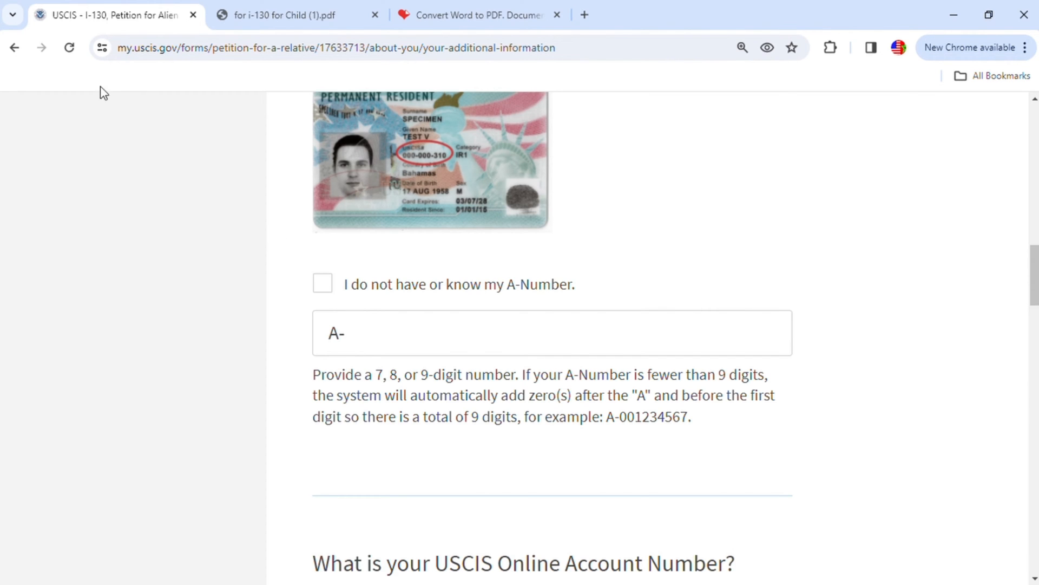
left_click(264, 15)
scroll(707, 301, "down", 6)
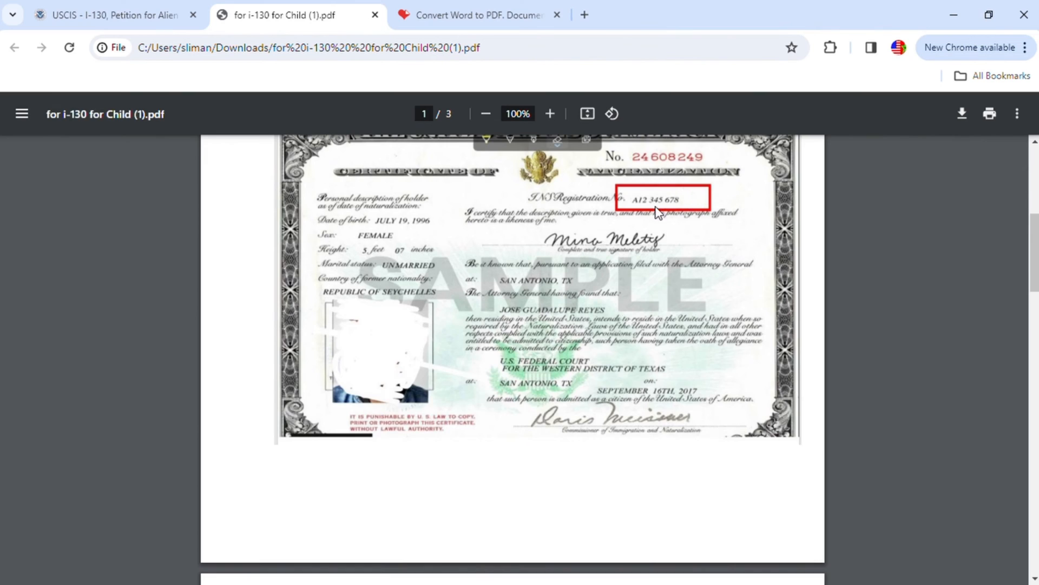
scroll(659, 214, "up", 1)
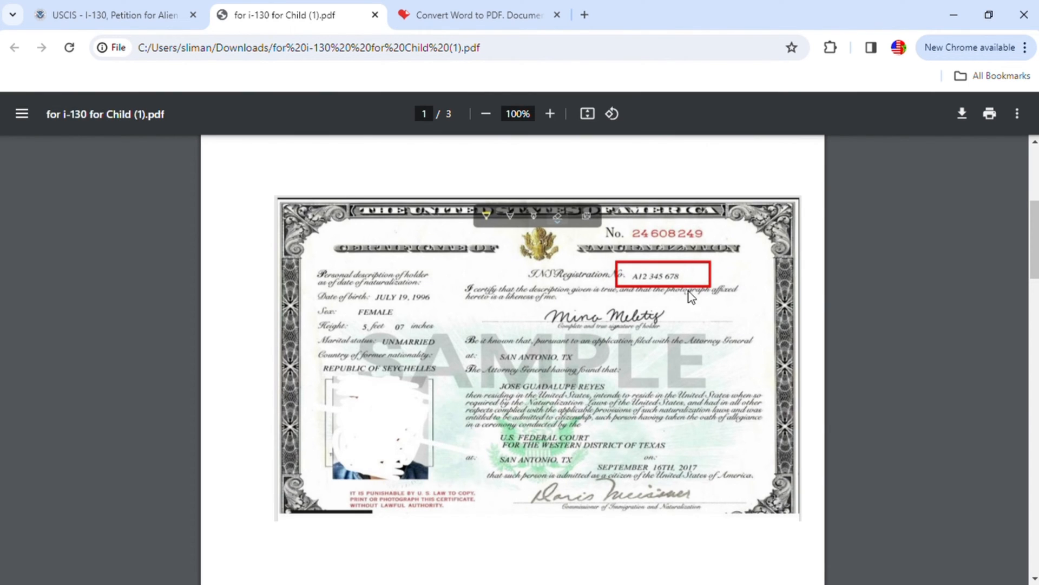
left_click(157, 15)
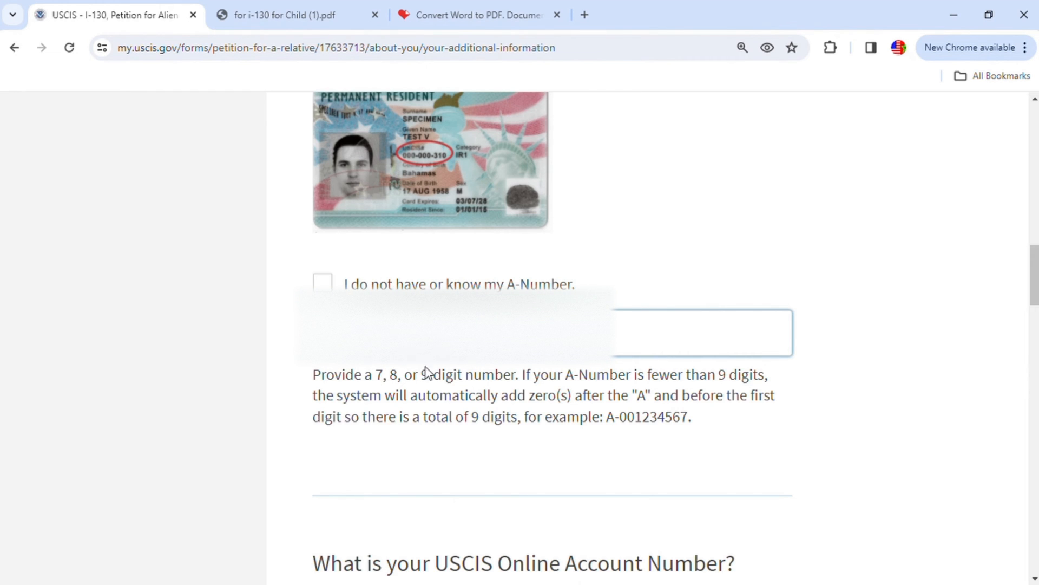
- Read the USCIS Online Account Number question and locate that number on the Account Access Notice in the PDF
scroll(424, 368, "down", 5)
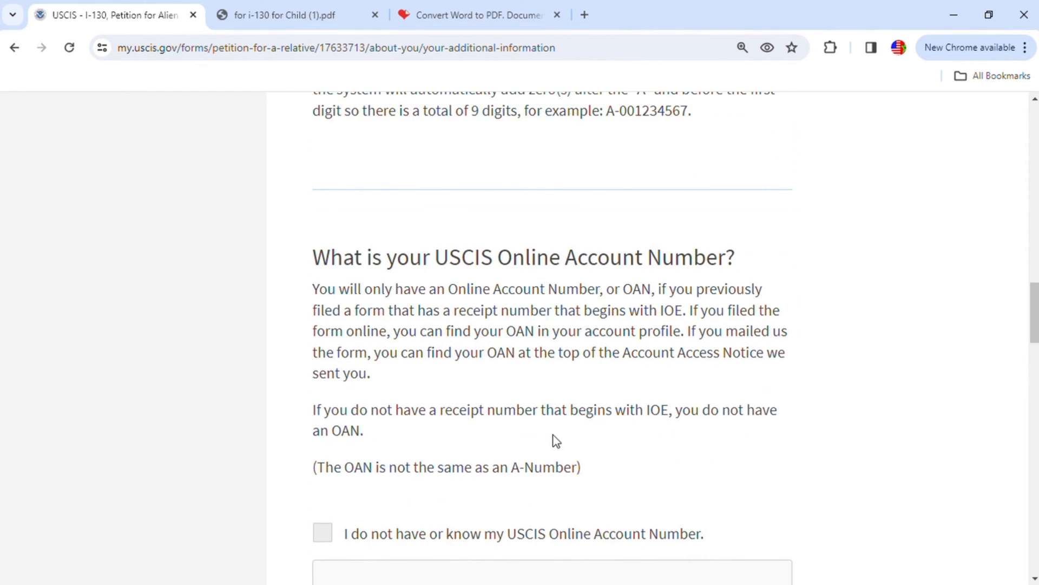
scroll(544, 441, "down", 1)
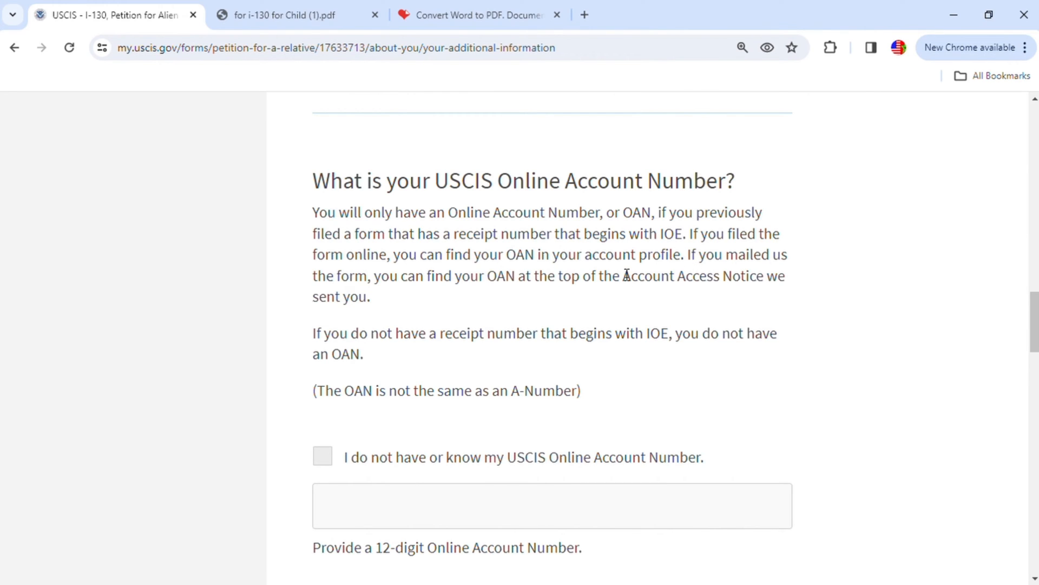
left_click(331, 16)
scroll(504, 365, "down", 20)
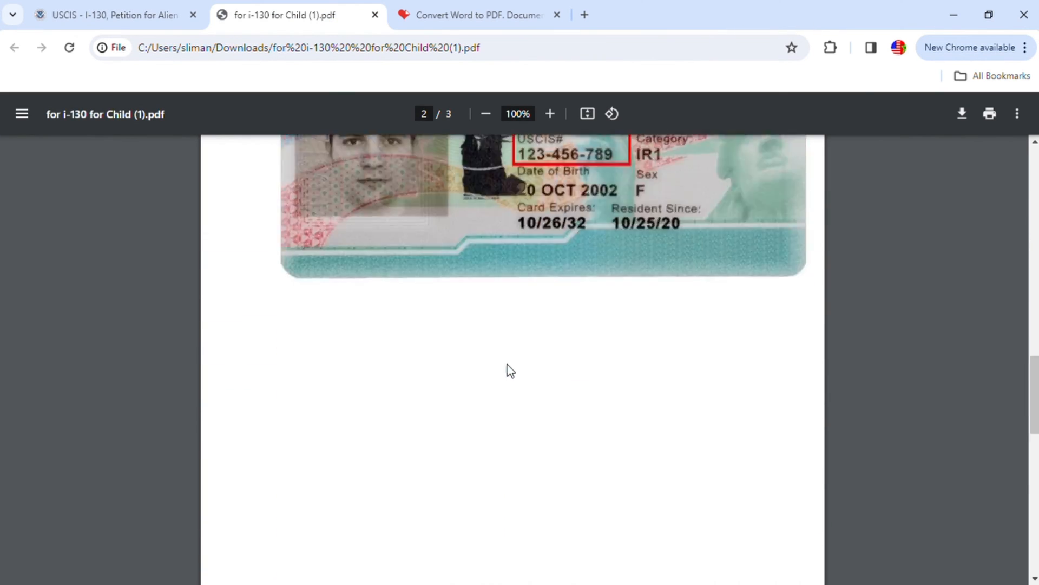
scroll(512, 368, "down", 4)
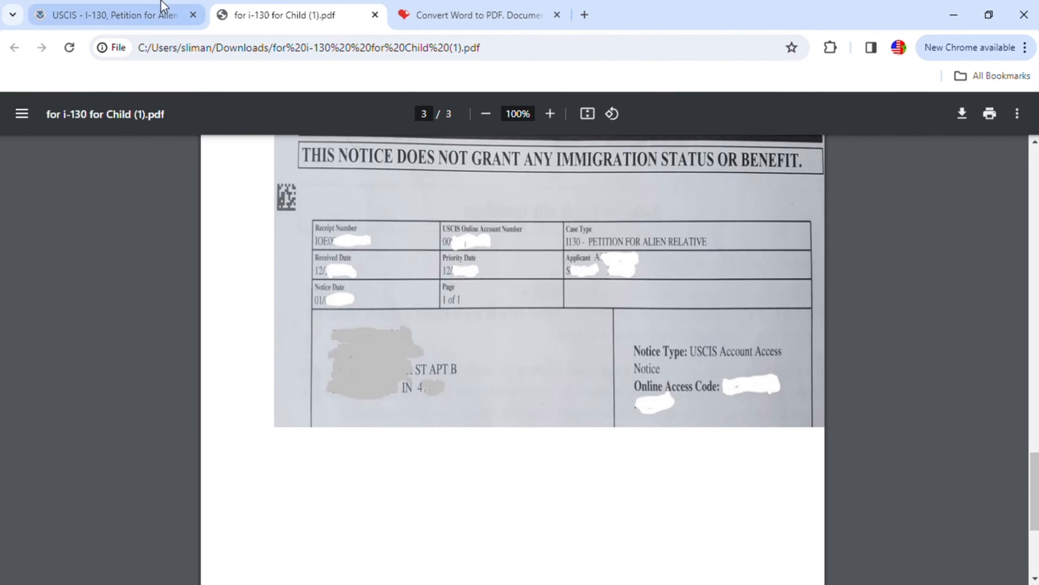
left_click(144, 16)
scroll(645, 353, "down", 2)
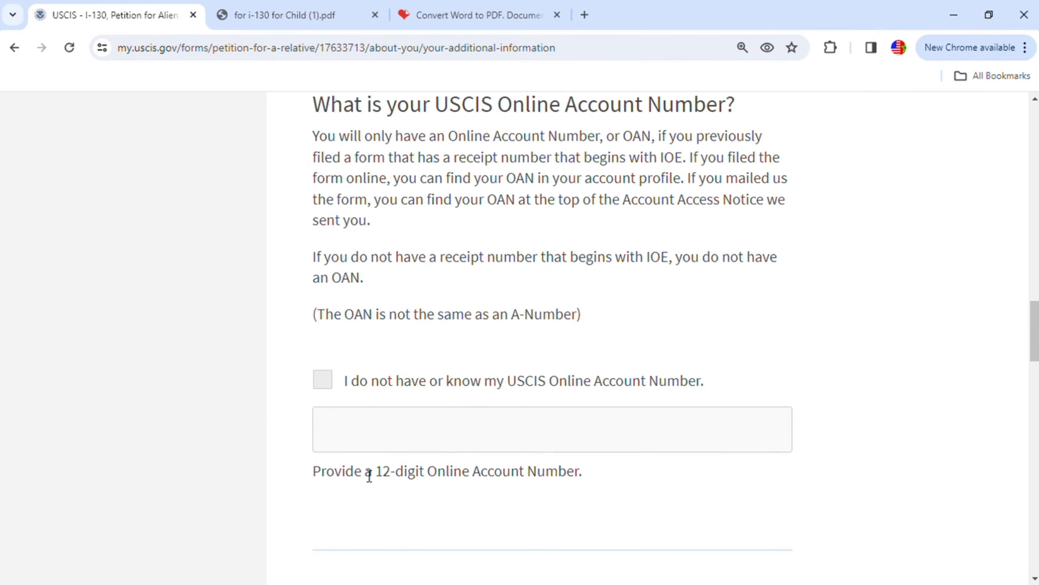
- Leave the USCIS Online Account Number blank and enter the petitioner's U.S. Social Security number
scroll(622, 434, "down", 4)
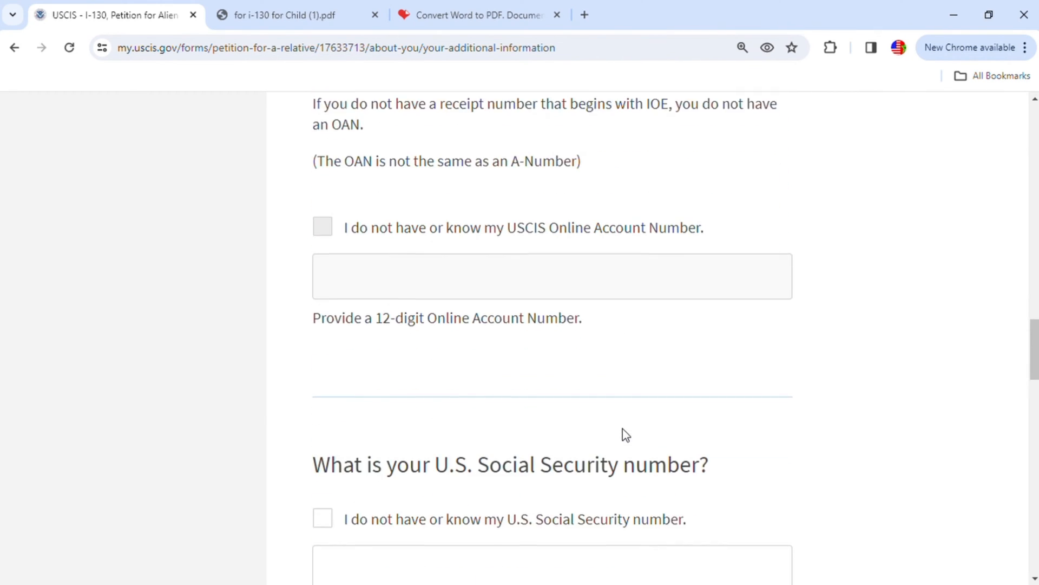
scroll(708, 390, "down", 1)
left_click(504, 427)
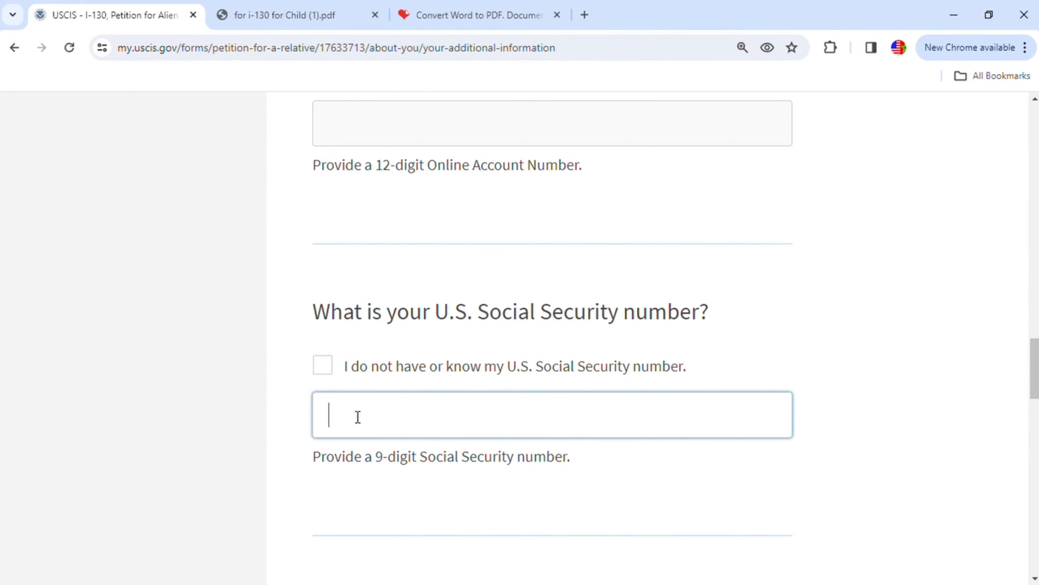
type("111-11-1111")
- Enter the petitioner's date of birth
scroll(503, 434, "down", 3)
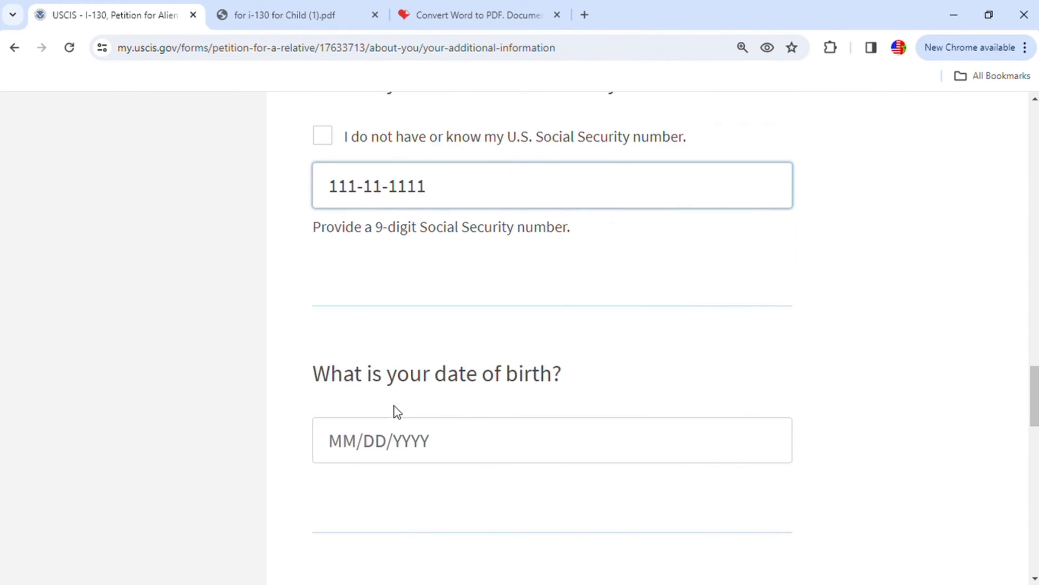
left_click(395, 436)
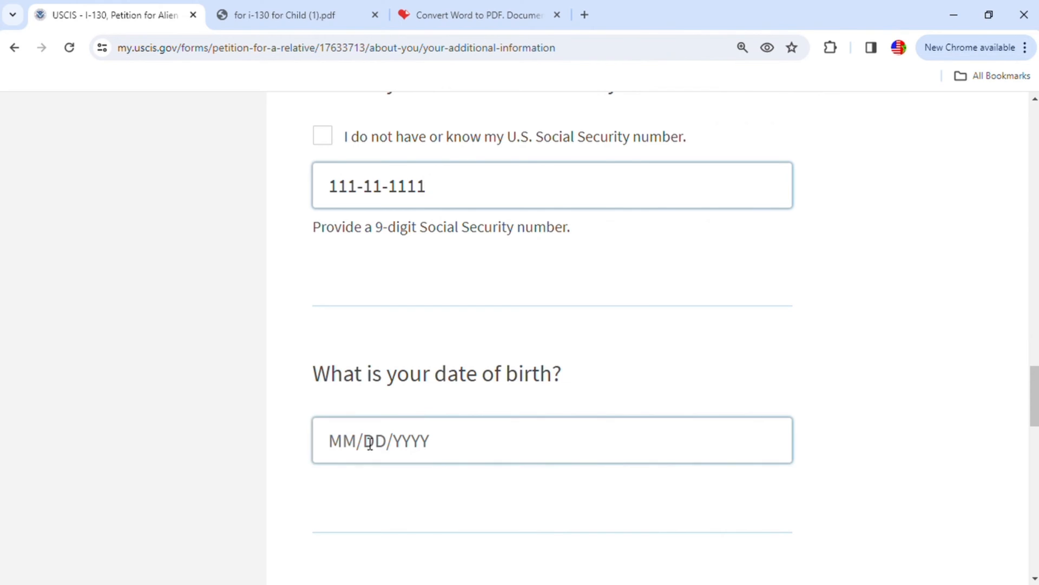
left_click(350, 447)
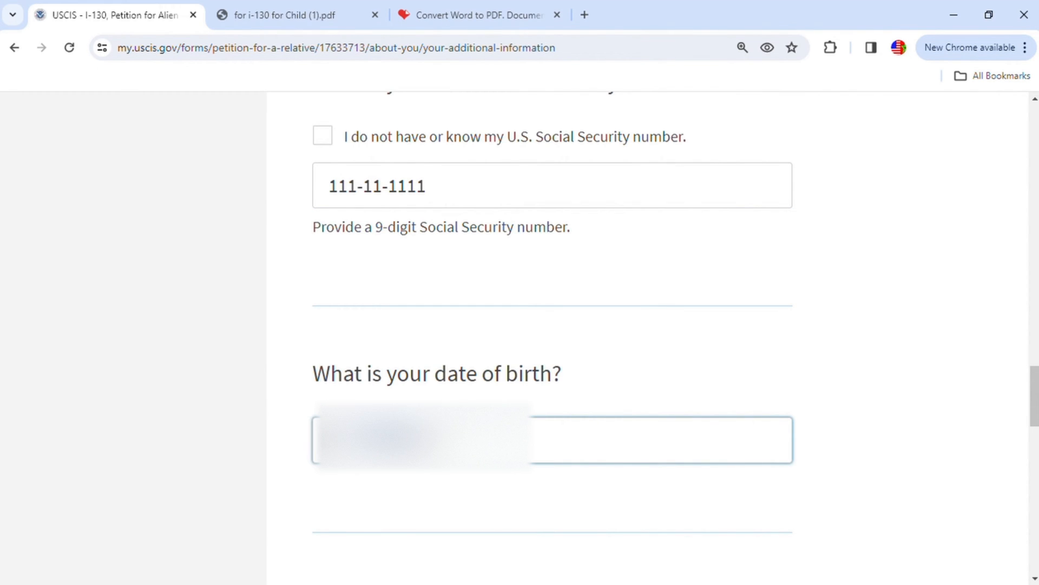
- Choose Morocco as the petitioner's country of birth
scroll(626, 520, "down", 7)
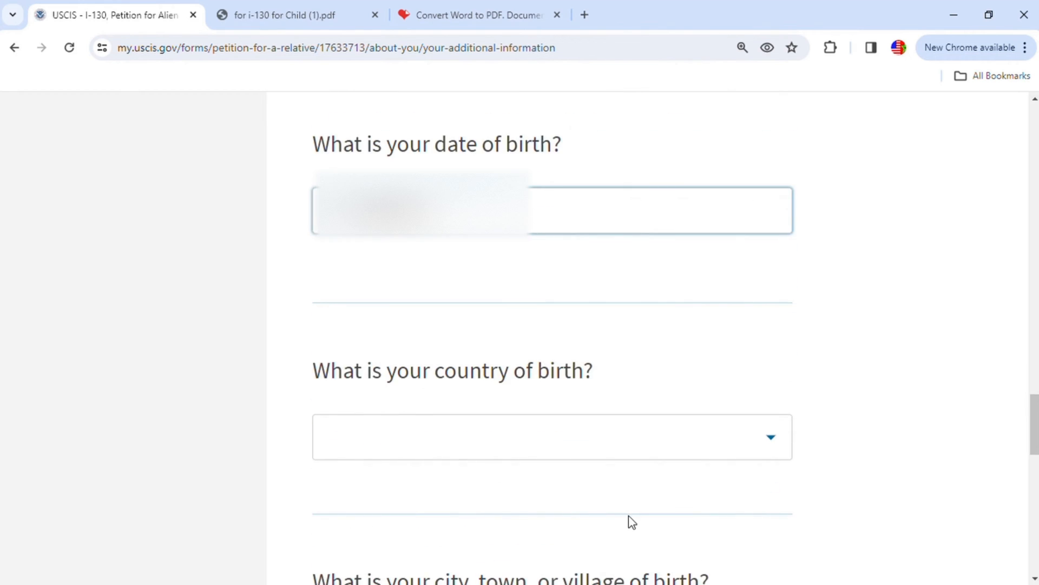
left_click(394, 265)
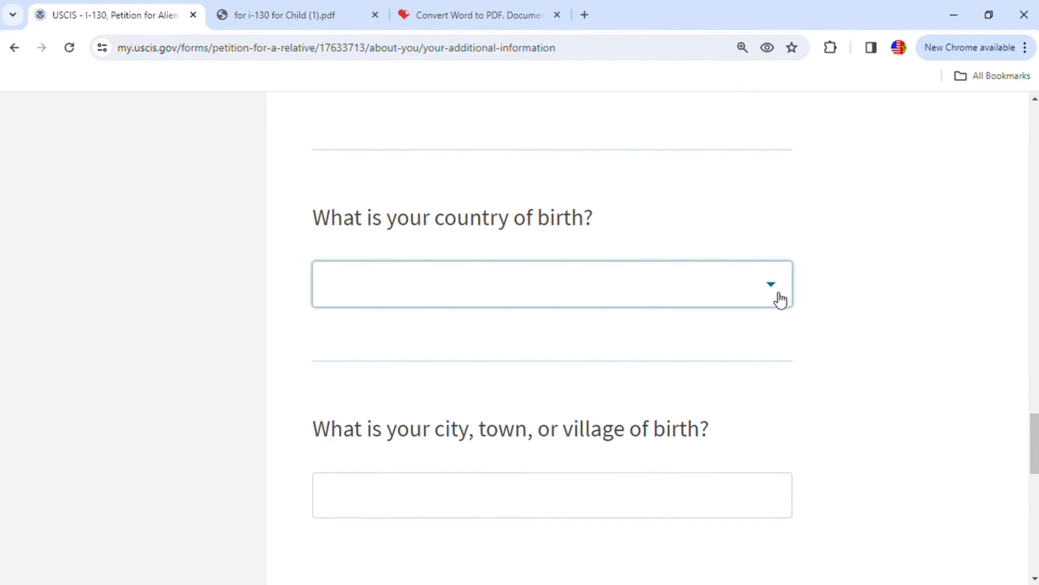
left_click(687, 283)
type("m")
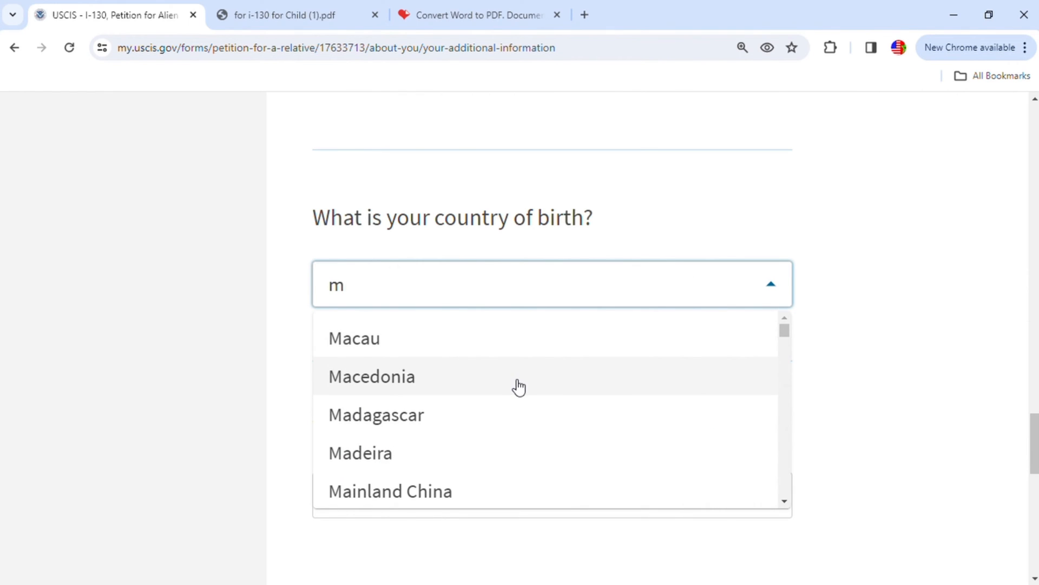
scroll(518, 387, "down", 1)
scroll(534, 416, "down", 5)
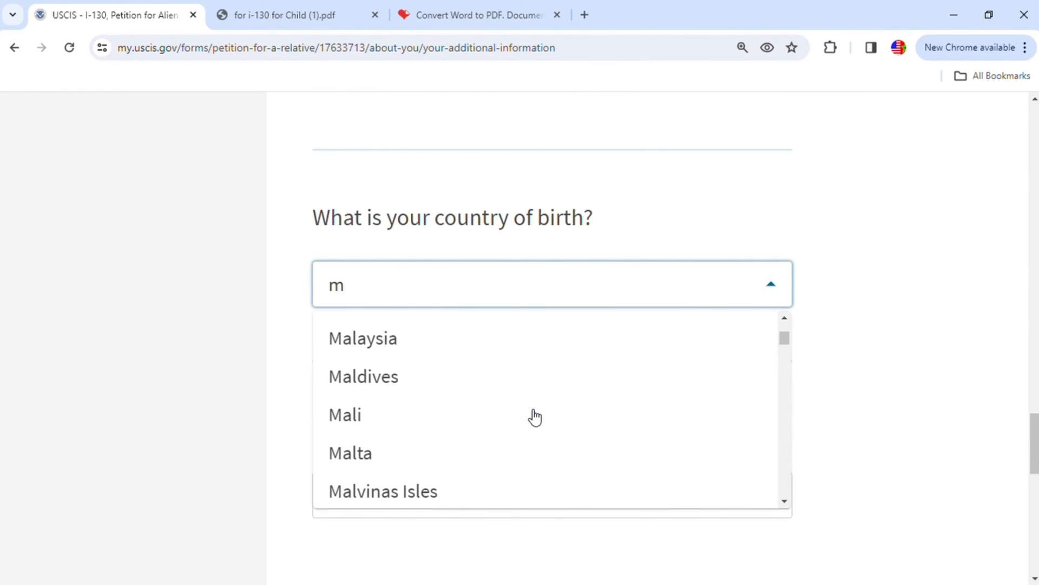
scroll(442, 466, "down", 5)
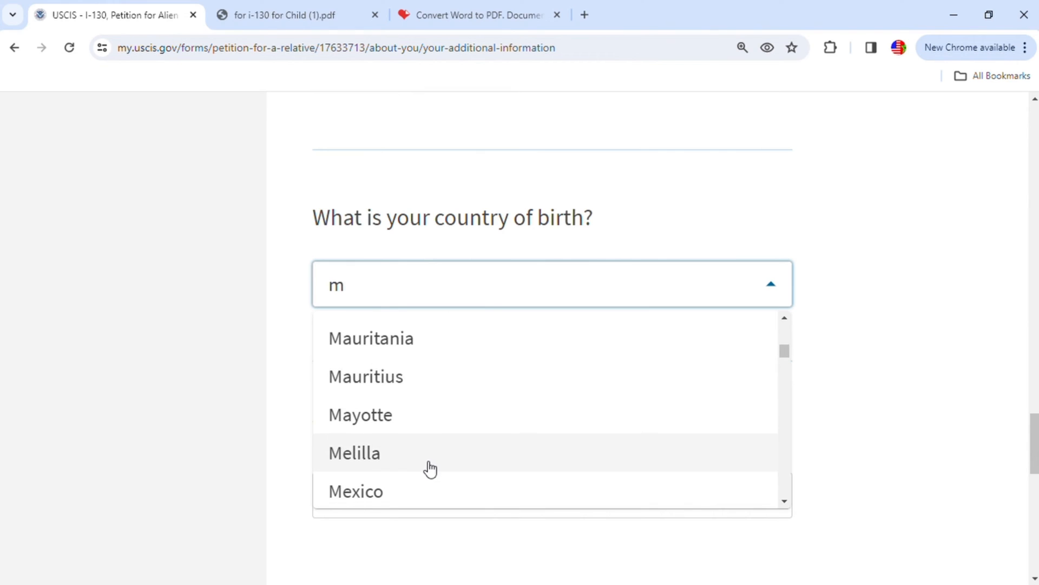
scroll(397, 455, "down", 2)
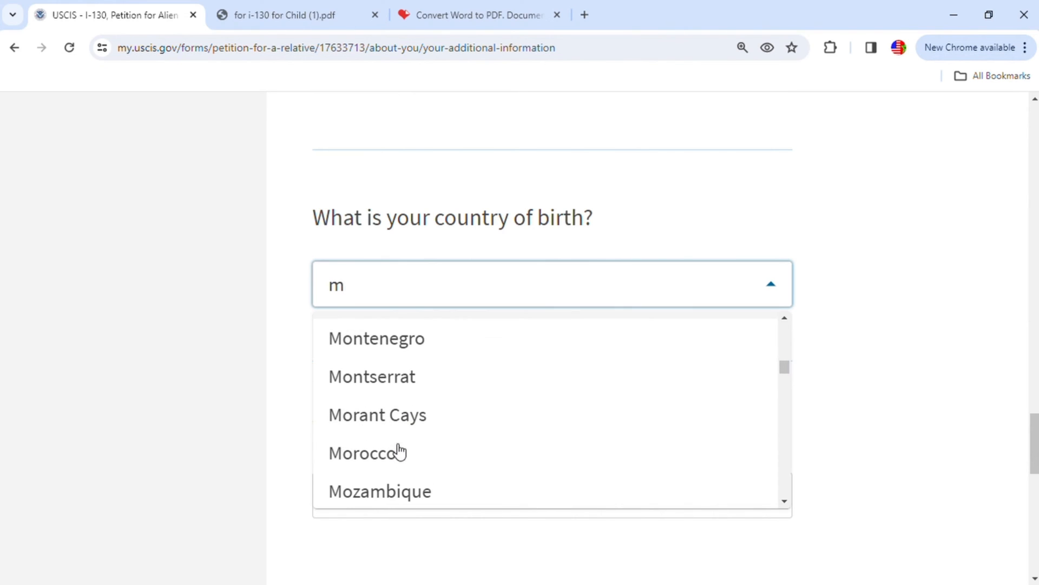
left_click(395, 461)
- Enter khenifra as the city, town, or village of birth and continue to the U.S. citizen information
scroll(719, 461, "down", 1)
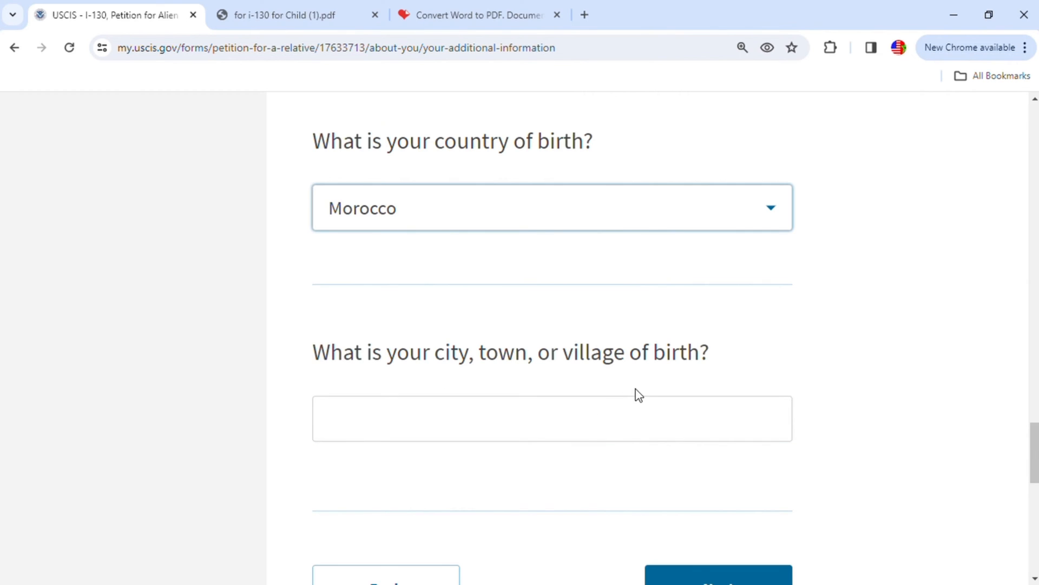
left_click(543, 423)
type("khenifra")
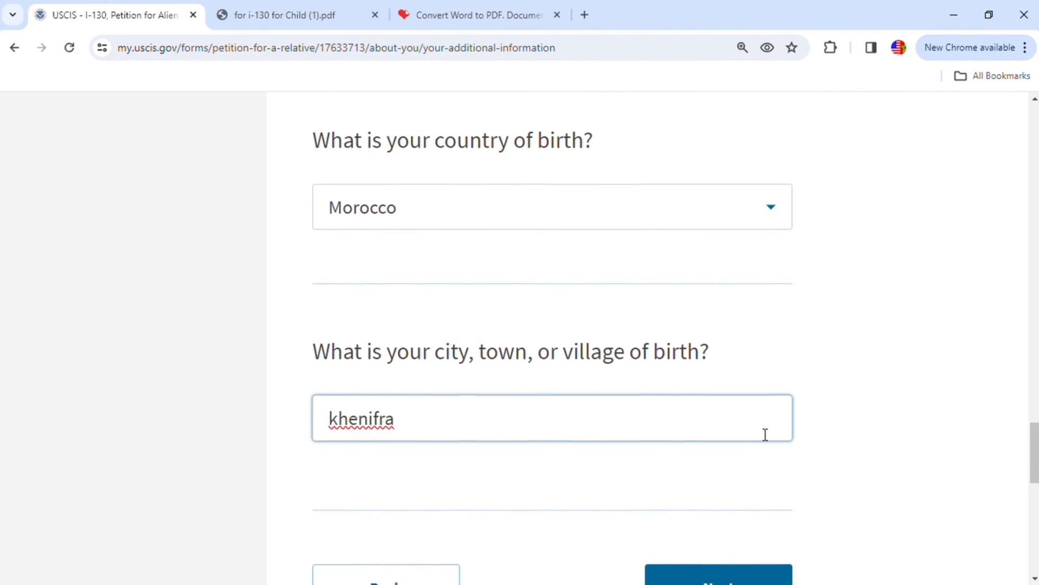
scroll(766, 434, "down", 1)
left_click(734, 503)
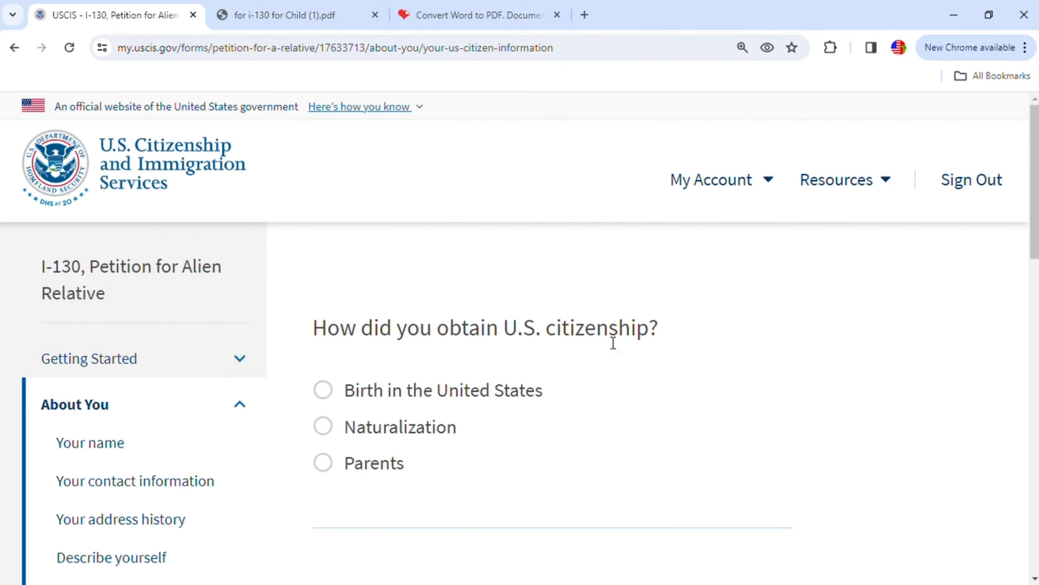
- State that citizenship was obtained through Naturalization and answer Yes to having obtained a Certificate of Naturalization or Citizenship
scroll(439, 382, "down", 1)
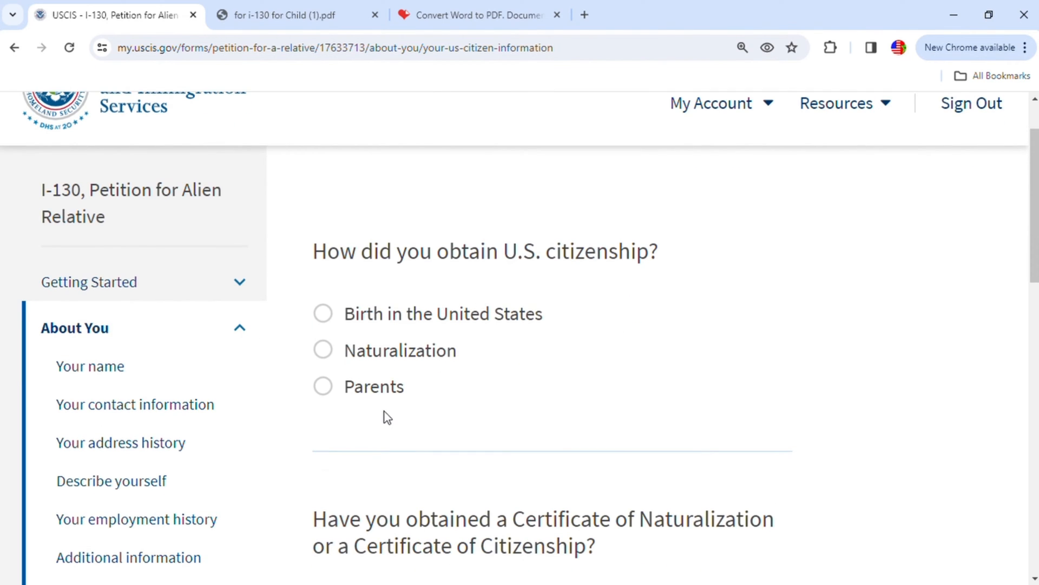
left_click(328, 352)
scroll(578, 337, "down", 1)
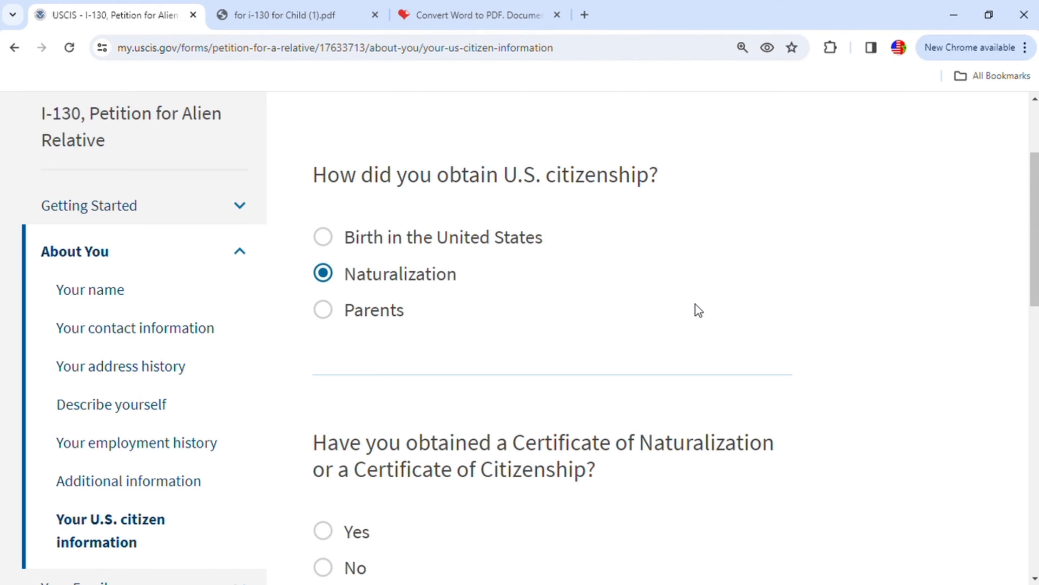
scroll(691, 326, "down", 2)
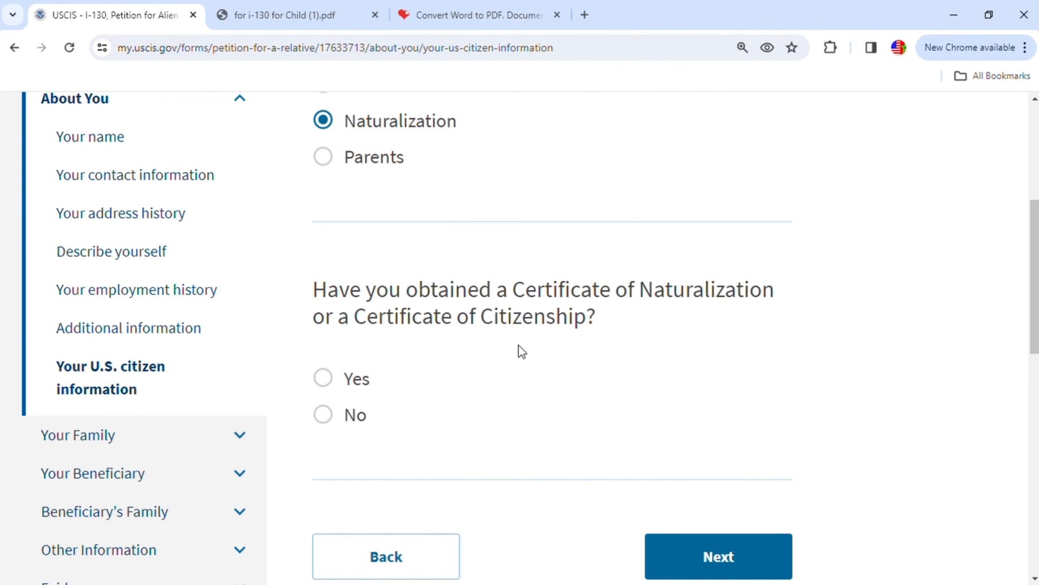
left_click(326, 380)
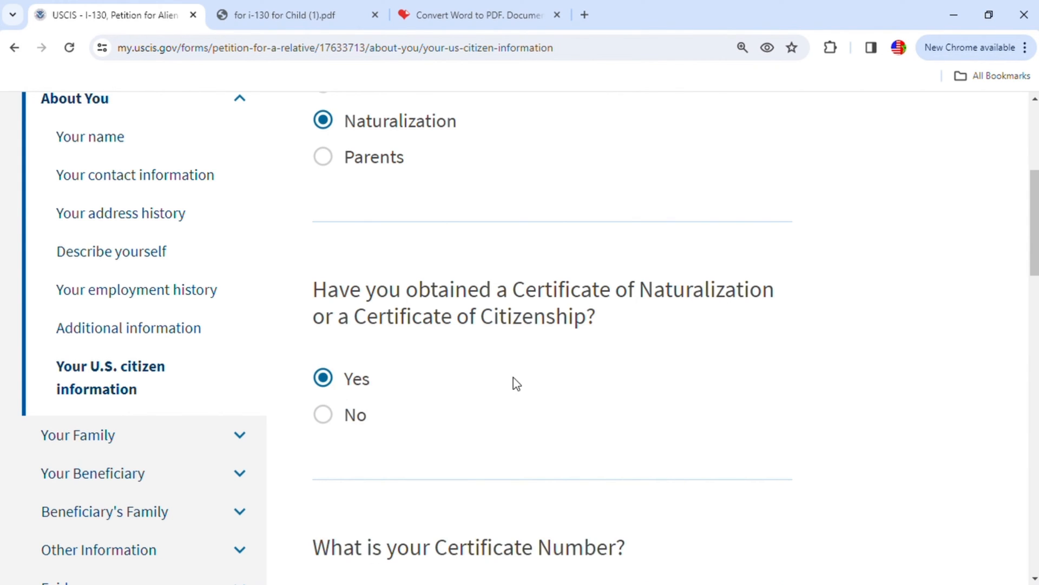
- Read the Certificate Number question and find that number on the naturalization certificate in the i-130 for Child PDF
scroll(515, 381, "down", 2)
scroll(618, 401, "down", 2)
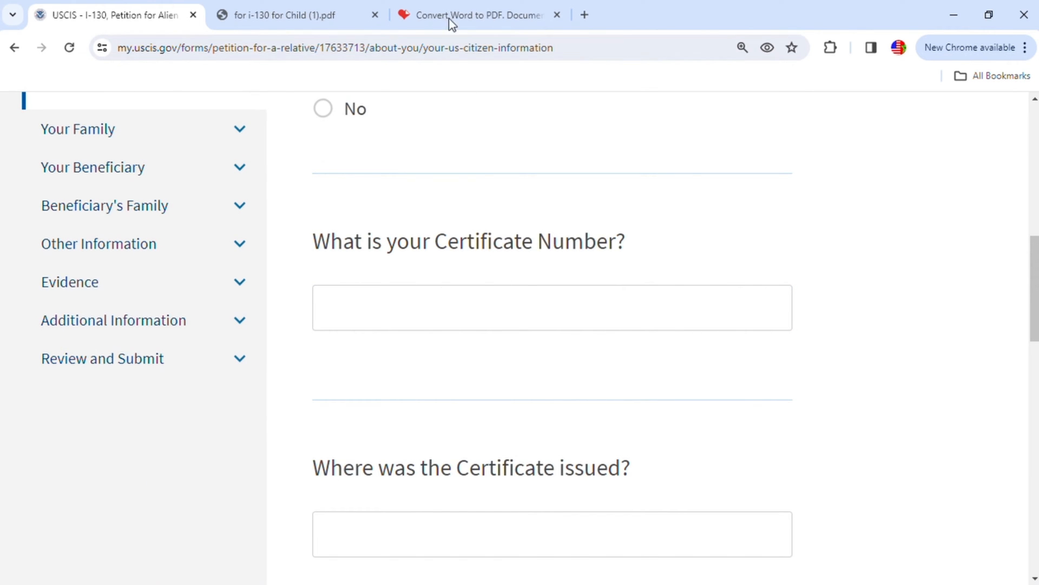
left_click(281, 15)
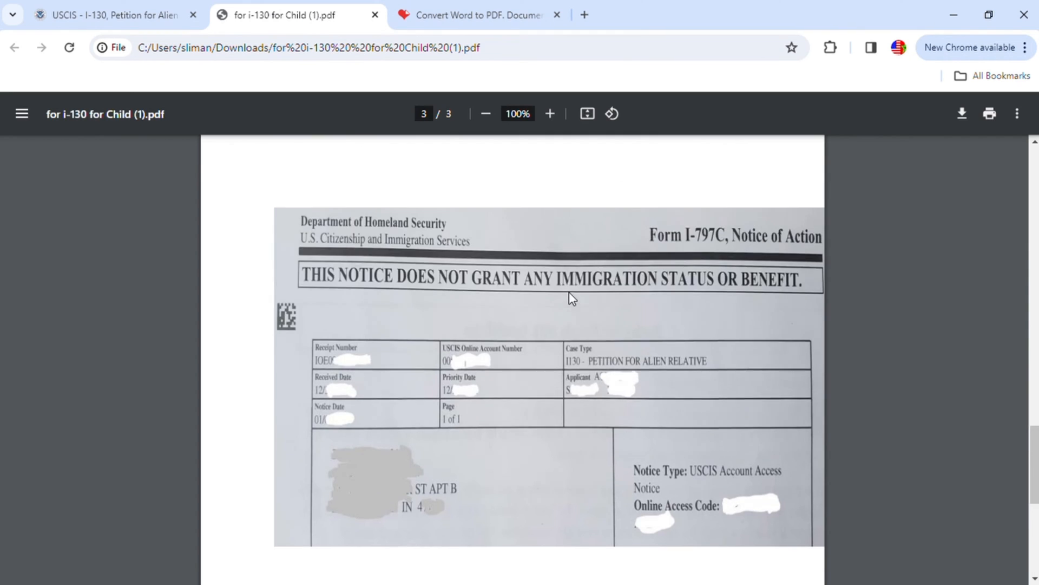
scroll(568, 294, "up", 20)
scroll(566, 294, "down", 5)
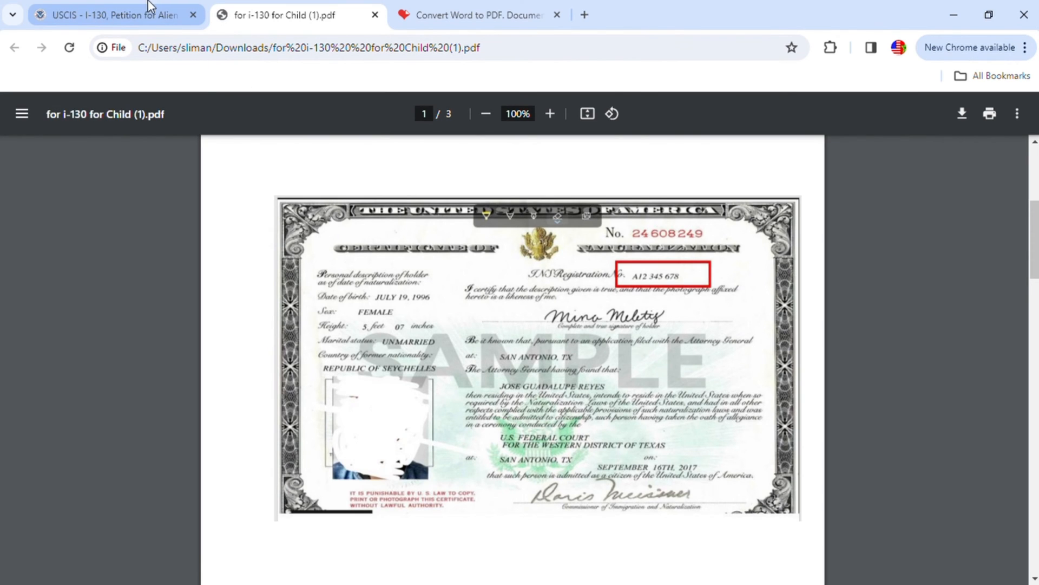
- Return to the petition and enter the petitioner's naturalization certificate number
left_click(145, 19)
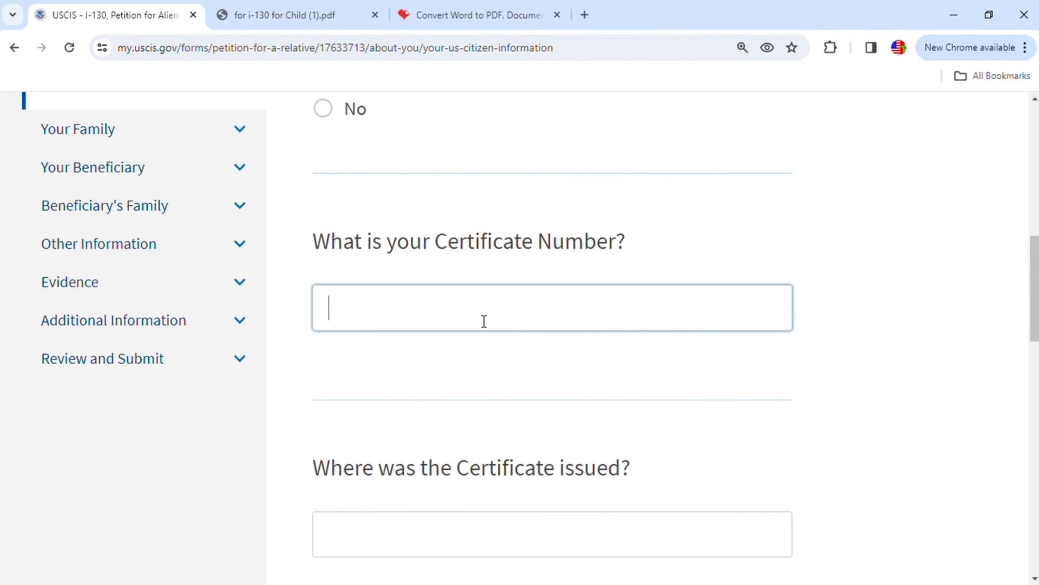
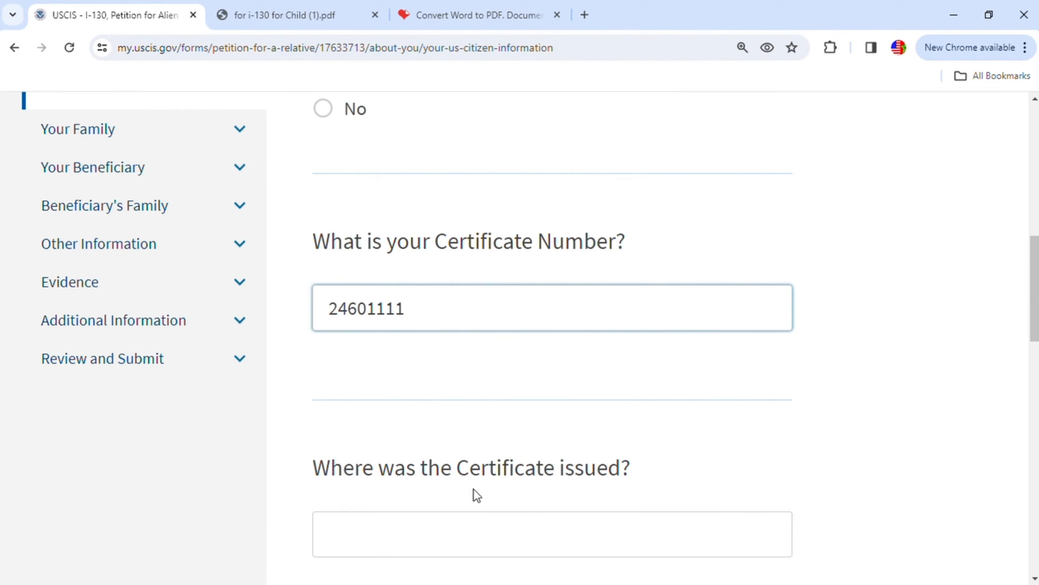
- Check the place of issue on the certificate in the PDF and enter Indianapolis as where the Certificate was issued
scroll(616, 466, "down", 1)
left_click(617, 469)
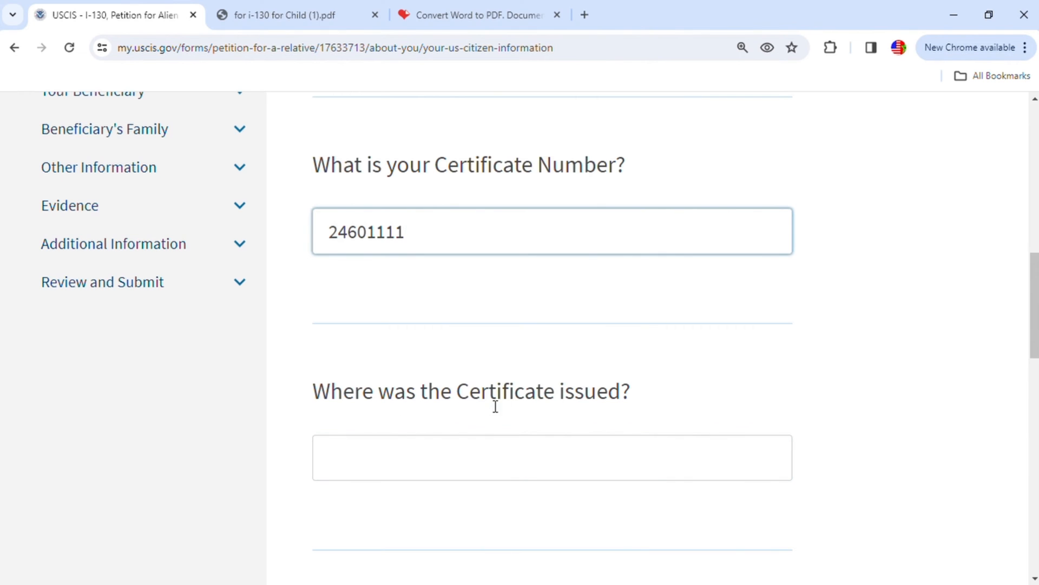
left_click(285, 20)
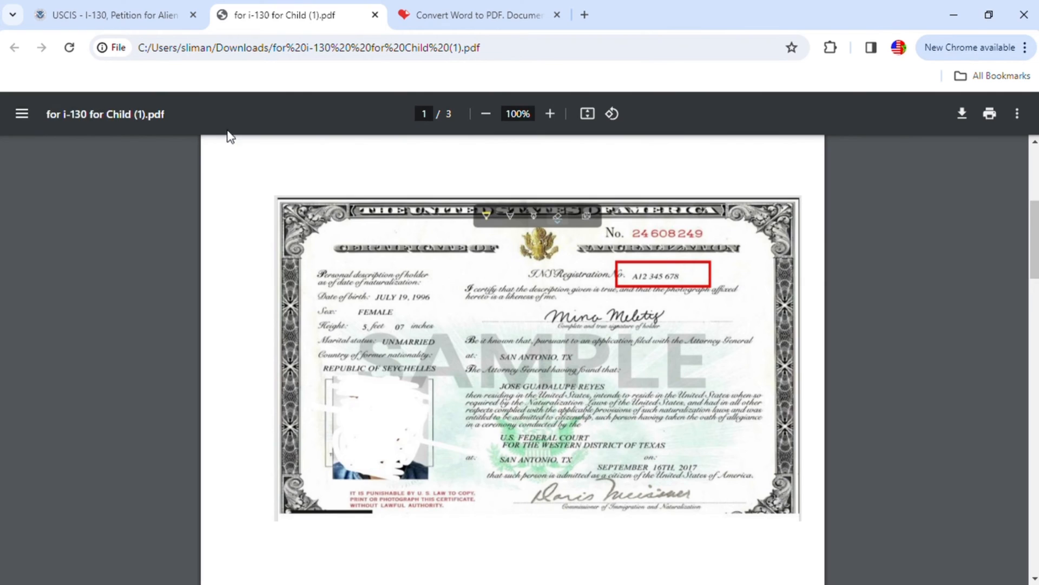
left_click(132, 15)
left_click(423, 458)
type("In")
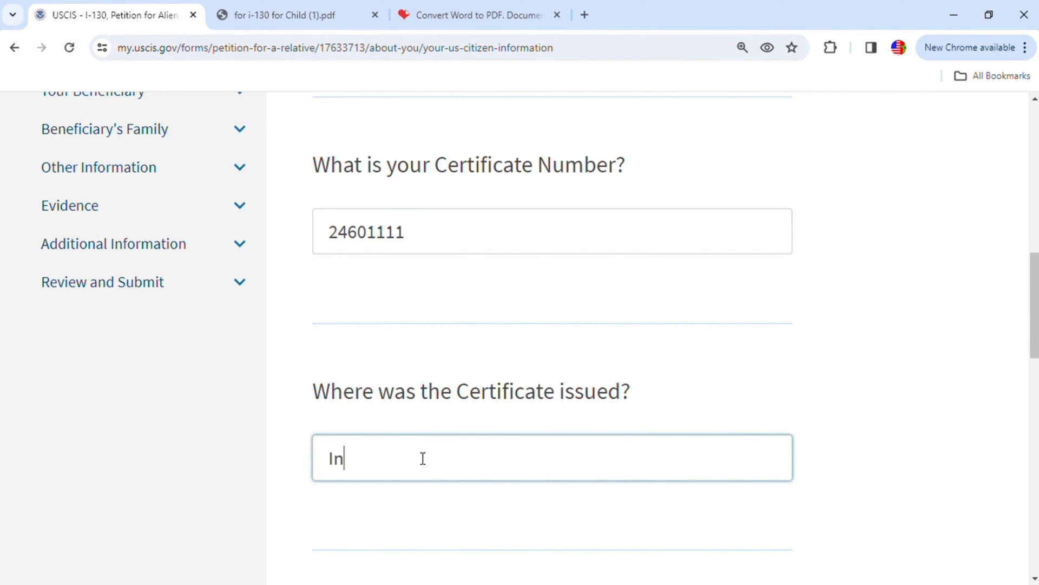
type("diapolis")
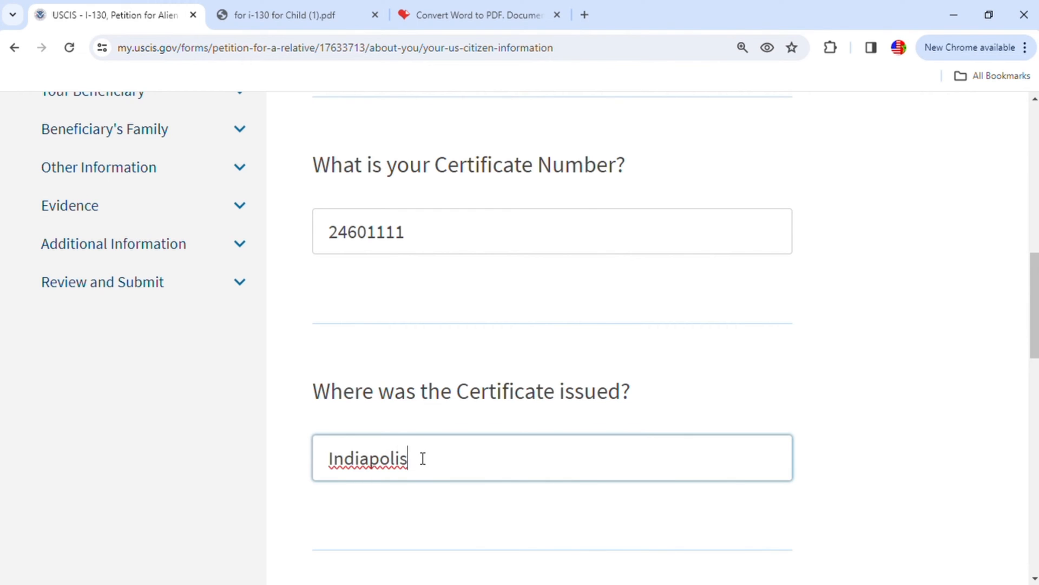
left_click(374, 465)
type("na")
- Check the issue date on the certificate in the PDF, enter 10/10/2015 as the Certificate's issue date, and continue to Your Family
scroll(592, 488, "down", 4)
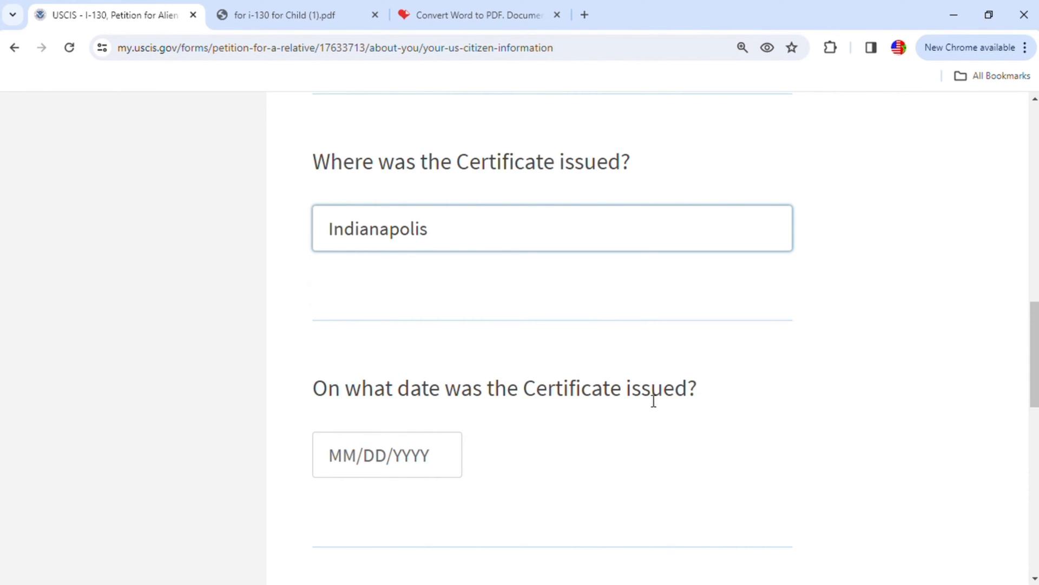
left_click(281, 22)
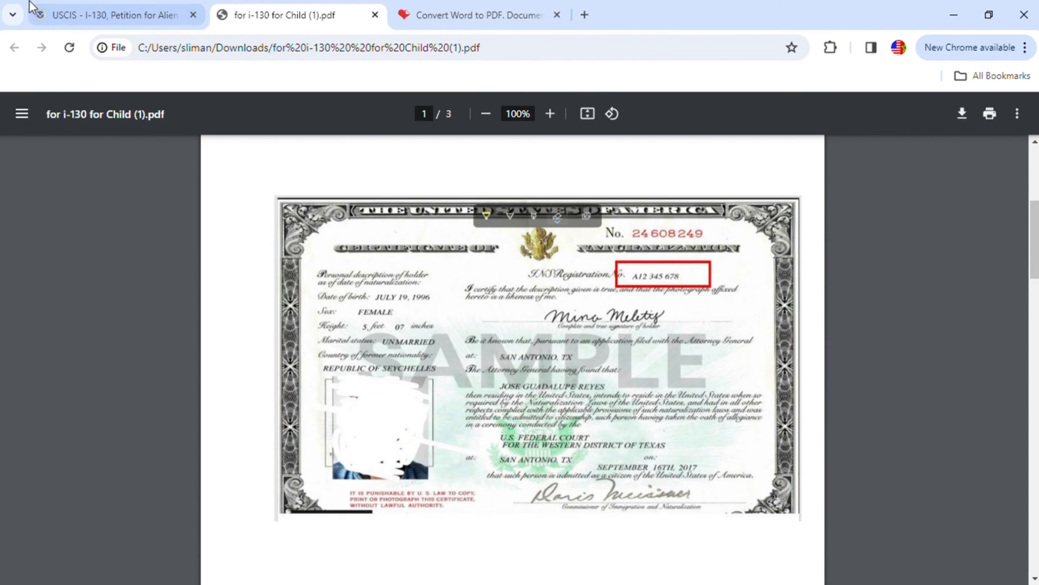
left_click(113, 23)
left_click(364, 455)
type("10/10/20")
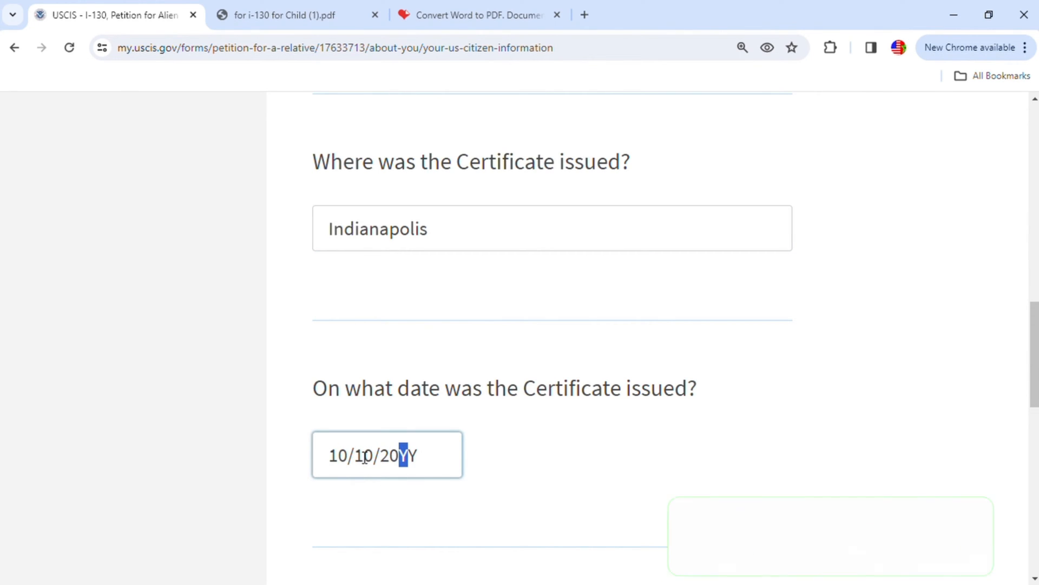
type("15")
scroll(452, 434, "down", 3)
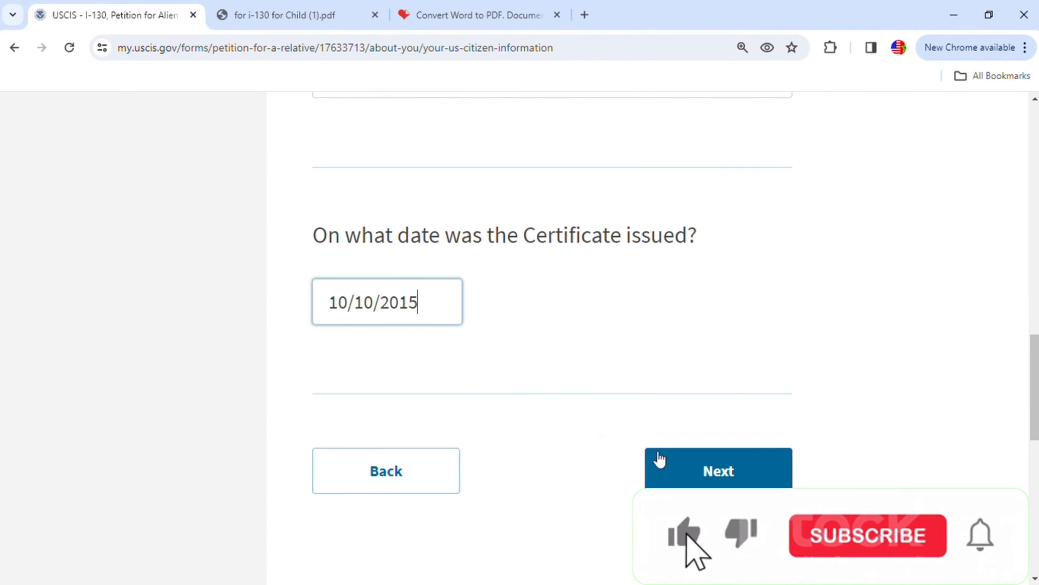
left_click(717, 469)
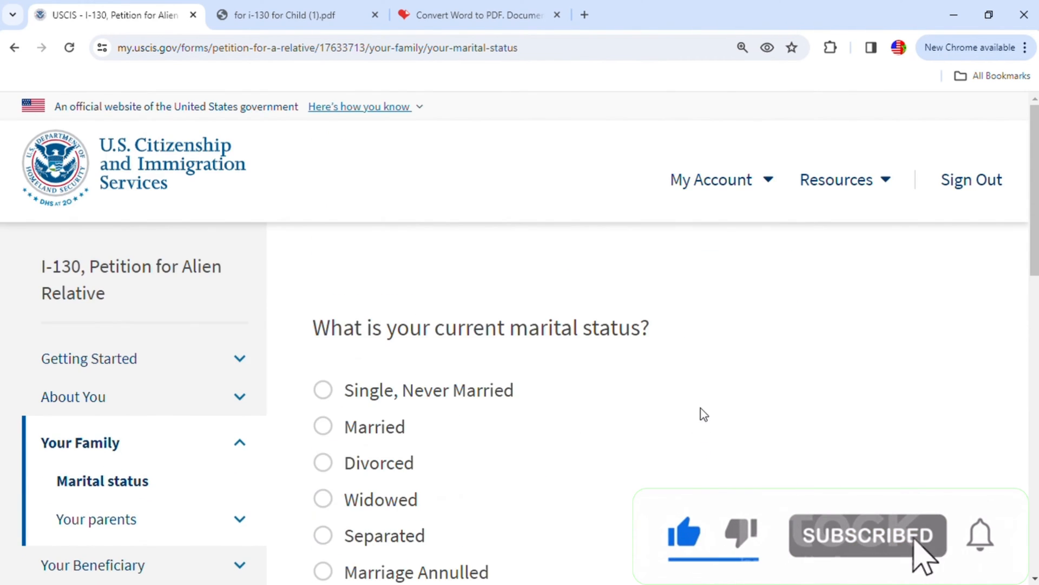
- Set the petitioner's current marital status to Married and the number of times married to 1
scroll(704, 414, "down", 3)
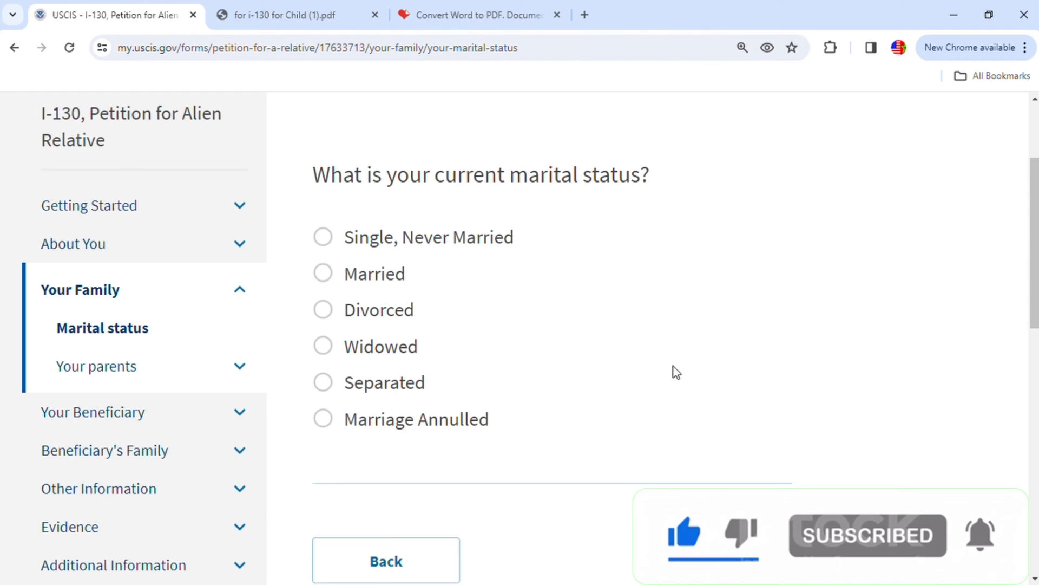
left_click(324, 277)
scroll(768, 334, "down", 4)
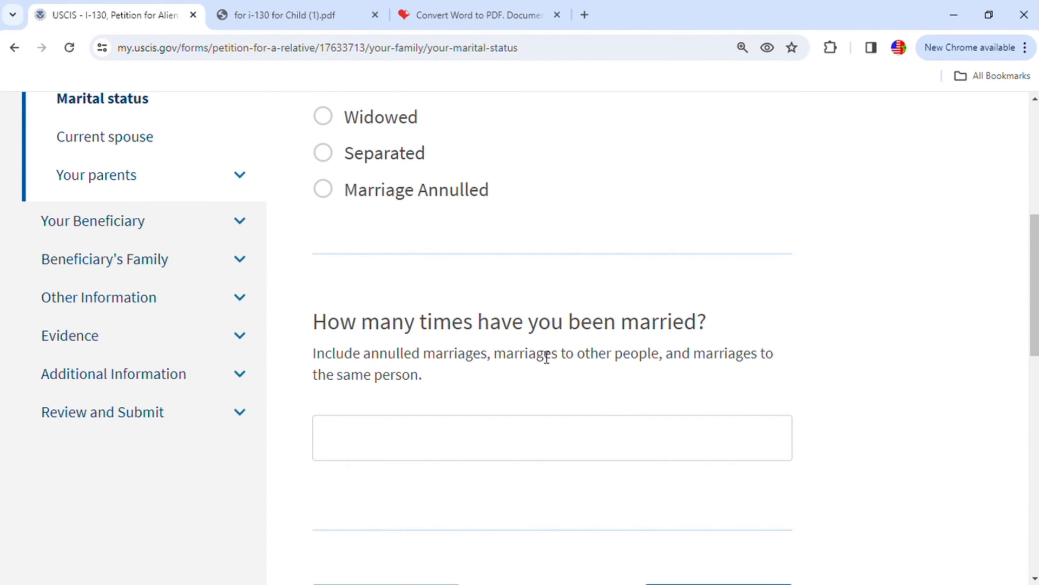
left_click(514, 431)
type("1")
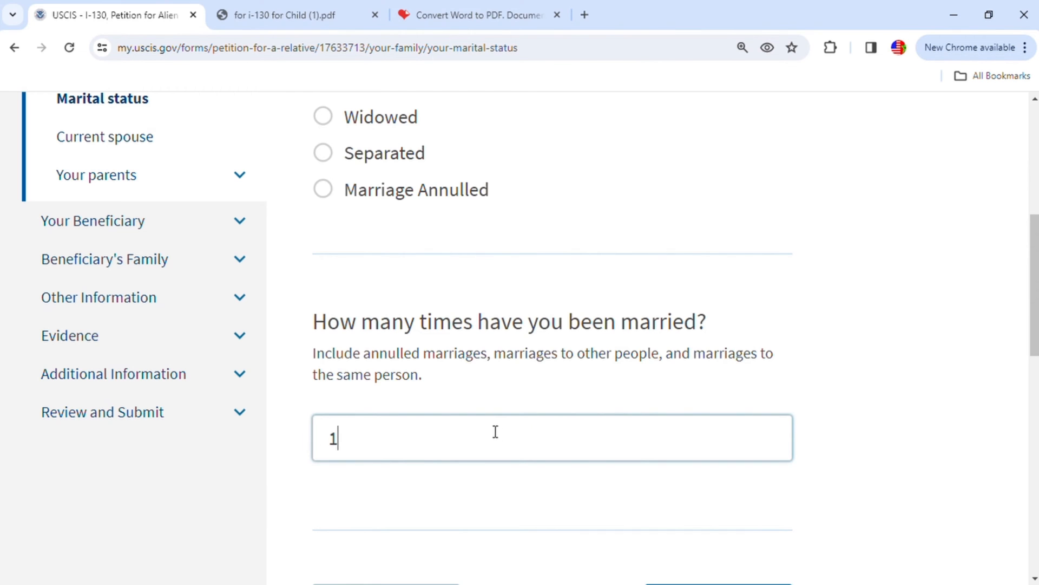
- Continue to the Current spouse page and enter the current spouse's given and family names
scroll(657, 444, "down", 3)
left_click(747, 472)
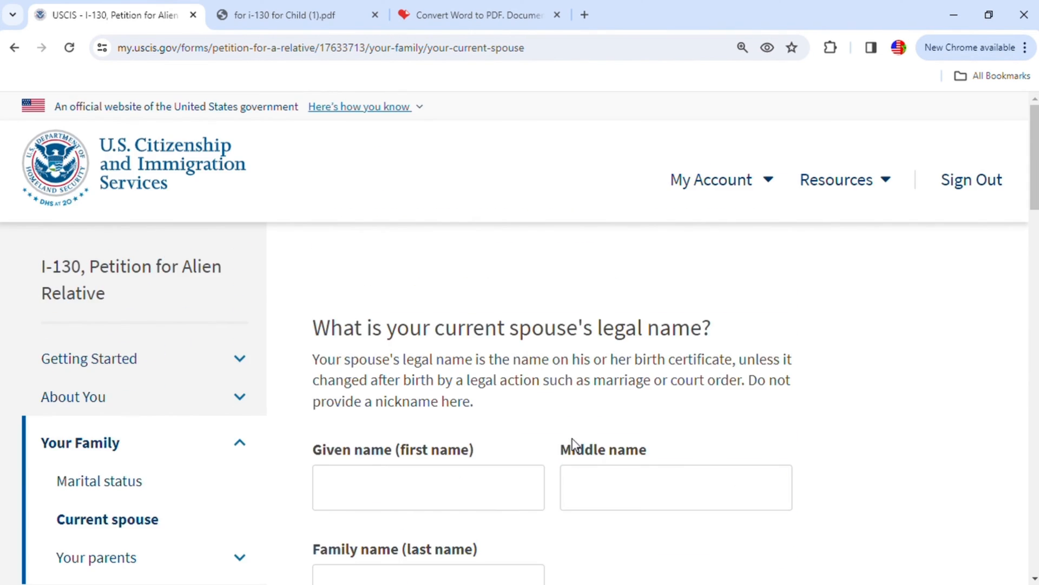
left_click(706, 400)
scroll(672, 450, "down", 1)
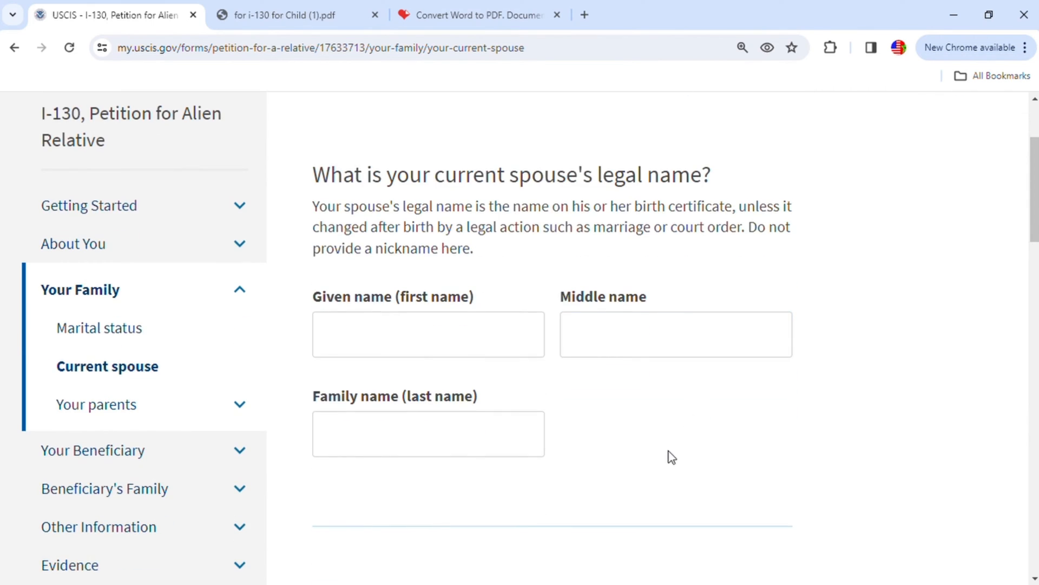
left_click(394, 332)
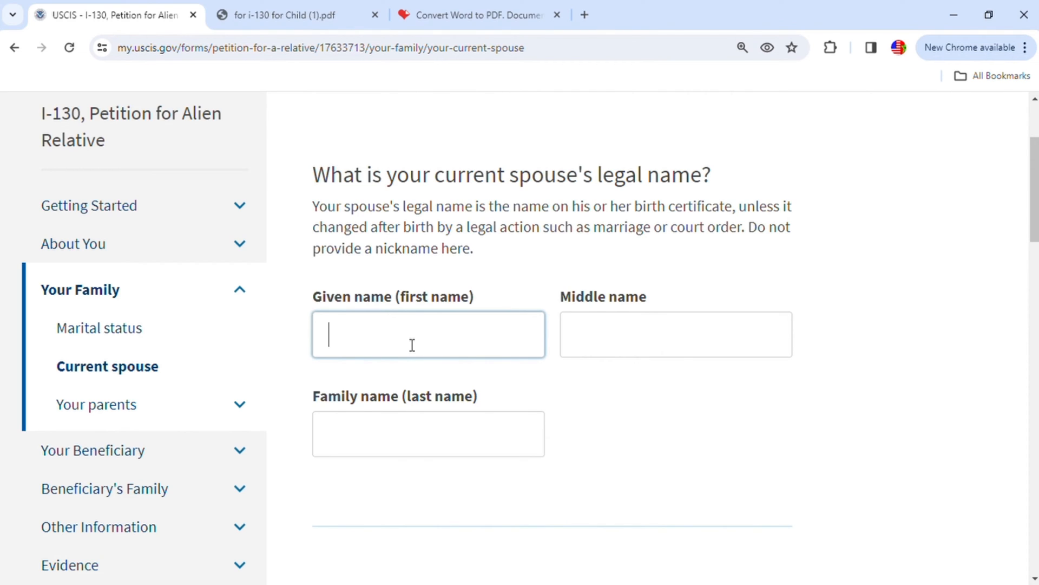
left_click(420, 444)
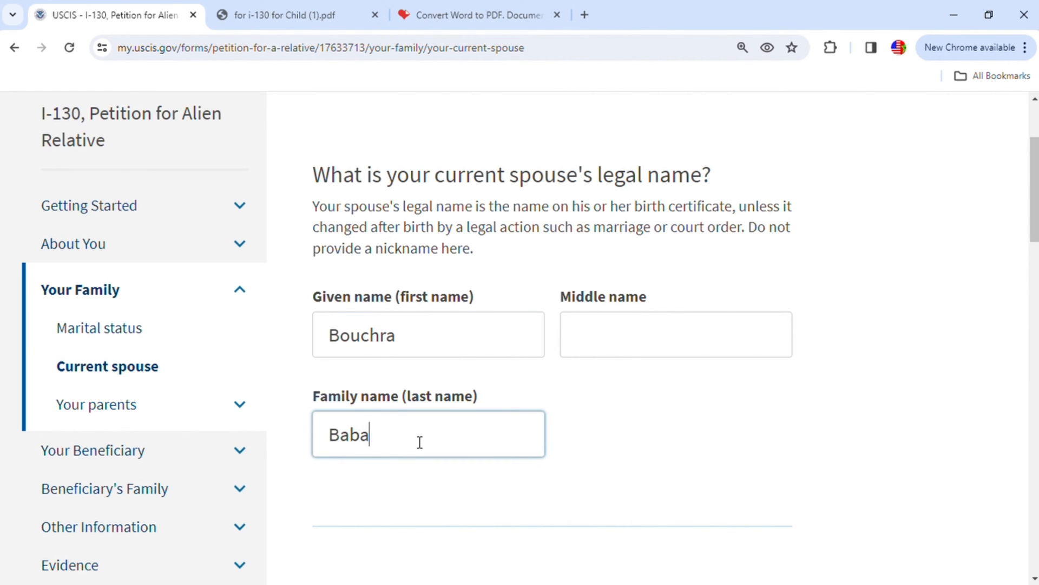
- Enter 01/01/2020 as the date the petitioner married the current spouse
scroll(464, 430, "down", 1)
scroll(464, 430, "down", 4)
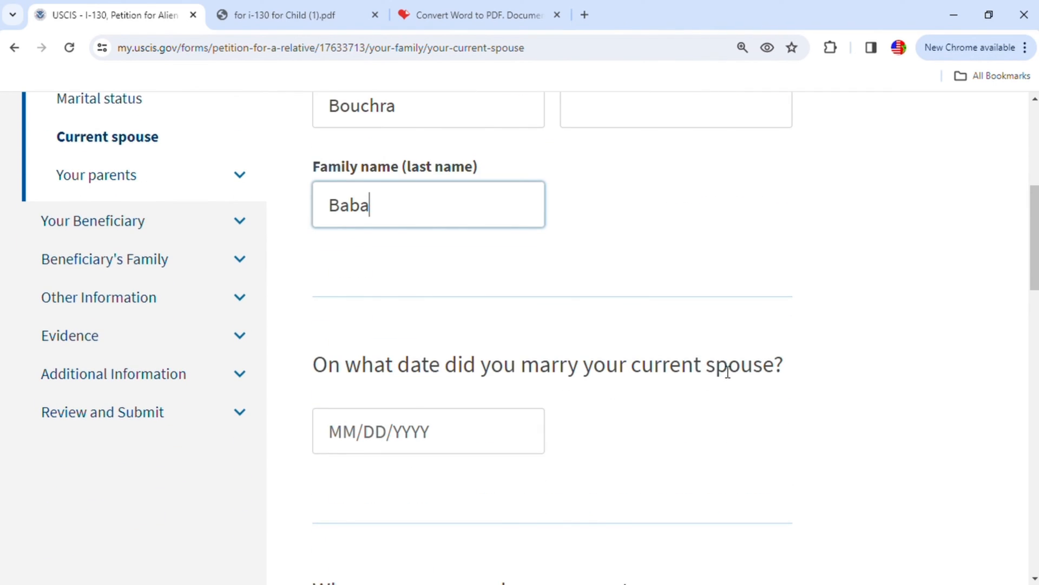
left_click(358, 433)
type("0")
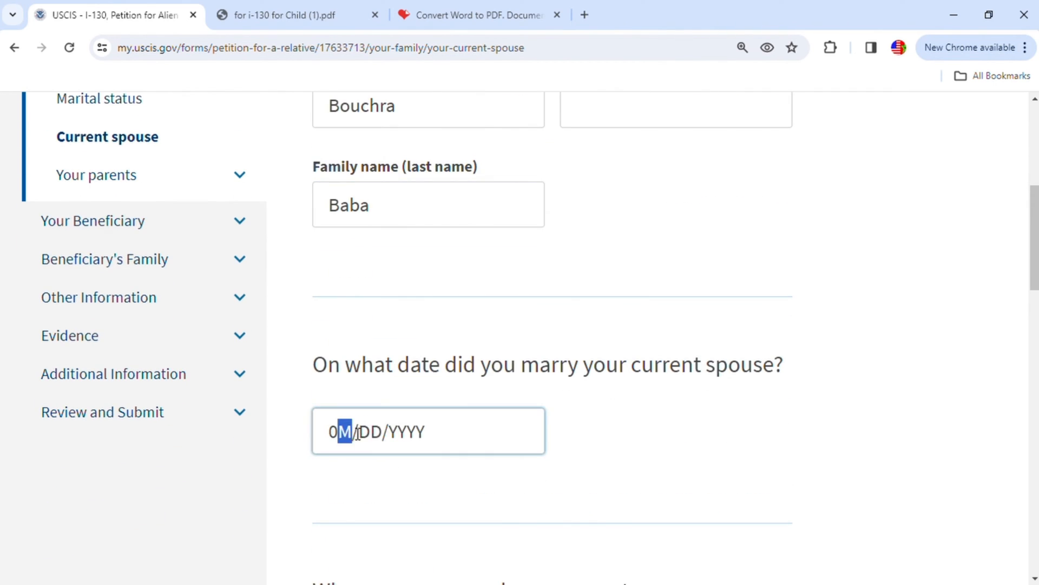
type("1/01/2020")
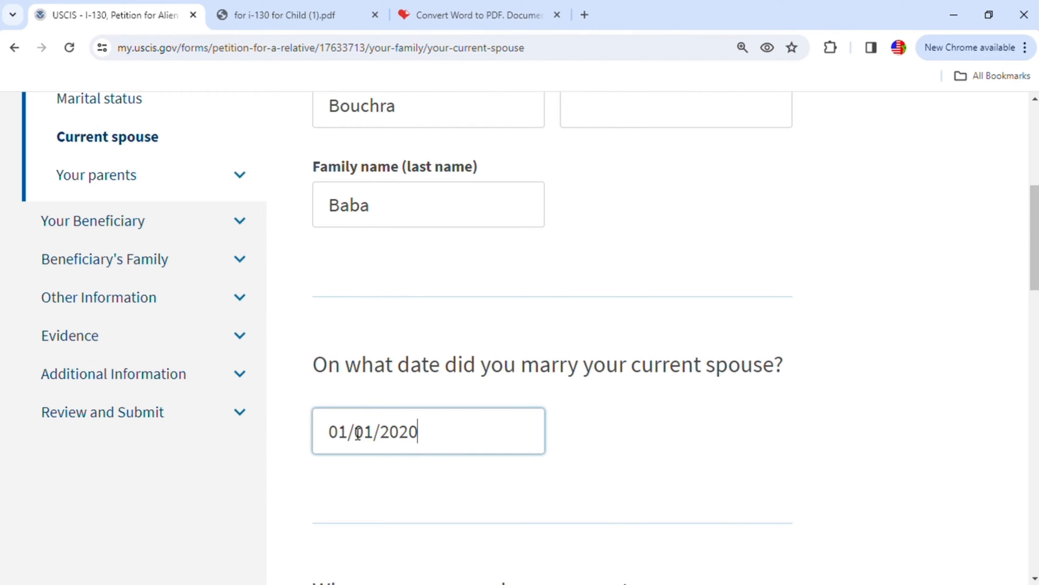
- Set the country where the petitioner and current spouse were married to Morocco
scroll(487, 430, "down", 4)
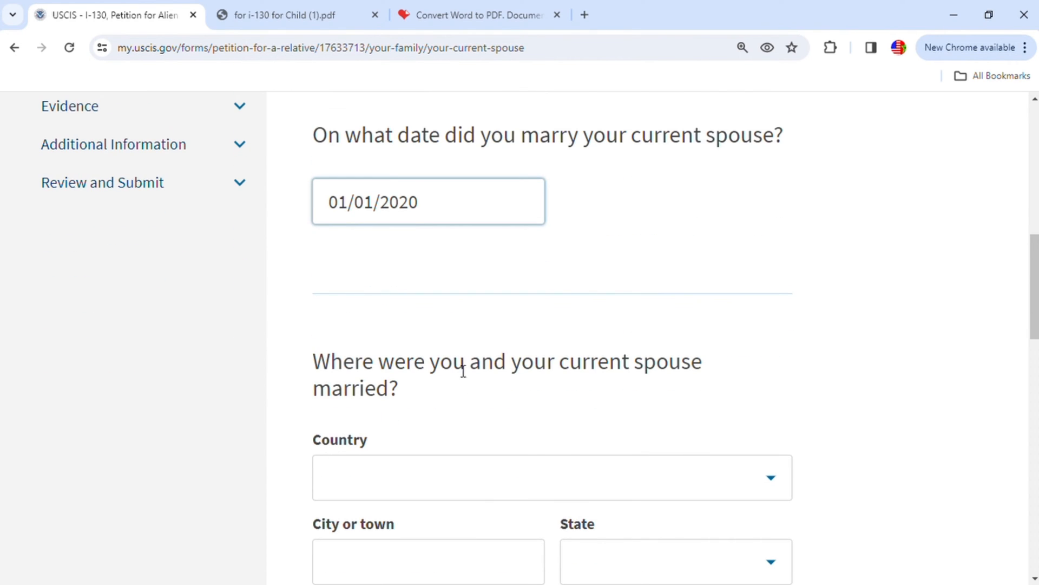
left_click(423, 485)
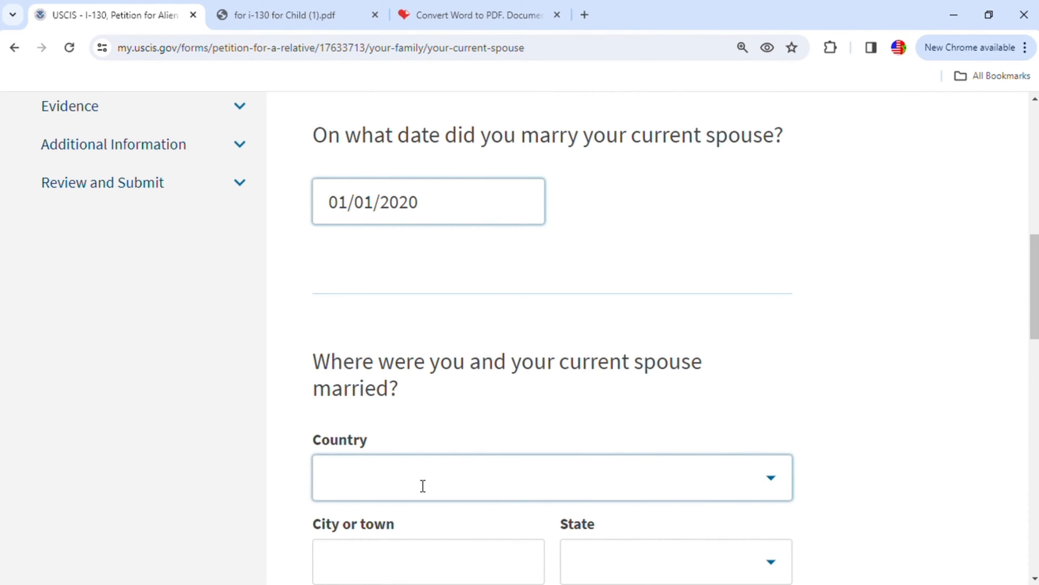
type("u")
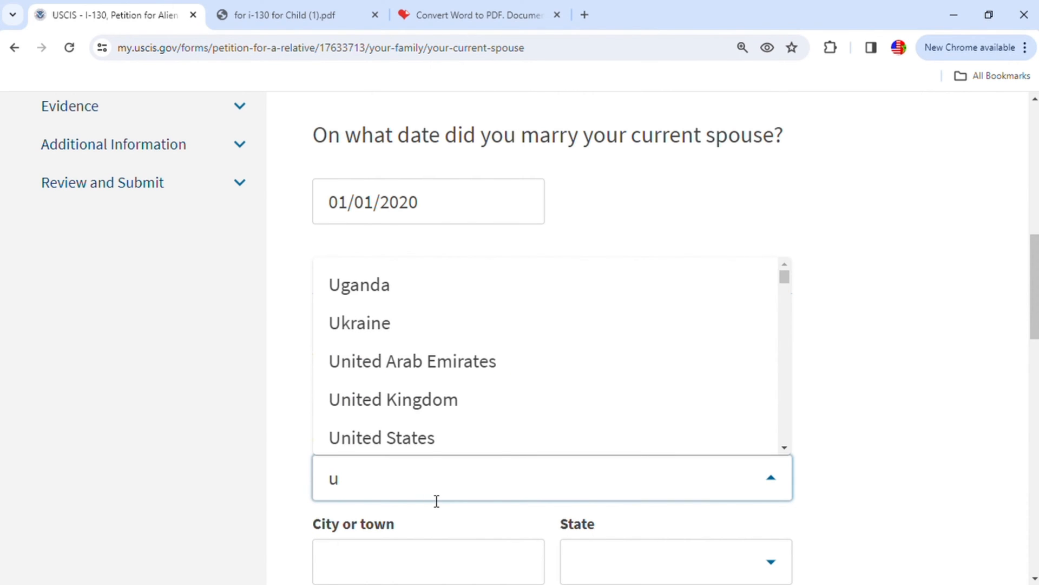
key("BackSpace")
type("m")
scroll(441, 388, "down", 6)
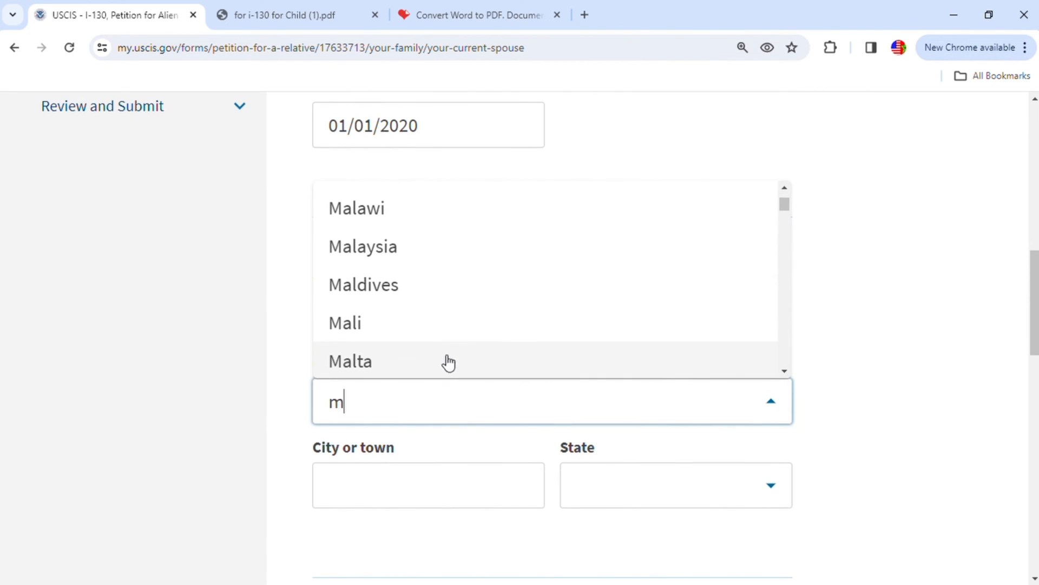
scroll(414, 363, "down", 4)
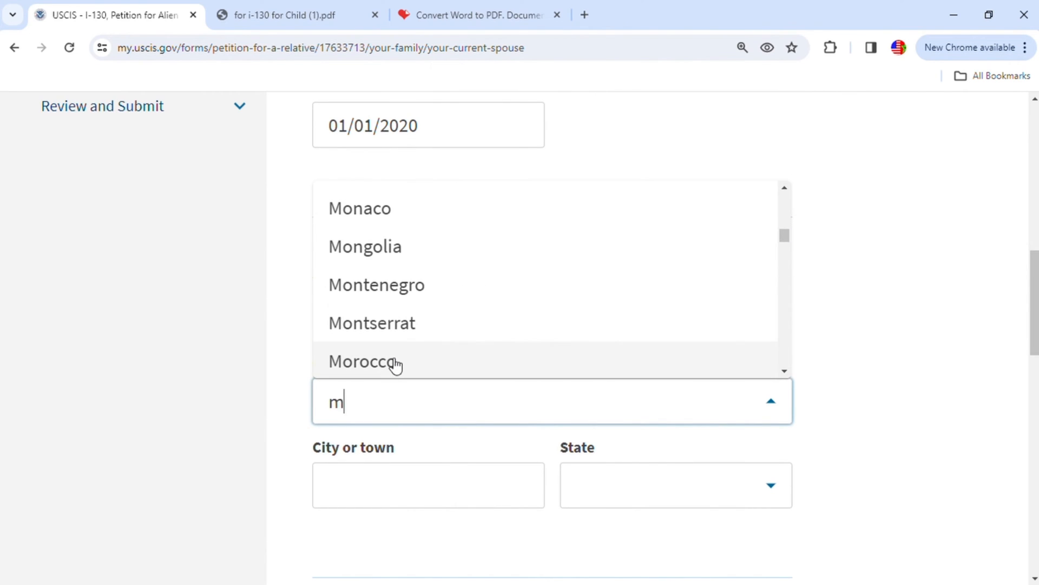
left_click(436, 368)
- Enter Khenifra as both the city and the province of the marriage, and continue to the petitioner's parents
scroll(441, 483, "down", 3)
left_click(406, 317)
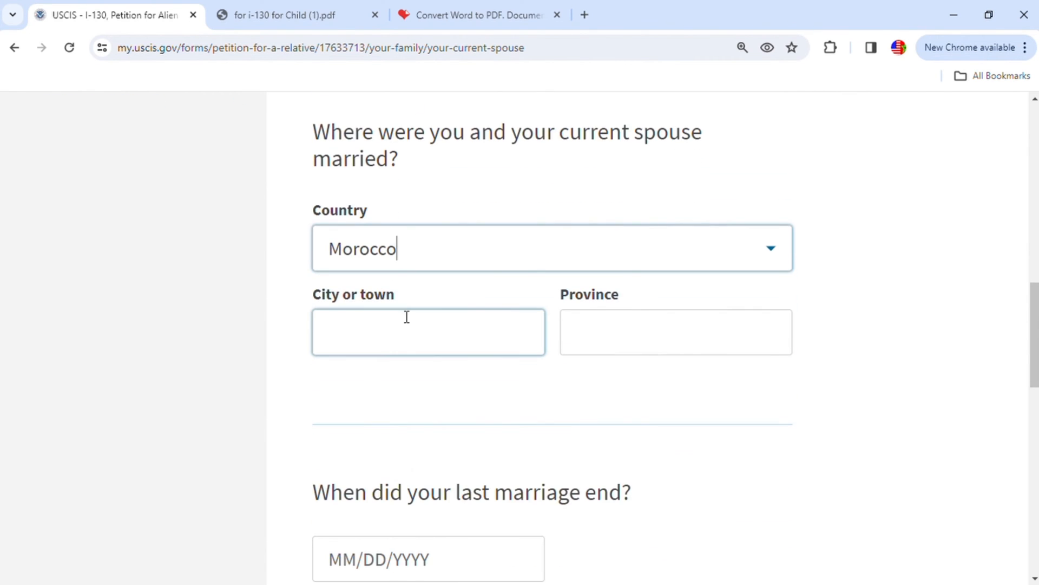
type("Kheb")
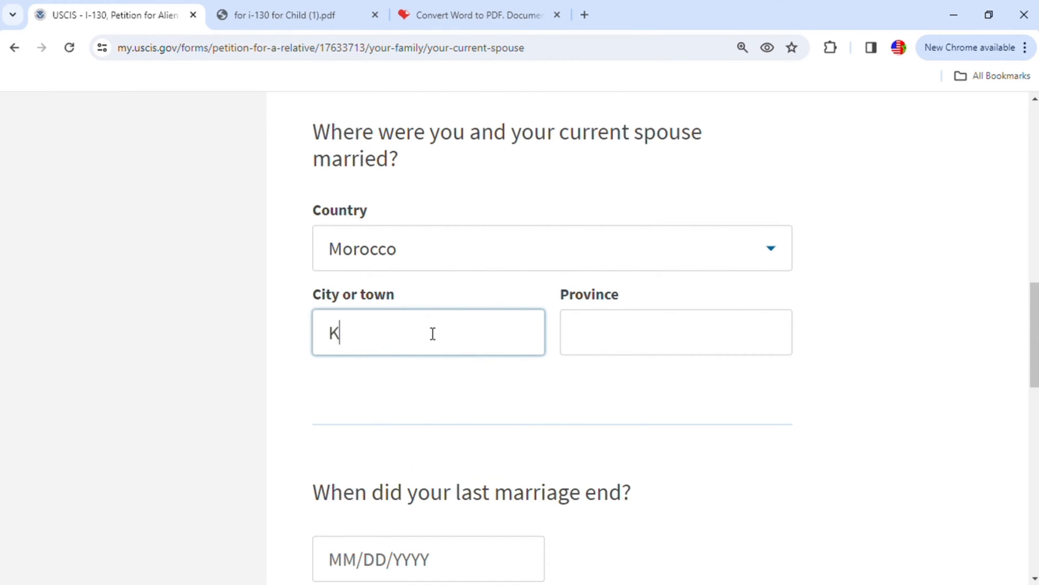
key("BackSpace")
type("nifra")
left_click(613, 329)
type("Khenifra")
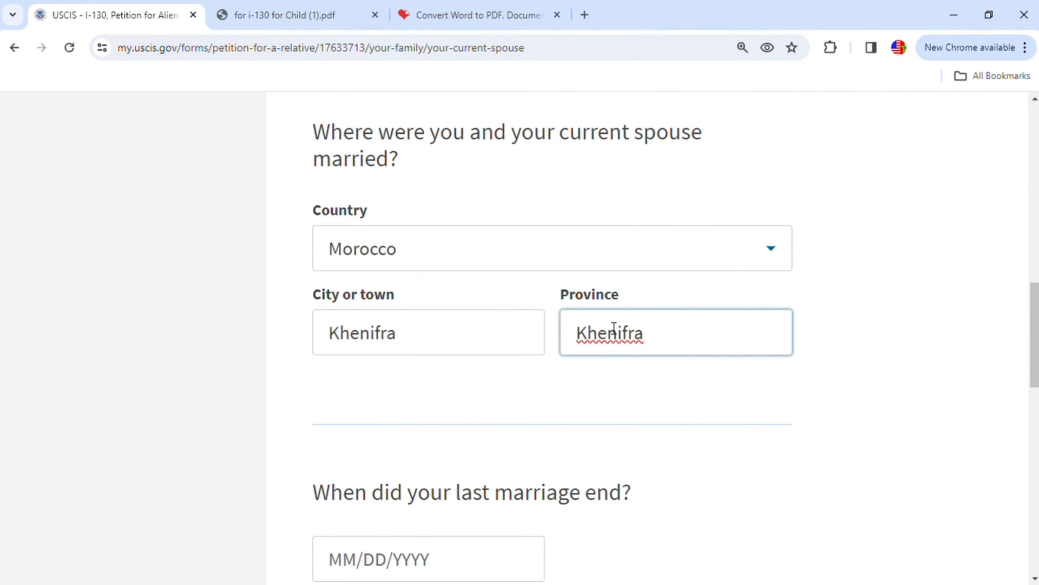
scroll(614, 357, "down", 4)
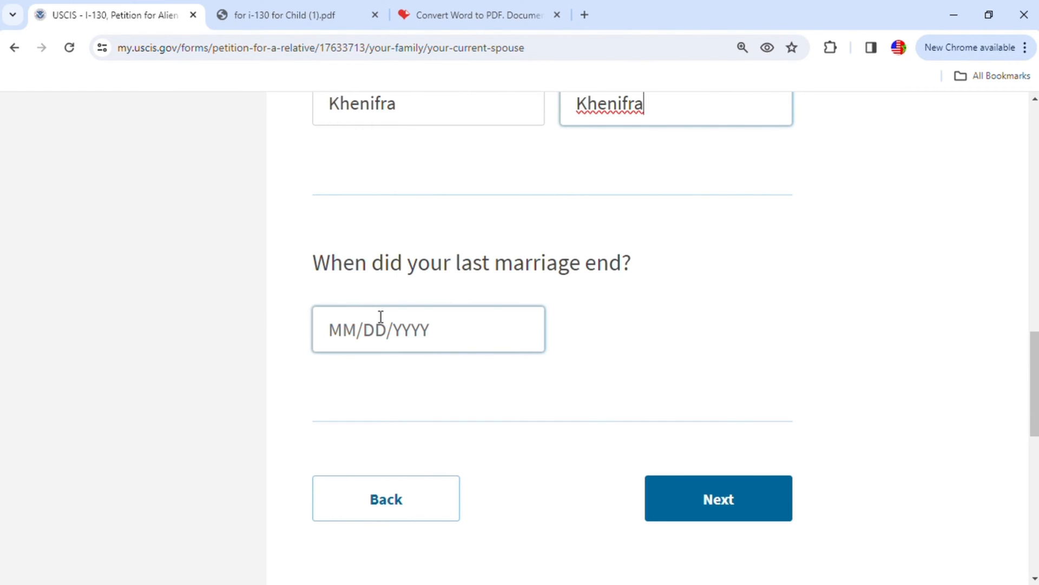
left_click(746, 496)
- Enter the given and family names of the petitioner's parent 1
scroll(751, 472, "down", 3)
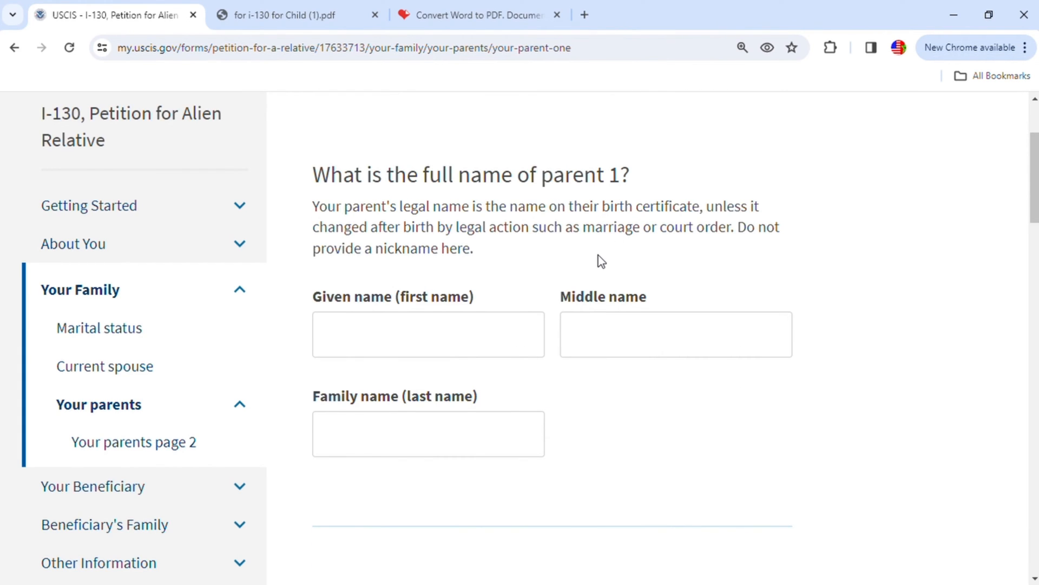
left_click(435, 353)
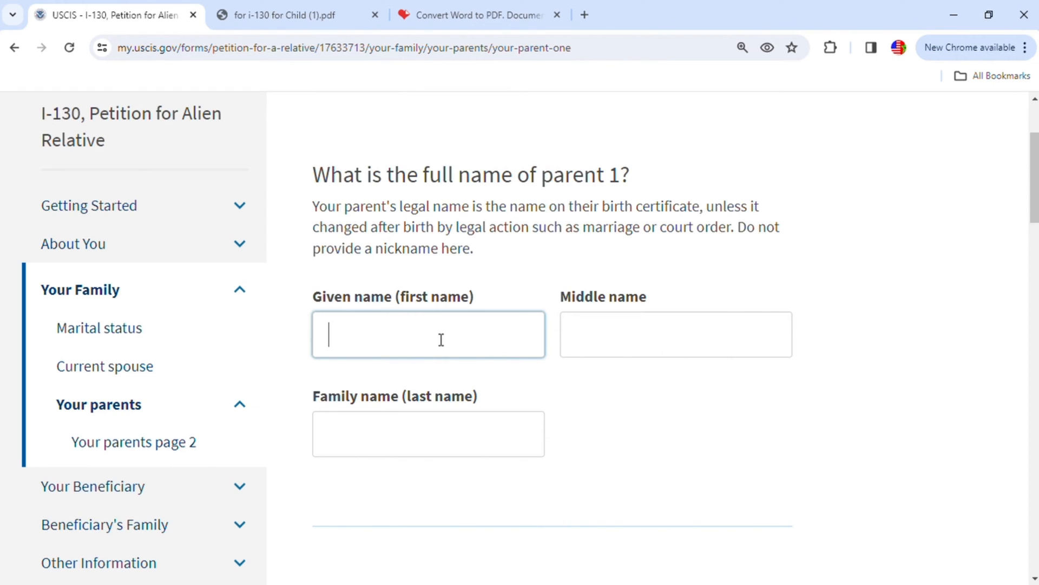
left_click(405, 444)
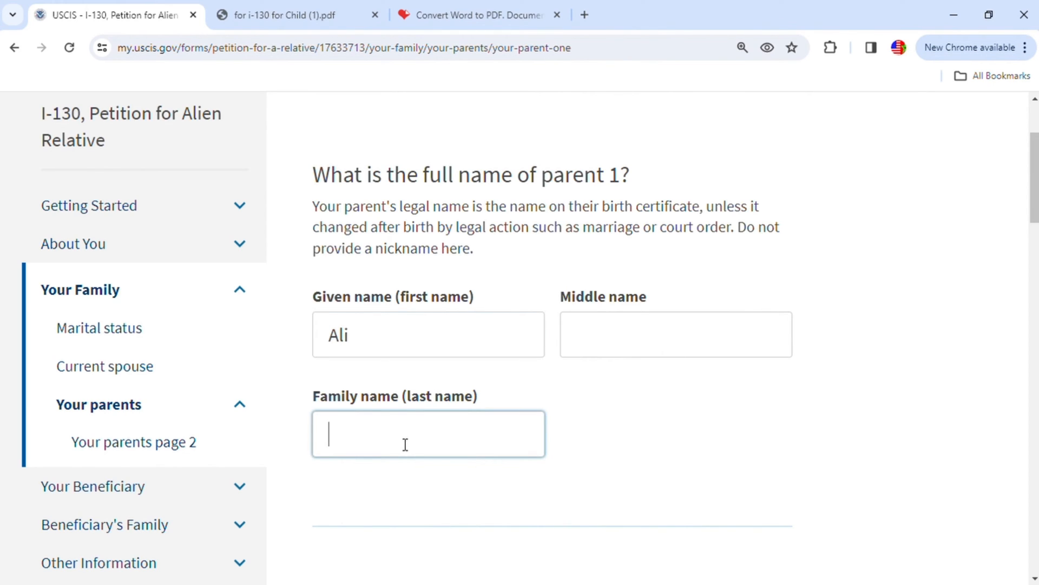
- Enter parent 1's date of birth and set their gender to Male
scroll(613, 325, "down", 5)
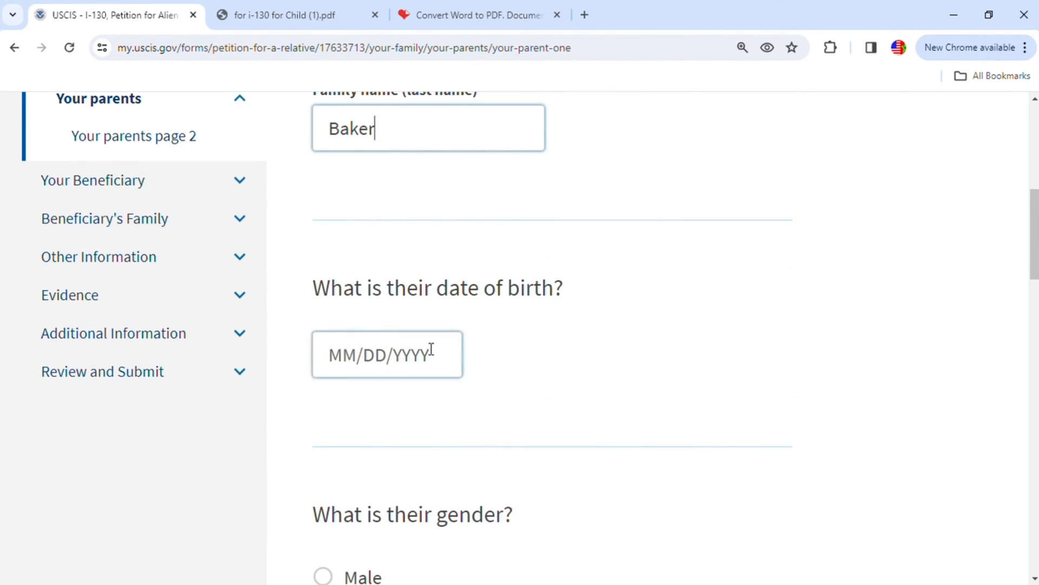
left_click(332, 362)
type("01/01/")
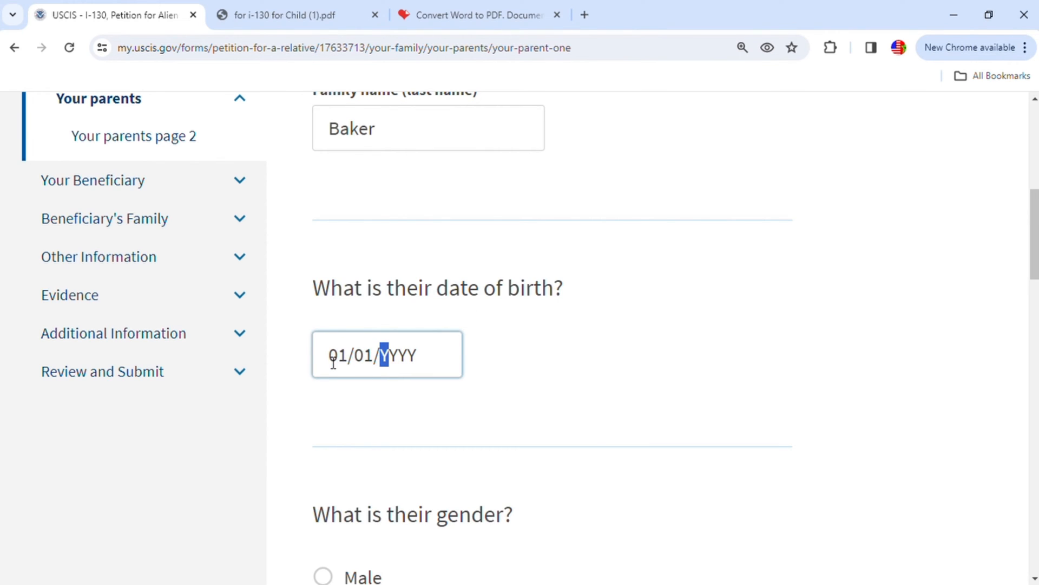
type("1940")
scroll(379, 407, "down", 2)
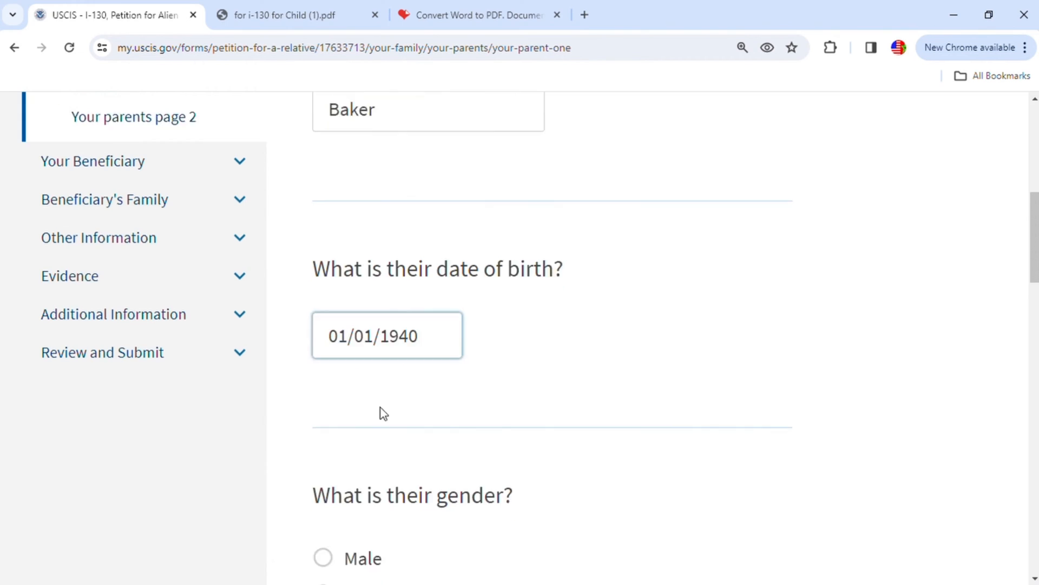
left_click(324, 424)
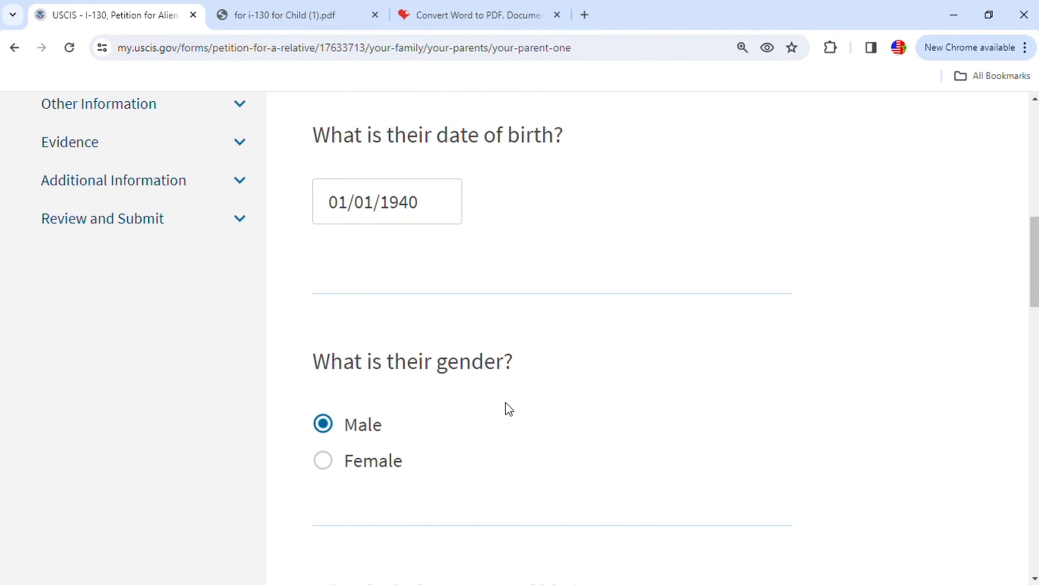
- Set parent 1's country of birth to Morocco
scroll(506, 408, "down", 2)
scroll(447, 464, "down", 2)
left_click(426, 413)
left_click(495, 413)
type("m")
scroll(498, 415, "down", 3)
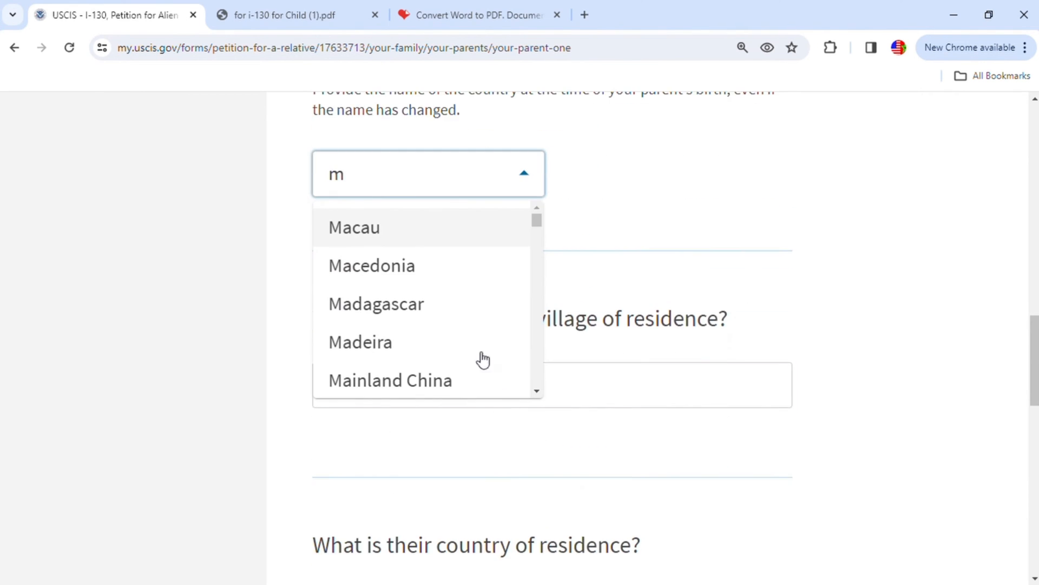
scroll(481, 338, "up", 1)
scroll(475, 348, "down", 1)
scroll(490, 342, "down", 1)
scroll(494, 342, "down", 8)
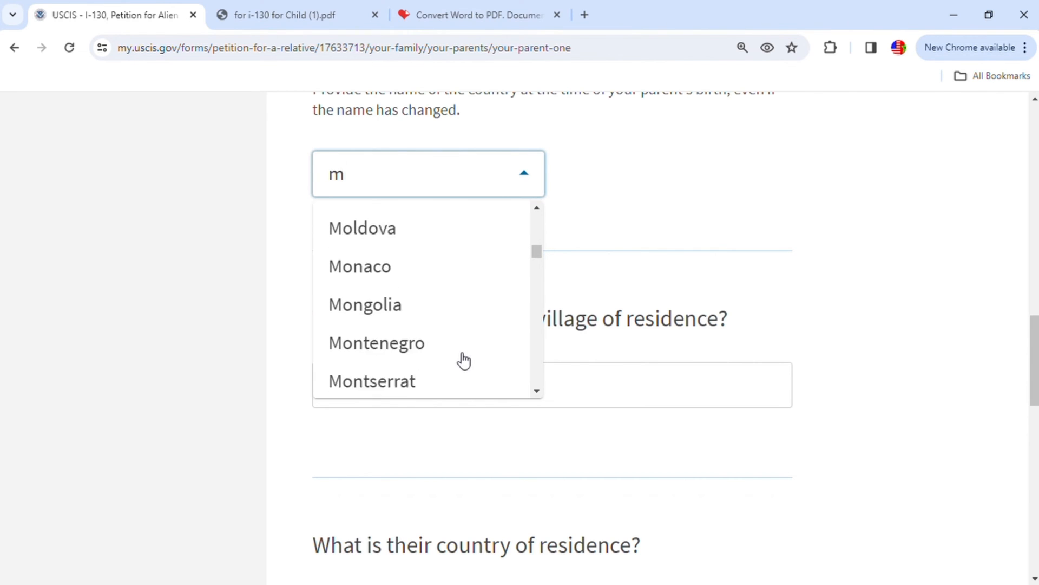
scroll(464, 360, "down", 2)
left_click(411, 383)
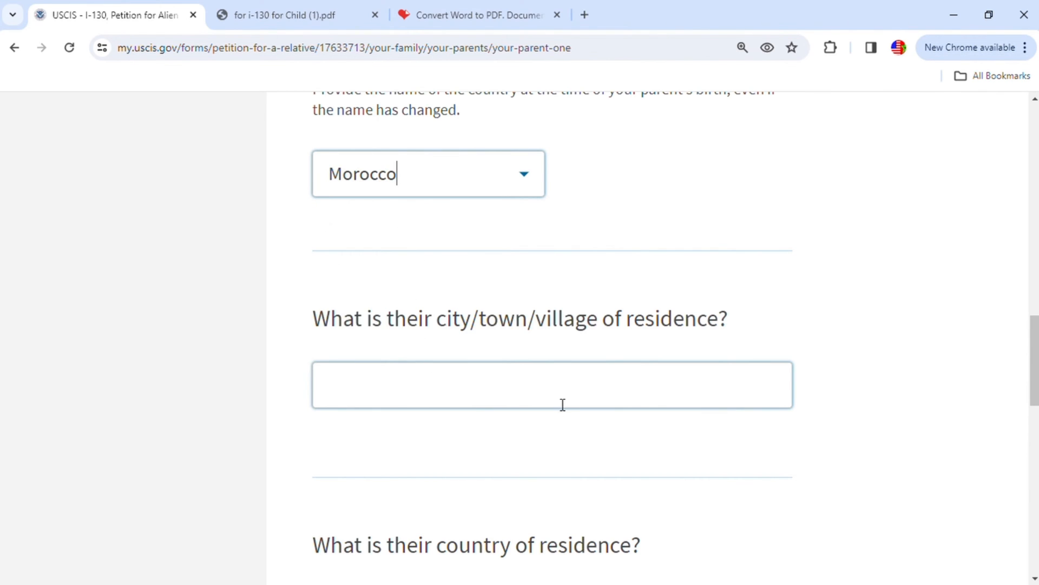
- Set parent 1's city of residence to Khenifra and country of residence to Morocco, and continue to parent 2
left_click(449, 395)
type("Khenifra")
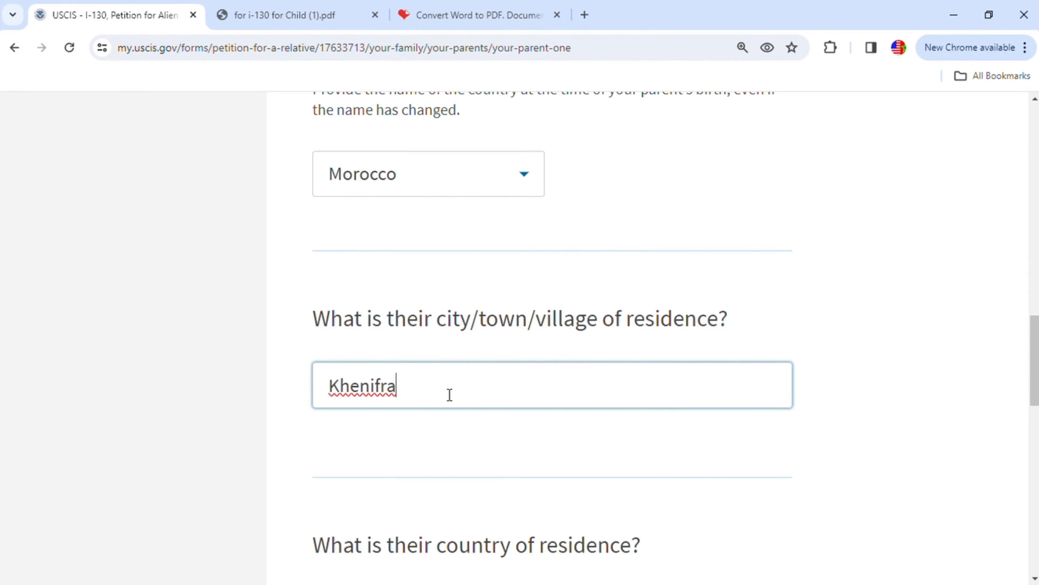
scroll(449, 395, "down", 3)
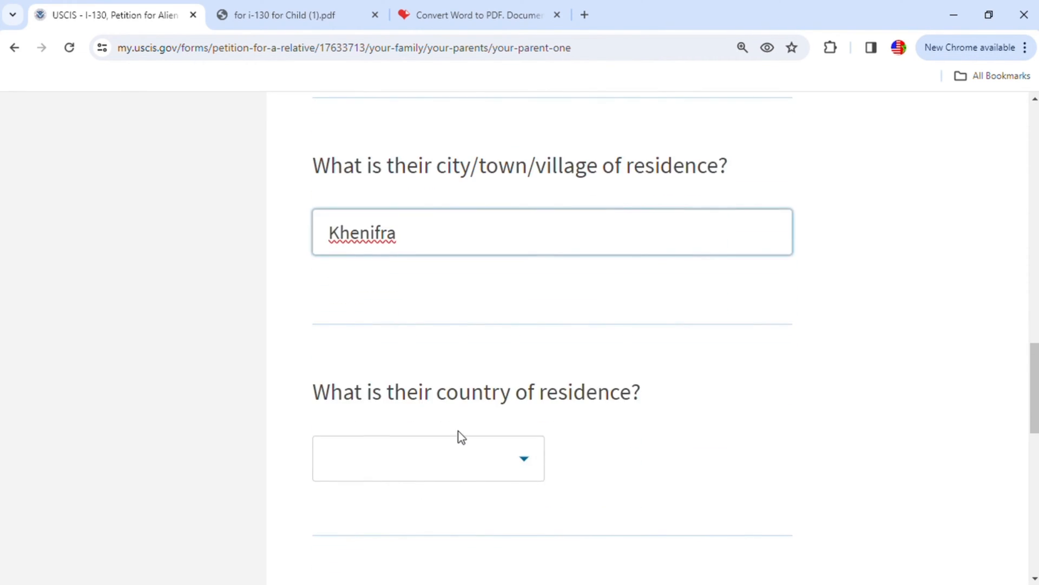
left_click(462, 461)
type("Mo")
scroll(439, 376, "down", 4)
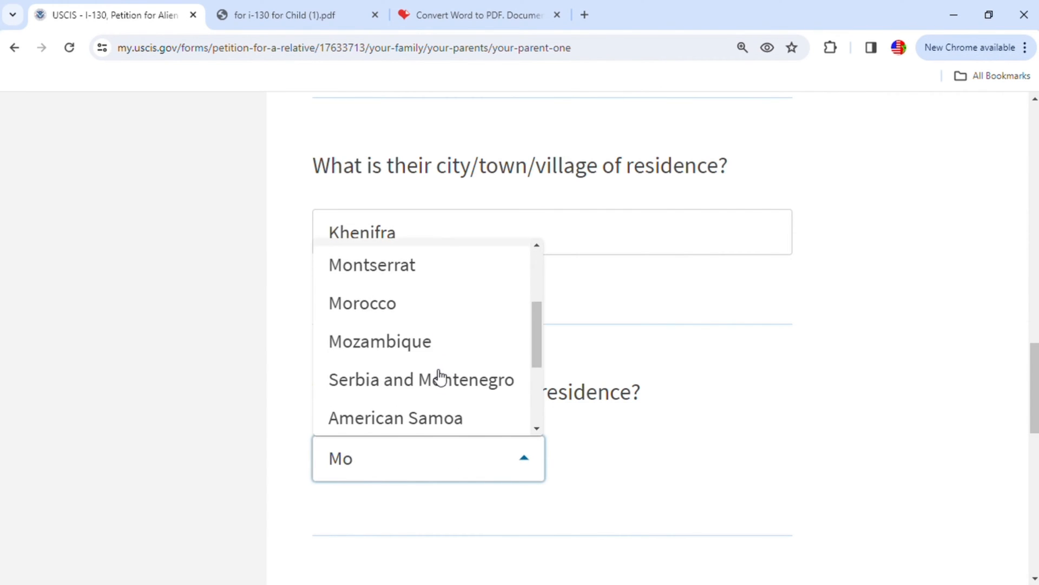
scroll(396, 344, "up", 2)
left_click(394, 306)
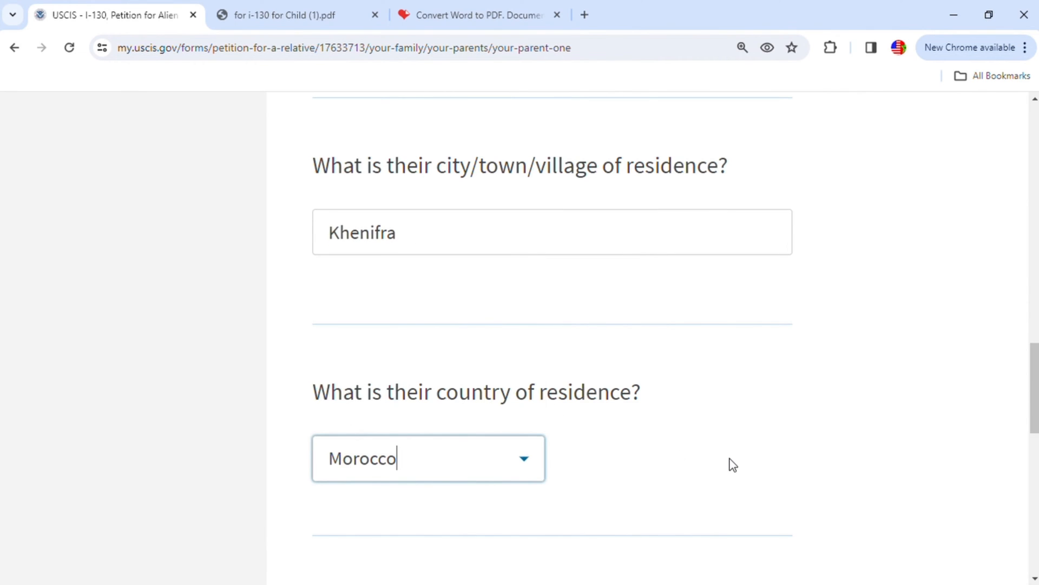
scroll(733, 463, "down", 3)
left_click(740, 464)
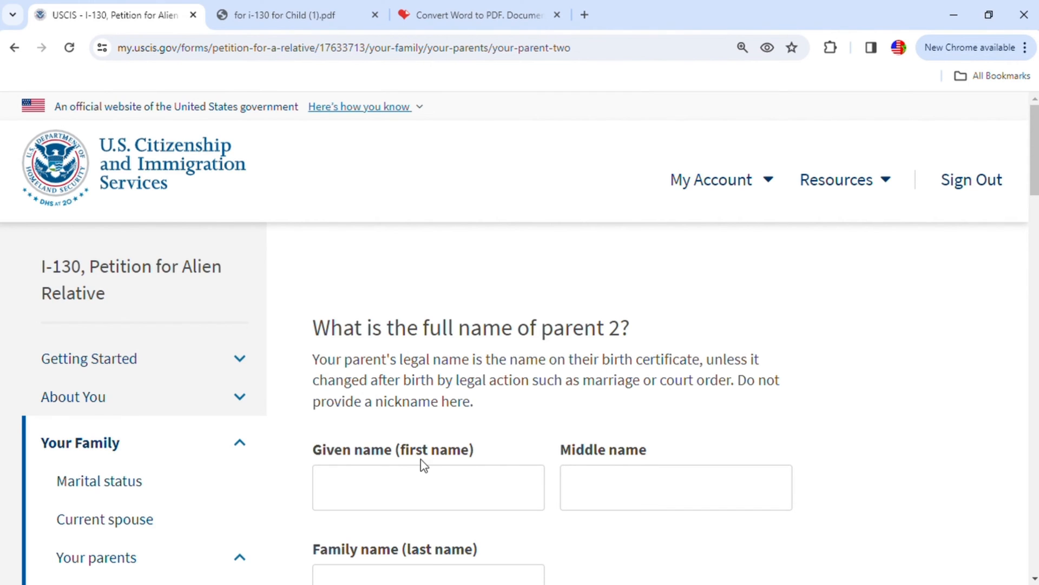
- Enter the given and family names of the petitioner's parent 2
scroll(424, 465, "down", 1)
left_click(395, 406)
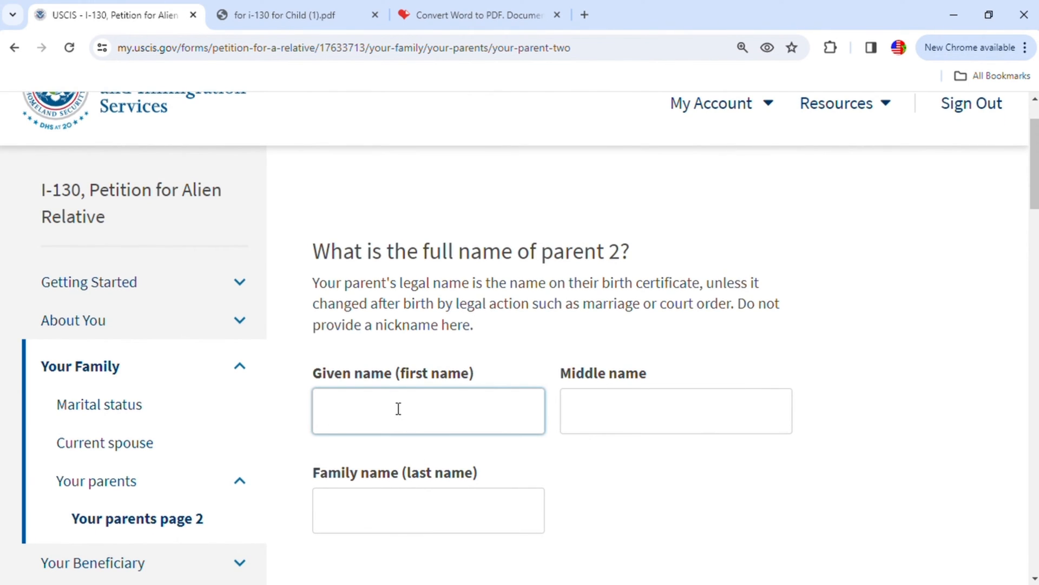
scroll(398, 409, "down", 3)
left_click(407, 369)
left_click(409, 367)
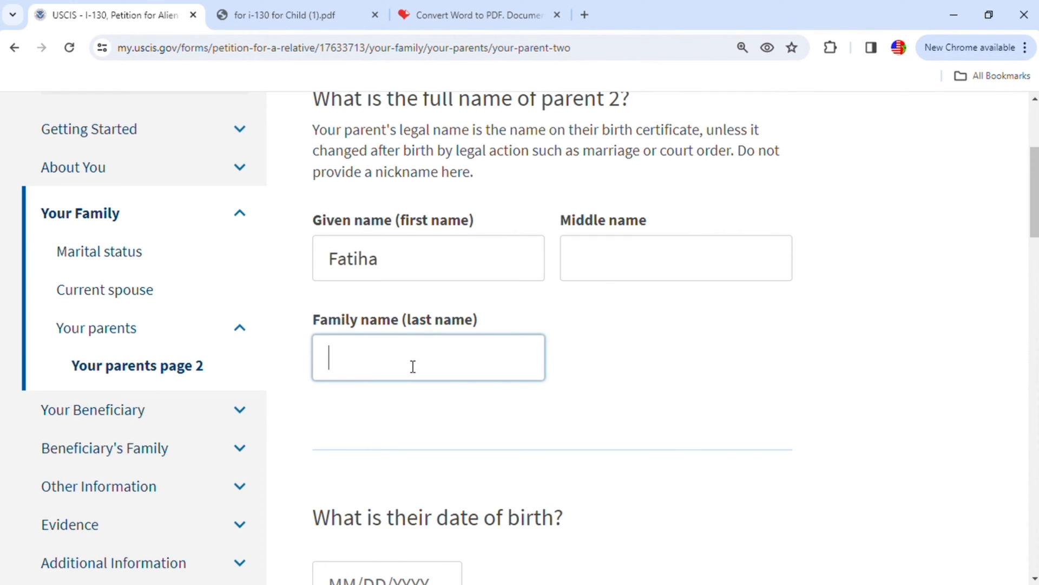
- Enter parent 2's date of birth and set their gender to Female
scroll(413, 366, "down", 4)
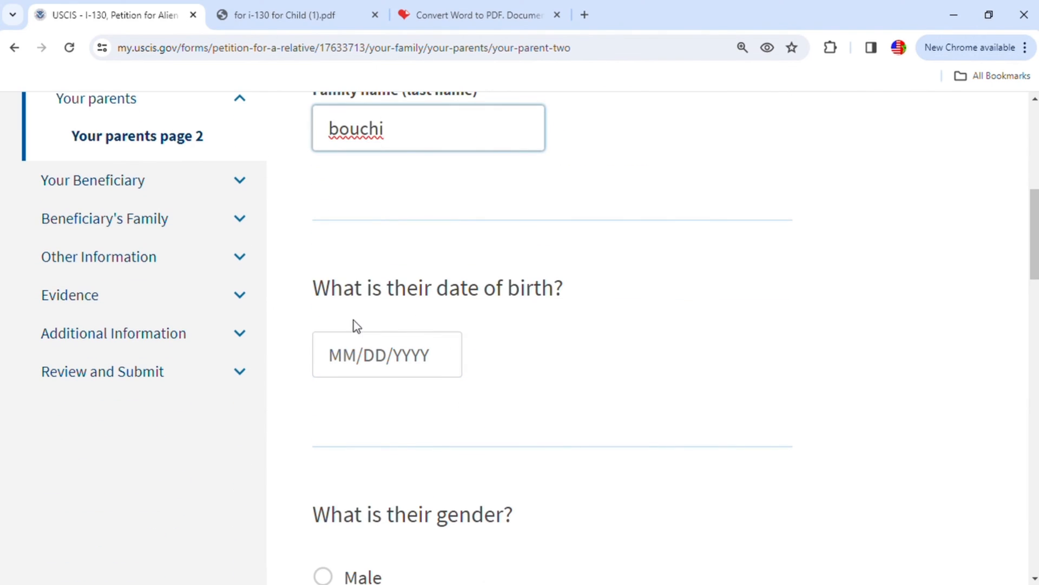
left_click(332, 360)
type("01/01/")
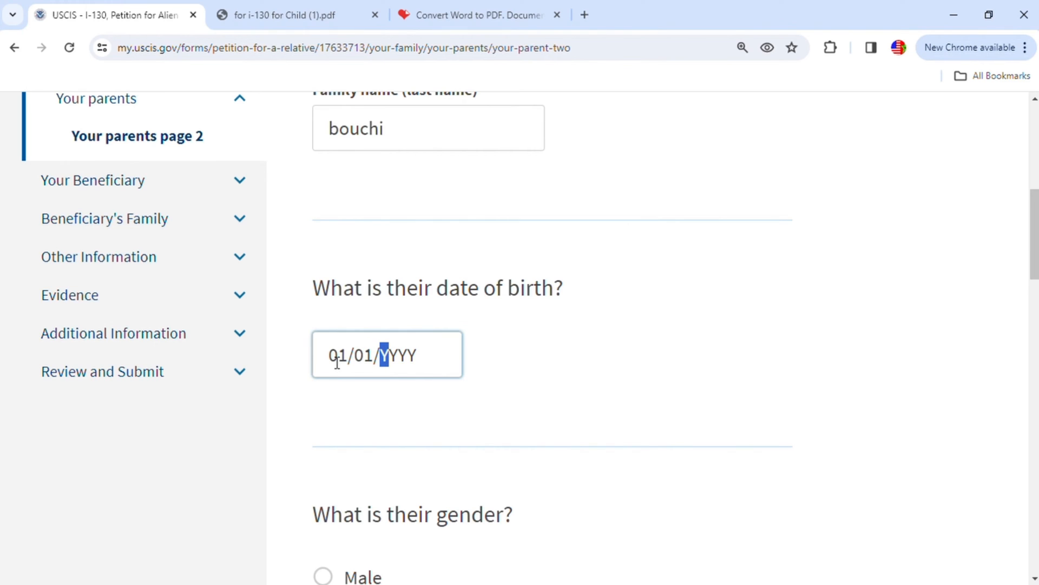
type("1950")
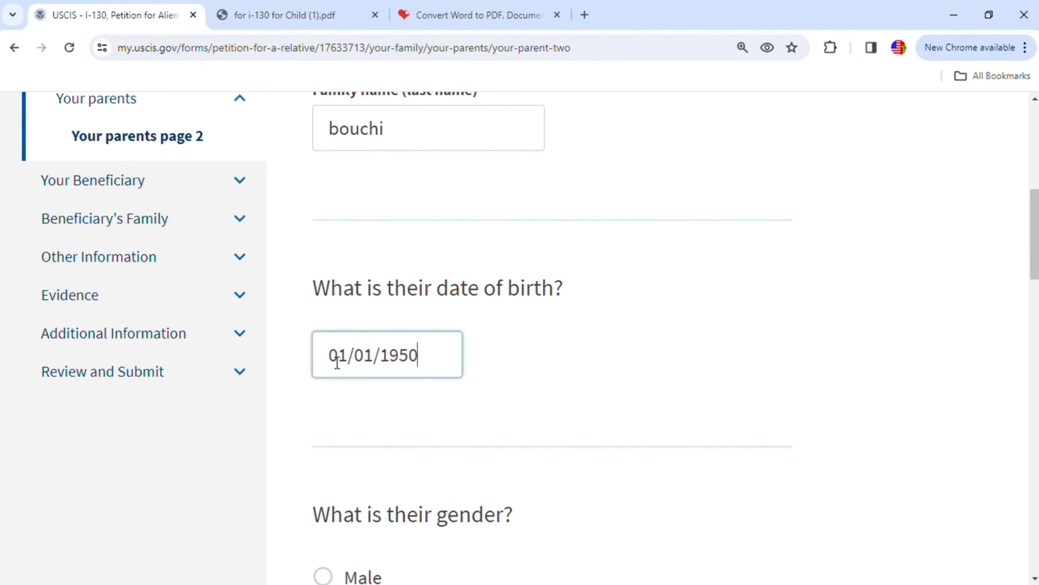
scroll(371, 407, "down", 3)
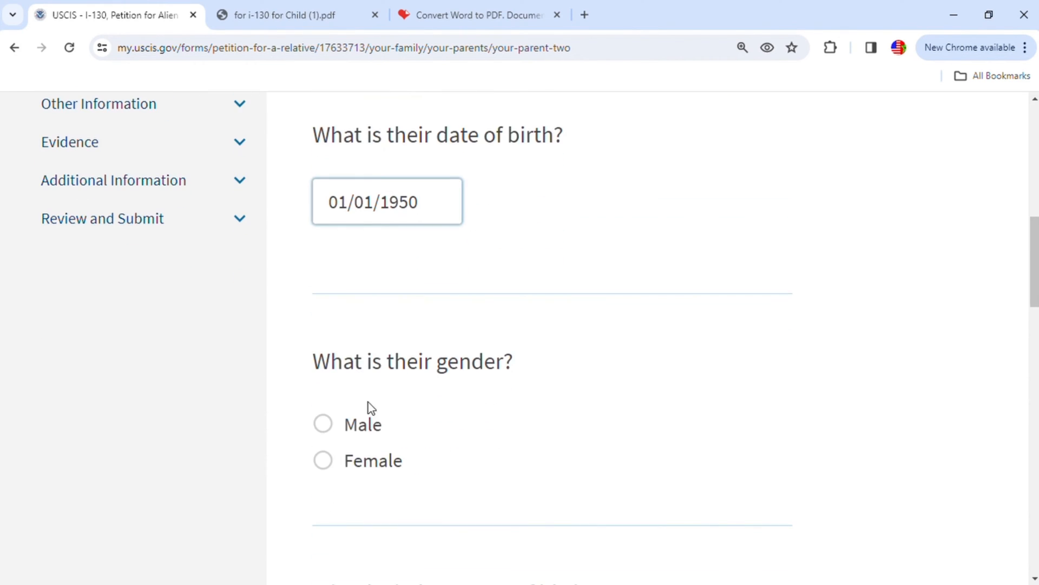
left_click(324, 461)
- Set parent 2's country of birth to Morocco
scroll(487, 427, "down", 4)
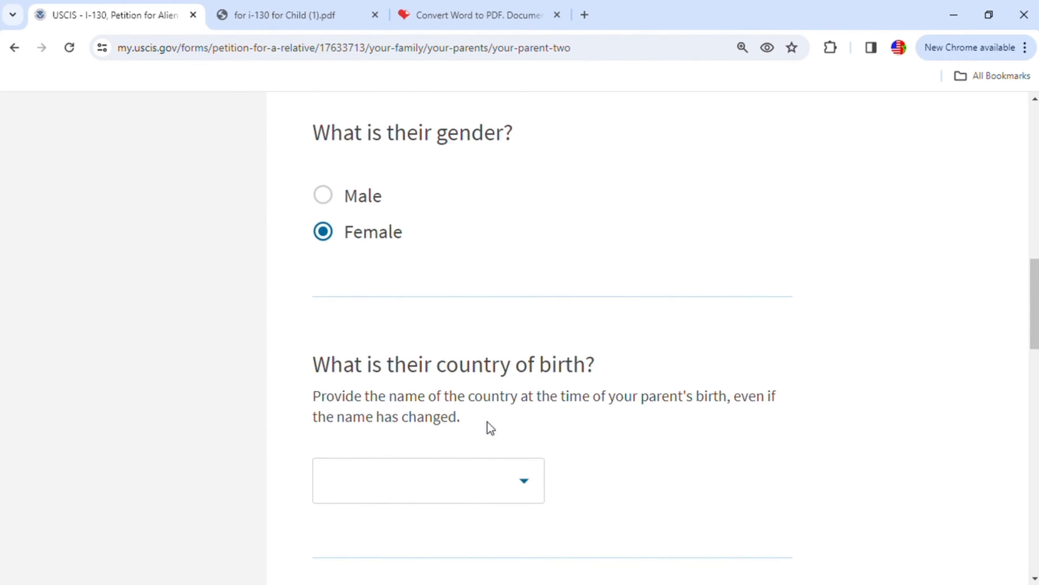
scroll(541, 423, "down", 1)
left_click(450, 412)
type("mo")
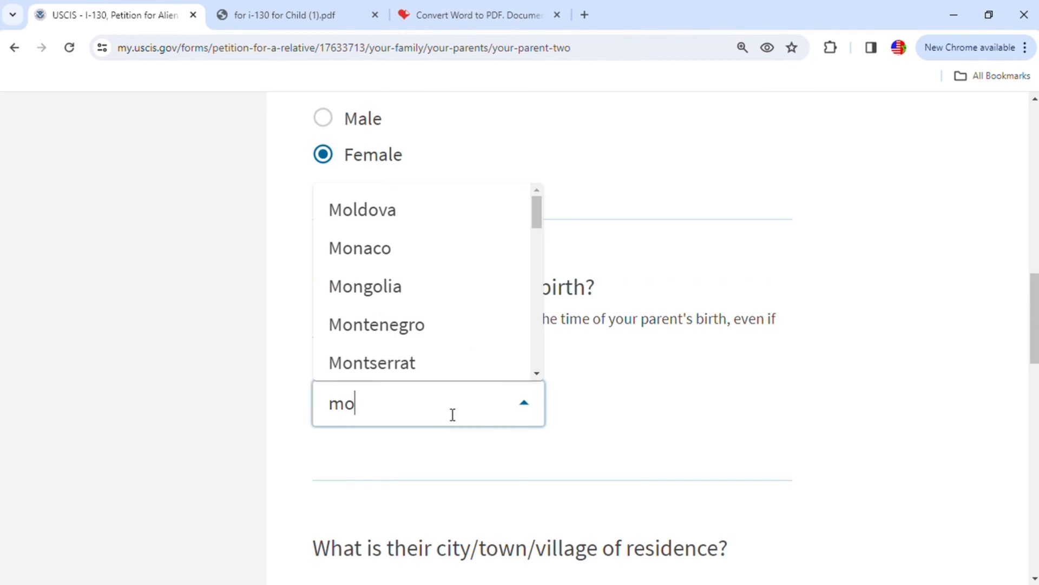
type("r")
scroll(434, 365, "down", 1)
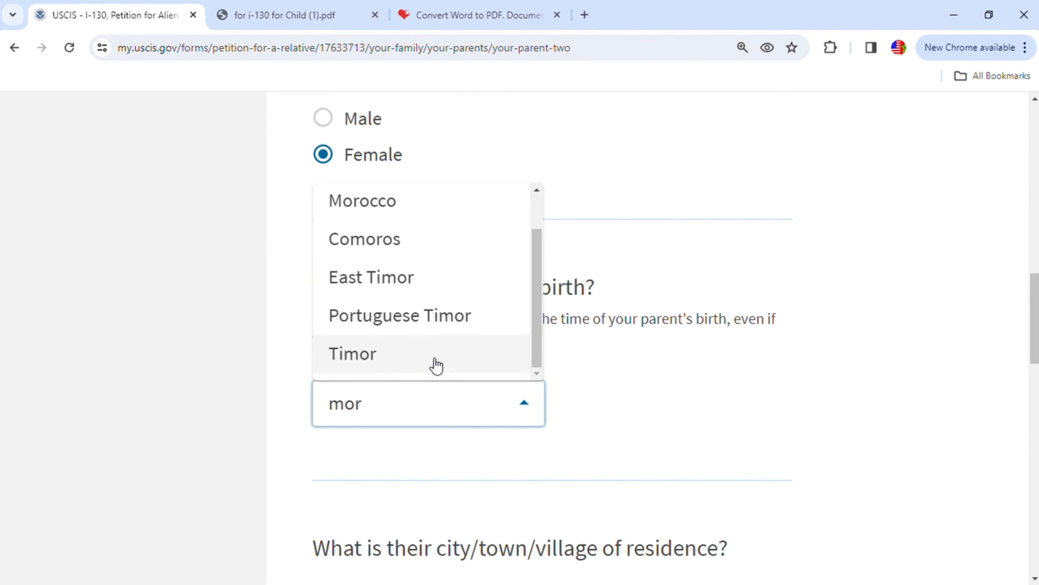
left_click(366, 205)
- Set parent 2's city of residence to Khenifra and country of residence to Morocco, and continue to the beneficiary relationship page
scroll(655, 526, "down", 1)
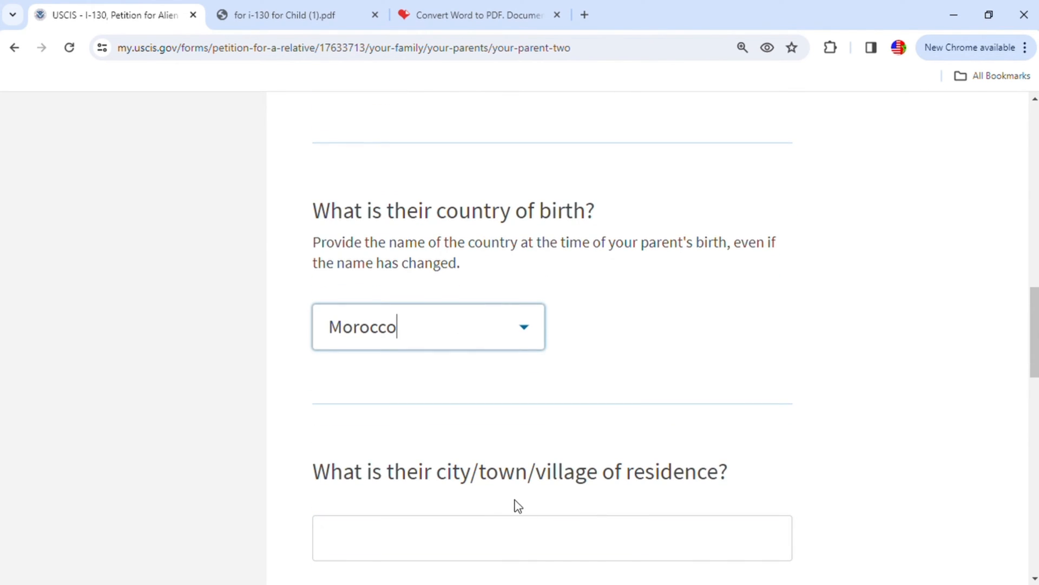
scroll(528, 503, "down", 2)
left_click(445, 401)
type("Khenifra")
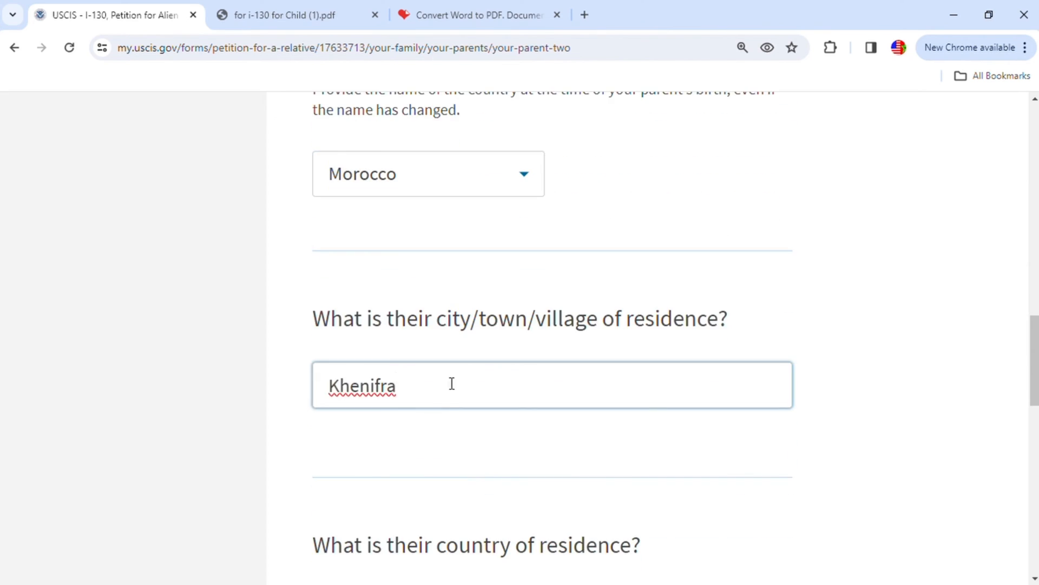
scroll(465, 401, "down", 3)
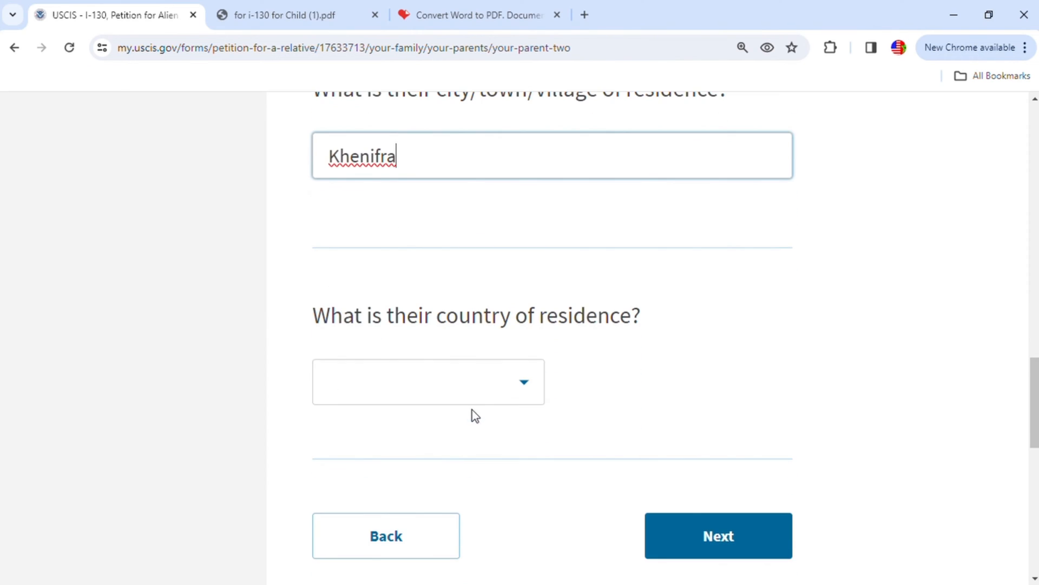
left_click(446, 383)
type("mo")
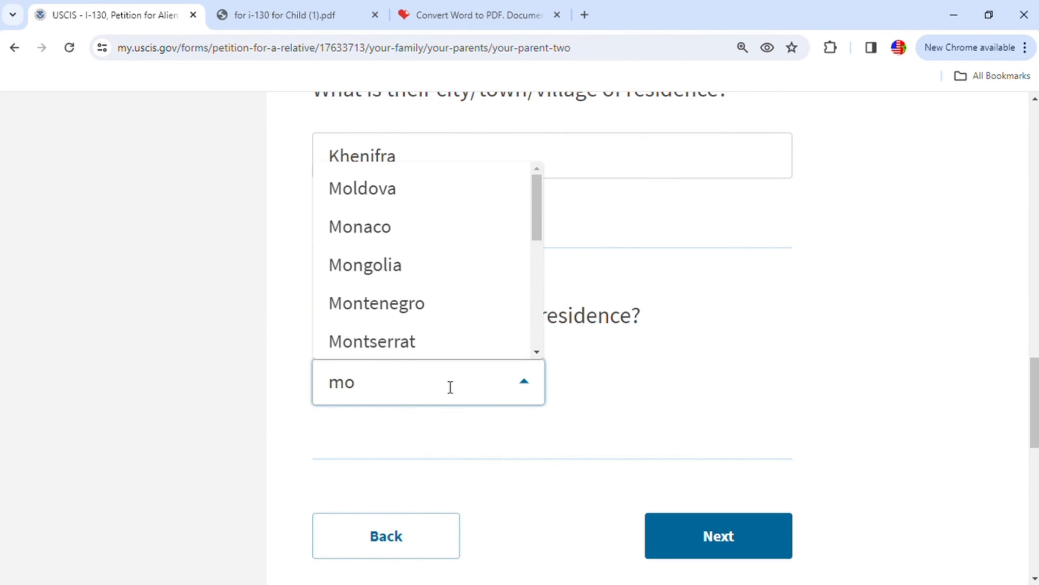
type("r")
left_click(399, 440)
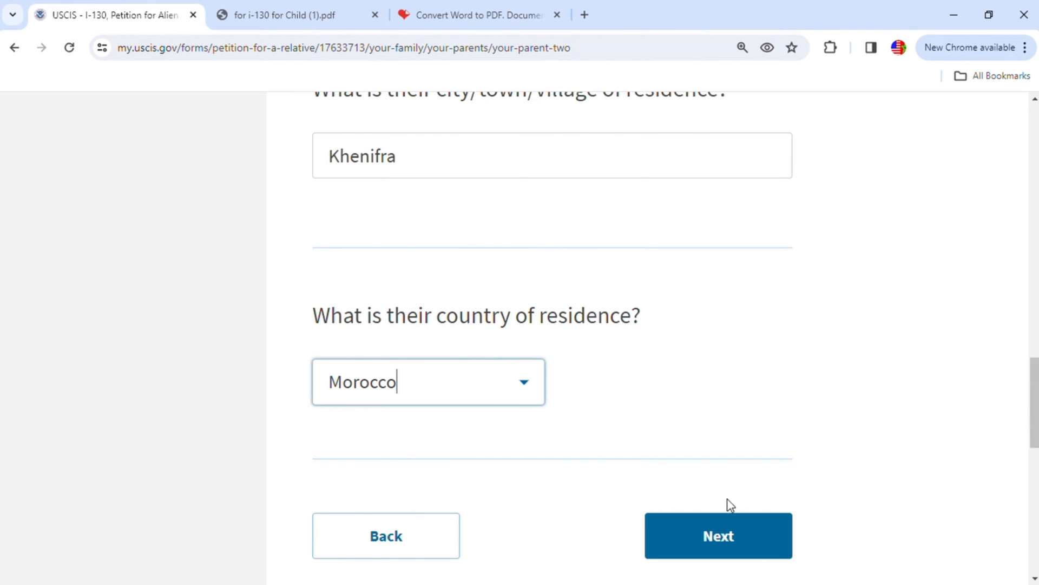
left_click(744, 540)
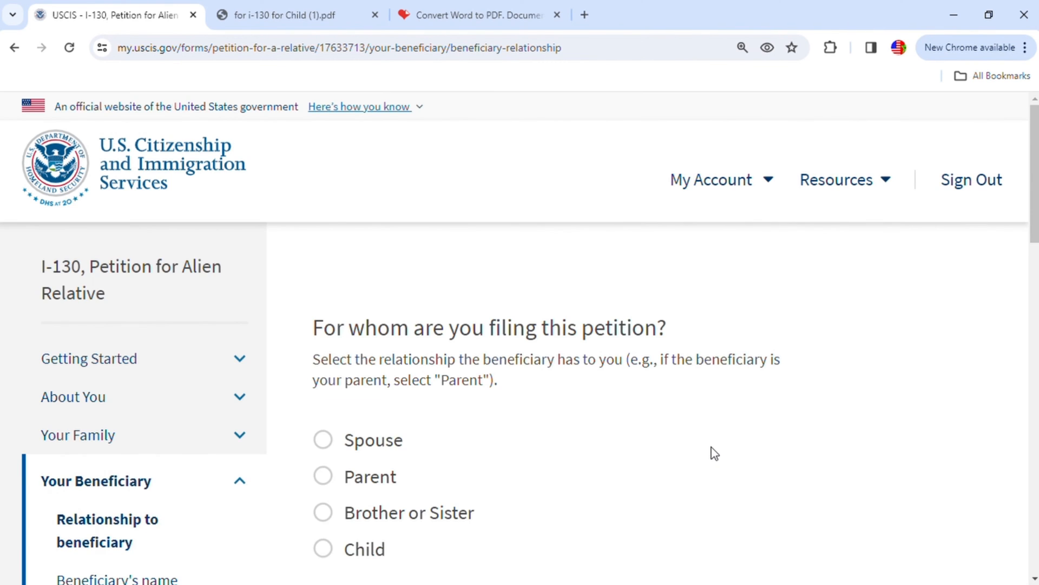
- File the petition for a Child, described as born to parents who were married to each other at the time of the child's birth
scroll(715, 454, "down", 2)
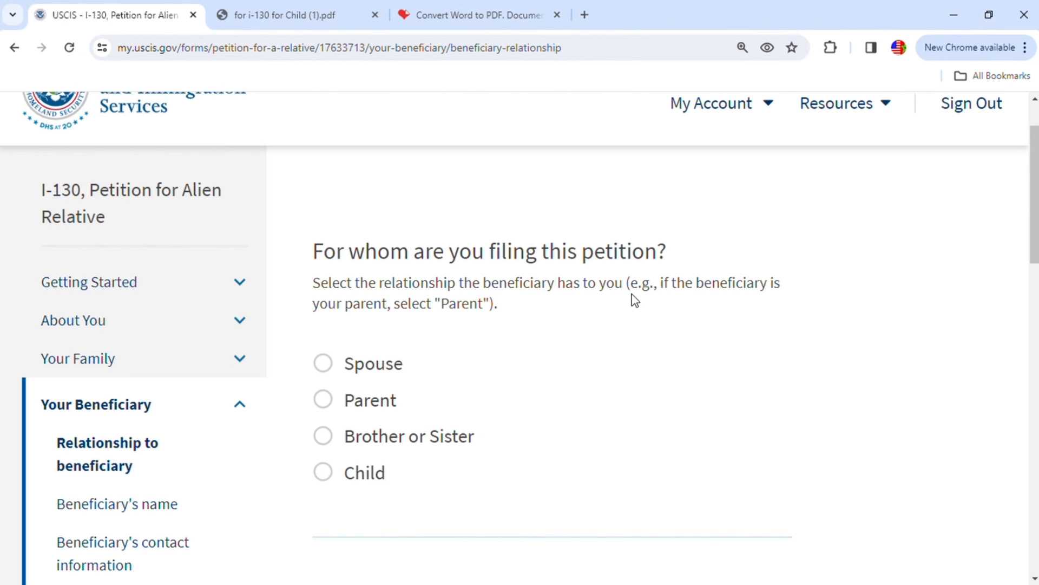
left_click(327, 473)
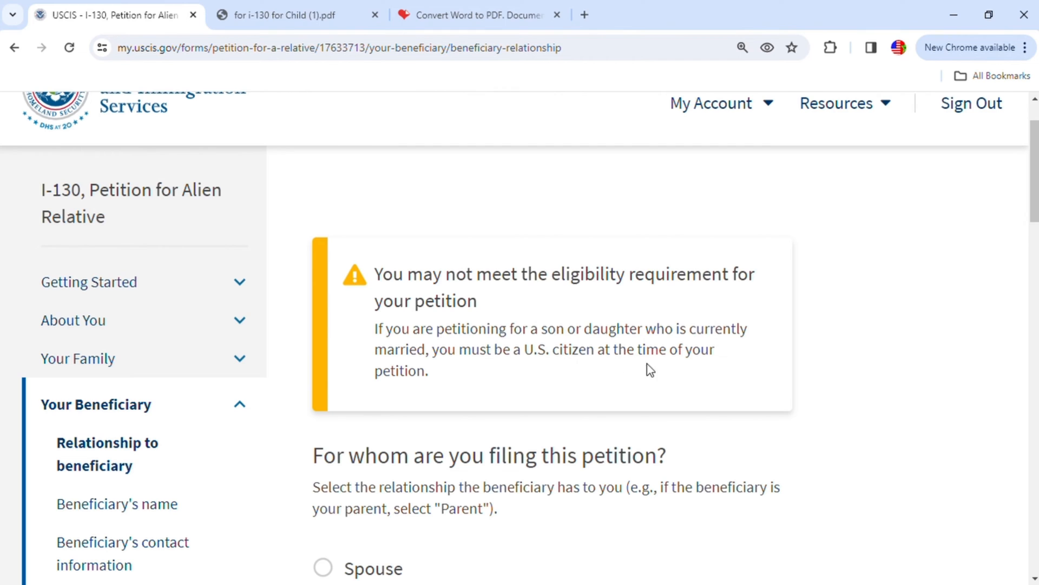
scroll(445, 385, "down", 8)
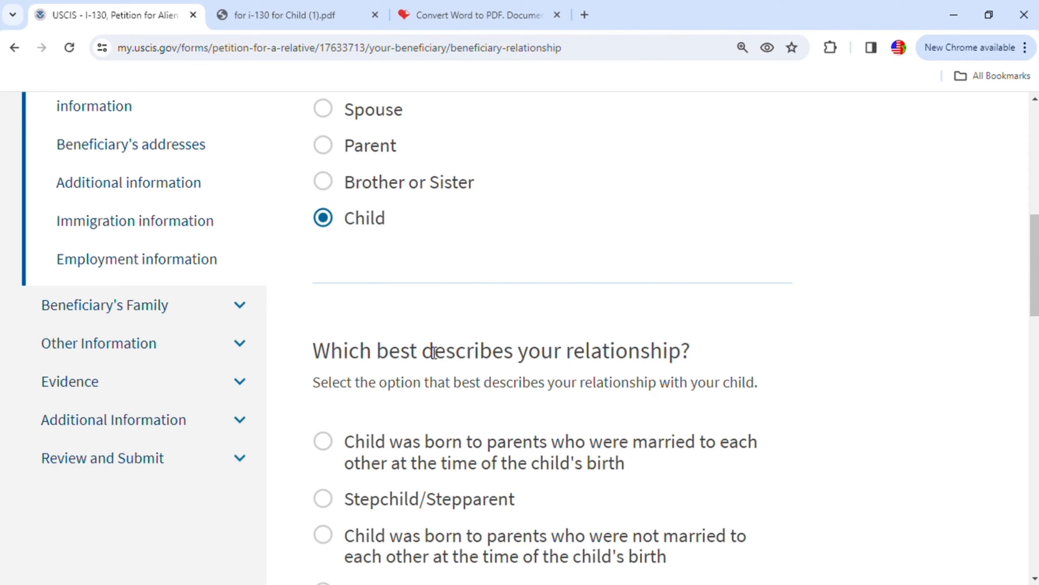
scroll(396, 386, "down", 1)
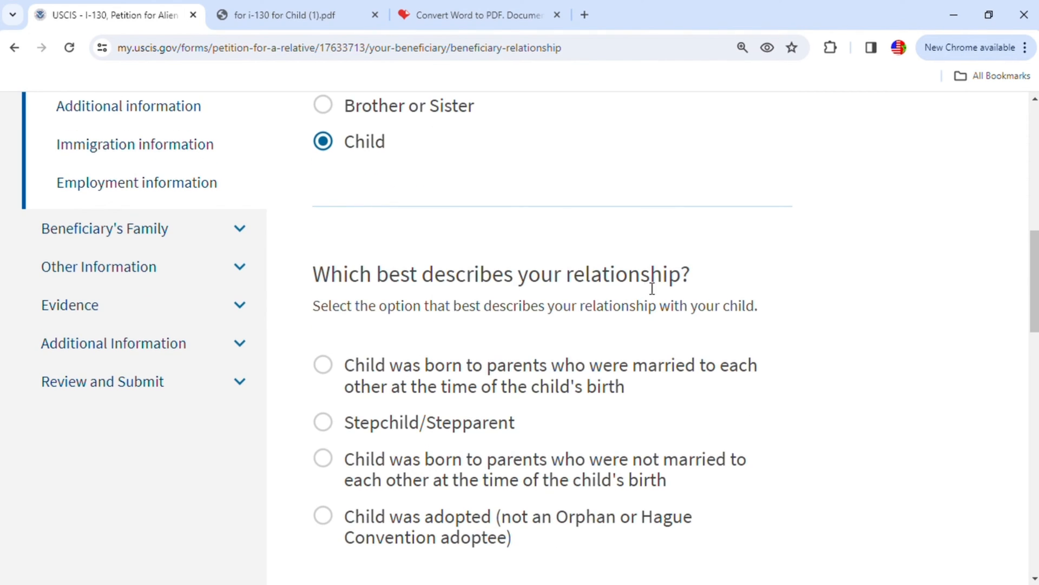
left_click(323, 364)
scroll(699, 352, "down", 1)
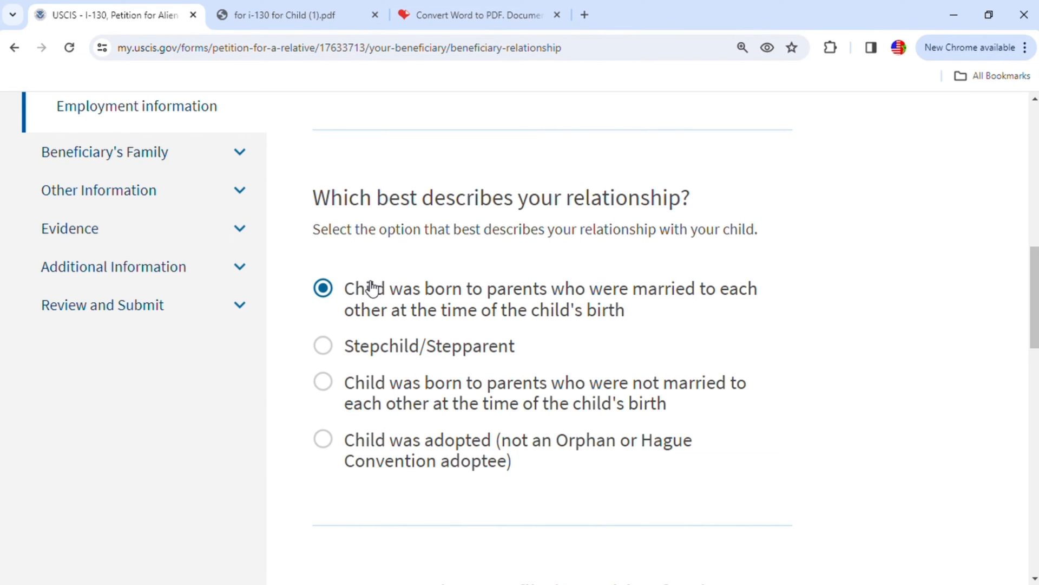
- Answer No to whether anyone else ever filed a petition for the beneficiary, and continue to the beneficiary's name page
scroll(502, 298, "down", 6)
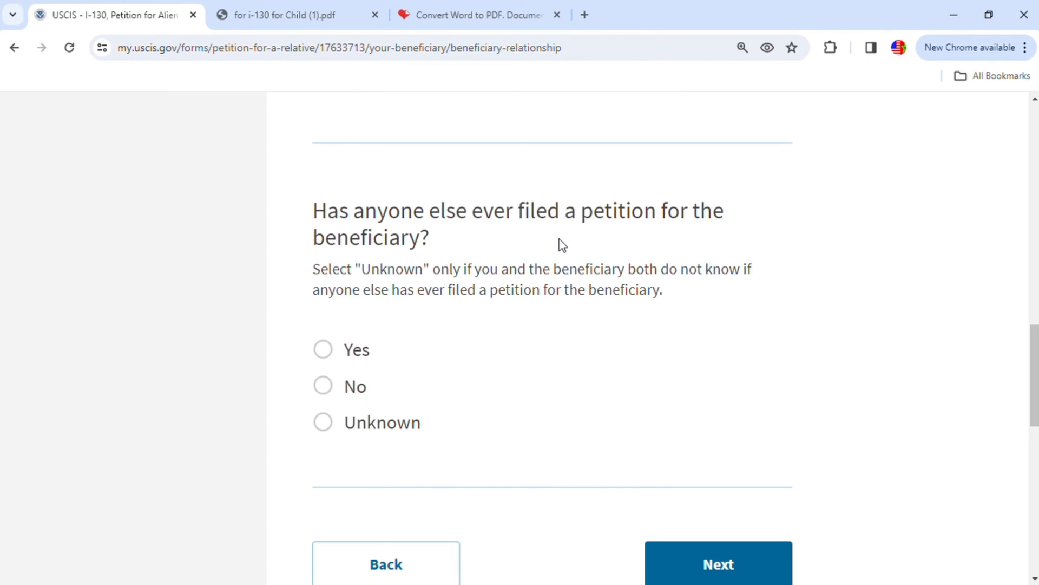
left_click(324, 386)
left_click(745, 572)
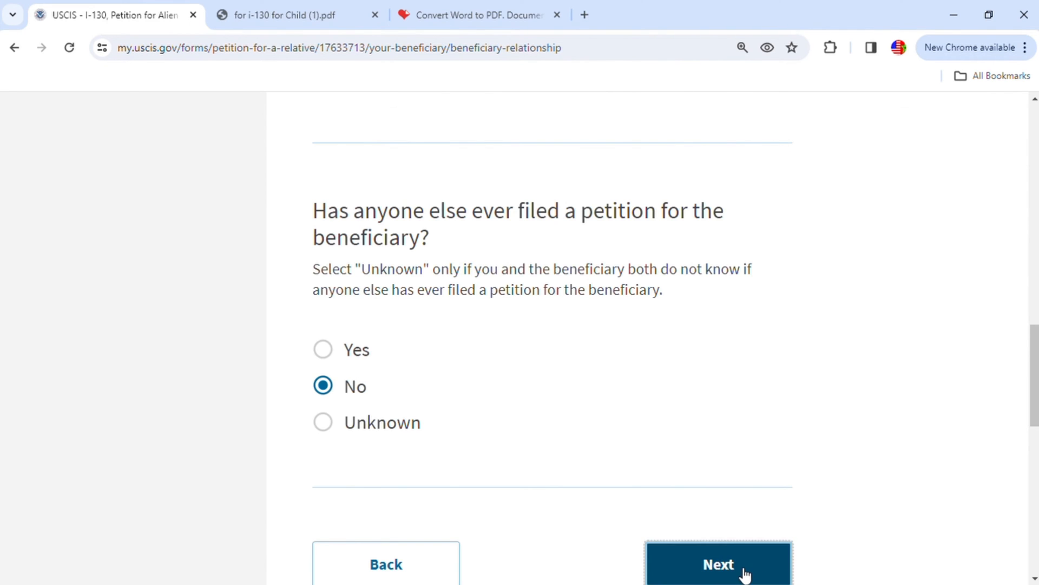
- Enter the beneficiary's given name and family name as the current legal name, leaving the middle name blank
scroll(733, 373, "down", 1)
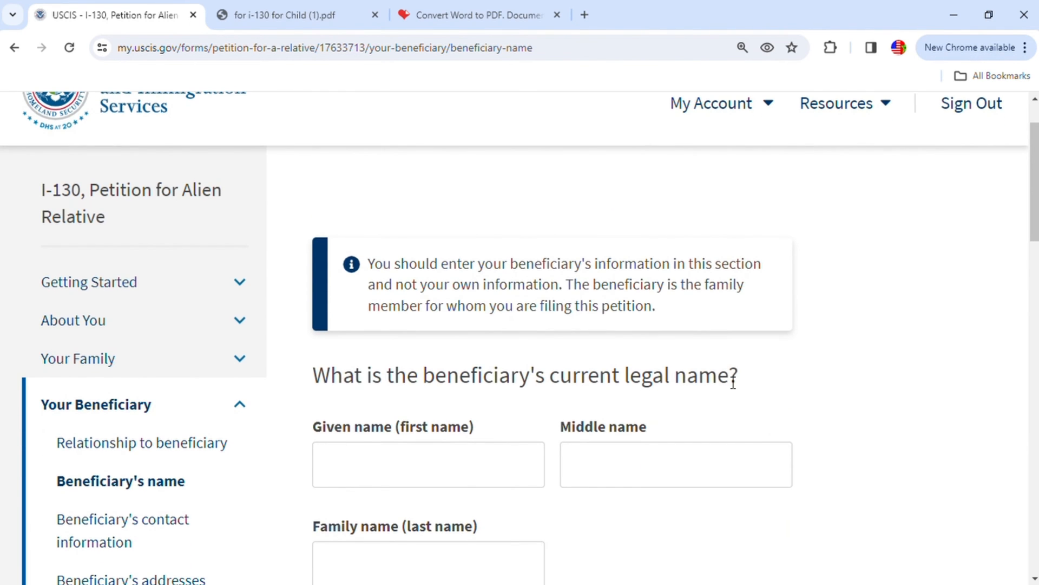
scroll(723, 409, "down", 2)
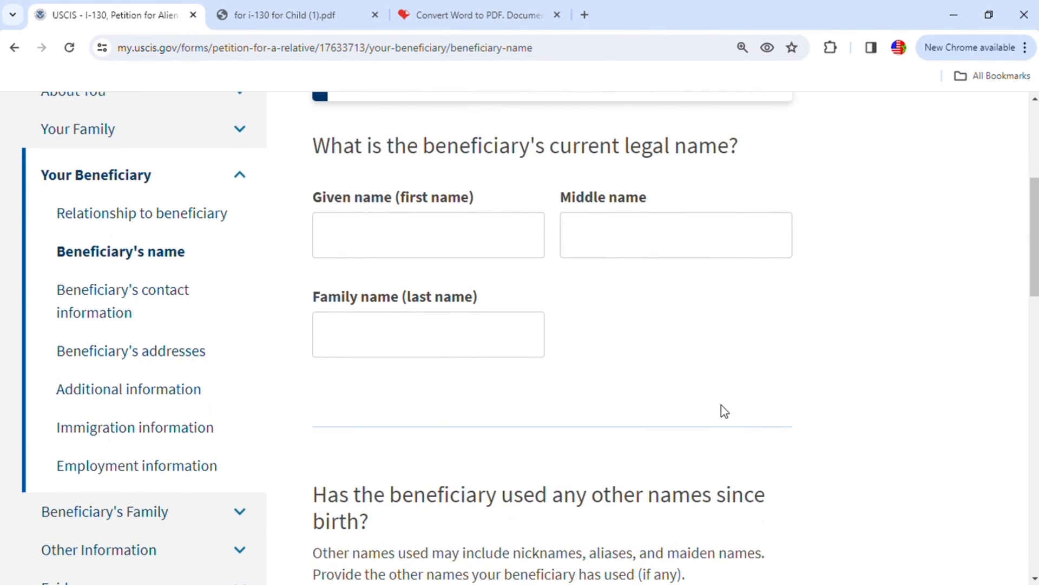
scroll(718, 414, "up", 1)
left_click(391, 316)
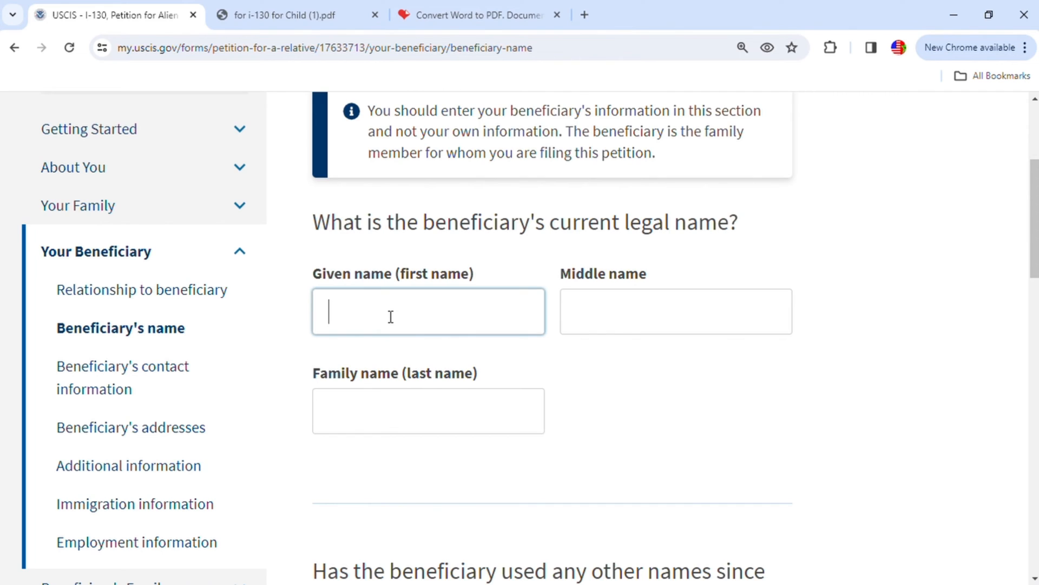
left_click(436, 425)
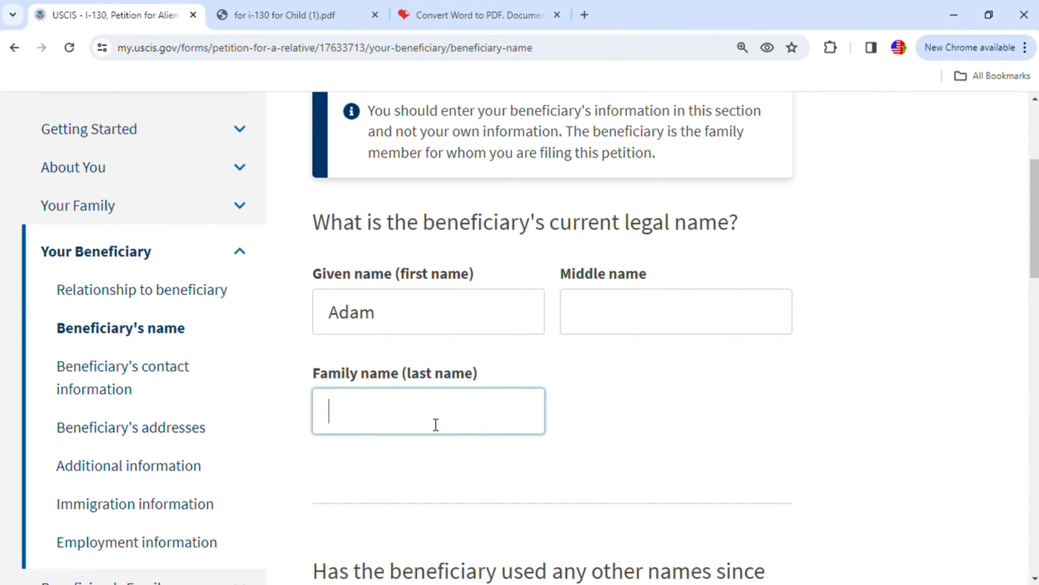
- Leave the beneficiary's other names used since birth blank and continue to the contact information page
scroll(708, 324, "down", 3)
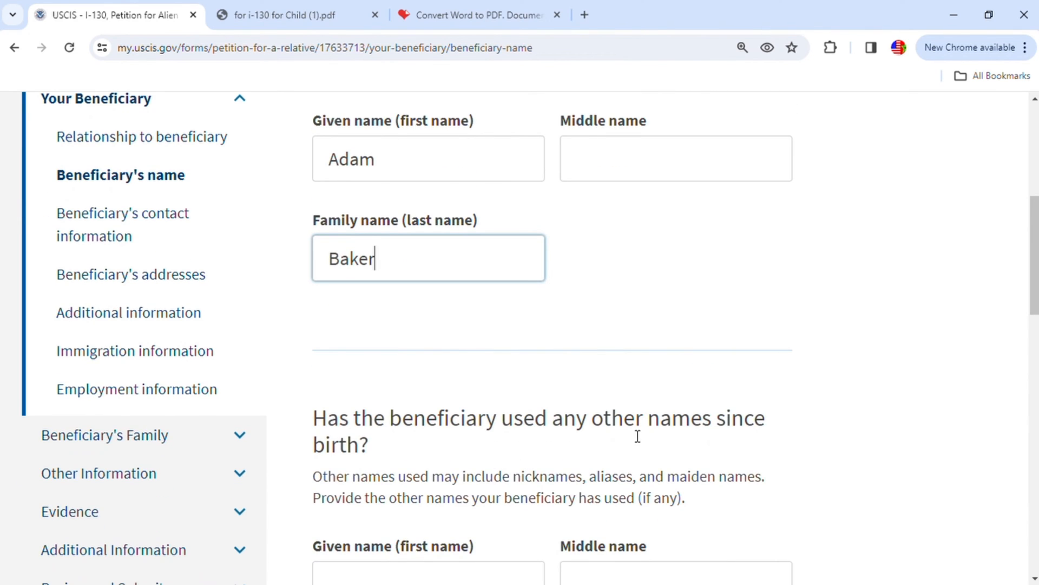
scroll(745, 444, "down", 1)
scroll(446, 489, "down", 3)
scroll(440, 488, "down", 1)
scroll(632, 418, "down", 3)
left_click(731, 534)
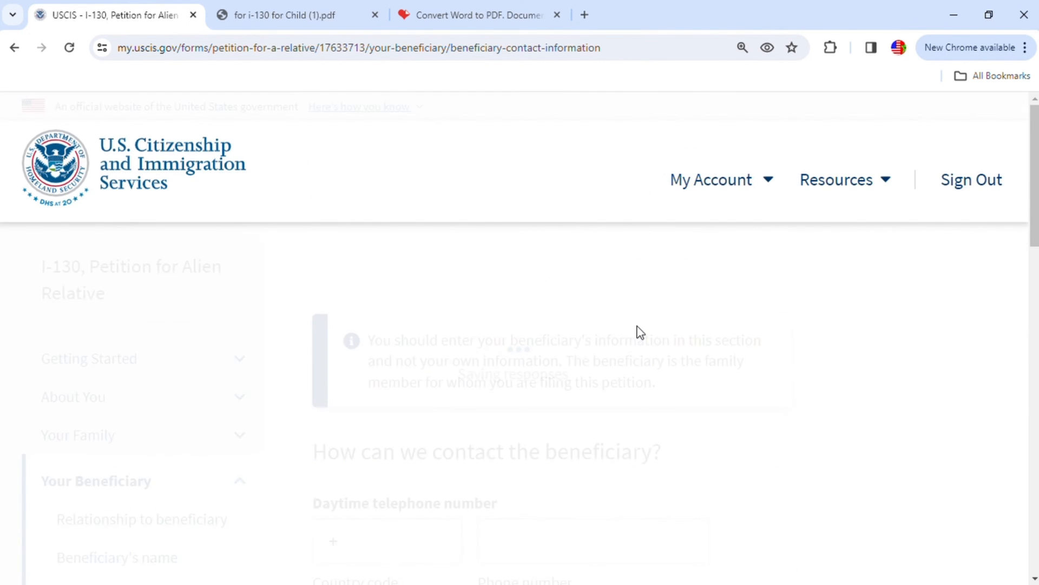
- Enter the beneficiary's mobile telephone number with country code 212, leaving the daytime telephone number blank
scroll(758, 387, "down", 4)
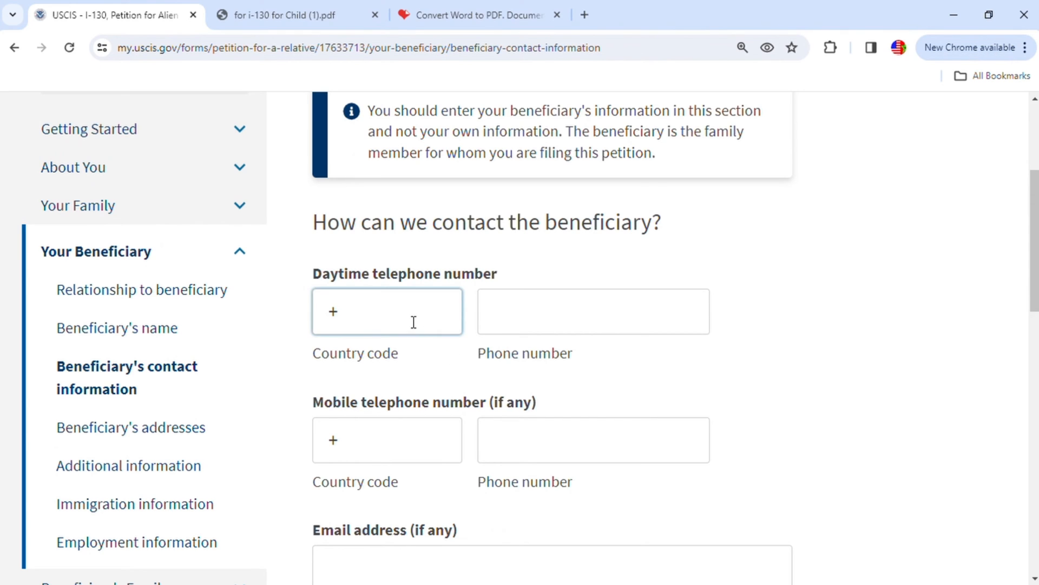
scroll(433, 379, "down", 1)
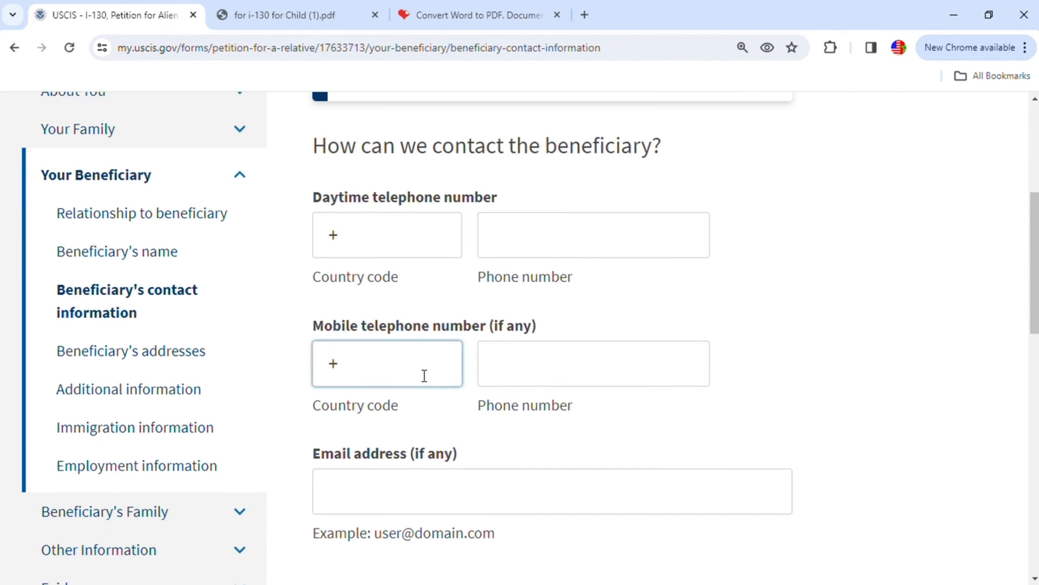
type("212")
left_click(563, 381)
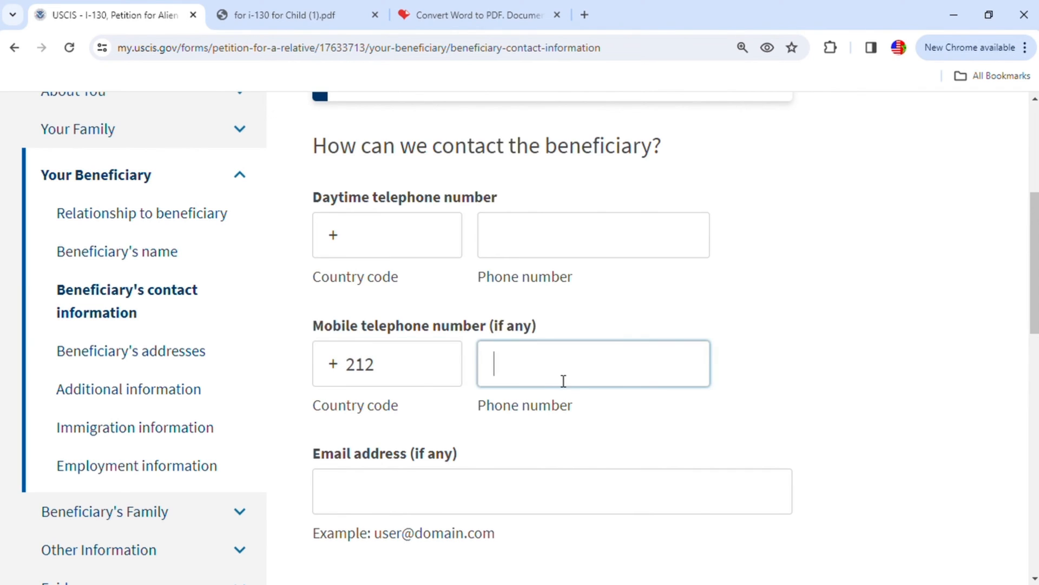
type("61111111")
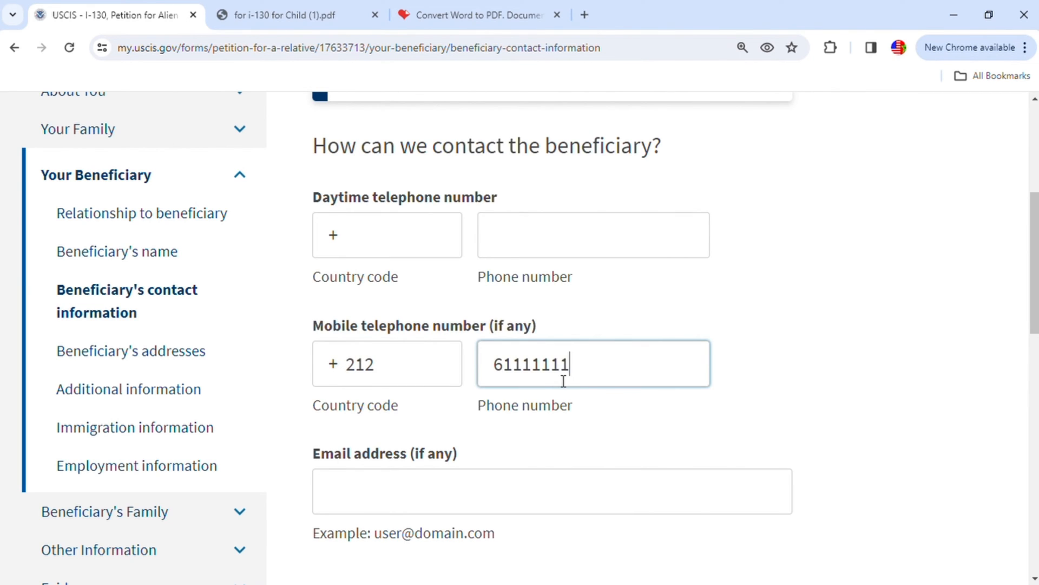
- Fill in the beneficiary's email address and continue to the beneficiary's addresses page
scroll(558, 401, "down", 3)
left_click(382, 347)
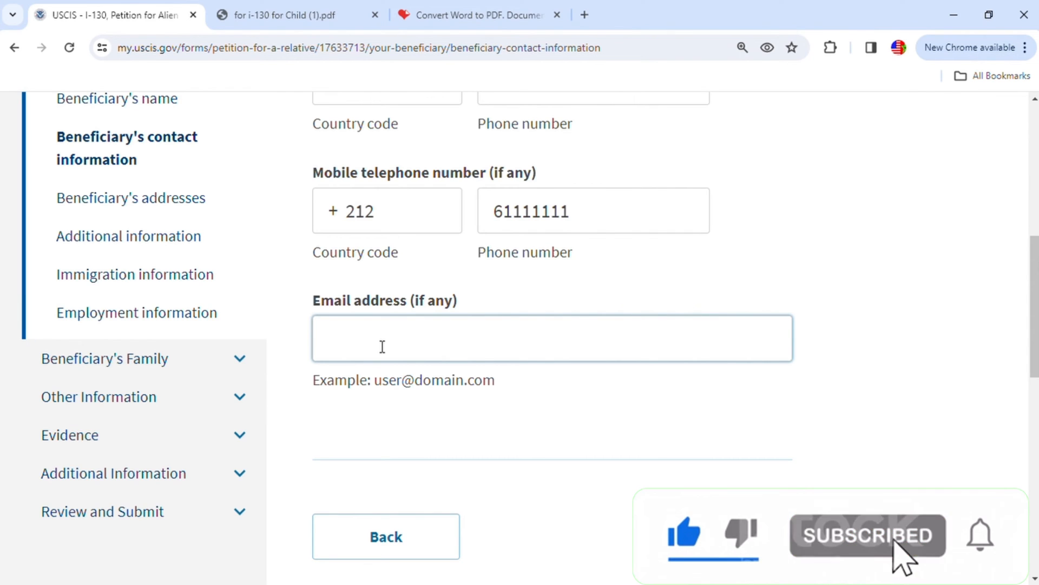
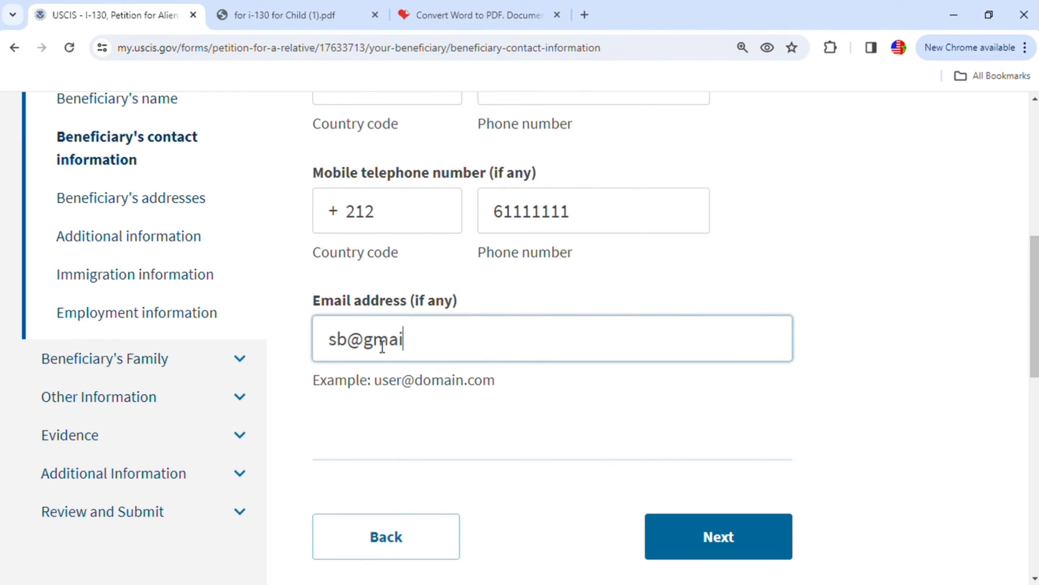
scroll(550, 359, "down", 3)
left_click(737, 389)
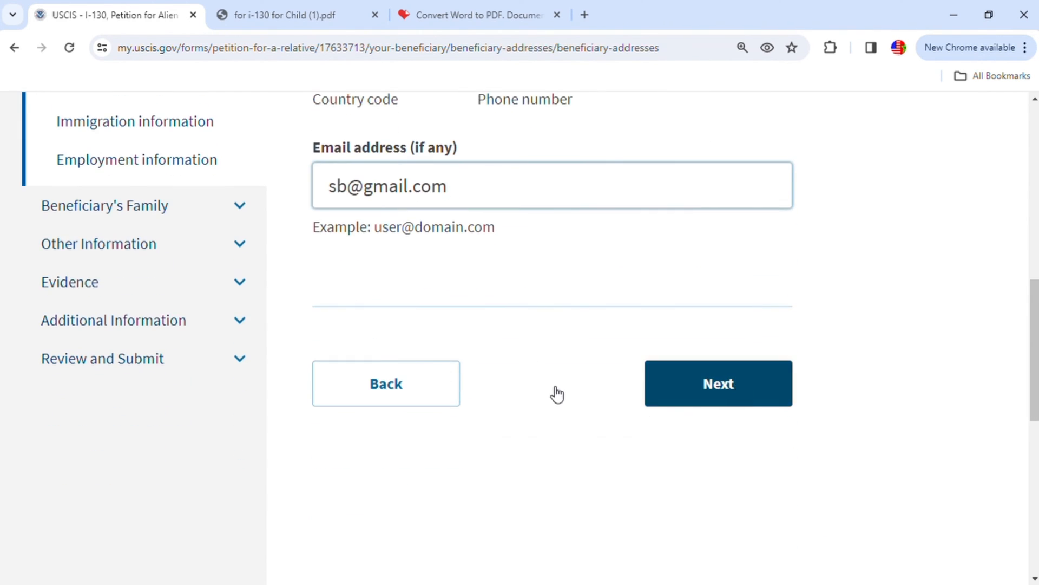
- Set the country where the beneficiary lives now to Morocco
scroll(618, 364, "down", 3)
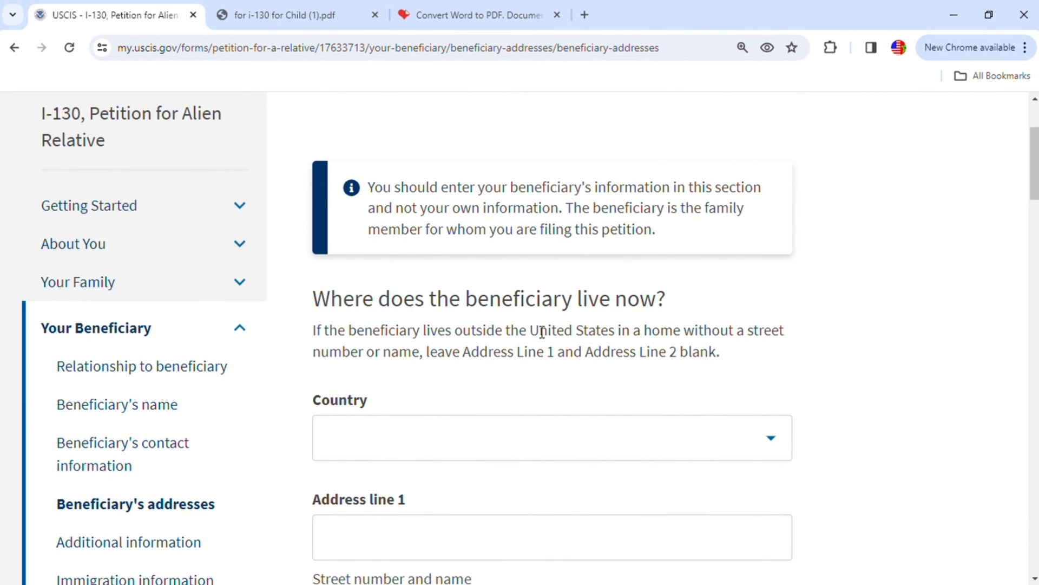
scroll(624, 333, "down", 3)
left_click(652, 297)
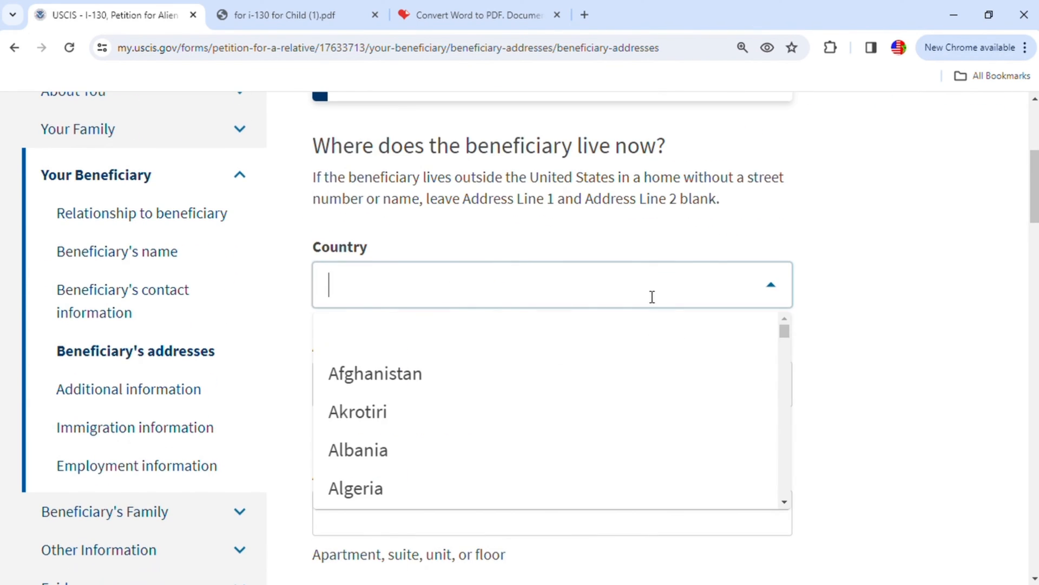
type("u")
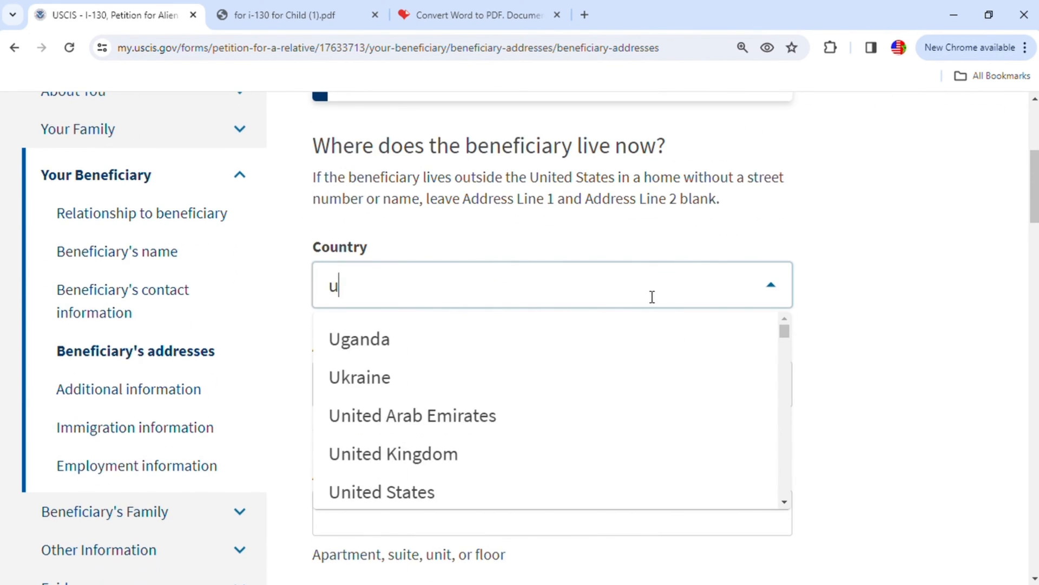
key("BackSpace")
type("mor")
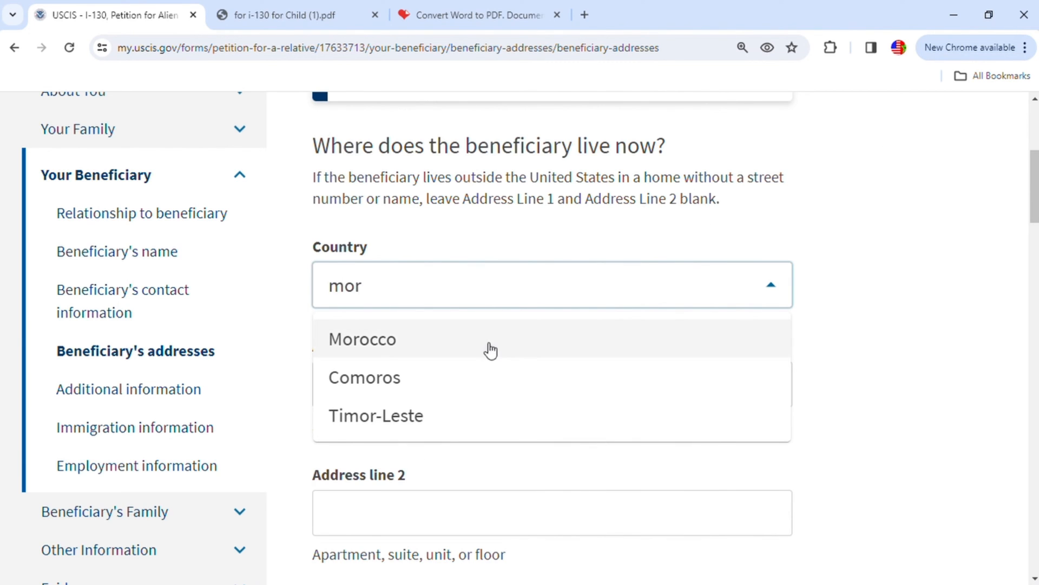
left_click(396, 341)
- Enter the street number and name of the beneficiary's current address in address line 1
scroll(520, 379, "down", 2)
left_click(452, 323)
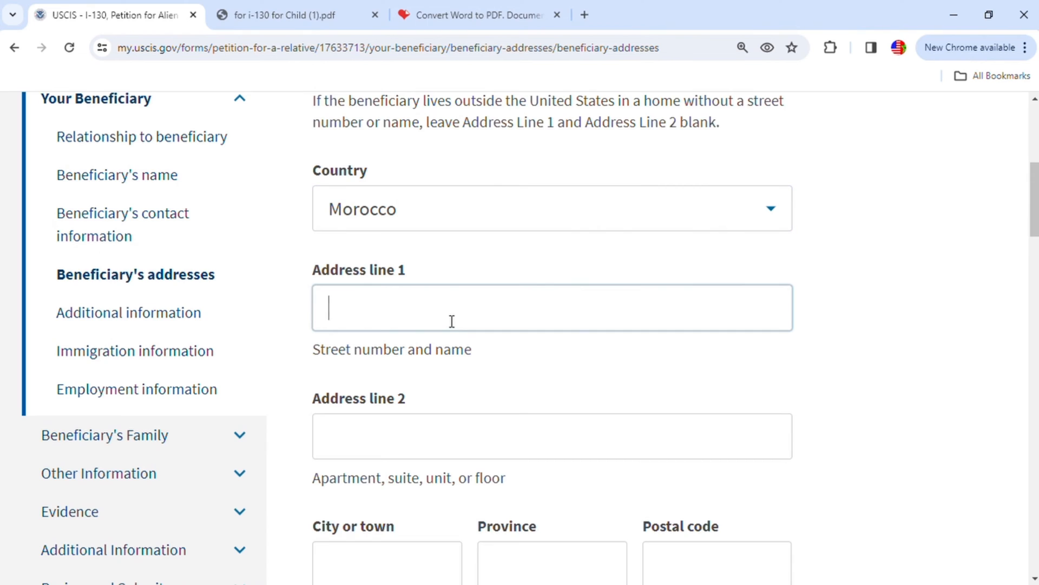
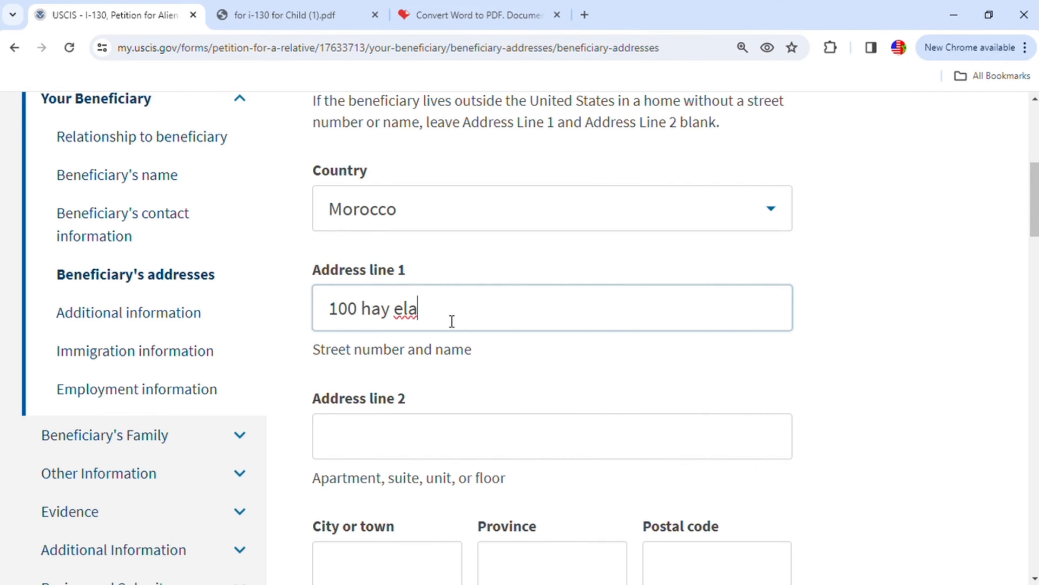
- Enter the city, province and postal code of the beneficiary's current address in Morocco, leaving address line 2 blank
scroll(965, 557, "down", 2)
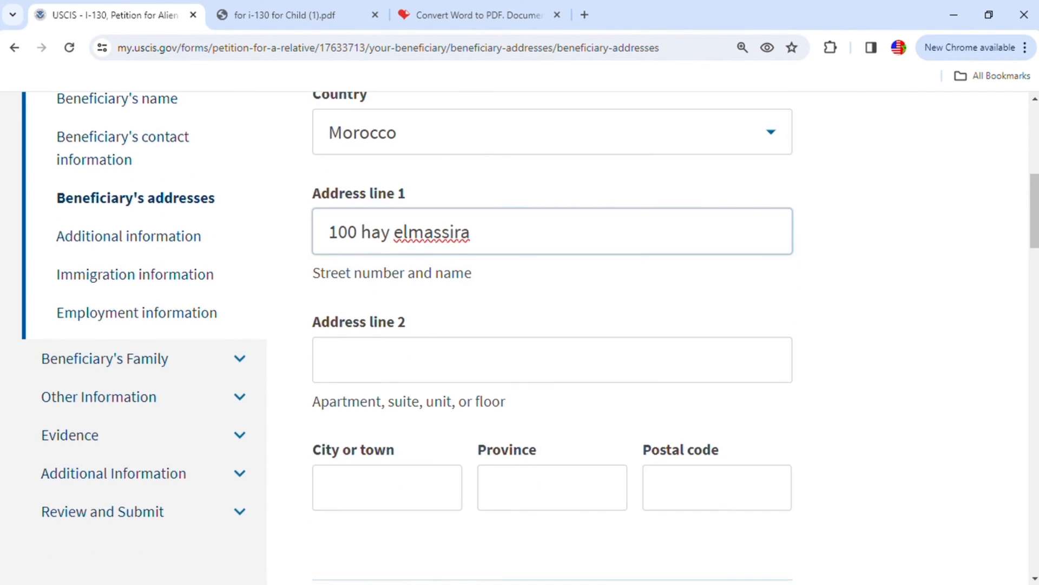
left_click(435, 493)
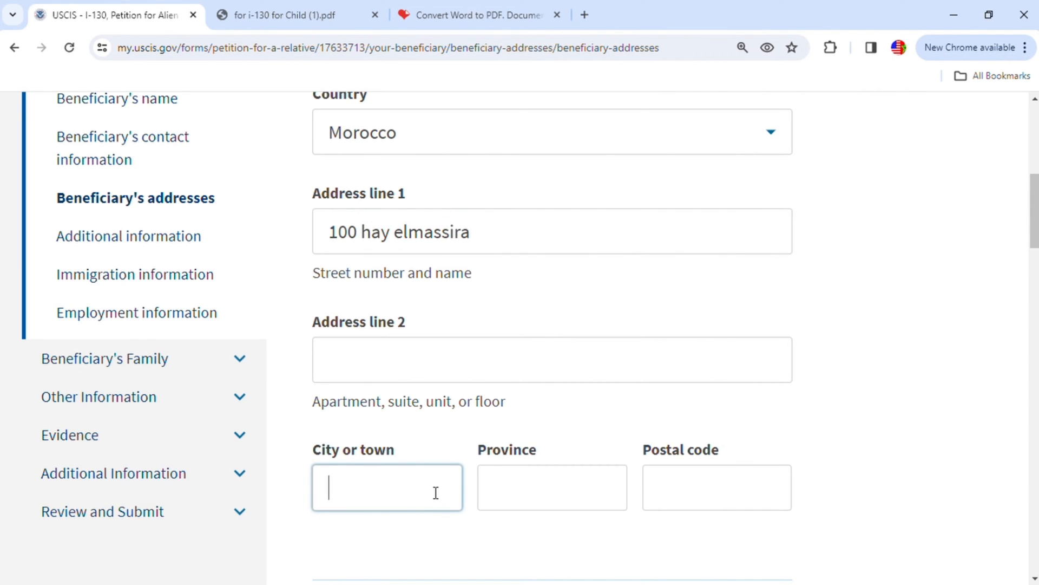
type("khenifra")
left_click(489, 492)
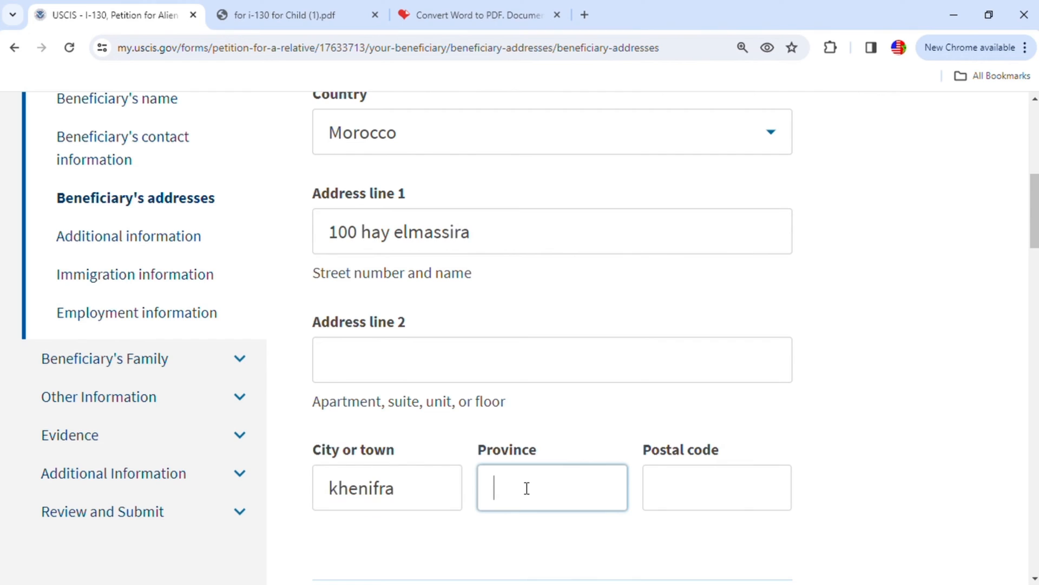
type("khenifra")
left_click(682, 504)
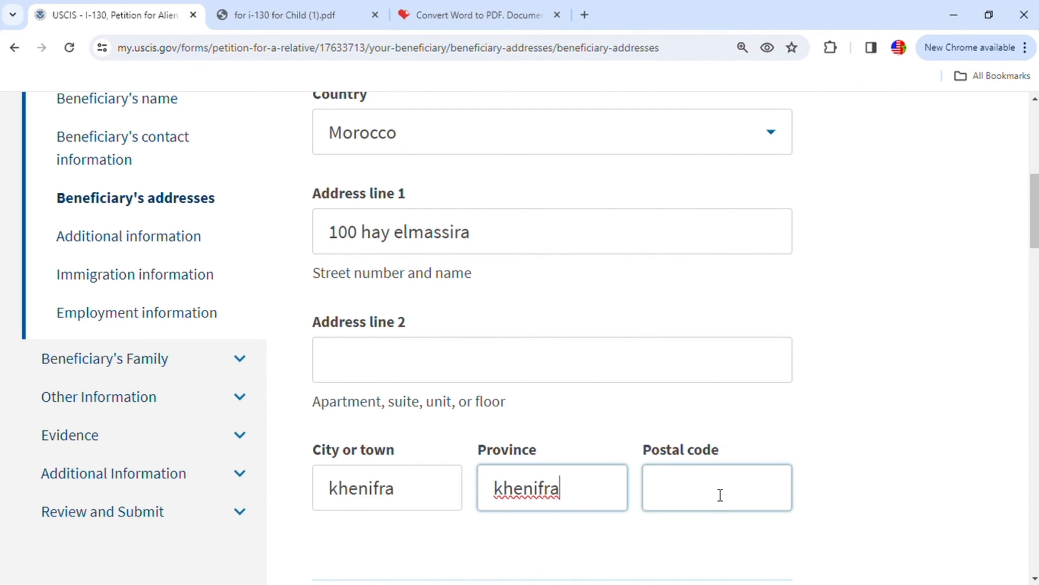
type("54000")
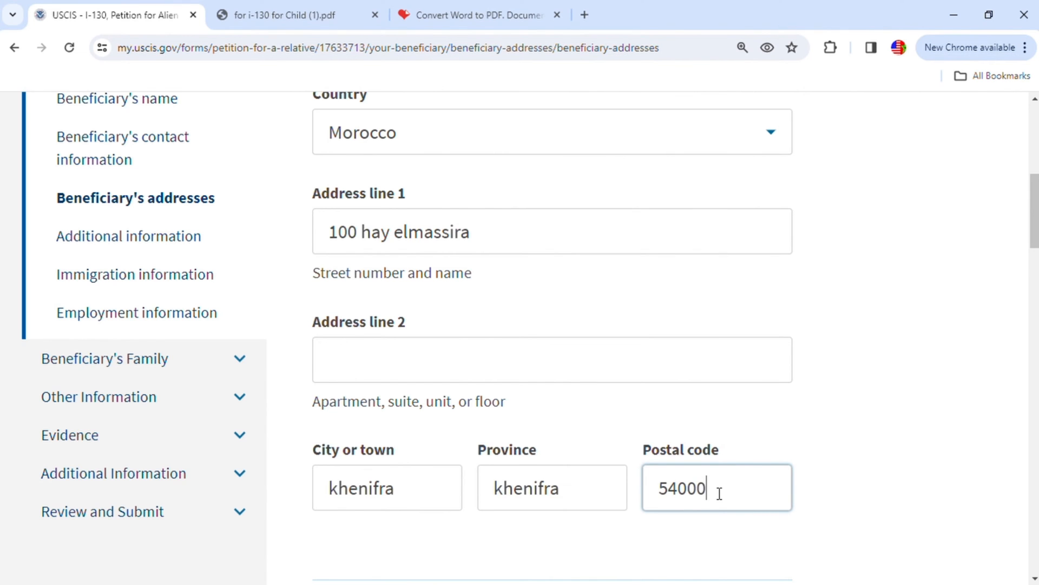
- Enter the street number and name of the United States address where the beneficiary intends to live
scroll(720, 493, "down", 3)
scroll(633, 489, "down", 4)
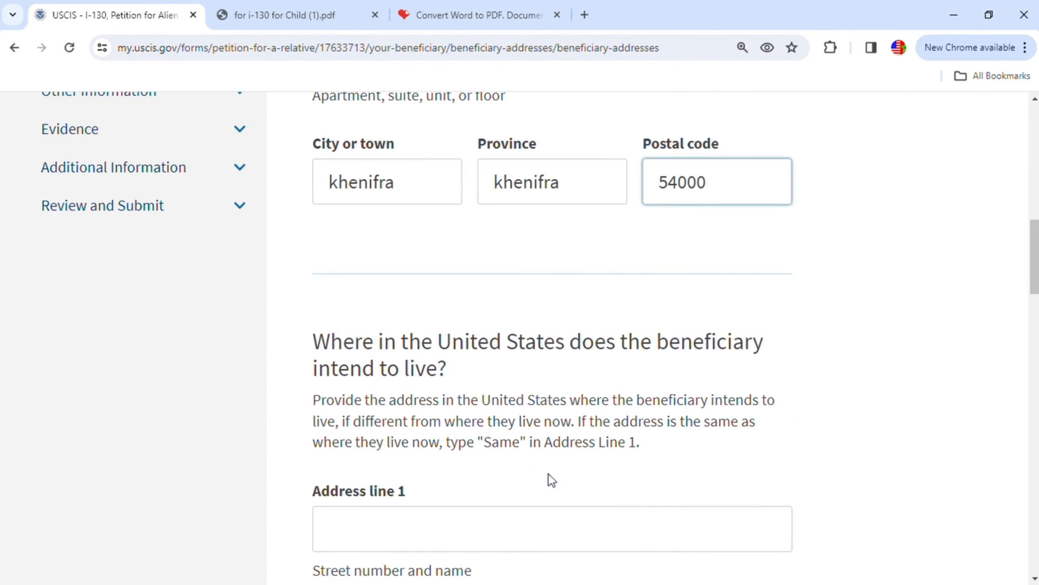
scroll(517, 432, "down", 1)
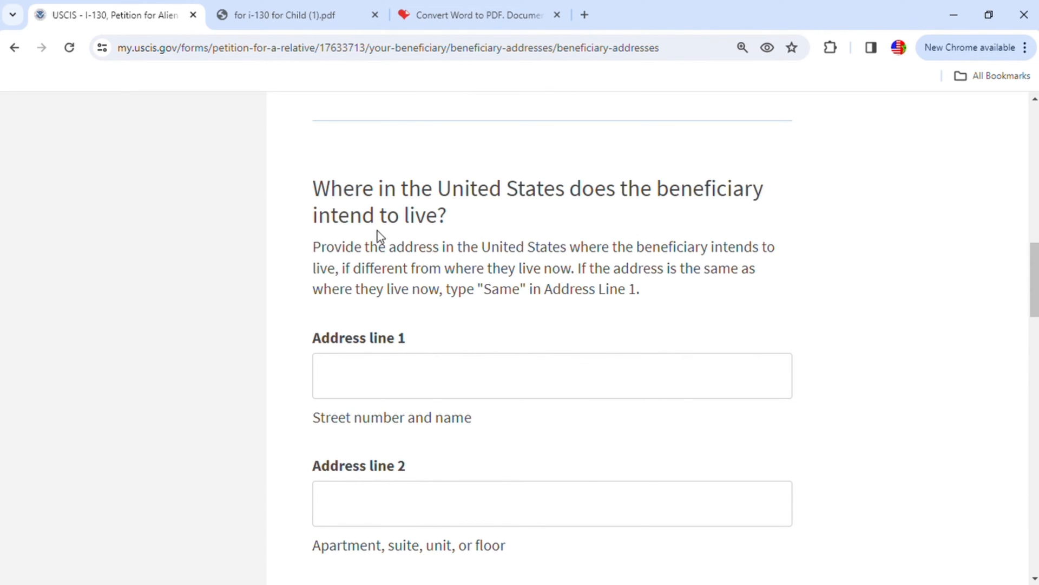
scroll(542, 336, "down", 1)
left_click(410, 299)
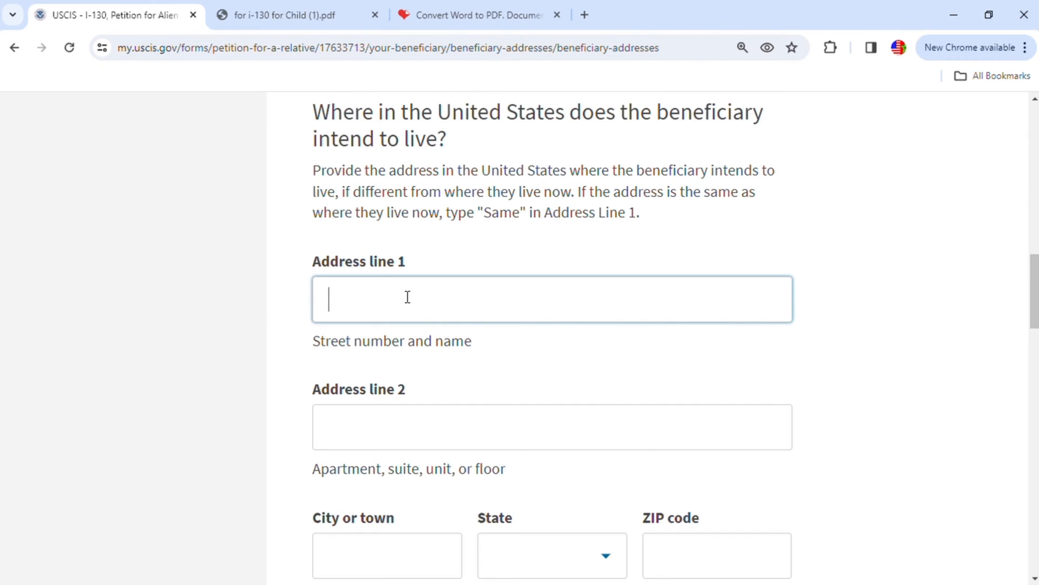
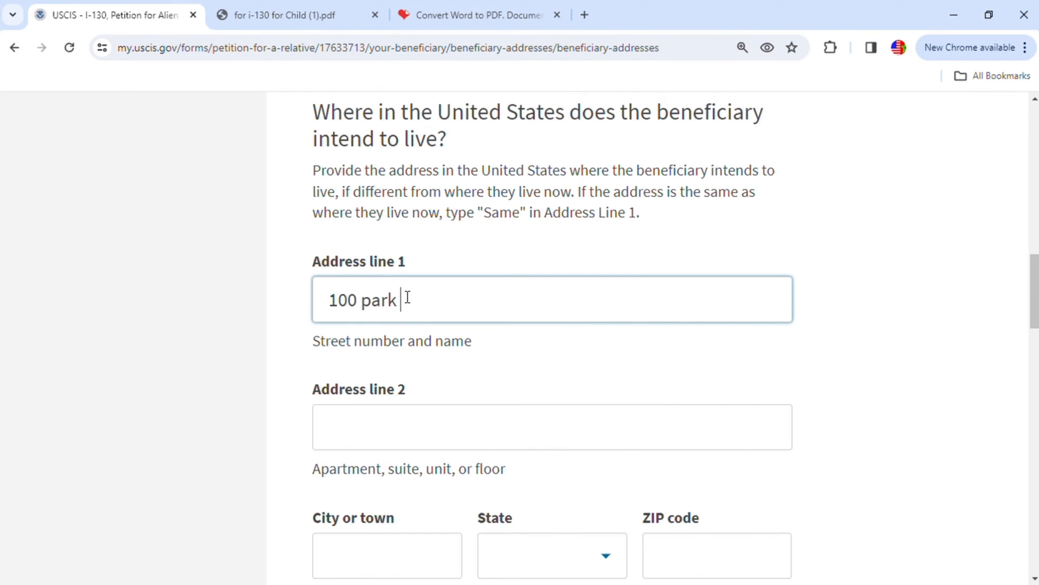
- Enter the city of the beneficiary's intended United States address and correct its spelling
left_click(390, 549)
type("indiapolis")
scroll(443, 490, "down", 4)
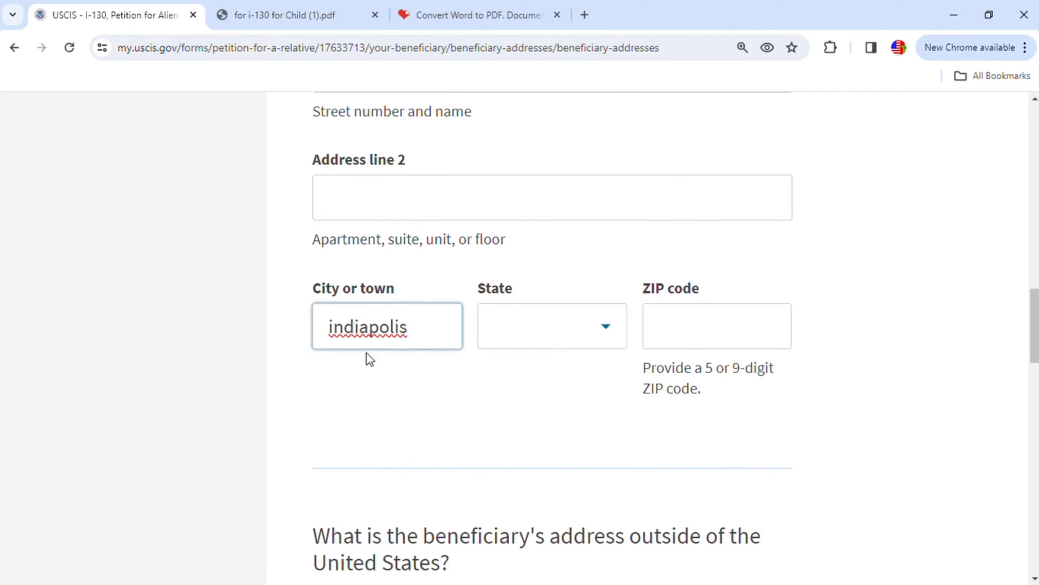
left_click(377, 328)
type("na")
- Set the state of the intended United States address to Indiana and enter its ZIP code
left_click(550, 347)
type("i")
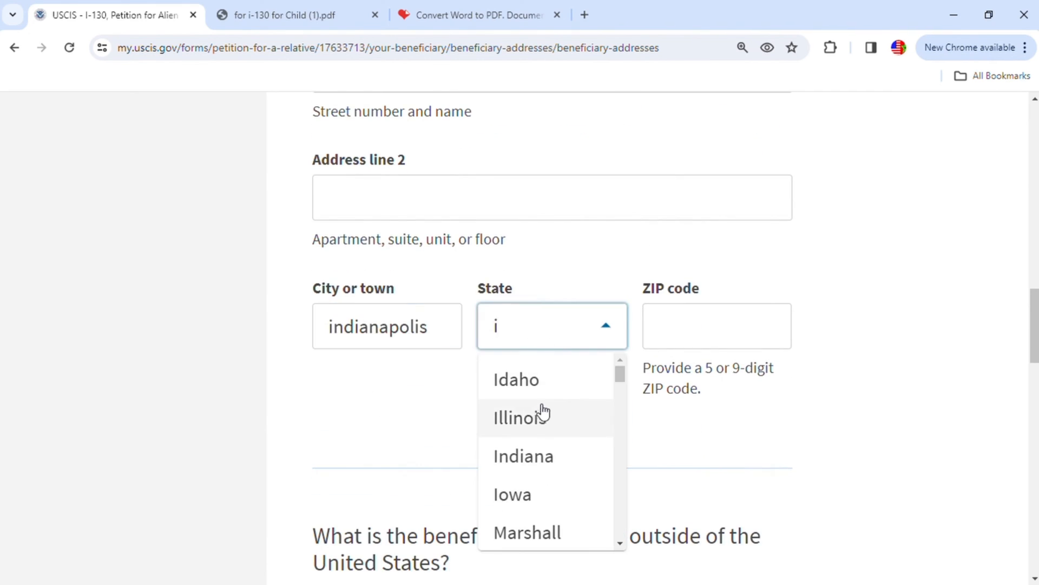
left_click(541, 458)
left_click(697, 330)
type("46254")
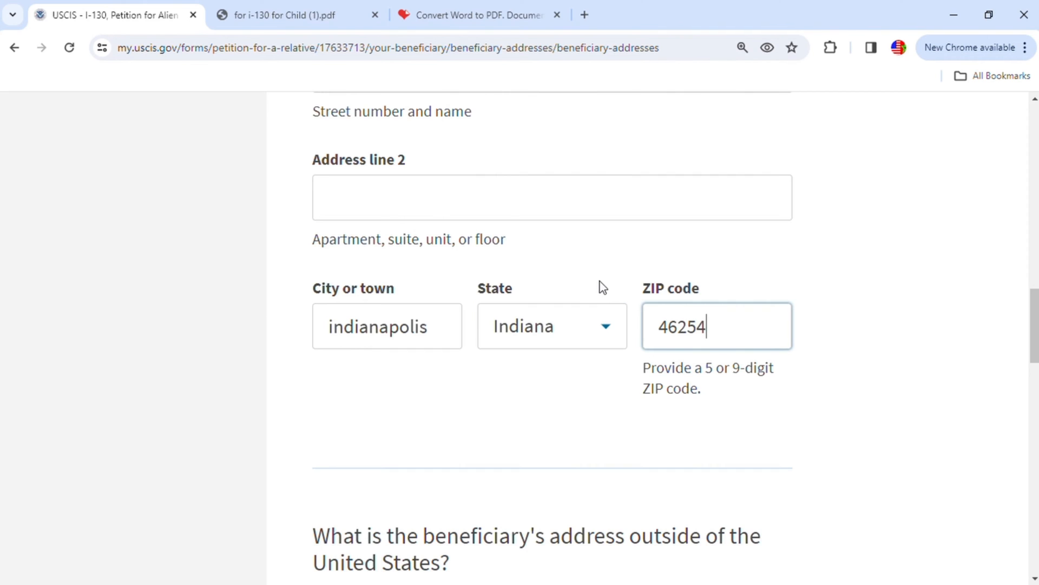
scroll(592, 301, "down", 3)
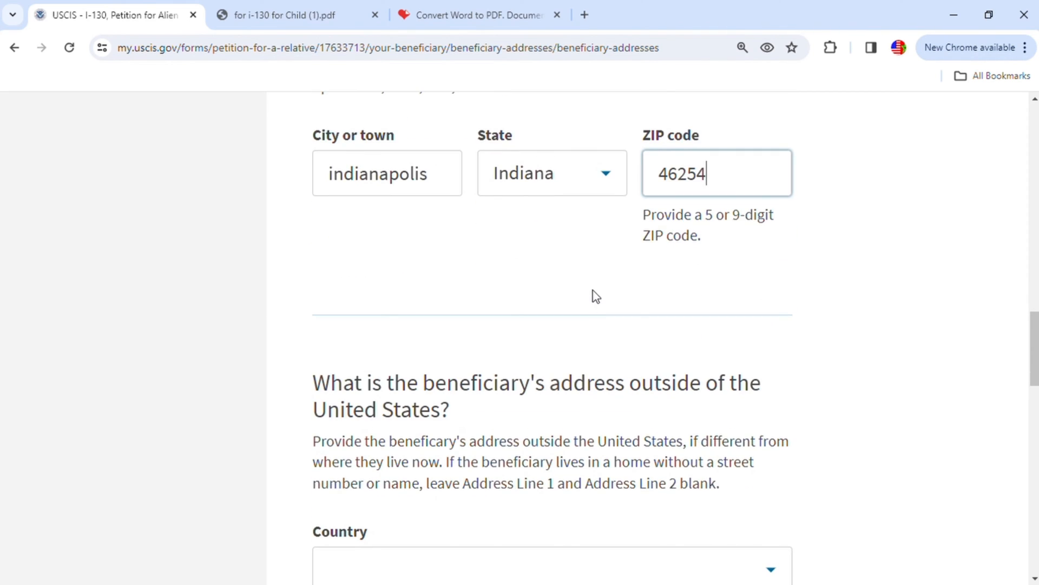
- Leave the beneficiary's address outside the United States blank and continue to the additional information section
scroll(585, 288, "down", 3)
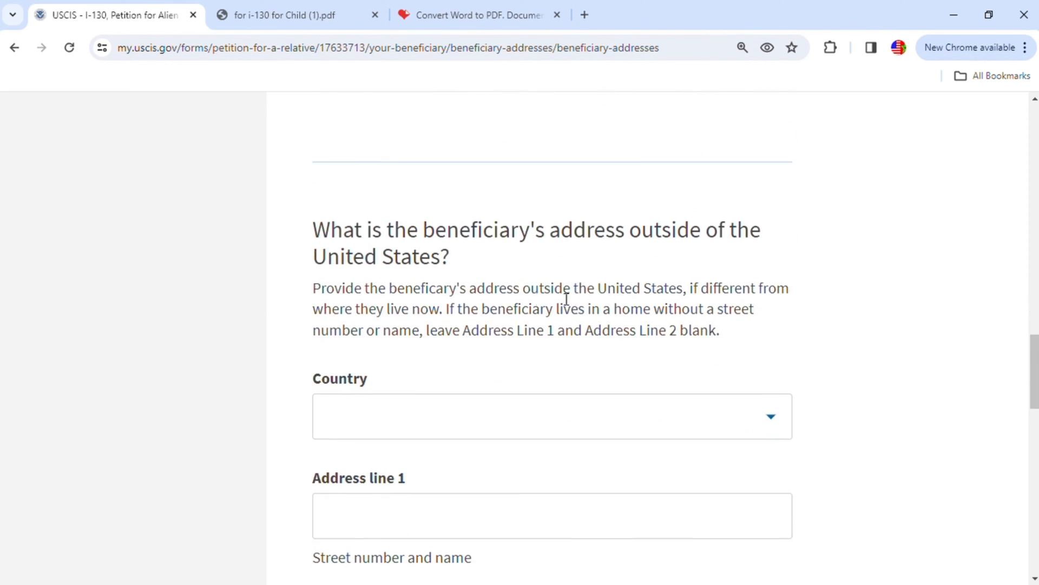
scroll(374, 252, "down", 2)
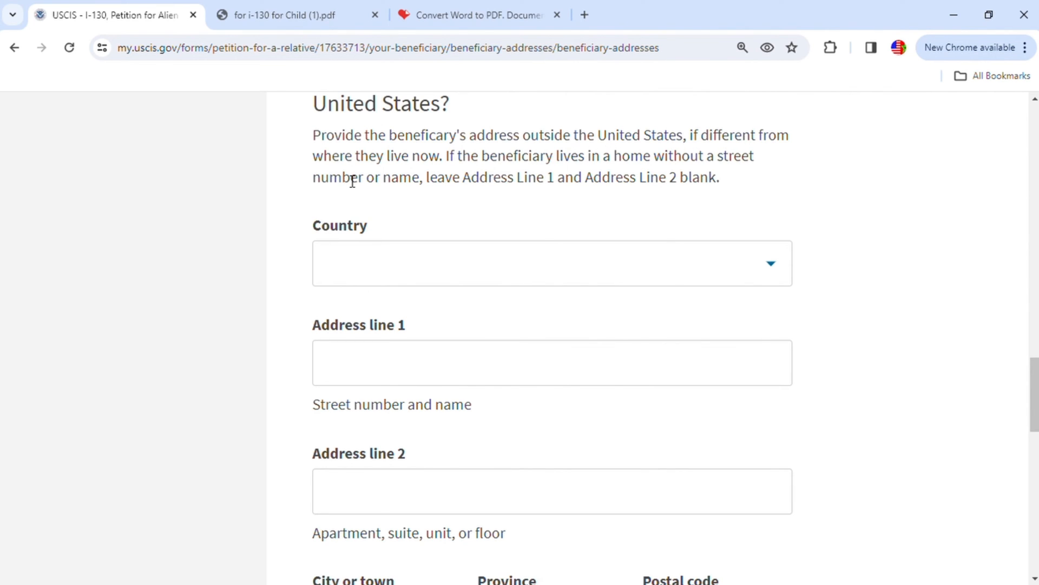
scroll(641, 327, "down", 4)
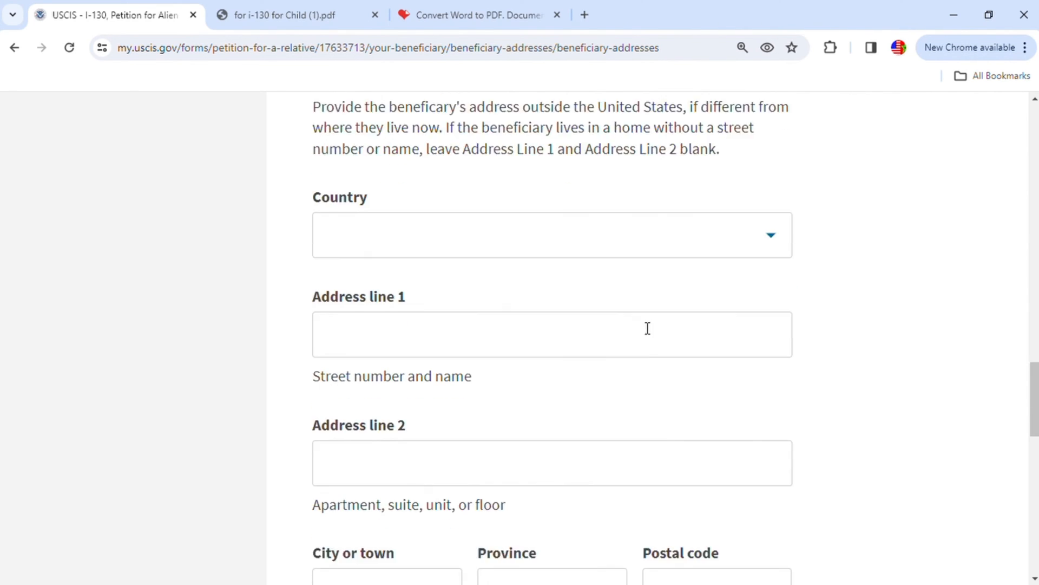
left_click(735, 560)
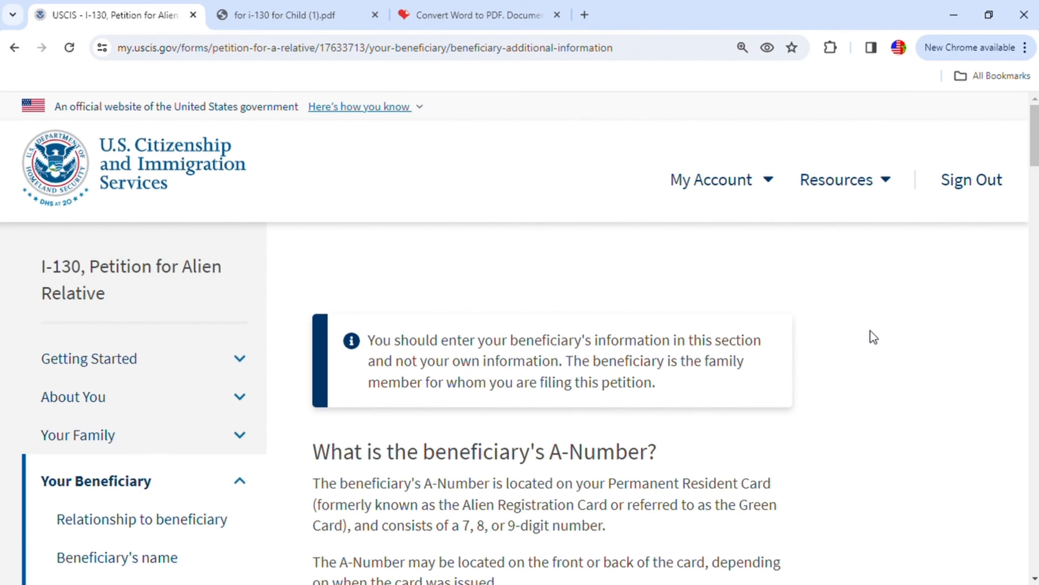
- Indicate that the beneficiary does not have an A-Number
scroll(872, 333, "down", 4)
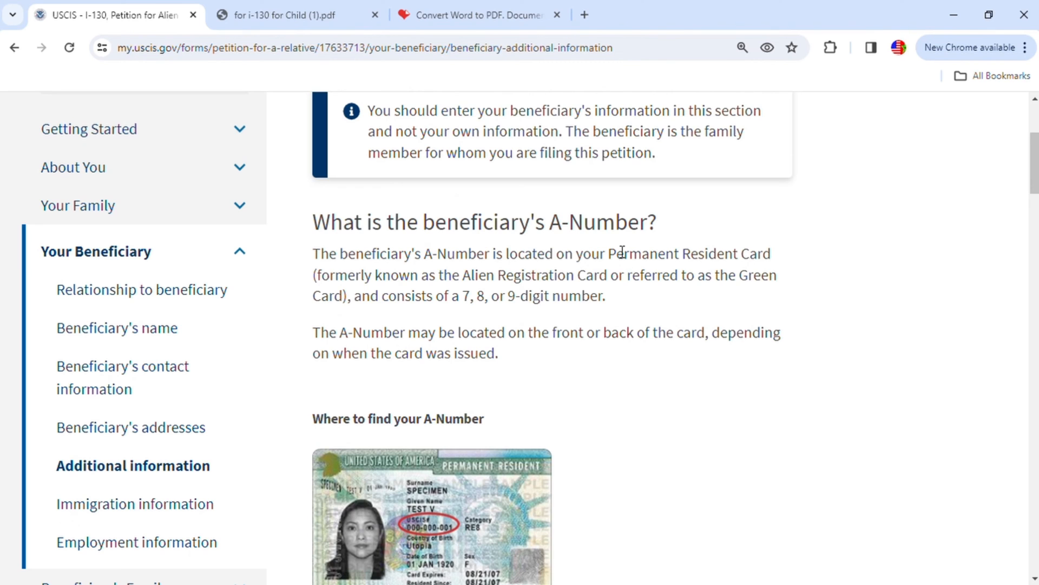
scroll(696, 277, "down", 7)
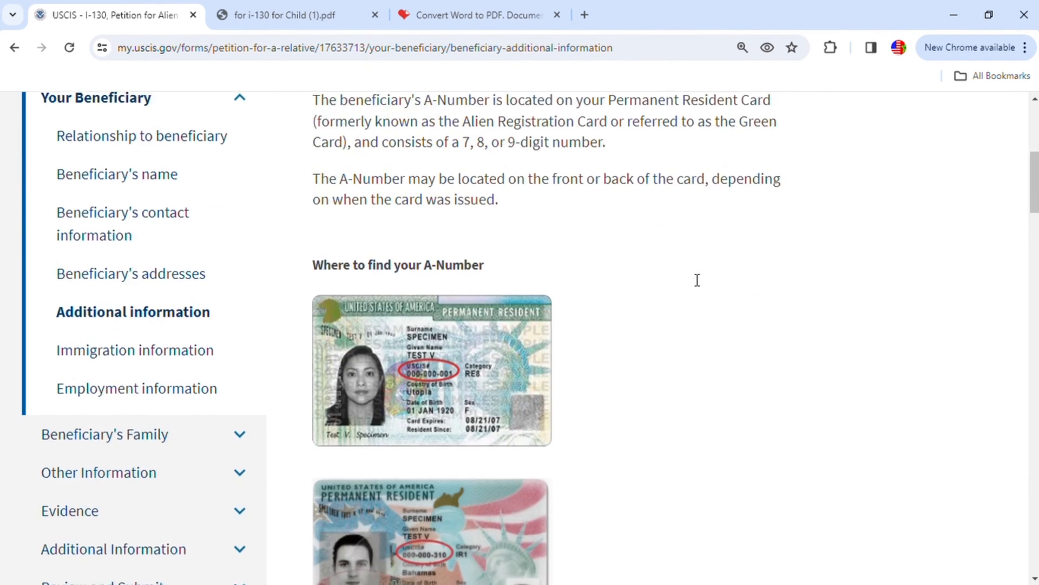
scroll(695, 275, "down", 3)
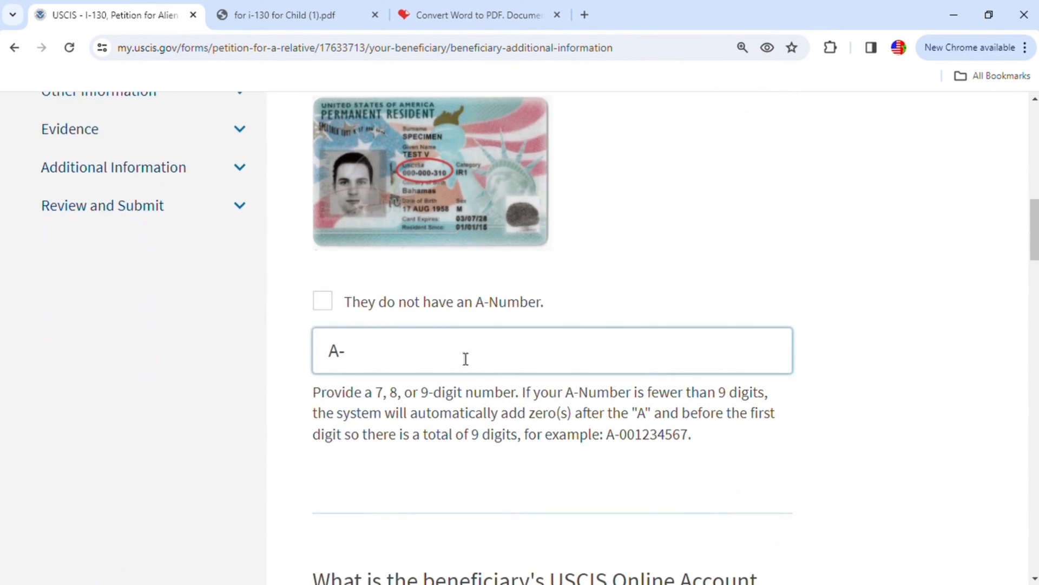
left_click(322, 302)
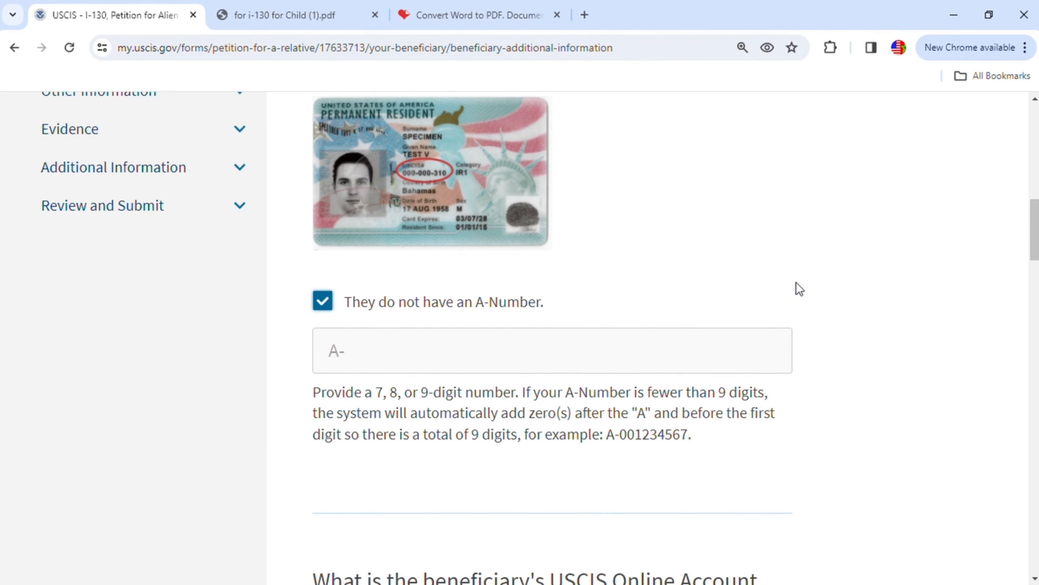
- Indicate that the beneficiary has neither a USCIS Online Account Number nor a U.S. Social Security Number
scroll(797, 287, "down", 7)
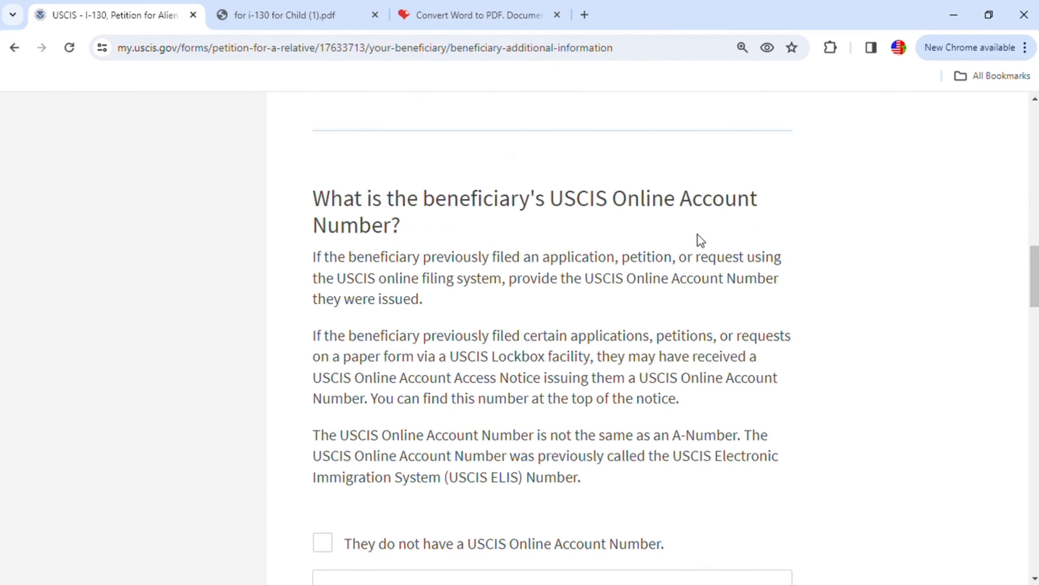
scroll(684, 242, "down", 4)
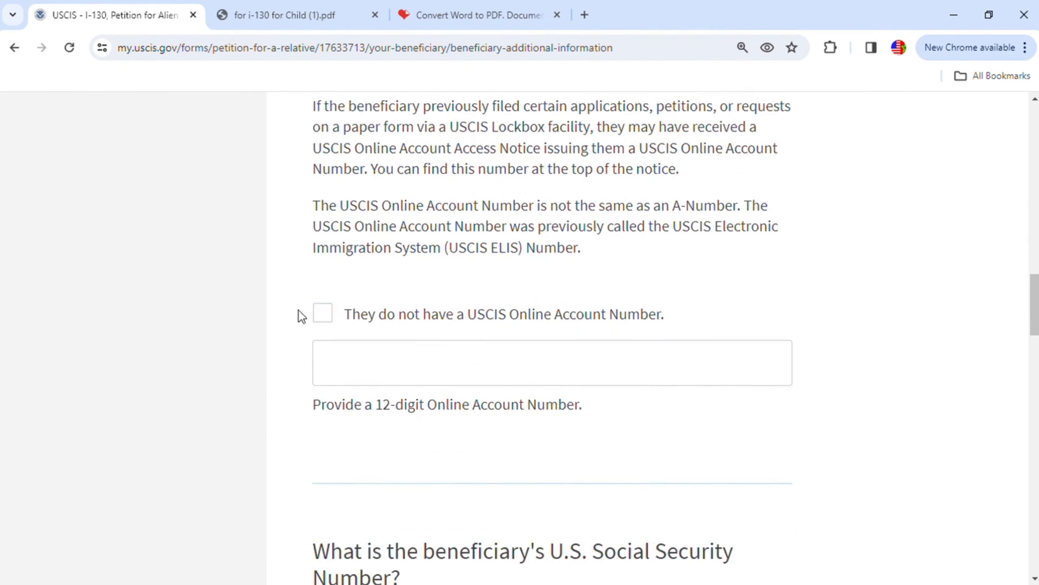
left_click(323, 314)
scroll(557, 319, "down", 6)
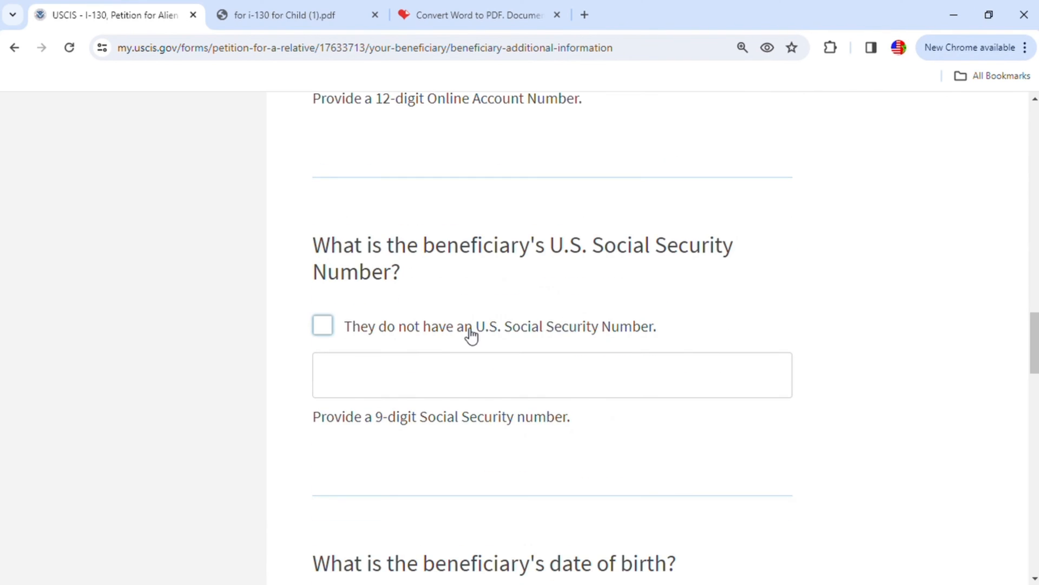
left_click(324, 328)
- Enter the beneficiary's date of birth in MM/DD/YYYY format
scroll(790, 340, "down", 6)
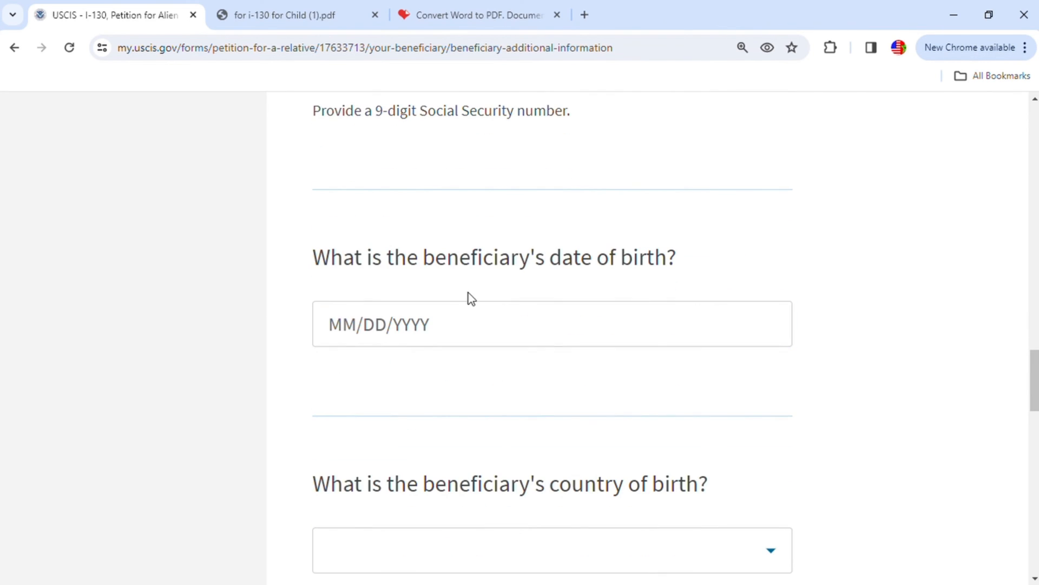
left_click(417, 317)
left_click(360, 332)
type("01/")
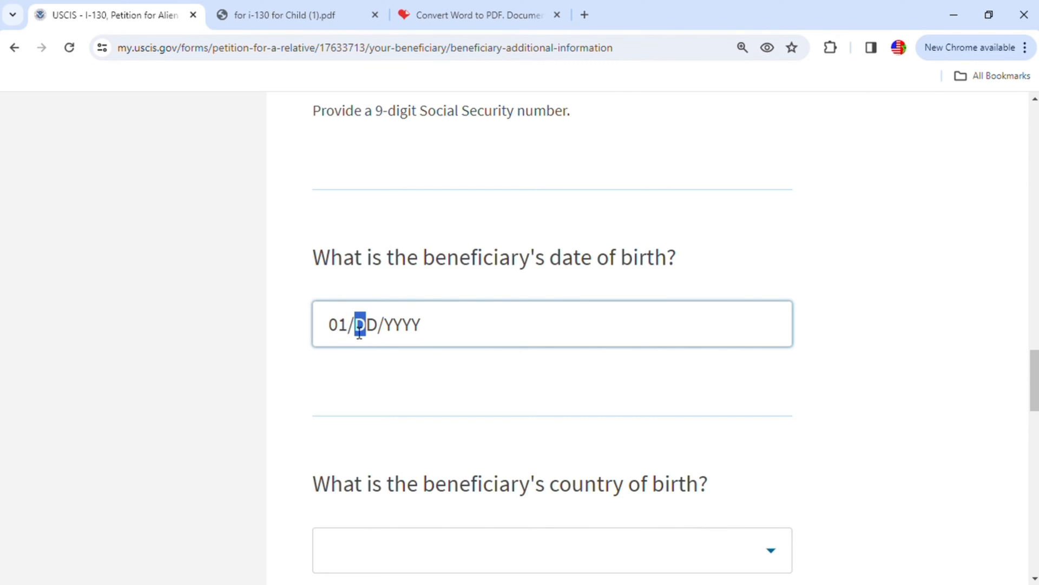
type("01/202")
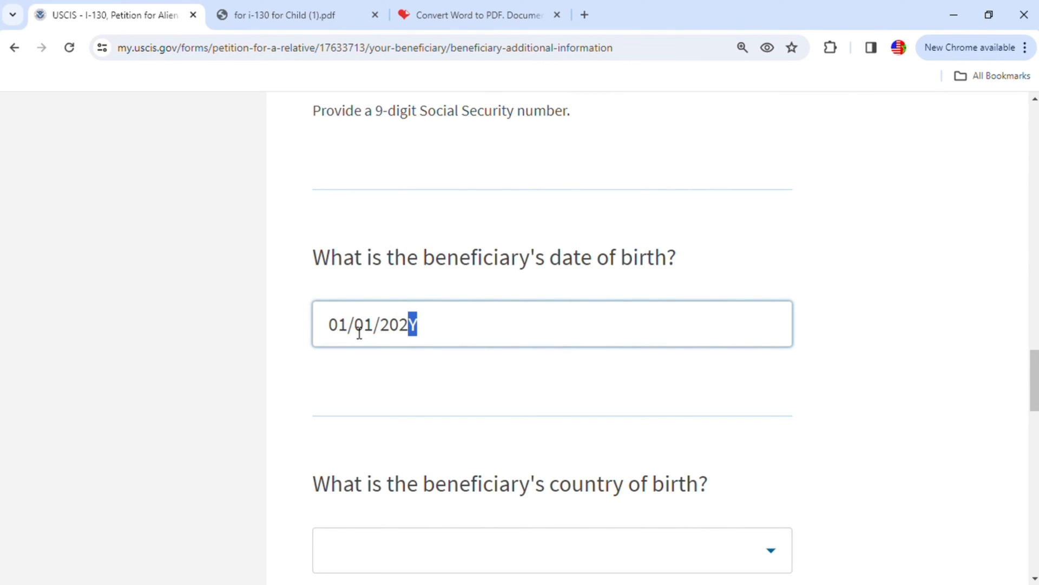
type("2")
- Set the beneficiary's country of birth to Morocco and enter khenifra as the city of birth
scroll(484, 428, "down", 3)
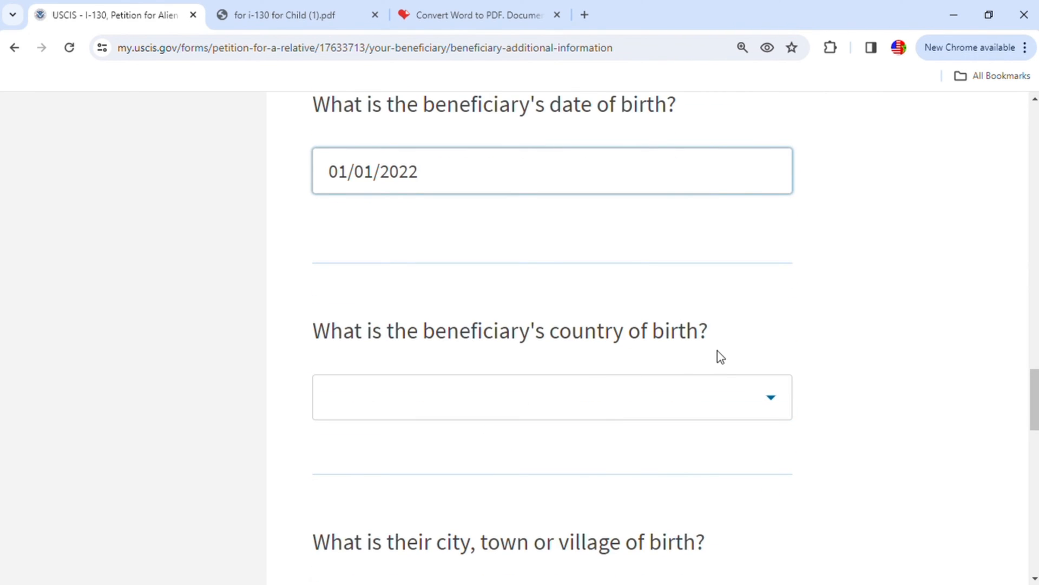
left_click(756, 406)
type("mo")
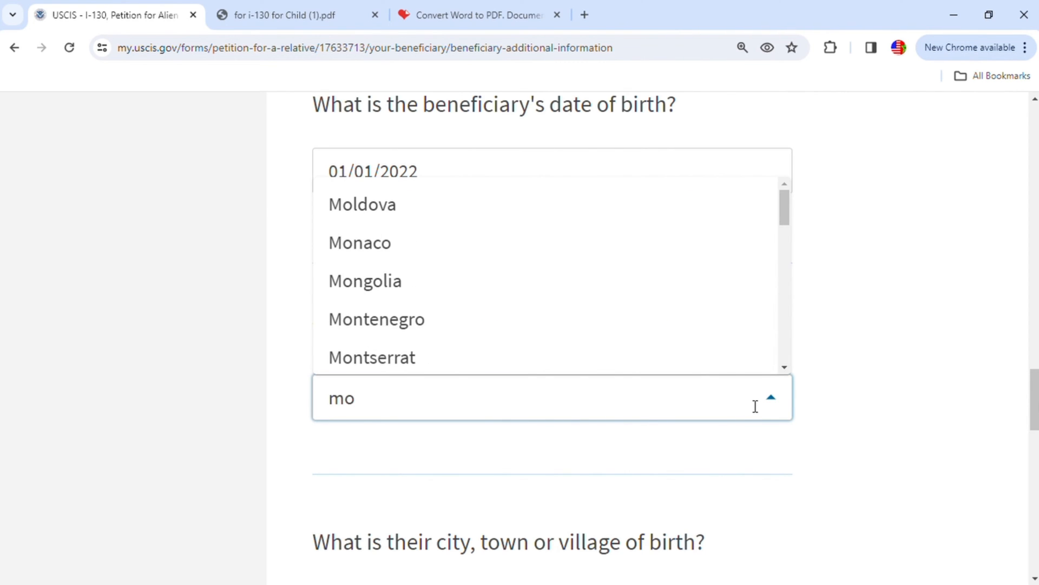
type("r")
left_click(364, 252)
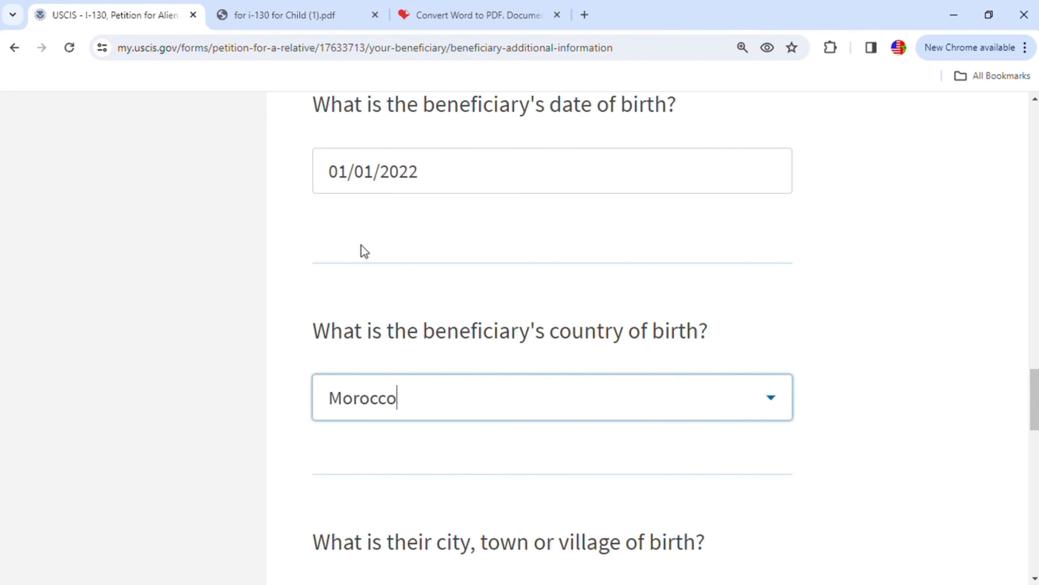
scroll(496, 488, "down", 3)
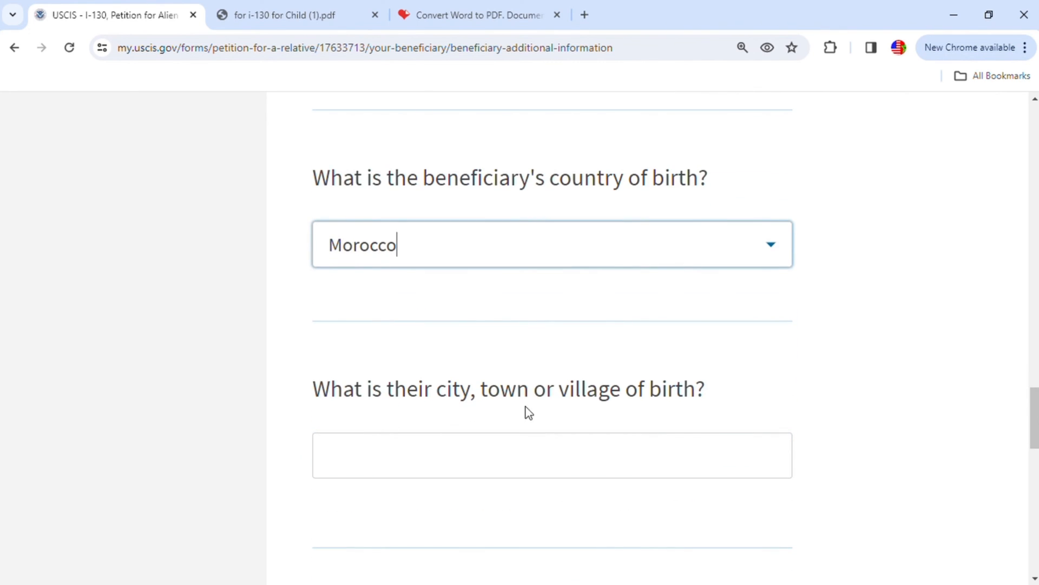
left_click(638, 445)
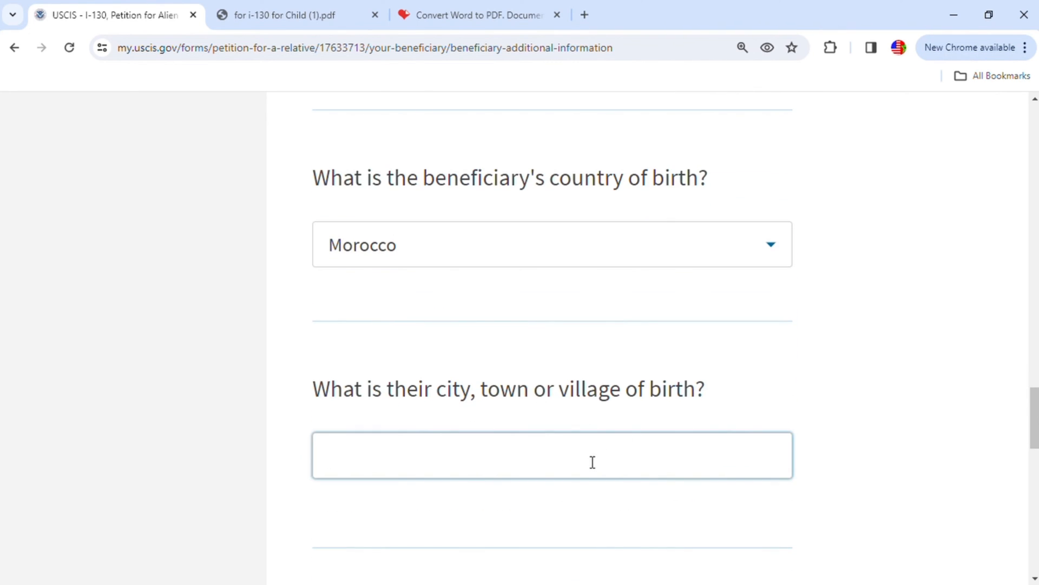
type("khenifra")
- Set the beneficiary's gender to Male and continue to the immigration information section
scroll(640, 471, "down", 5)
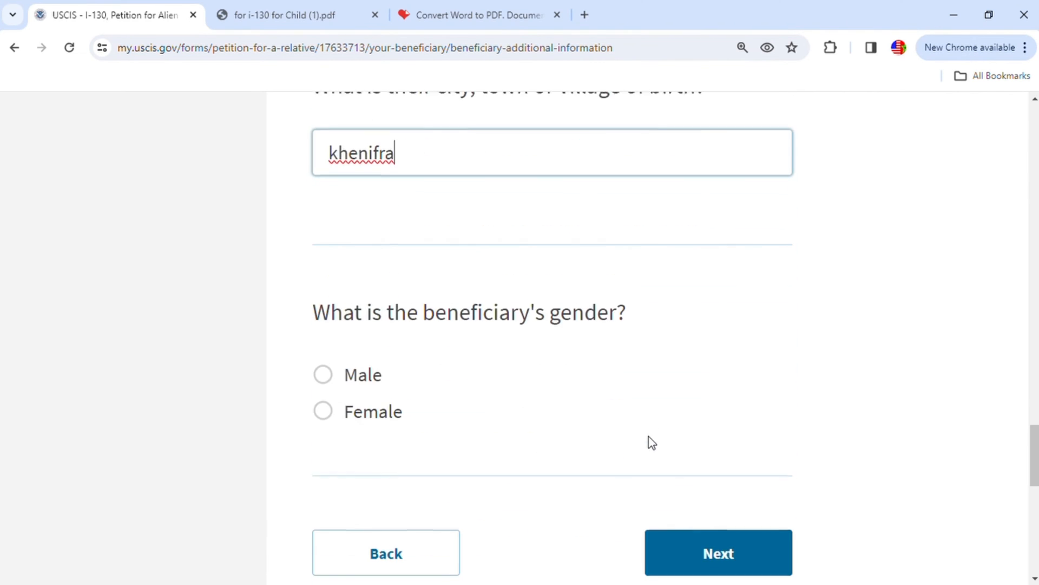
left_click(330, 373)
scroll(590, 408, "down", 3)
left_click(731, 394)
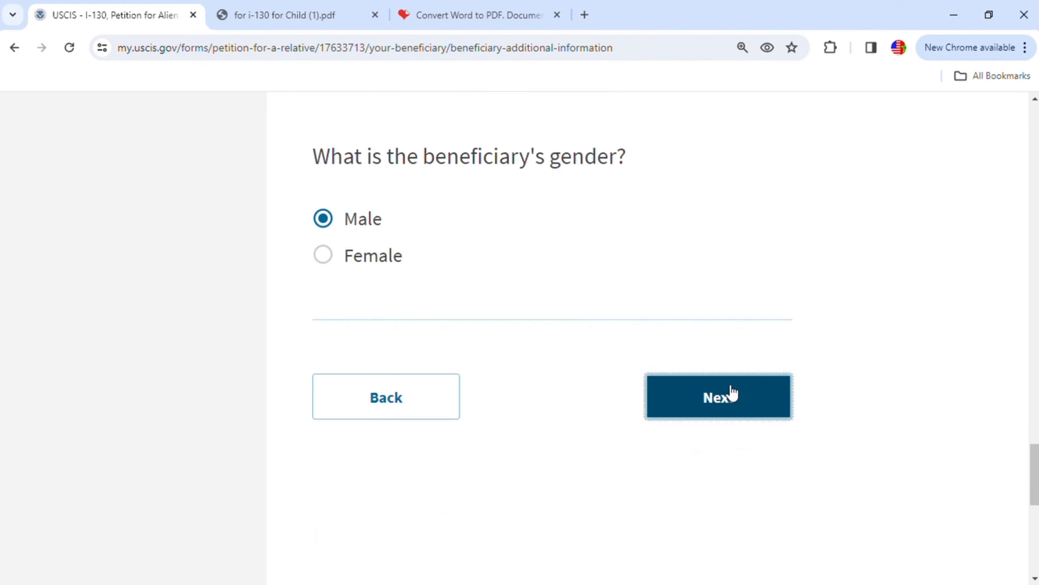
- Answer No to whether the beneficiary was ever in the United States and enter the beneficiary's passport number
scroll(694, 425, "down", 5)
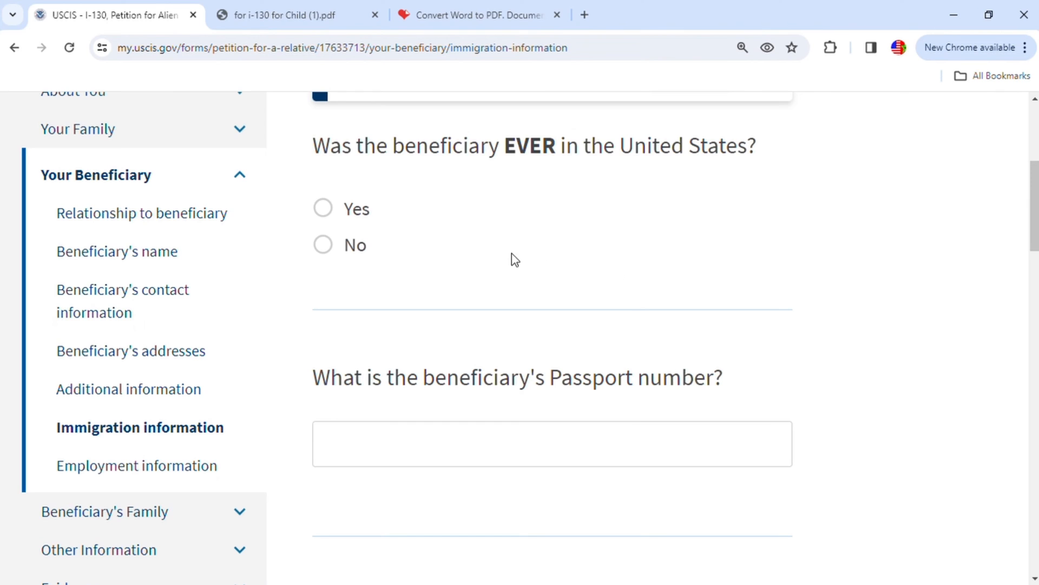
left_click(339, 252)
left_click(528, 430)
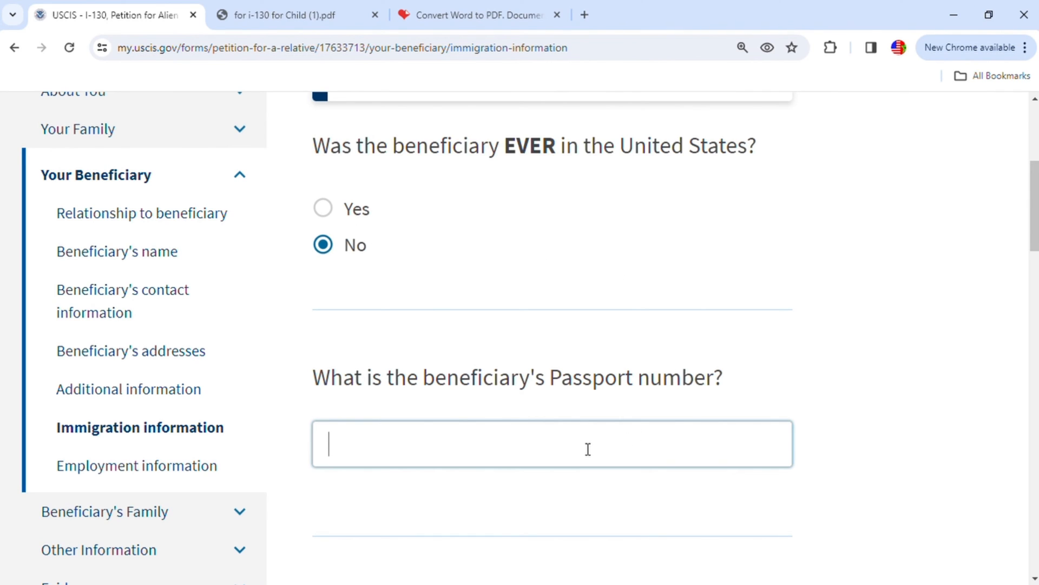
type("WL123456")
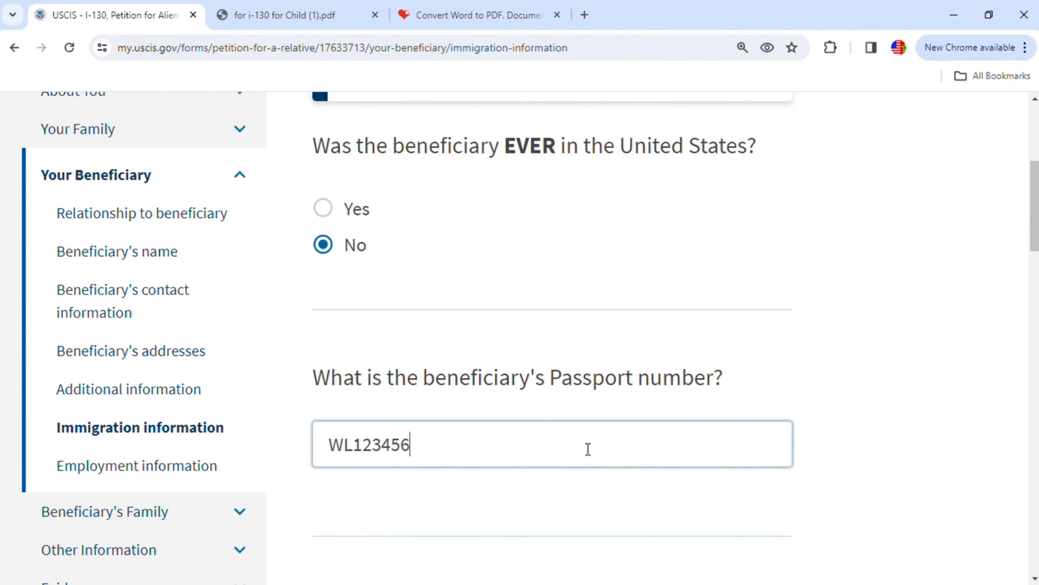
type("789")
- Leave the travel document number blank and set the country of issuance for the beneficiary's passport to Morocco
scroll(587, 450, "down", 5)
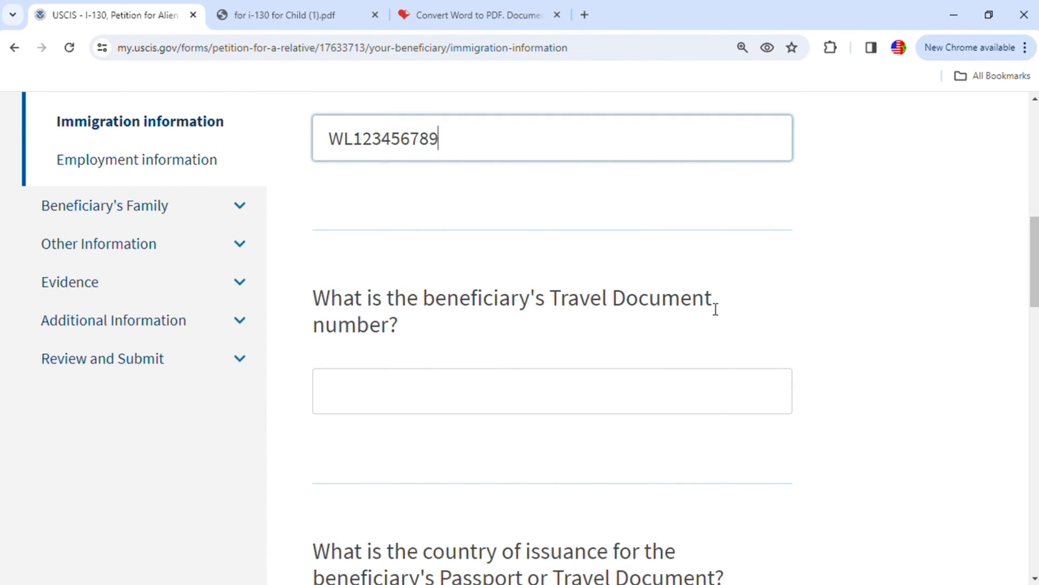
left_click(607, 402)
scroll(606, 402, "down", 3)
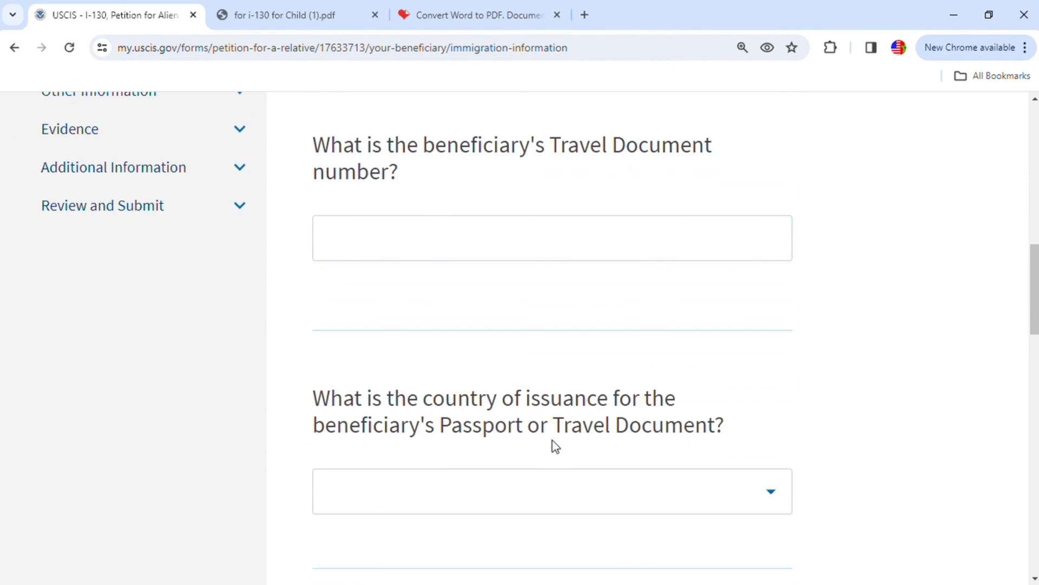
scroll(560, 443, "down", 1)
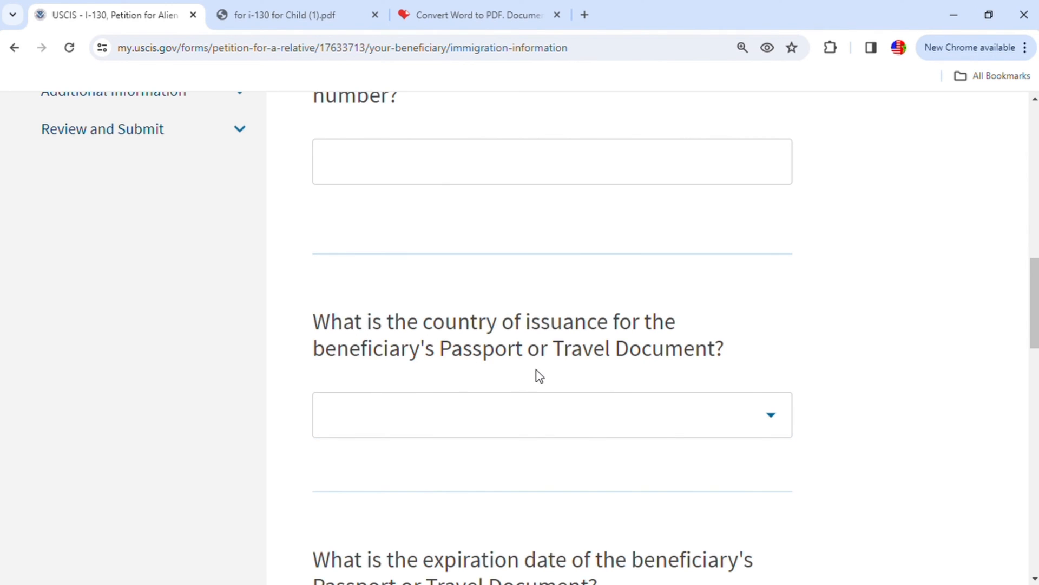
scroll(698, 393, "down", 1)
scroll(701, 395, "down", 1)
left_click(767, 340)
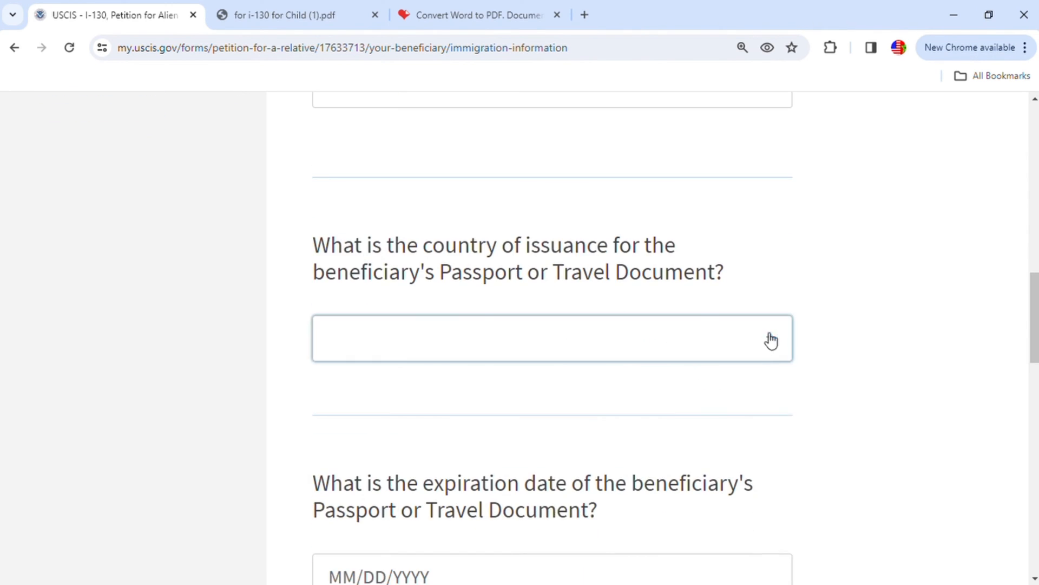
type("mor")
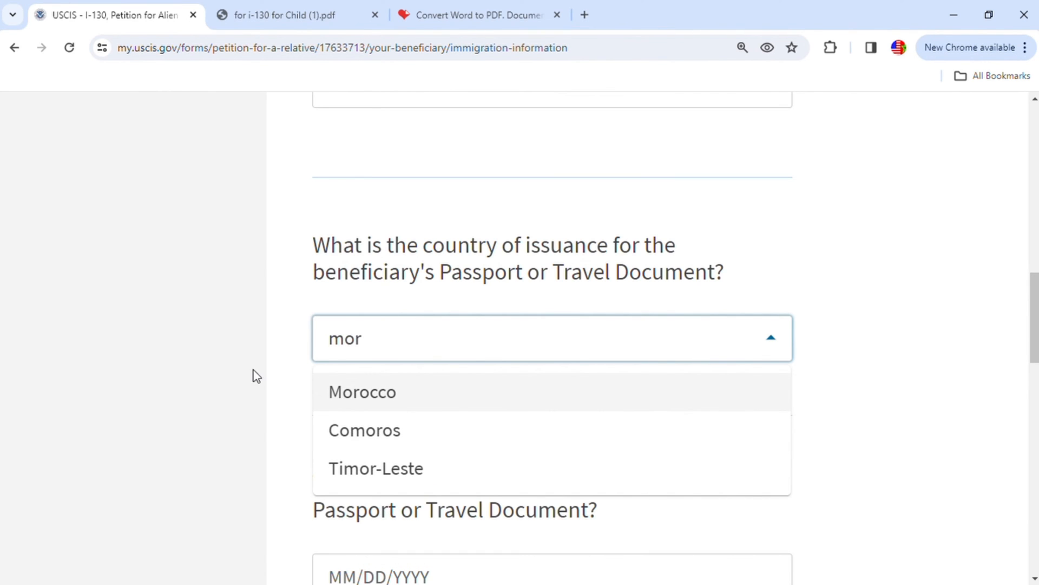
left_click(359, 399)
- Set the passport's expiration date to 01/01/2028 and answer No to whether the beneficiary was ever in immigration proceedings
scroll(722, 487, "down", 3)
left_click(533, 429)
scroll(533, 429, "down", 1)
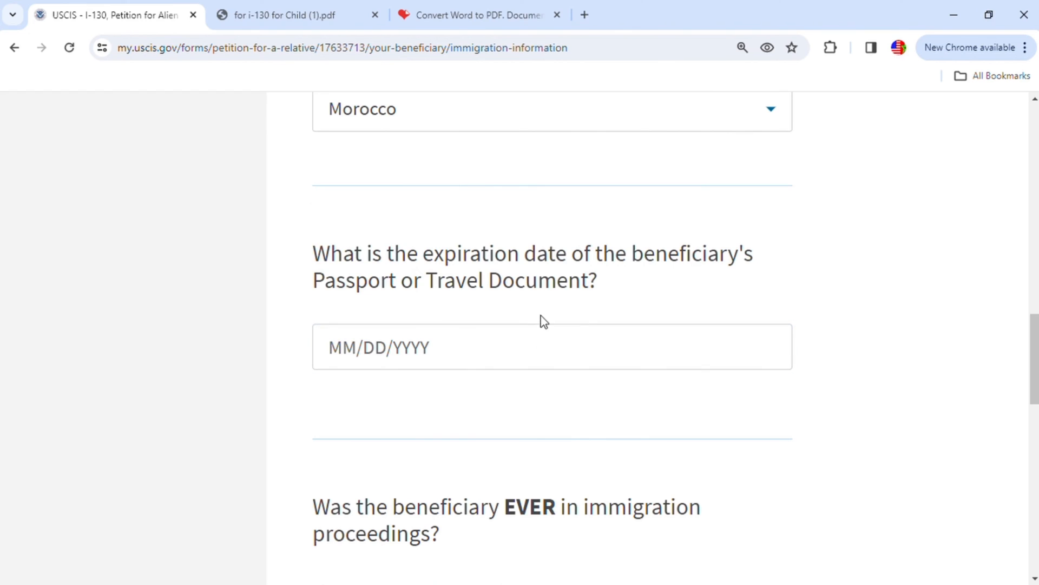
left_click(423, 358)
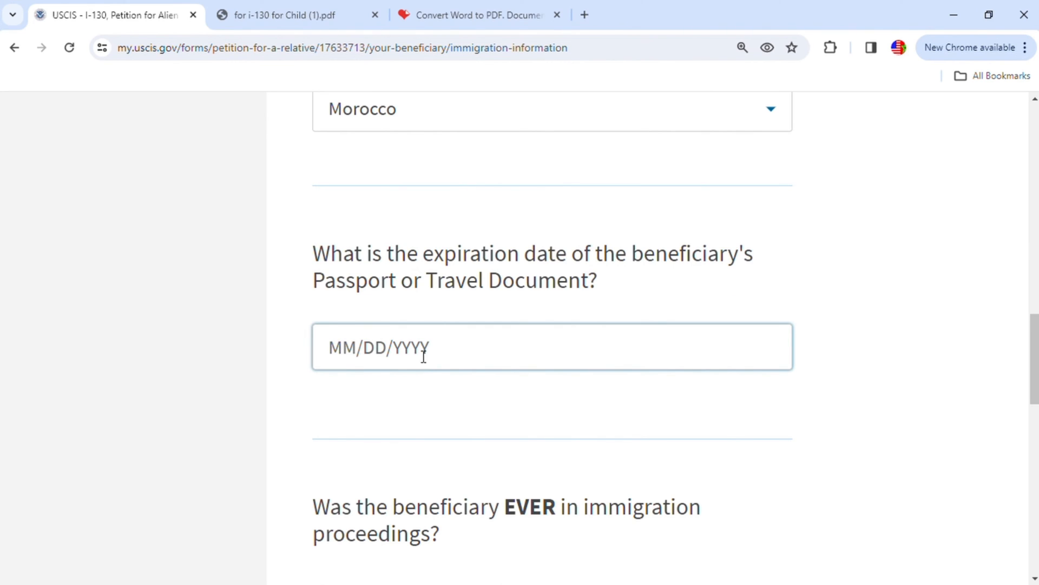
left_click(352, 357)
type("01/")
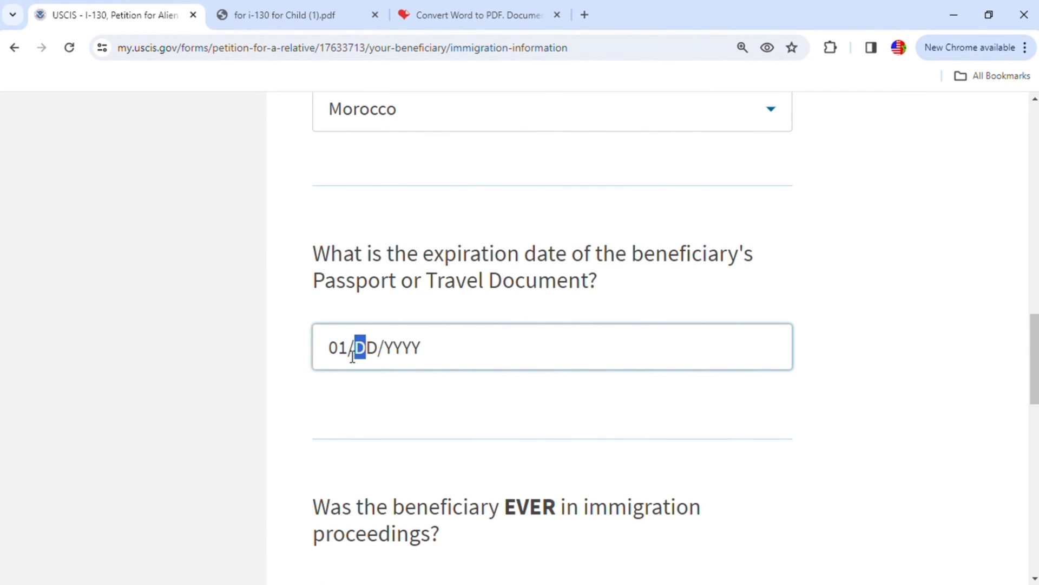
type("01/2028")
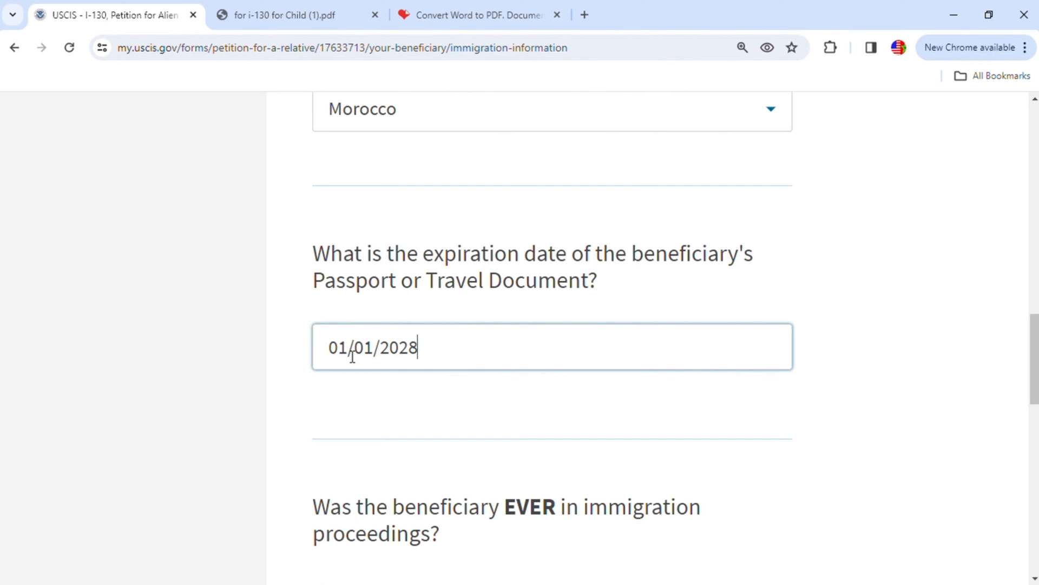
scroll(478, 452, "down", 5)
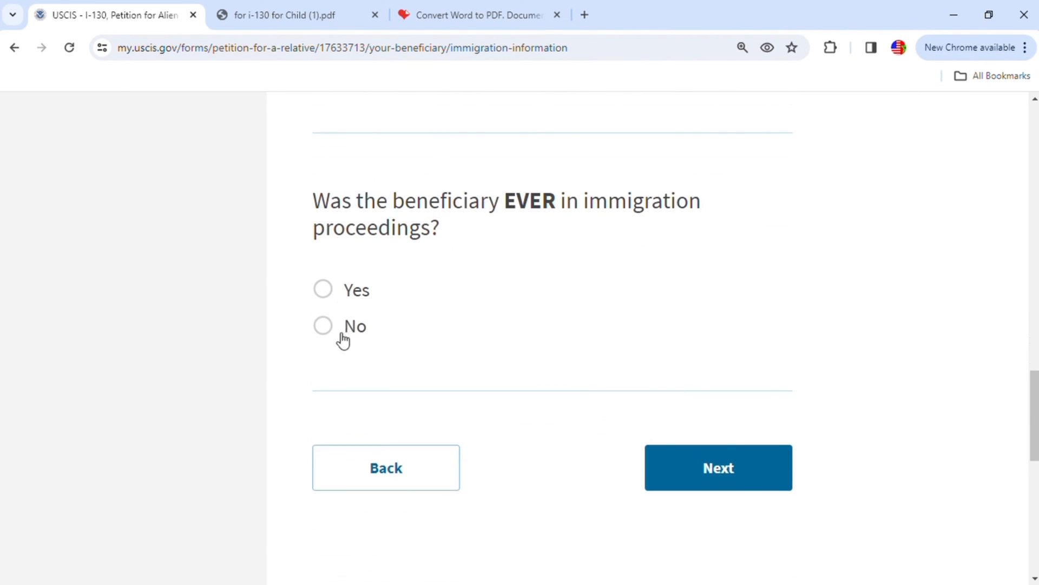
left_click(323, 326)
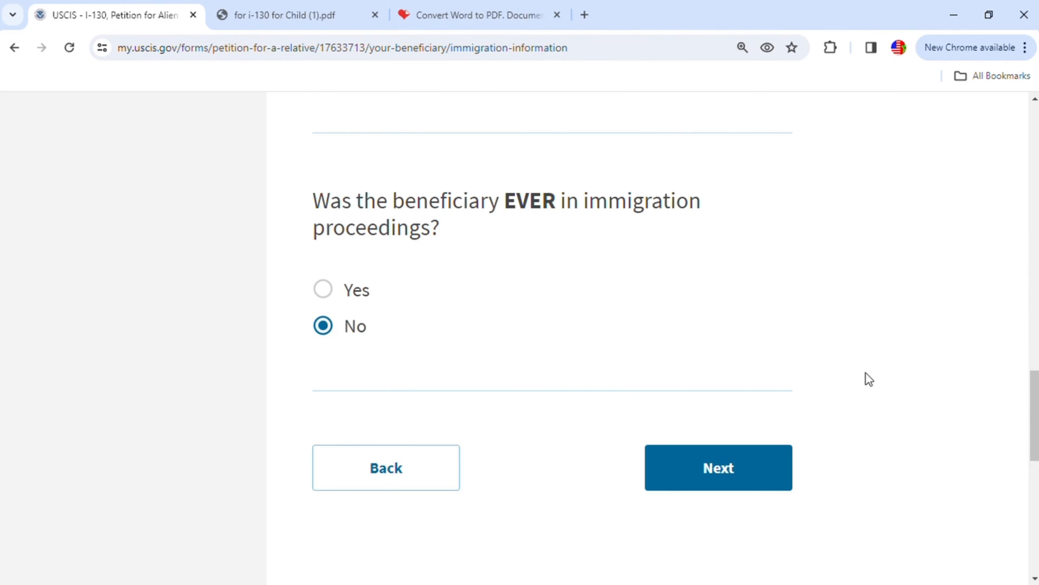
- Continue to the beneficiary's employment information and enter Unemployed as the name of the current employer
left_click(758, 472)
scroll(820, 372, "down", 3)
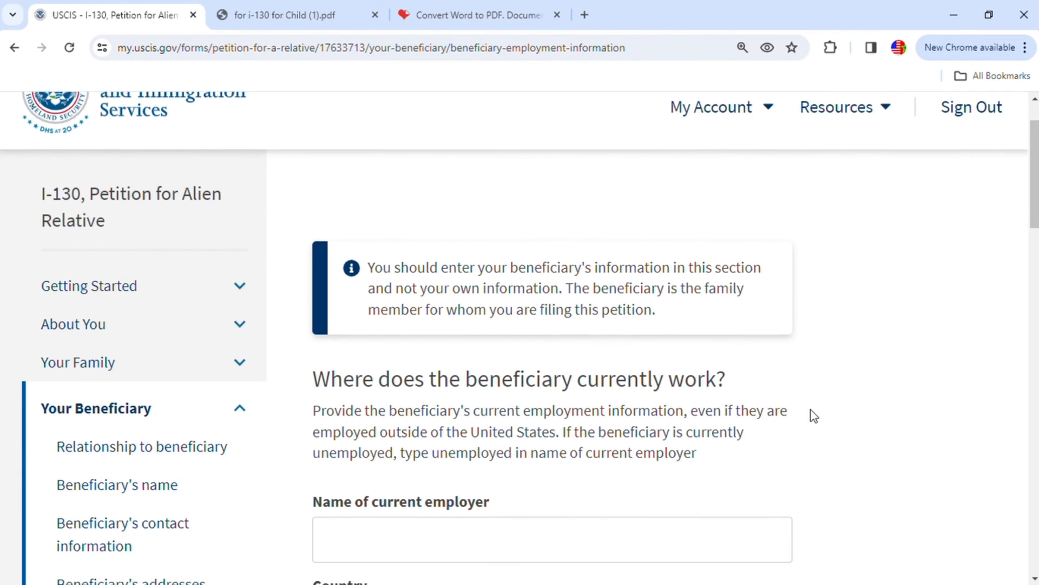
scroll(802, 425, "down", 3)
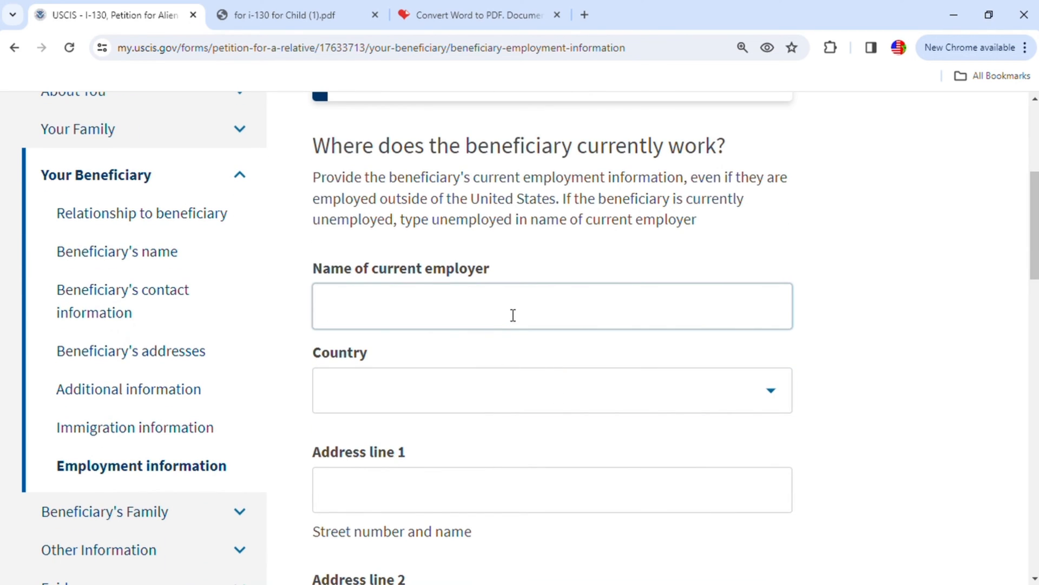
type("Une")
type("m")
type("pl")
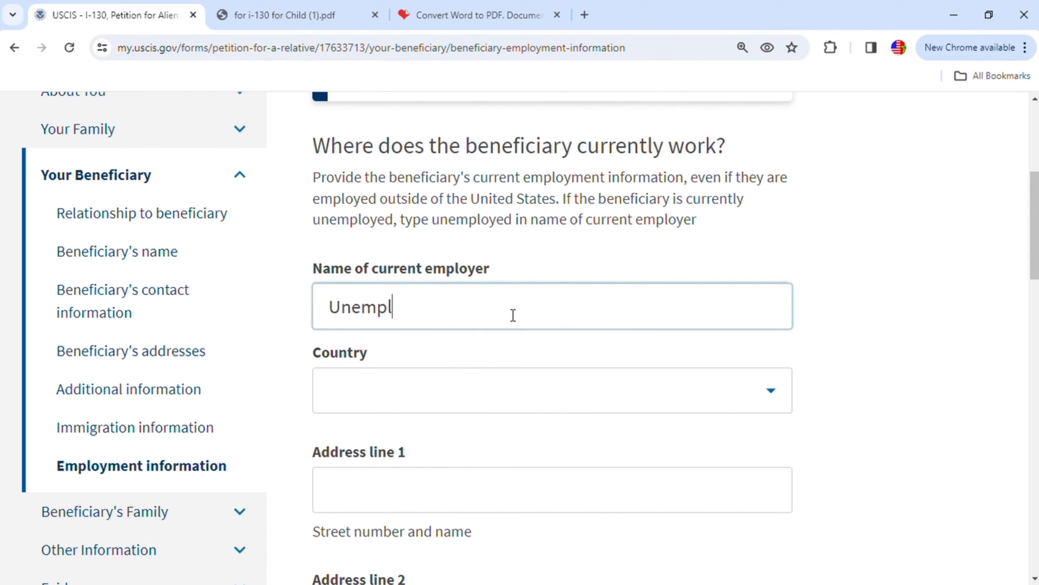
type("oyed")
- Leave the employer's country and address fields blank and continue to the beneficiary's marital status section
scroll(488, 379, "down", 5)
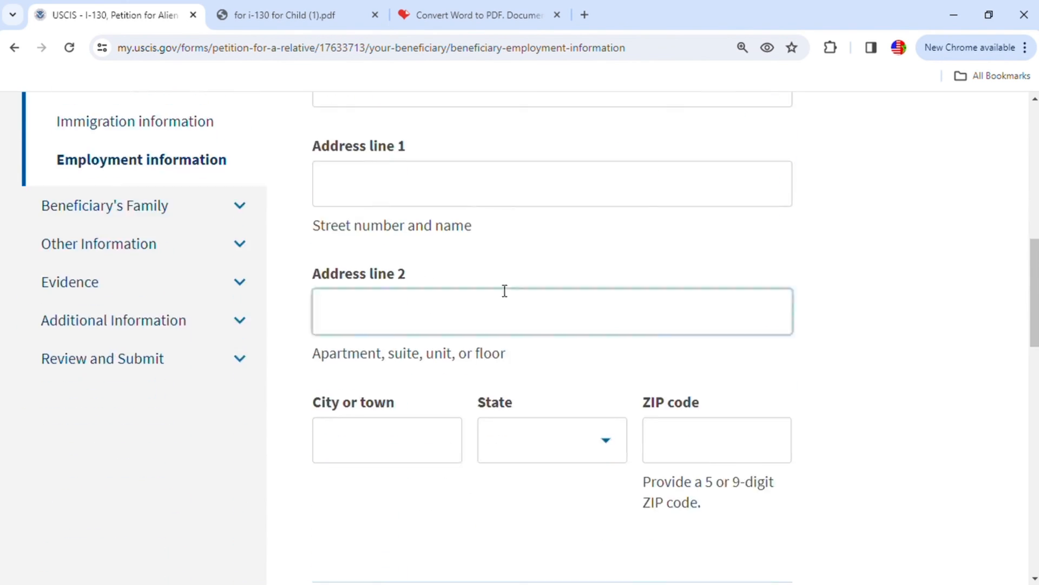
scroll(653, 338, "up", 4)
scroll(655, 331, "up", 3)
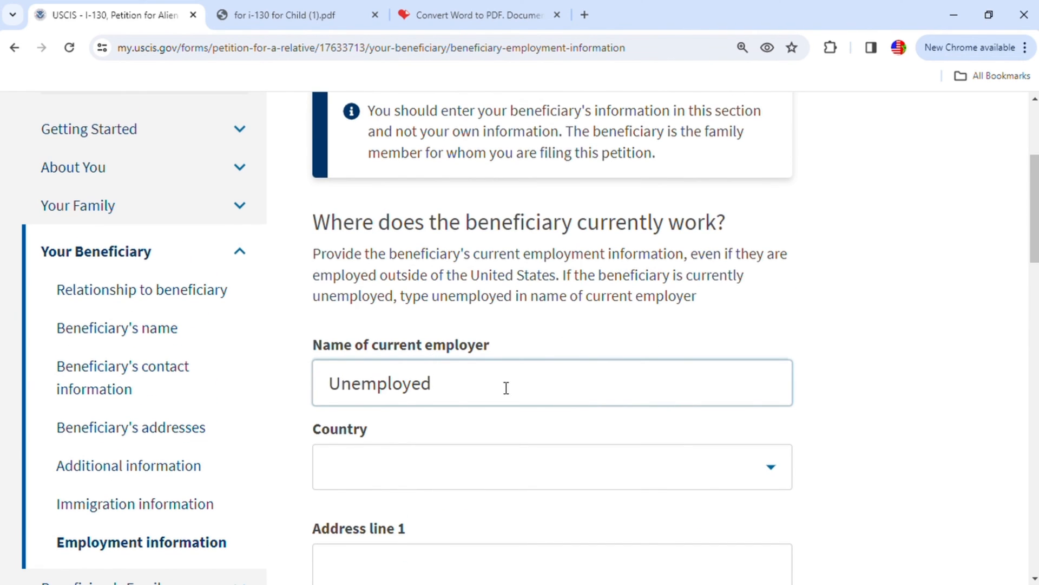
scroll(703, 393, "down", 4)
scroll(726, 430, "down", 5)
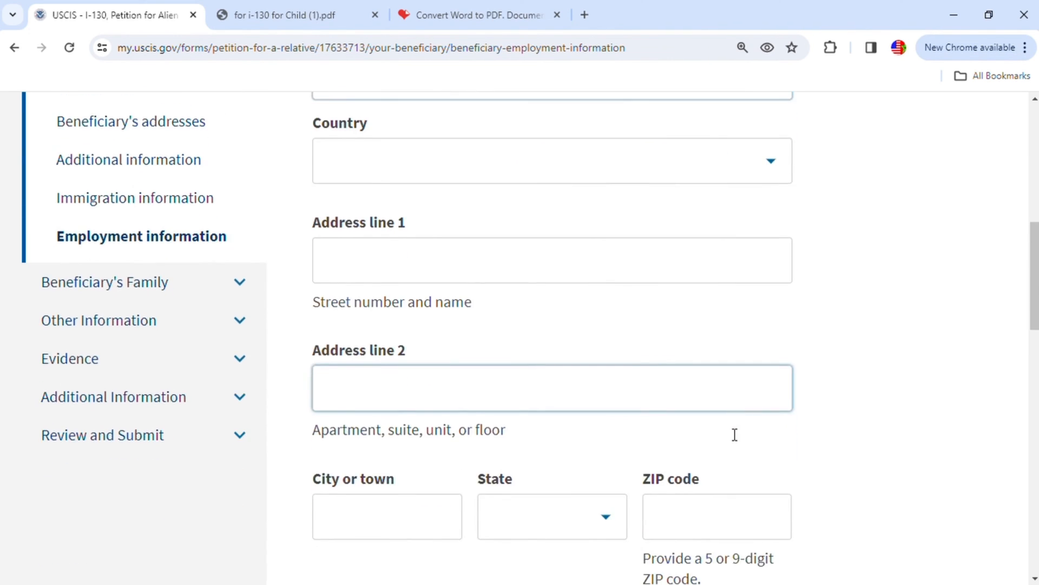
scroll(807, 466, "down", 4)
left_click(752, 501)
- Set the beneficiary's marital status to Single, Never Married and continue to the additional family section
scroll(755, 404, "down", 3)
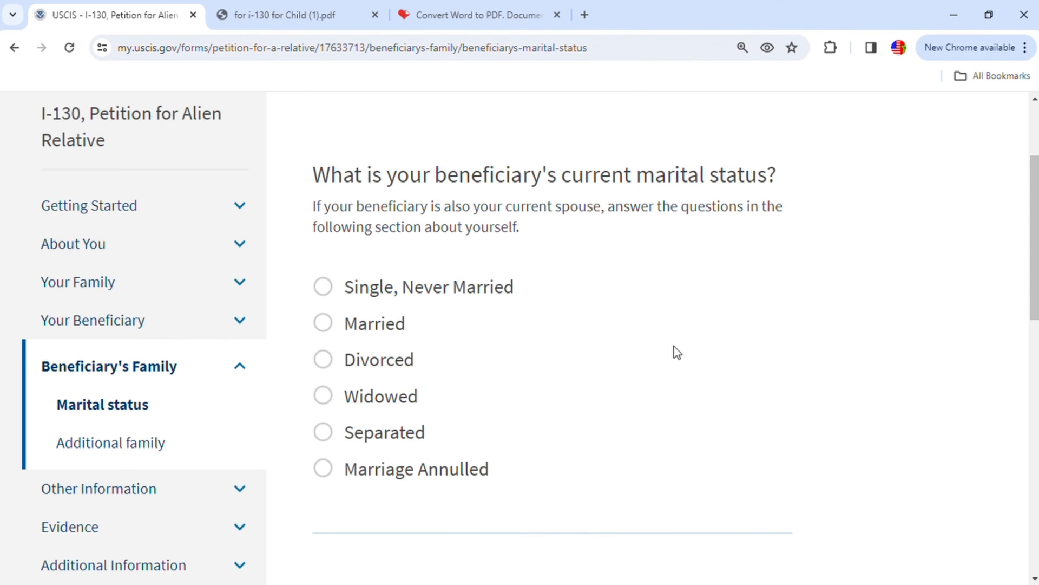
left_click(328, 287)
scroll(708, 355, "down", 2)
scroll(708, 355, "down", 3)
left_click(719, 378)
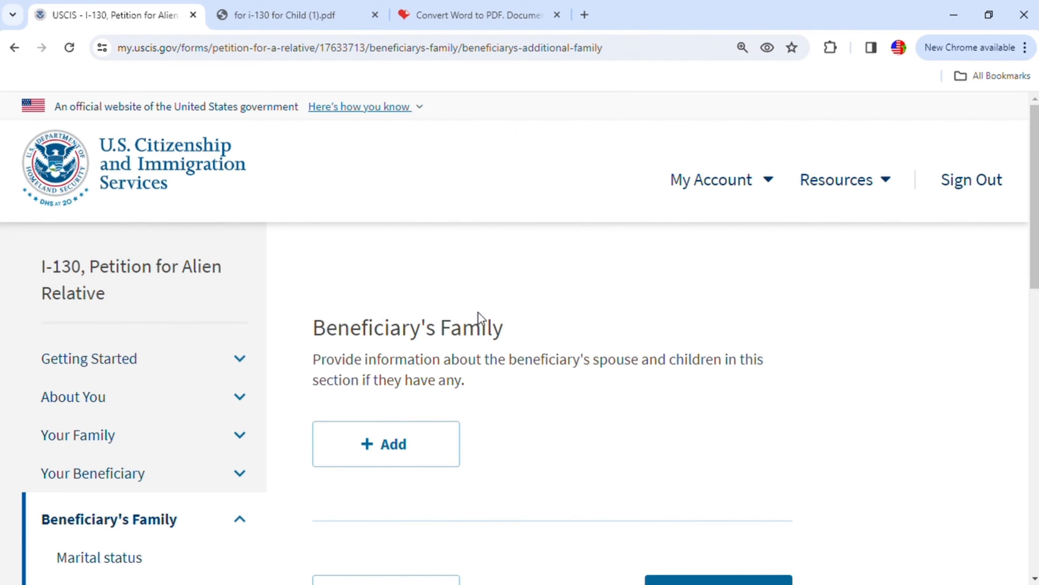
- Skip adding a spouse or children for the beneficiary and continue to the adjustment of status section
scroll(629, 361, "down", 1)
scroll(629, 361, "down", 1)
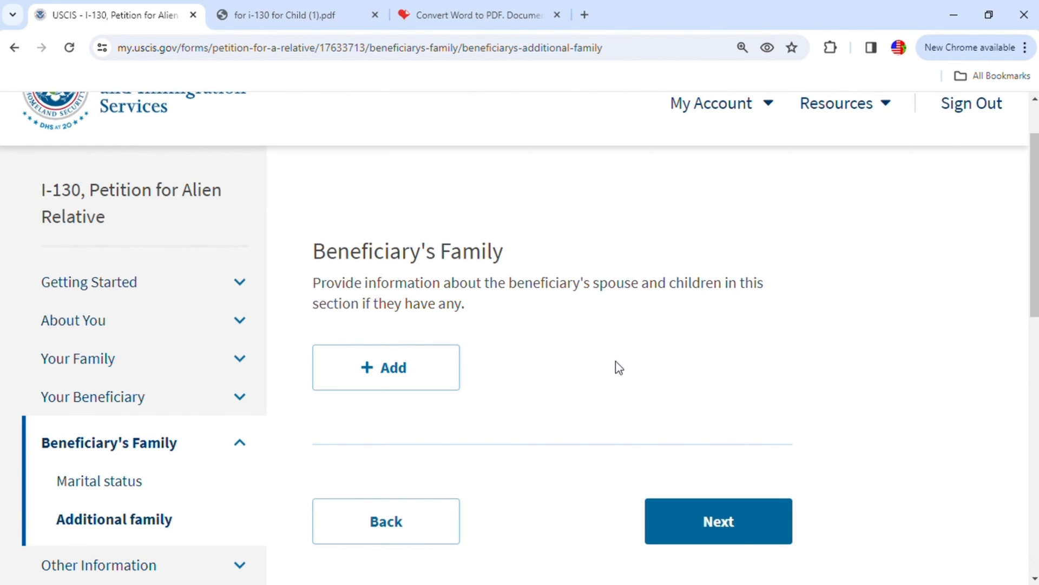
left_click(720, 531)
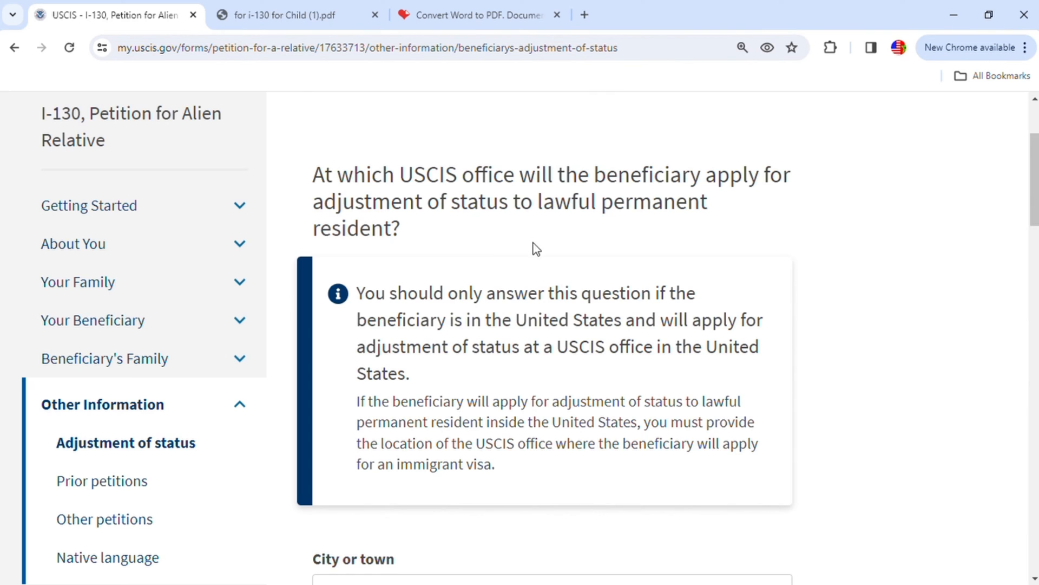
- Leave the USCIS office location blank and set the country of the U.S. Embassy or Consulate to Morocco
scroll(614, 251, "down", 2)
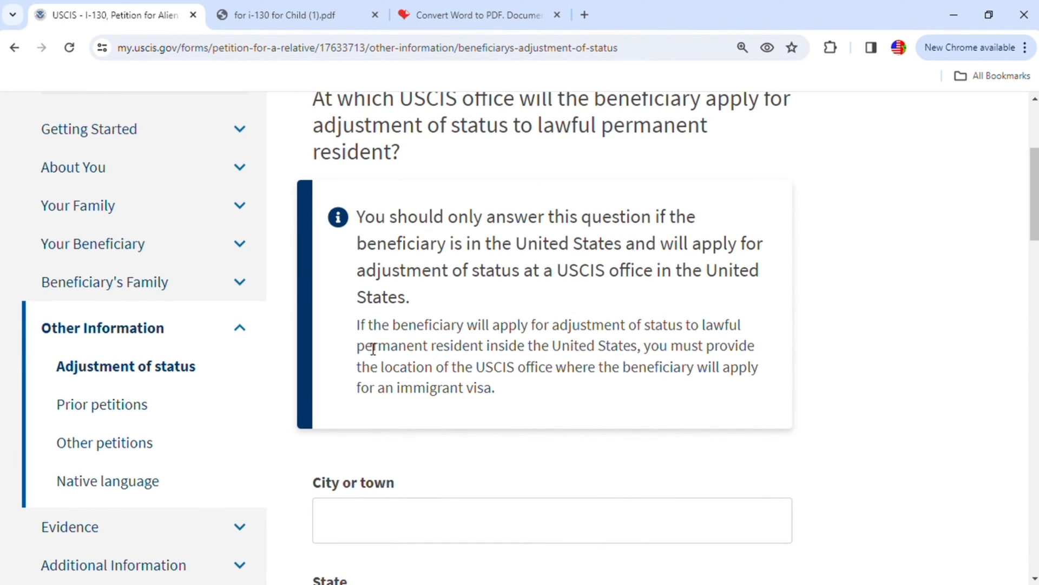
scroll(595, 339, "down", 4)
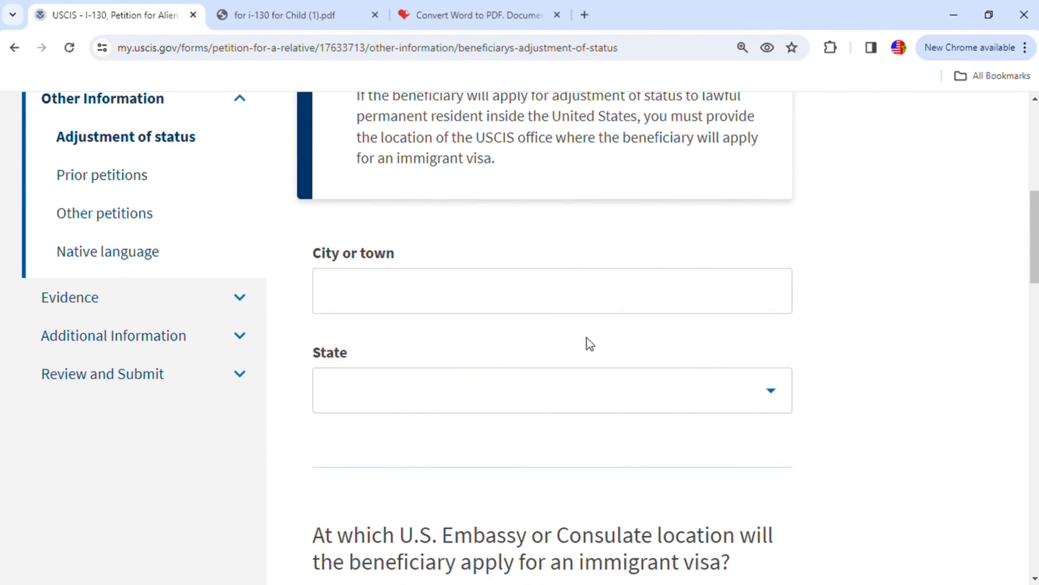
scroll(592, 342, "down", 5)
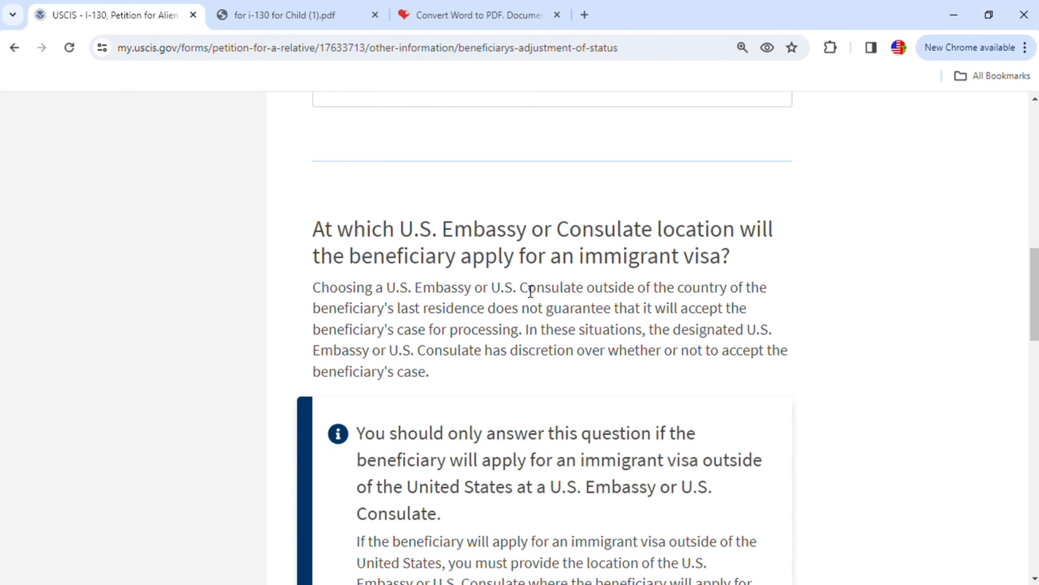
scroll(768, 271, "down", 5)
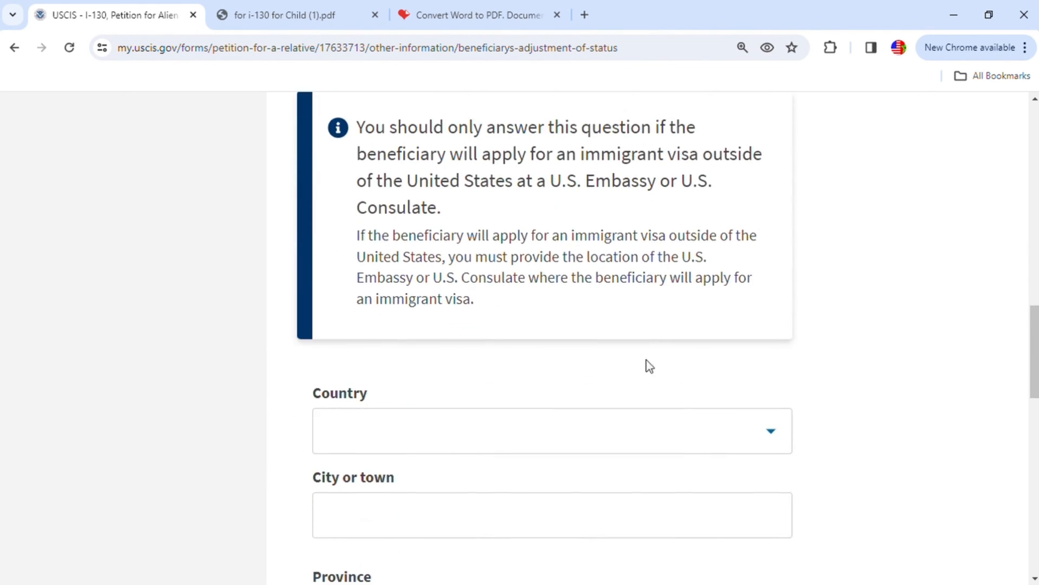
left_click(543, 429)
type("mo")
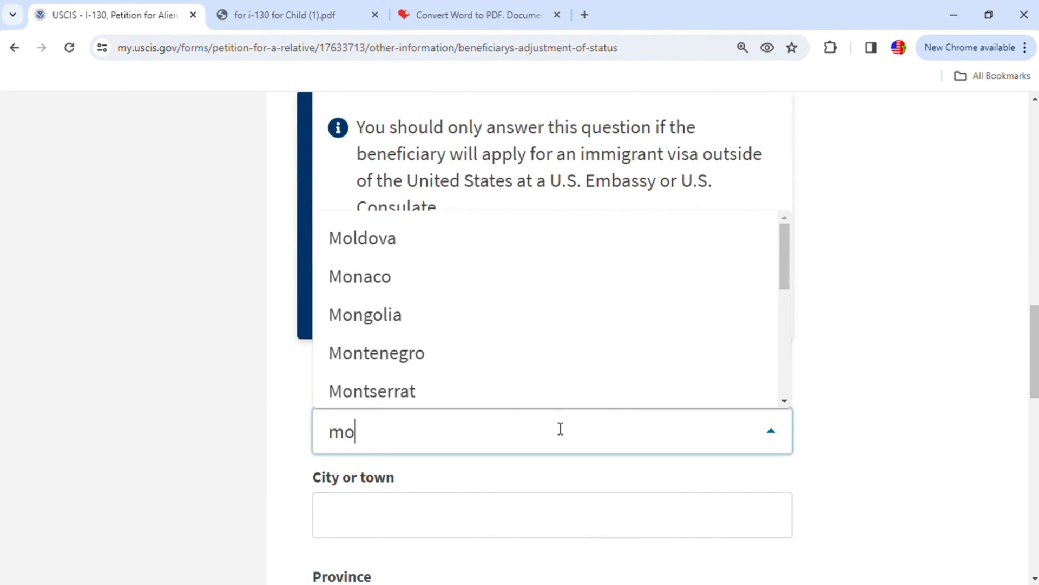
type("r")
left_click(381, 306)
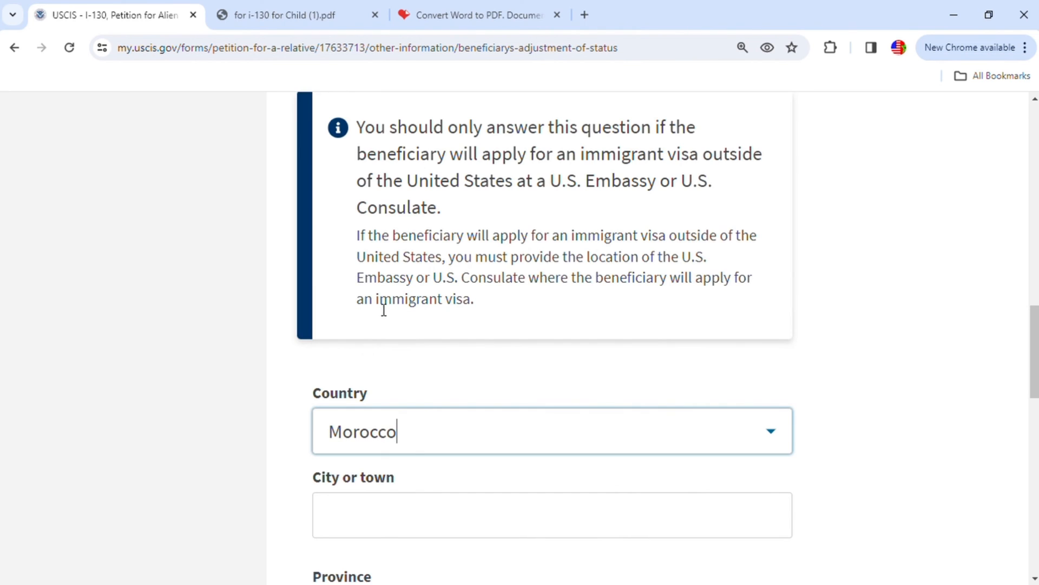
- Enter Casablanca as both the city and the province of the U.S. Consulate and continue to prior petitions
scroll(704, 527, "down", 4)
left_click(383, 281)
type("Casab")
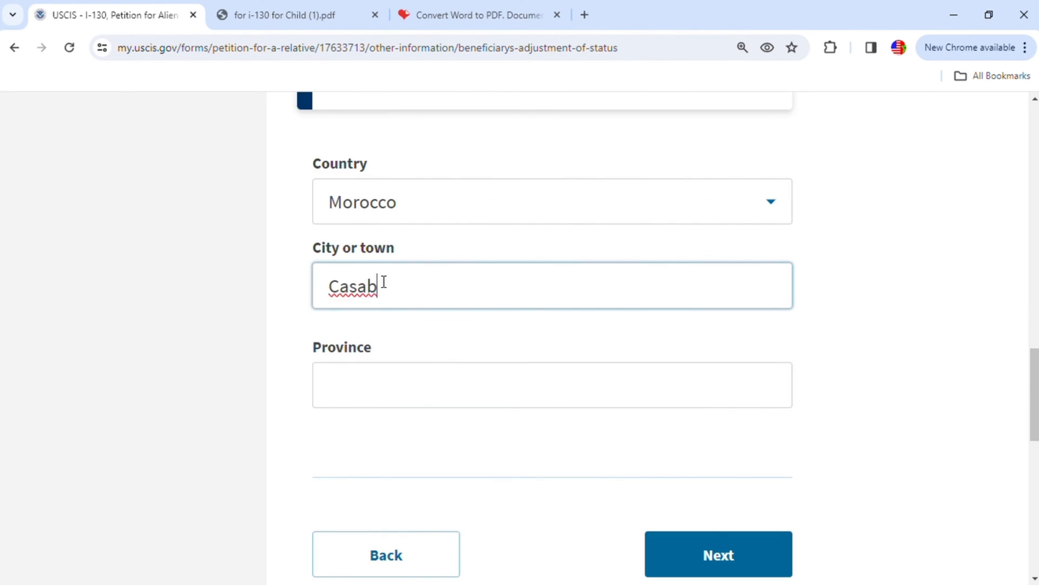
type("lanca")
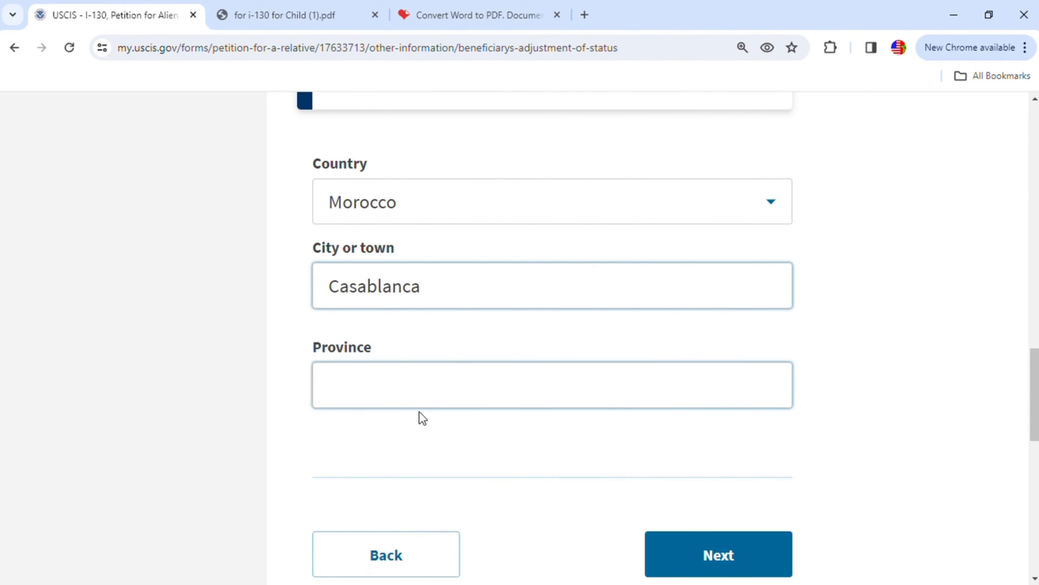
left_click(439, 398)
type("ca")
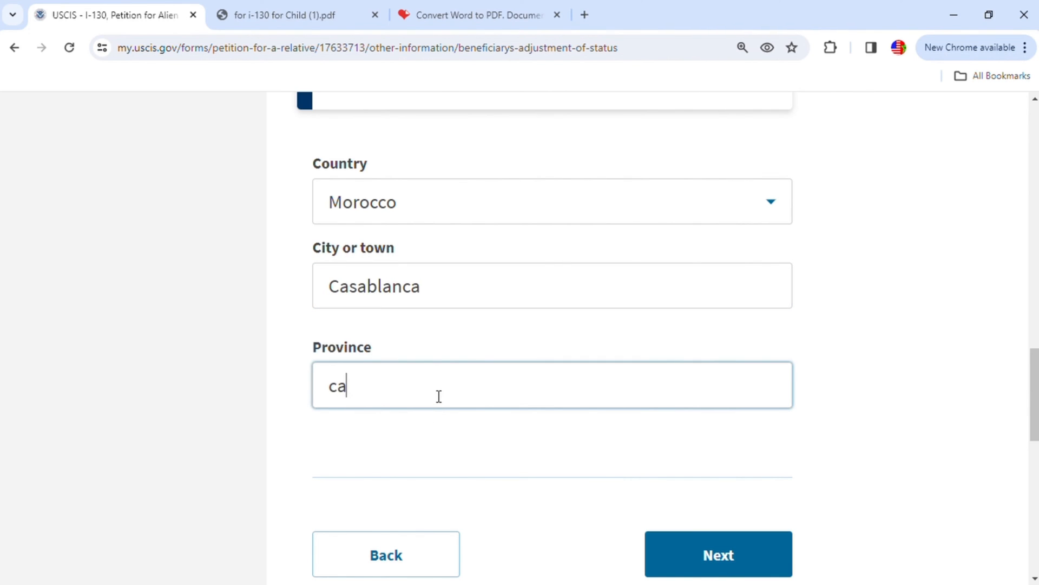
type("sablanca")
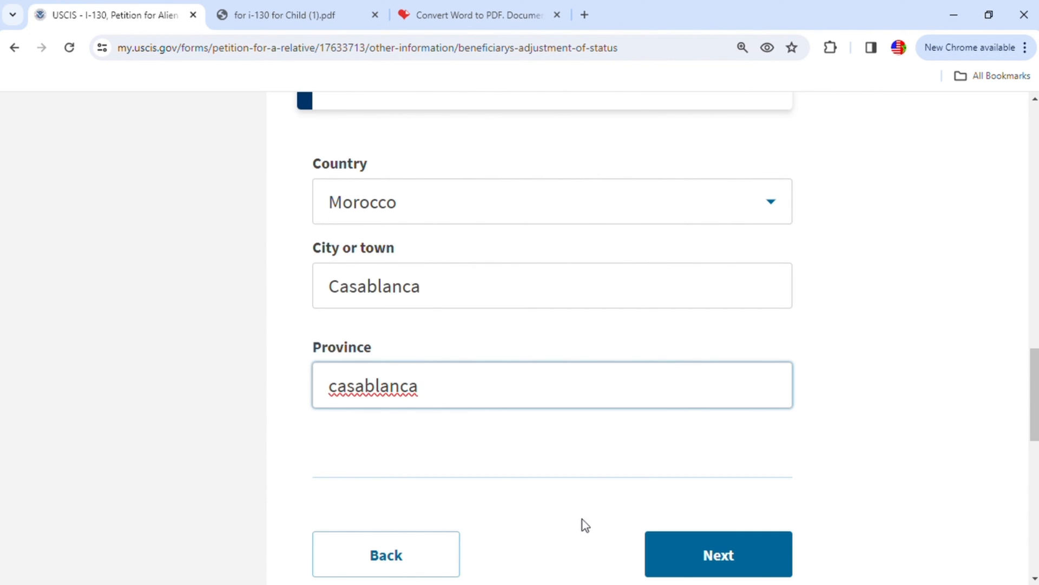
left_click(747, 563)
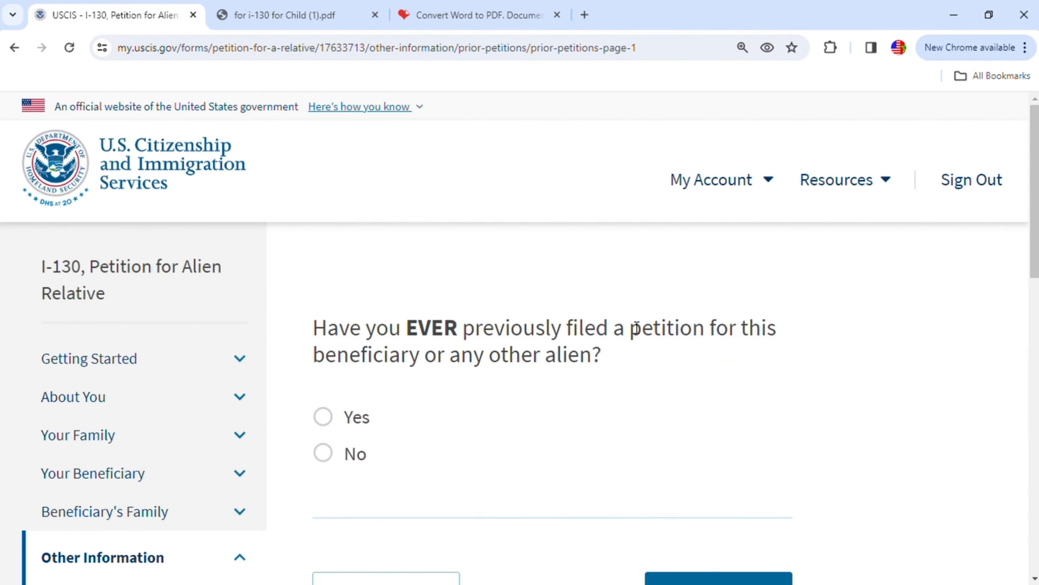
- Answer Yes to having previously filed a petition for this beneficiary or any other alien and continue to its details
scroll(482, 384, "down", 1)
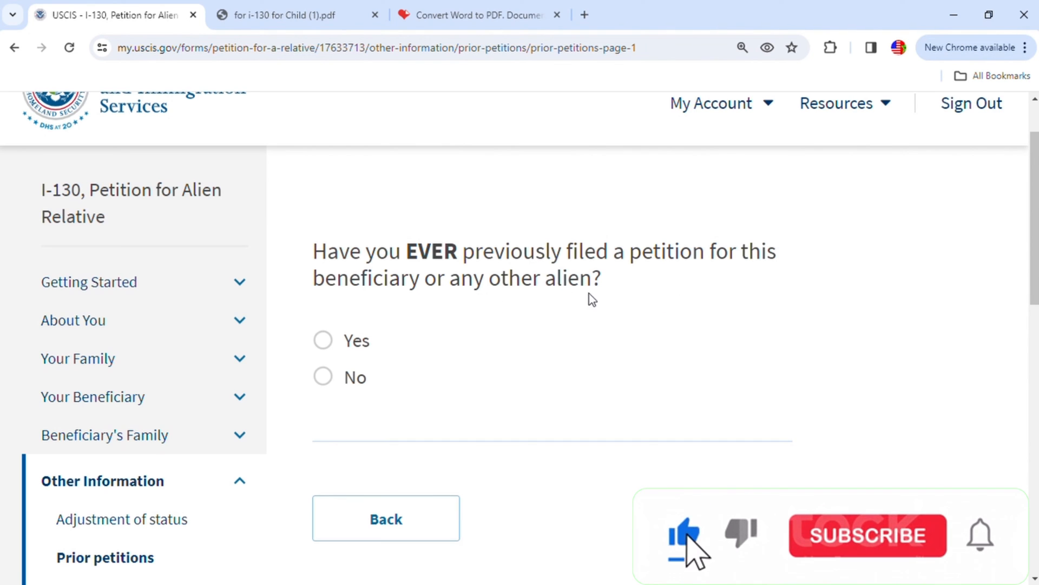
left_click(323, 341)
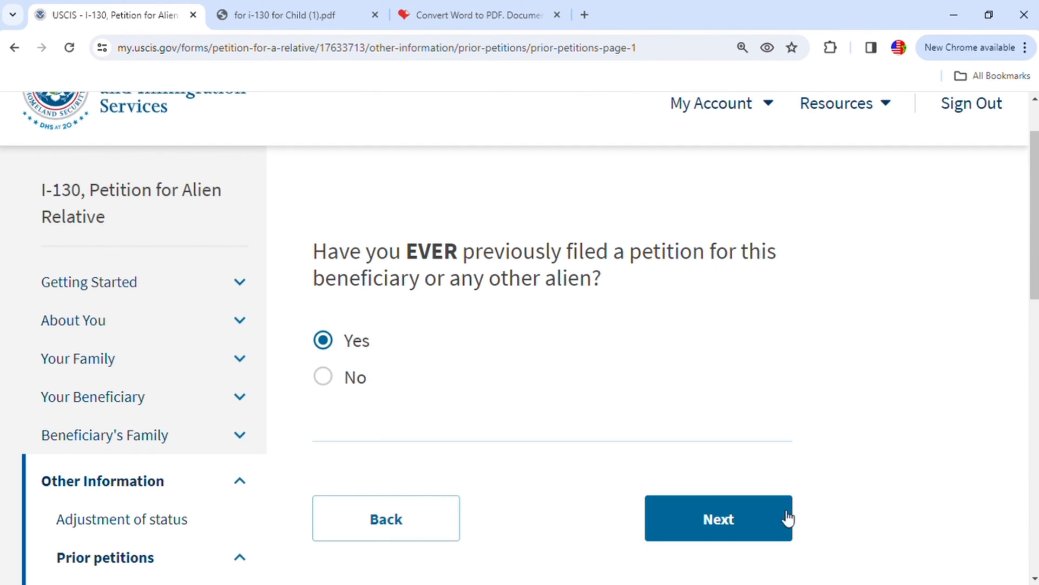
left_click(765, 519)
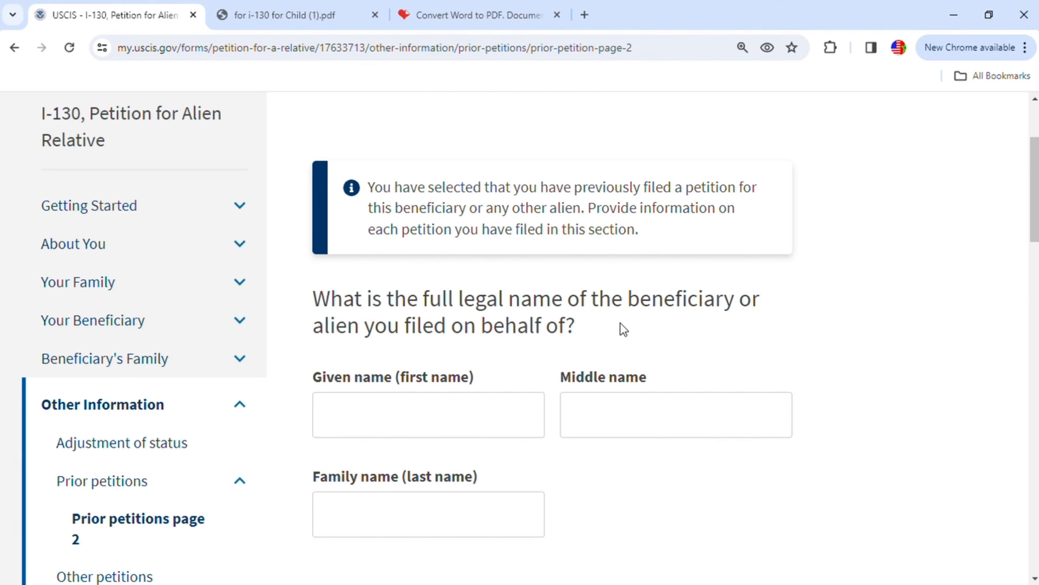
- Enter the given name and family name of the person on whose behalf the prior petition was filed
left_click(439, 400)
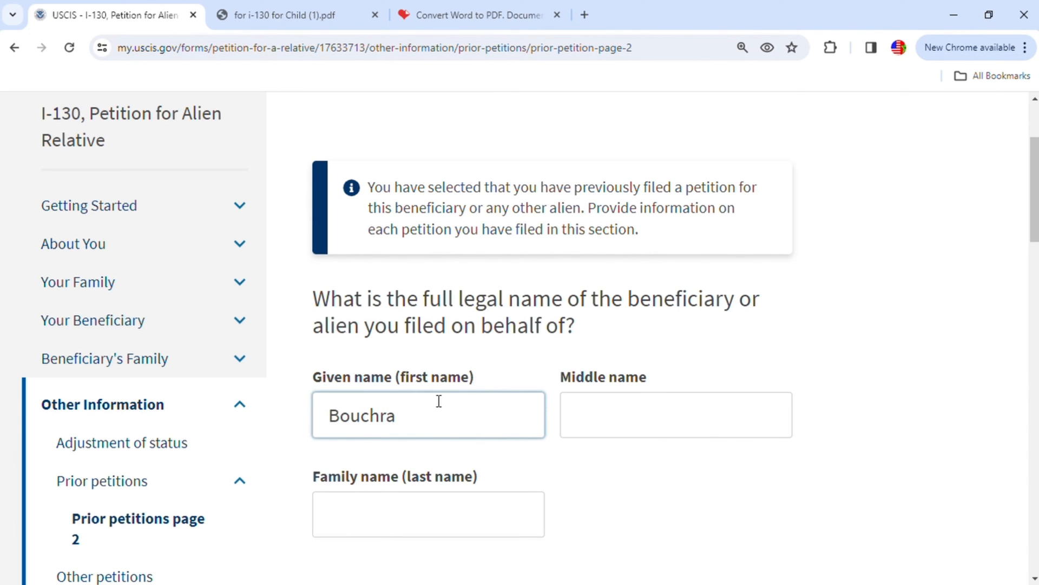
scroll(449, 411, "down", 3)
left_click(451, 379)
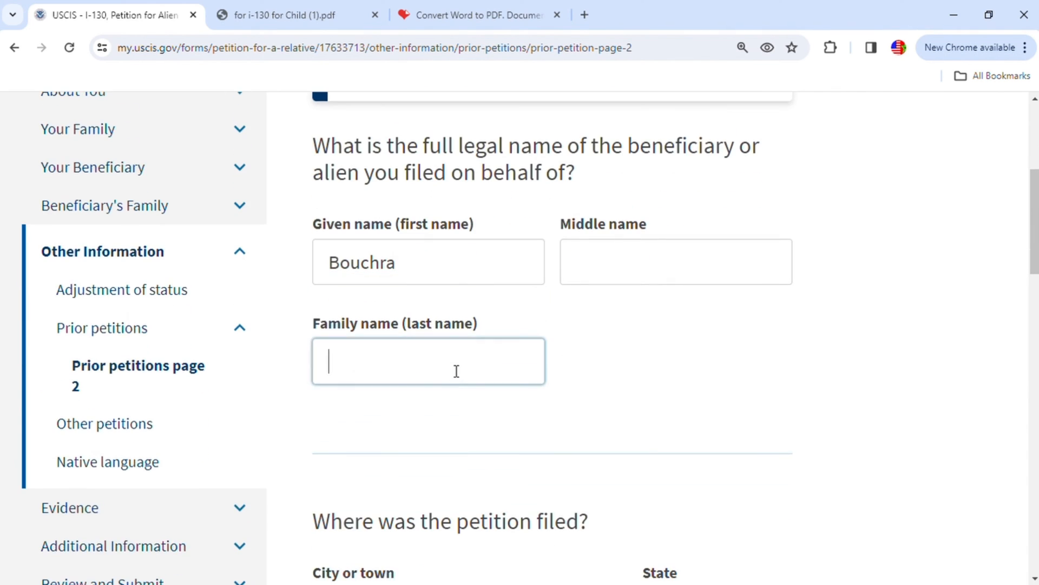
- Set the place where the prior petition was filed to Indianapolis, Indiana
scroll(487, 436, "down", 4)
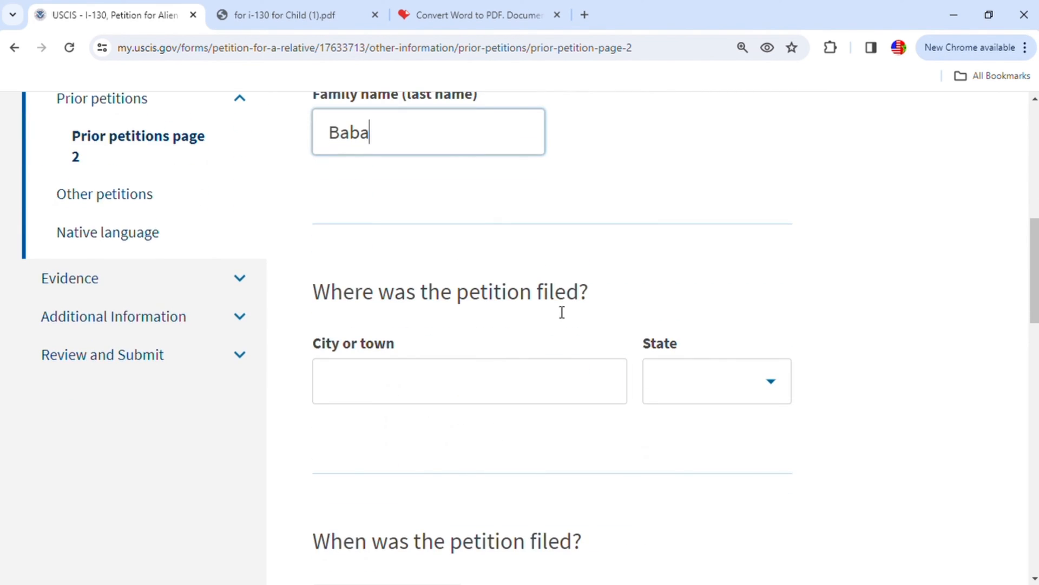
left_click(470, 388)
type("India")
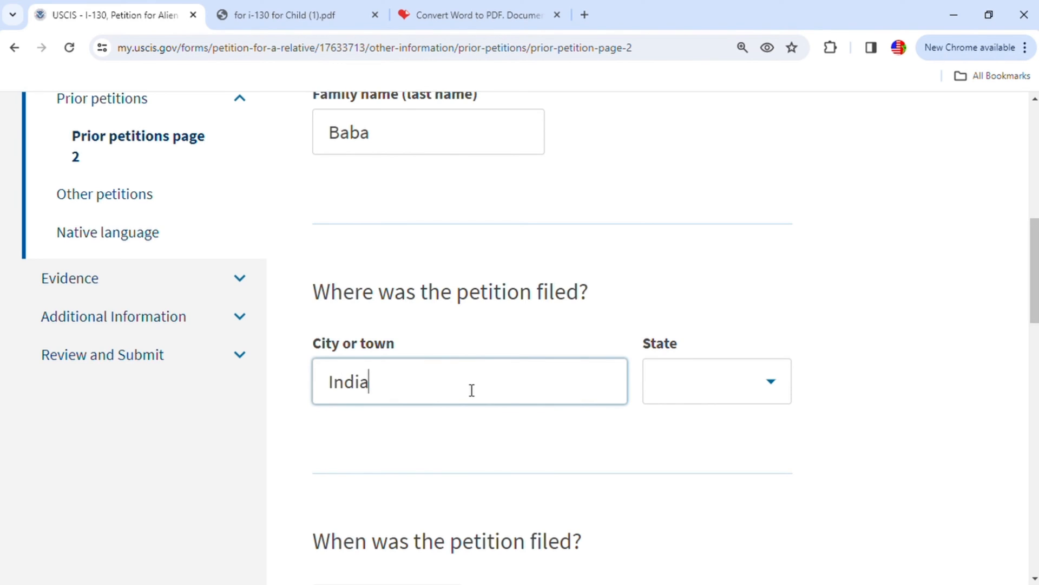
type("napolis")
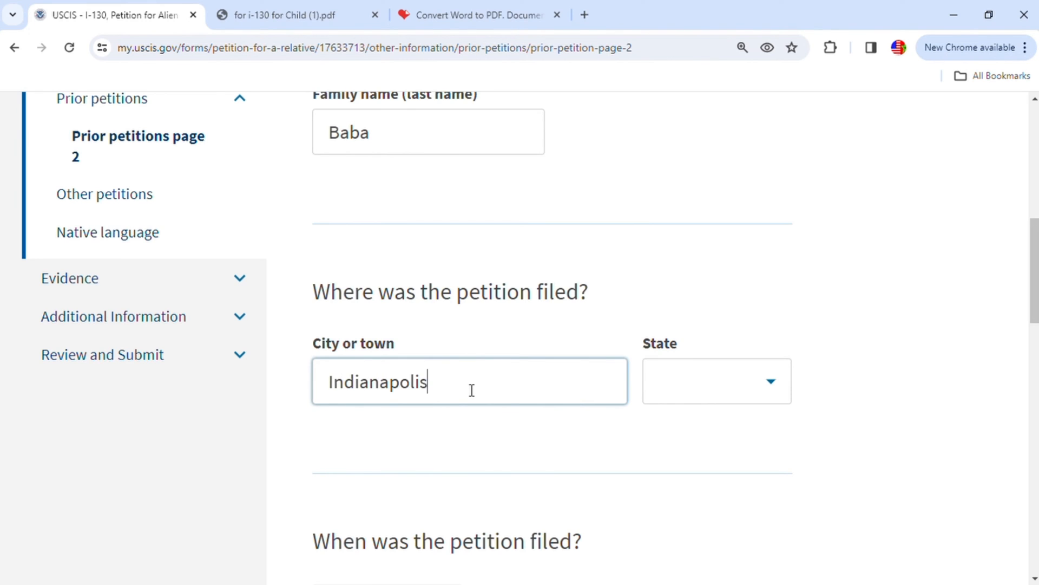
left_click(715, 386)
type("i")
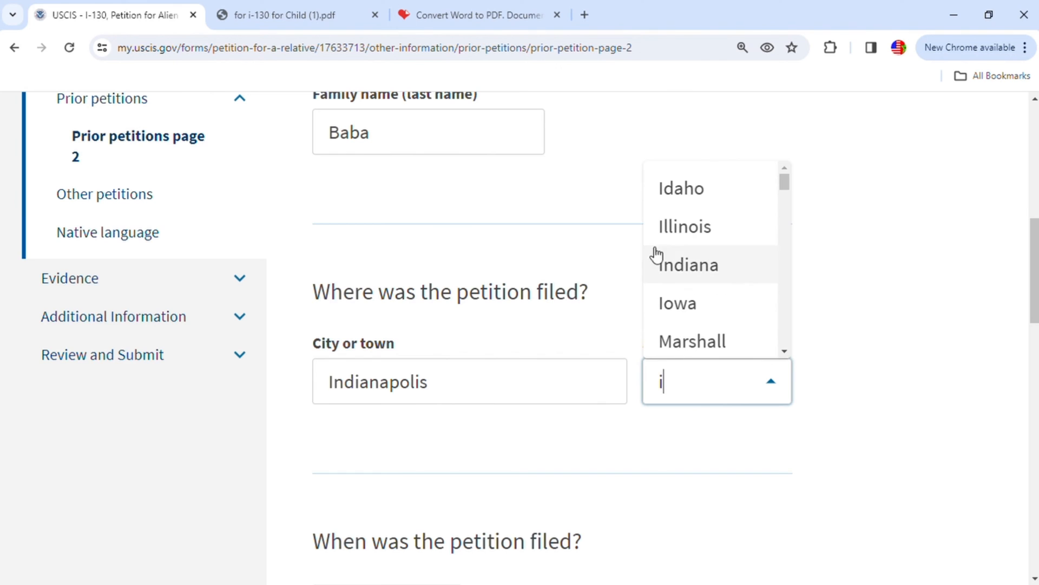
left_click(704, 264)
- Set the filing date of the prior petition to 01/01/2020
scroll(479, 433, "down", 3)
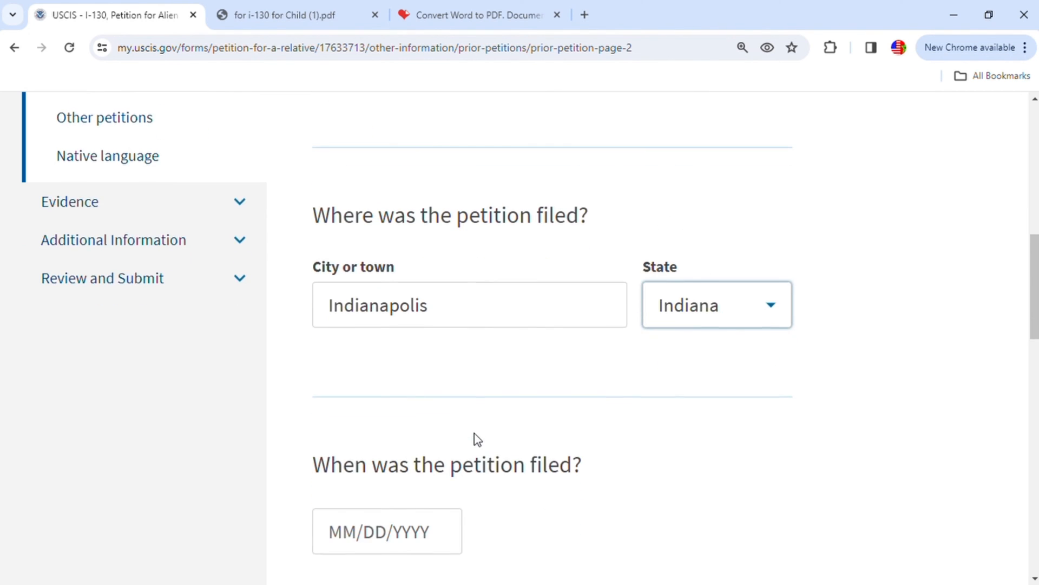
scroll(509, 421, "down", 1)
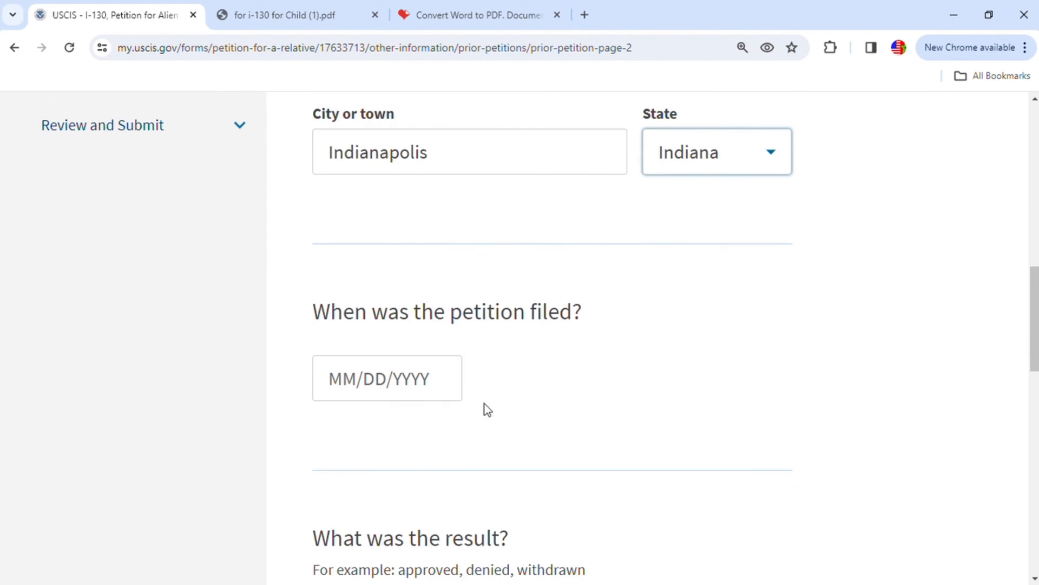
left_click(354, 387)
type("01/")
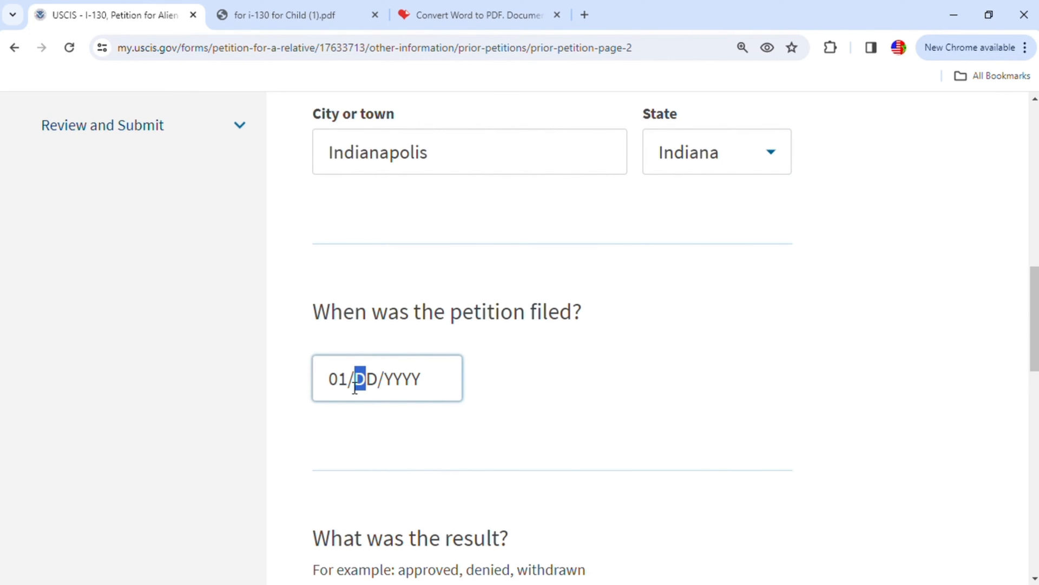
type("01/")
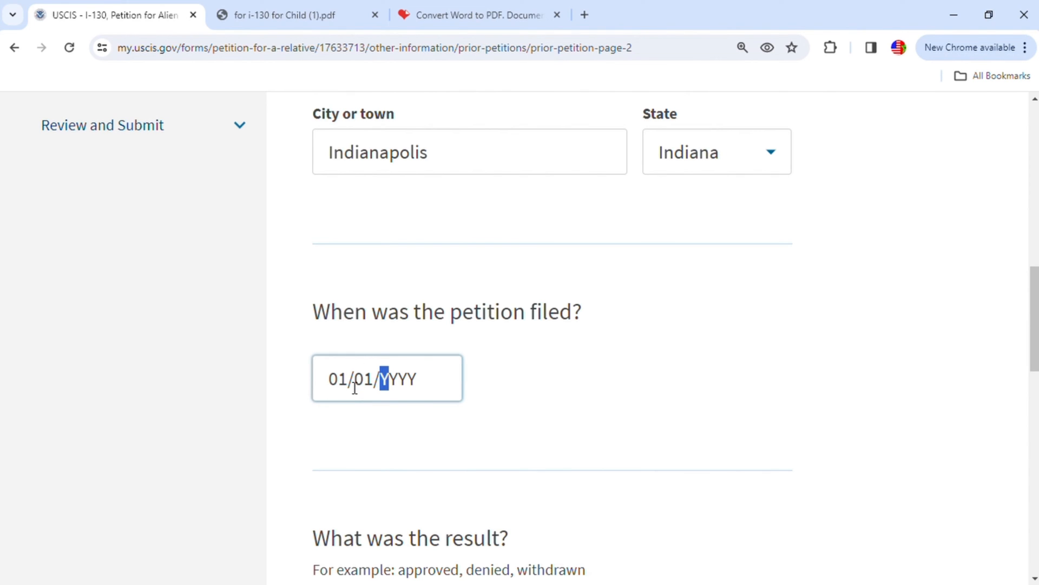
type("2020")
scroll(424, 436, "down", 3)
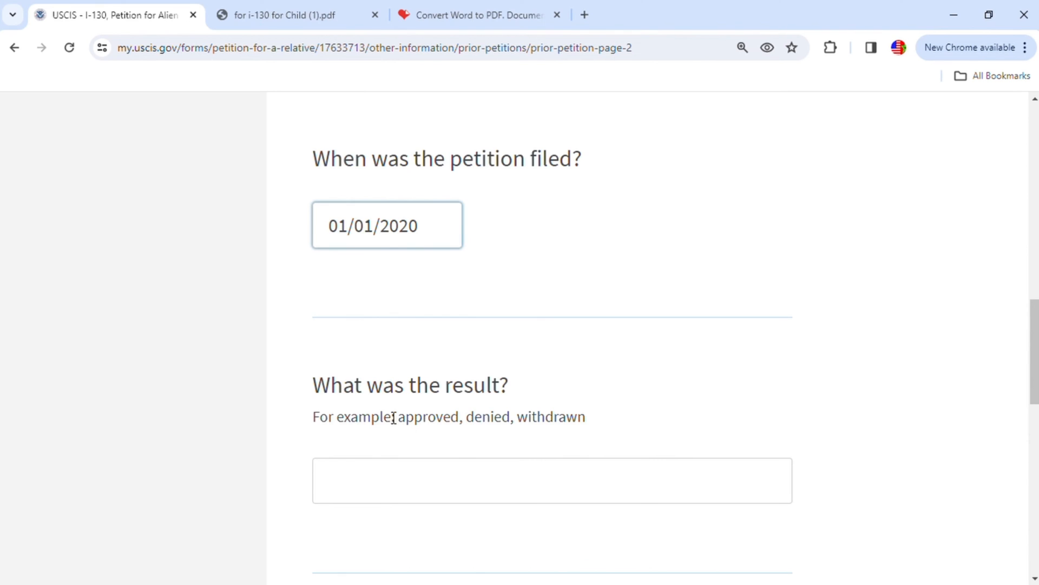
- Enter "approved" as the result of the prior petition and continue to the next section
left_click(430, 481)
type("approved")
scroll(486, 478, "down", 3)
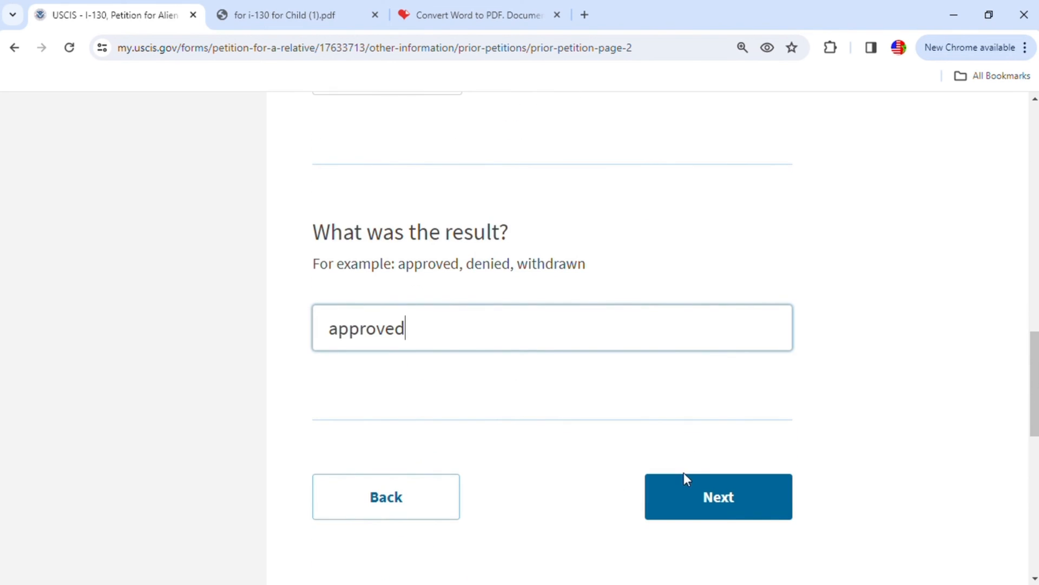
left_click(751, 504)
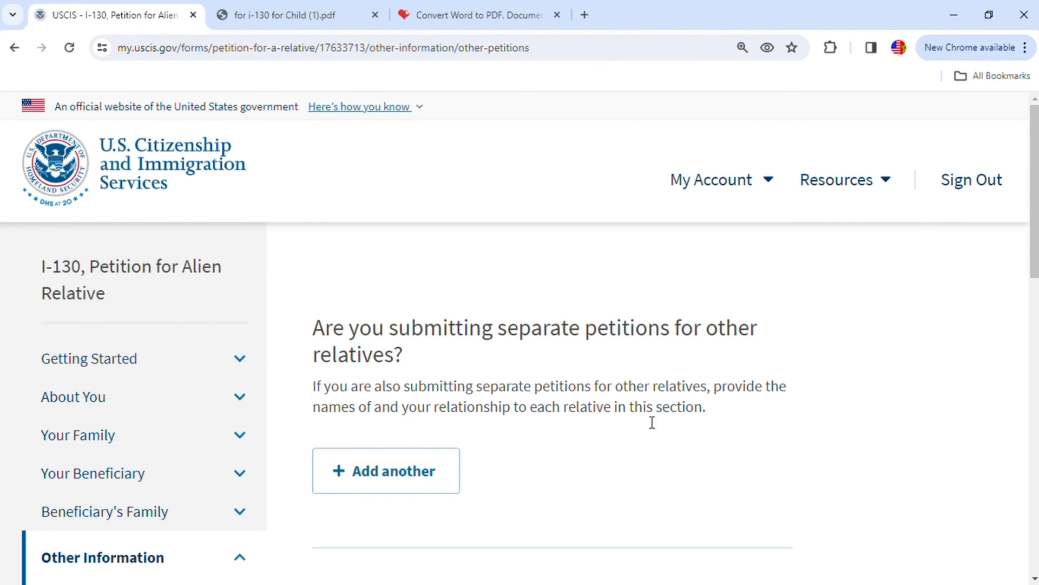
- Continue past the separate petitions section without adding a relative, and review the file requirements for the beneficiary's native-language document
scroll(699, 420, "down", 4)
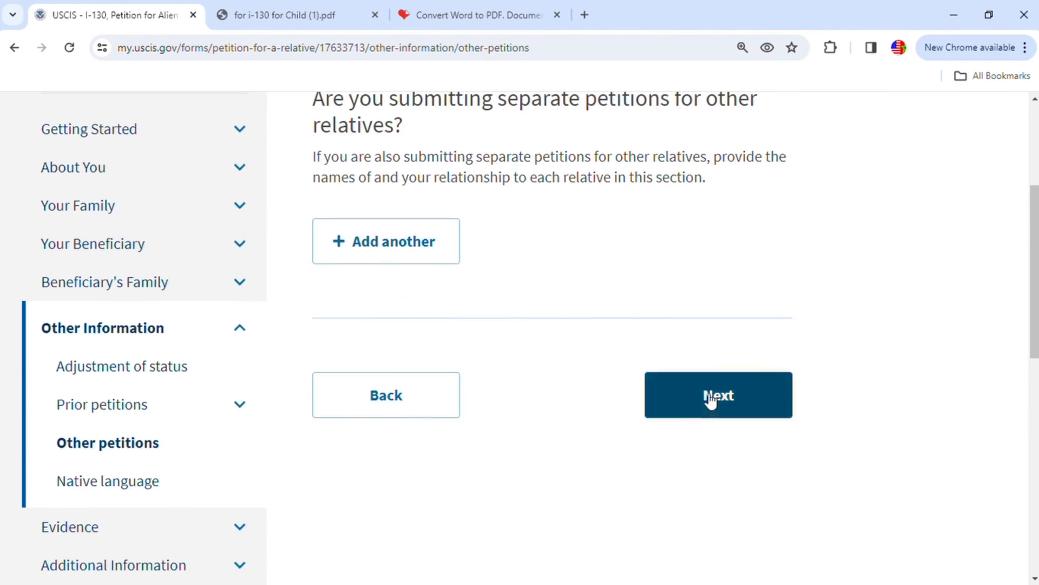
left_click(711, 401)
scroll(725, 449, "down", 1)
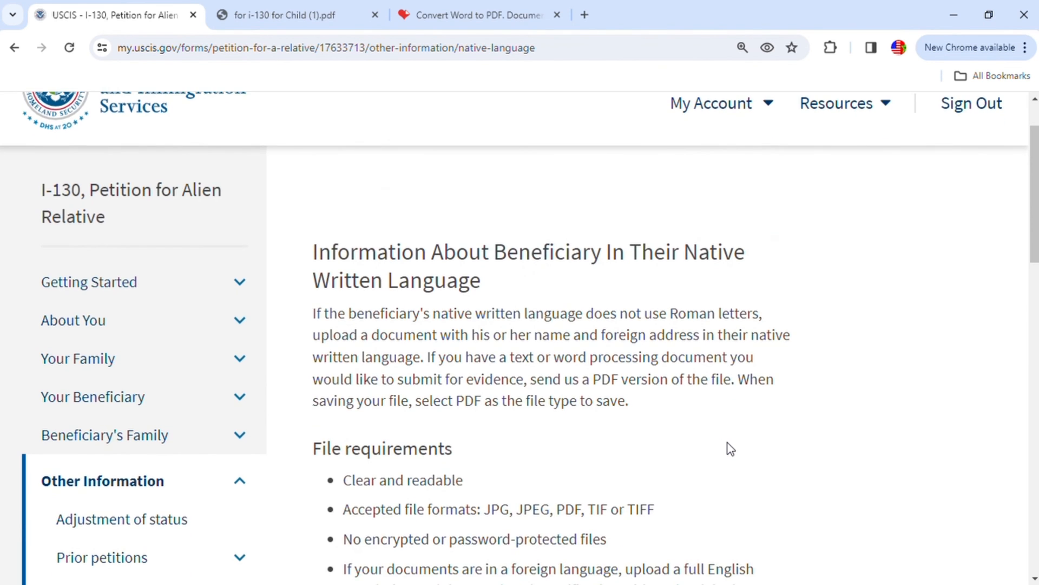
scroll(730, 450, "down", 3)
scroll(731, 446, "up", 1)
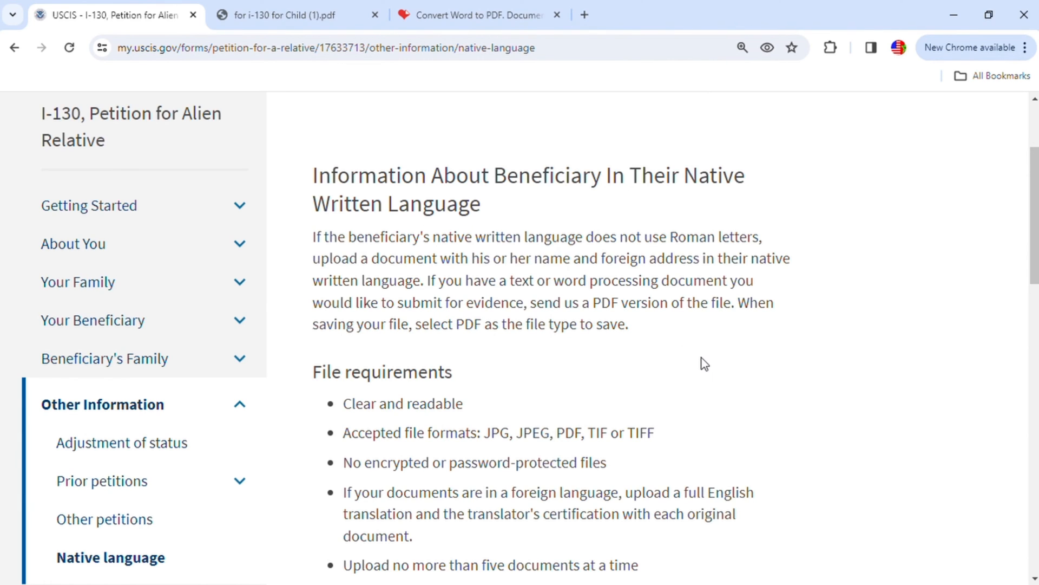
scroll(688, 353, "down", 1)
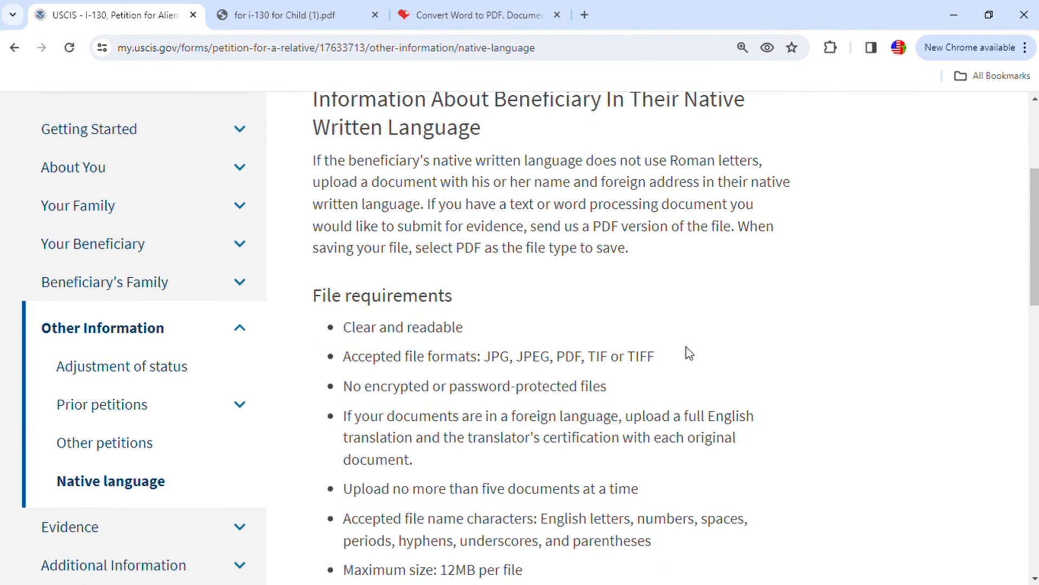
scroll(697, 335, "up", 1)
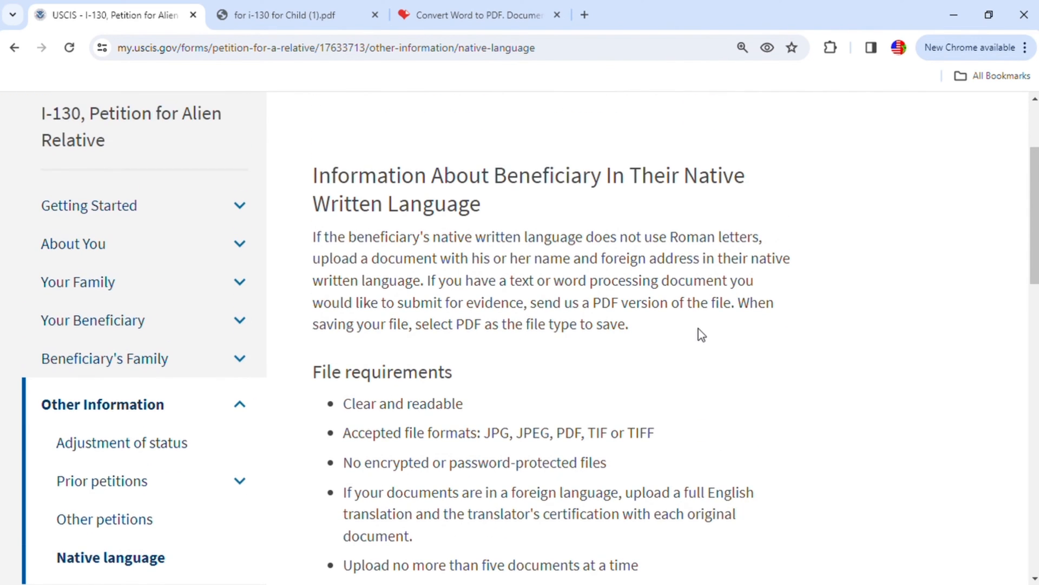
scroll(716, 331, "down", 4)
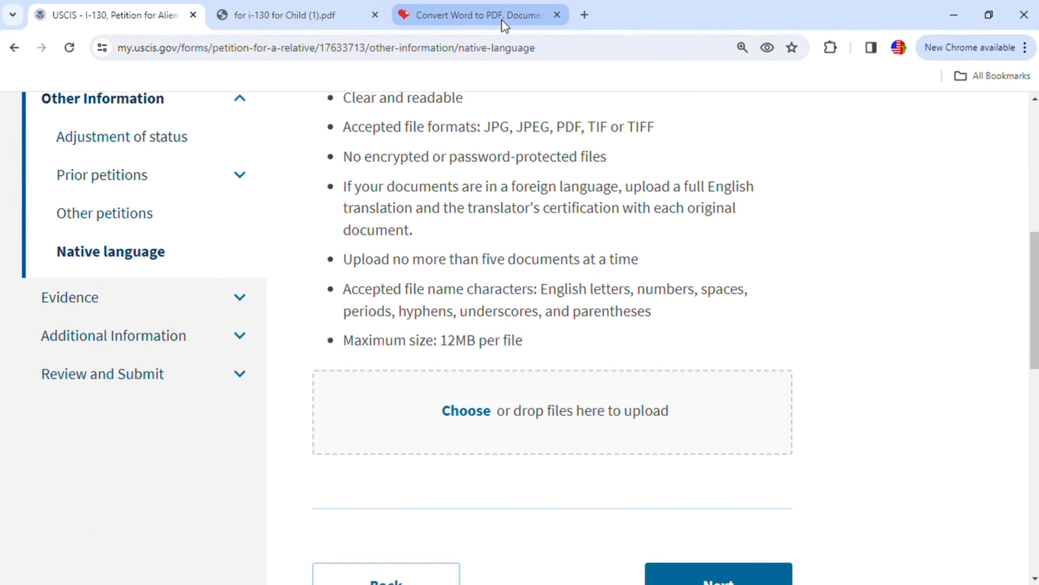
- Switch to iLovePDF and convert the Word file child Native Language.docx to PDF
left_click(459, 16)
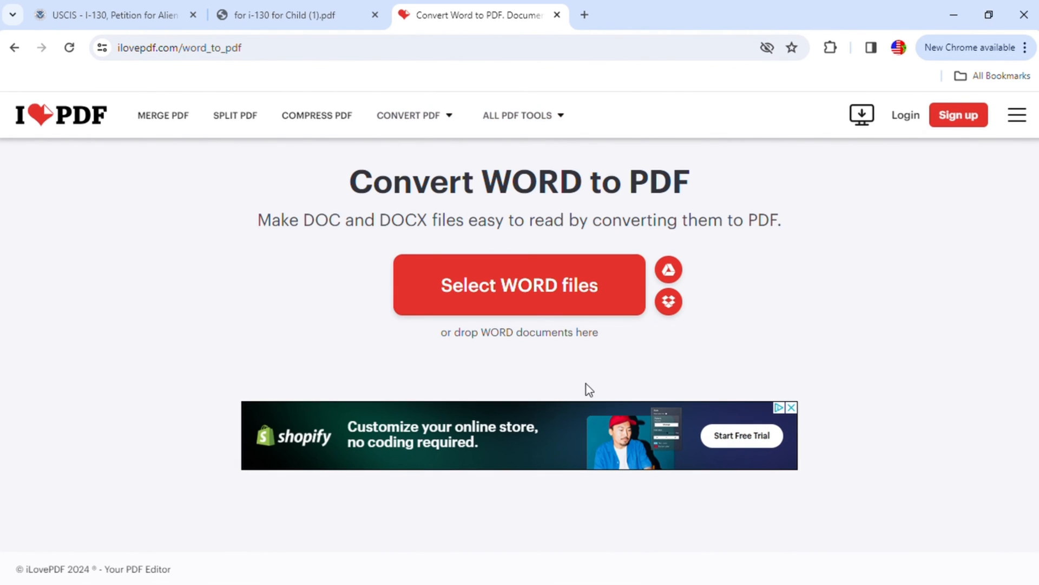
left_click(577, 292)
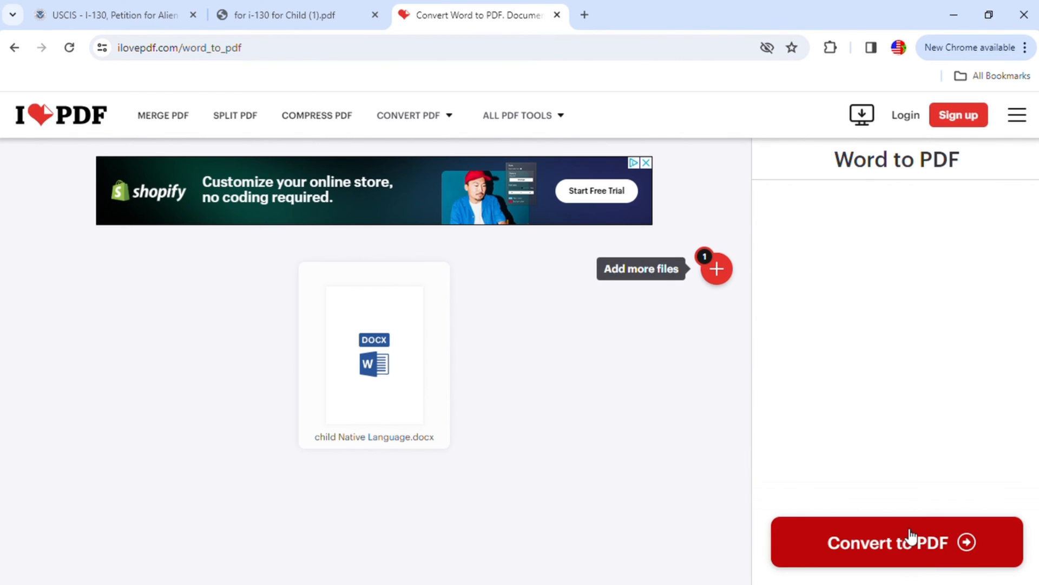
left_click(928, 537)
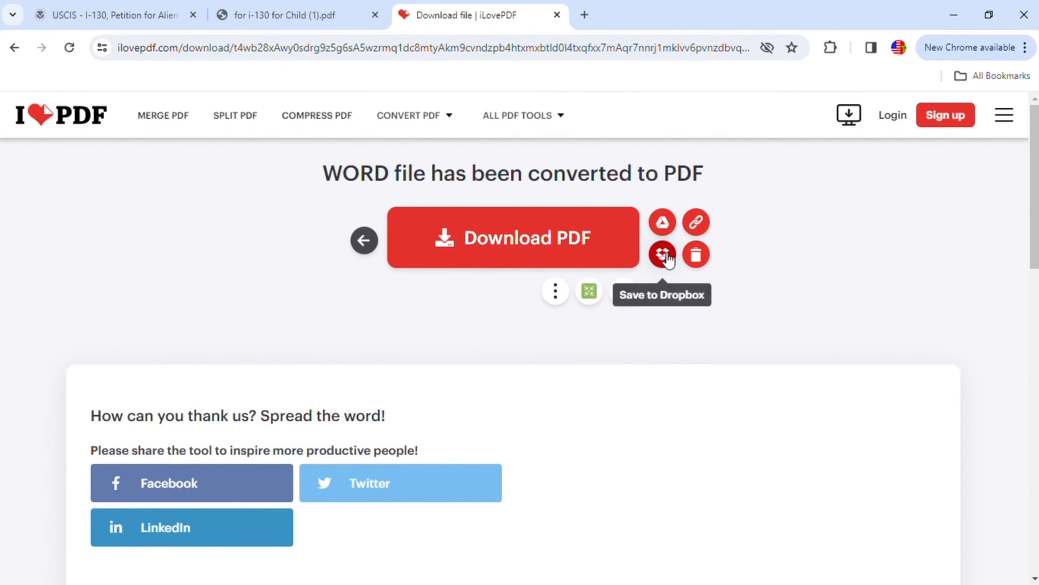
- Return to the USCIS petition and try to upload the beneficiary's native-language document
left_click(109, 15)
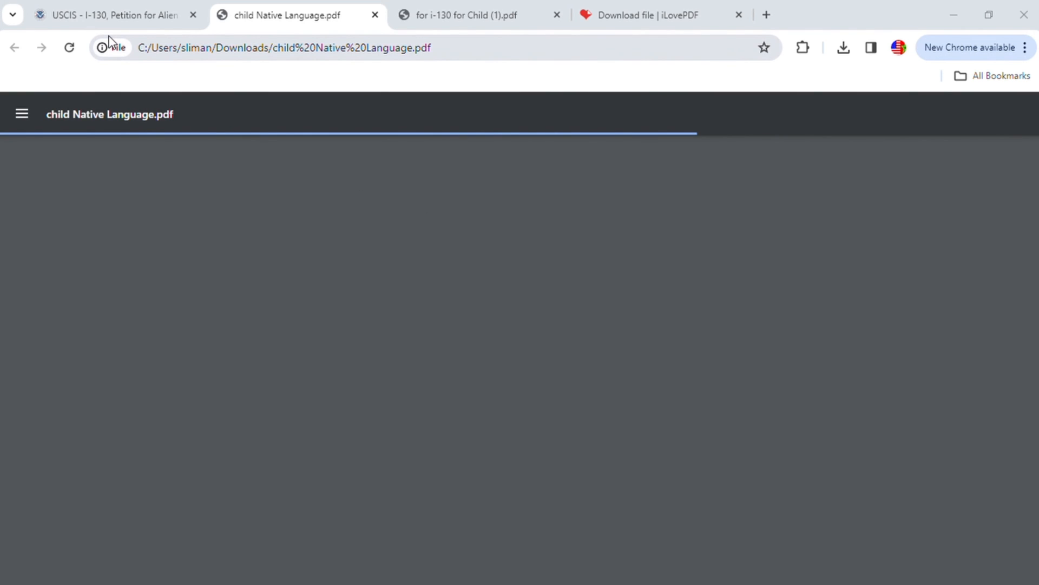
left_click(127, 21)
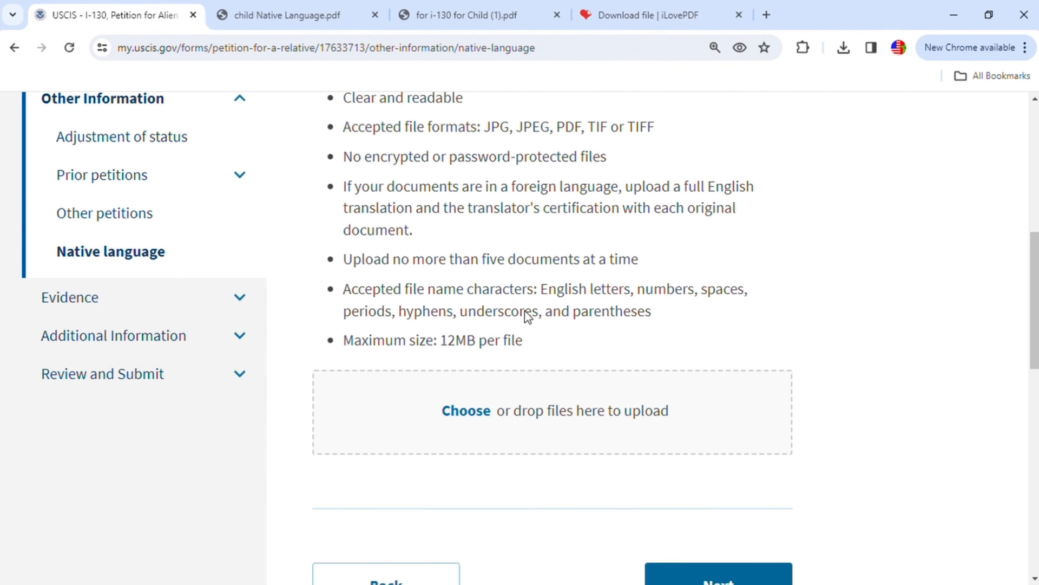
scroll(531, 311, "up", 3)
key("ctrl+plus")
left_click(469, 341)
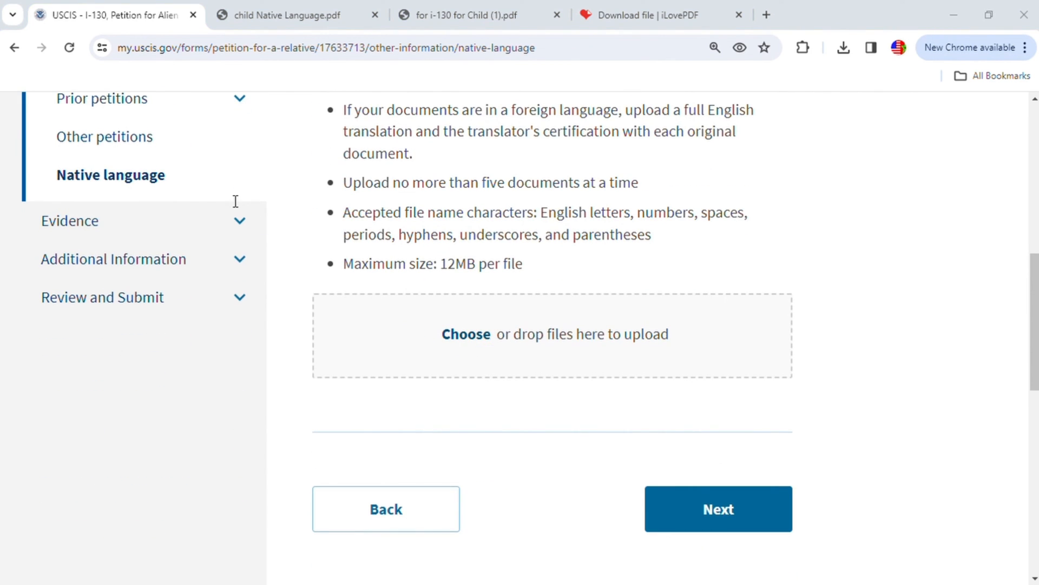
double_click(429, 218)
- Go back to iLovePDF to get the converted child Native Language.pdf, and save a copy of it
left_click(658, 4)
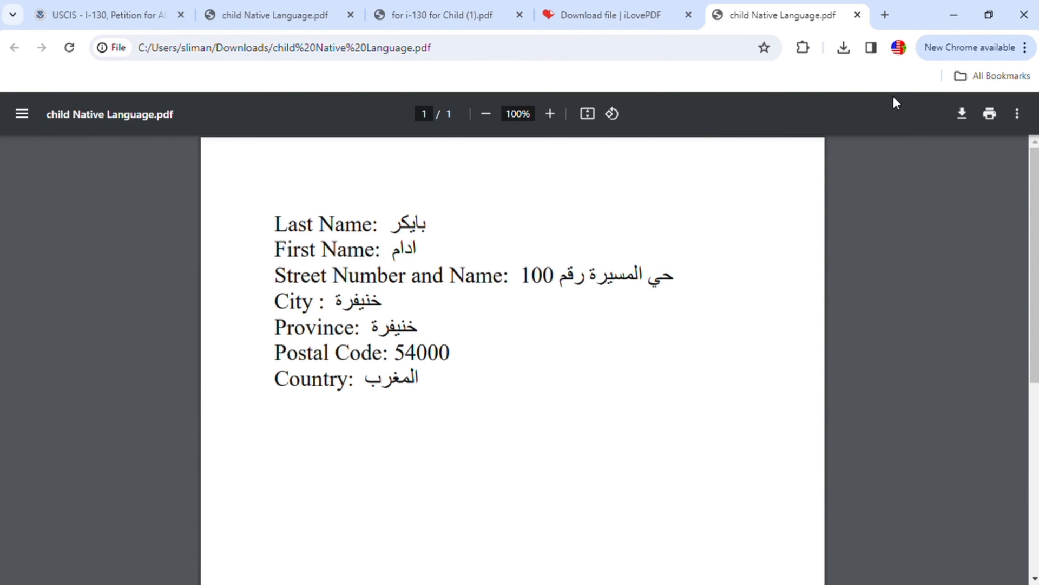
left_click(963, 114)
left_click(962, 115)
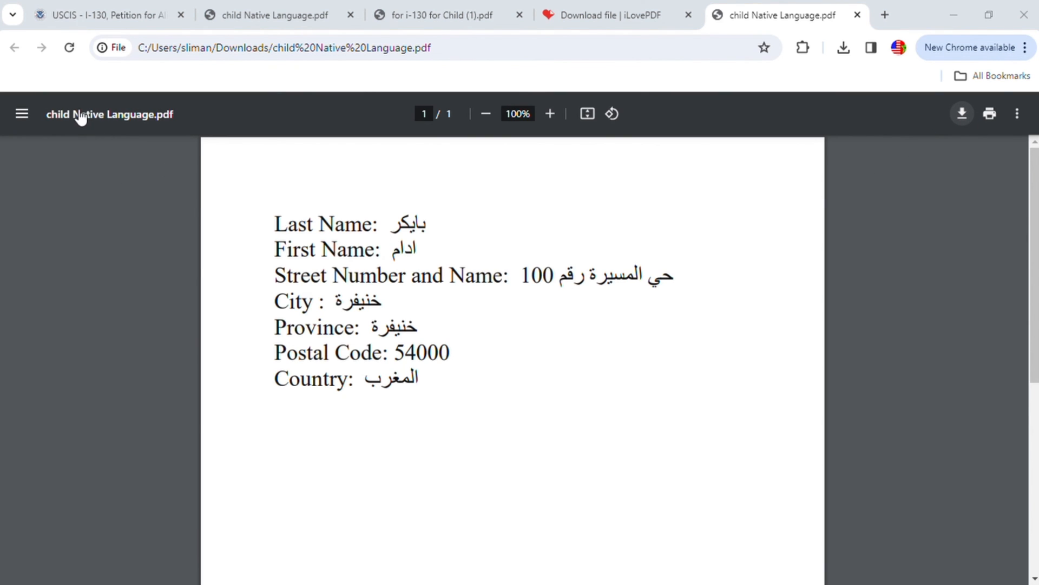
- Upload child Native Language.pdf to the petition's native language section and continue to the evidence section
left_click(107, 19)
left_click(485, 337)
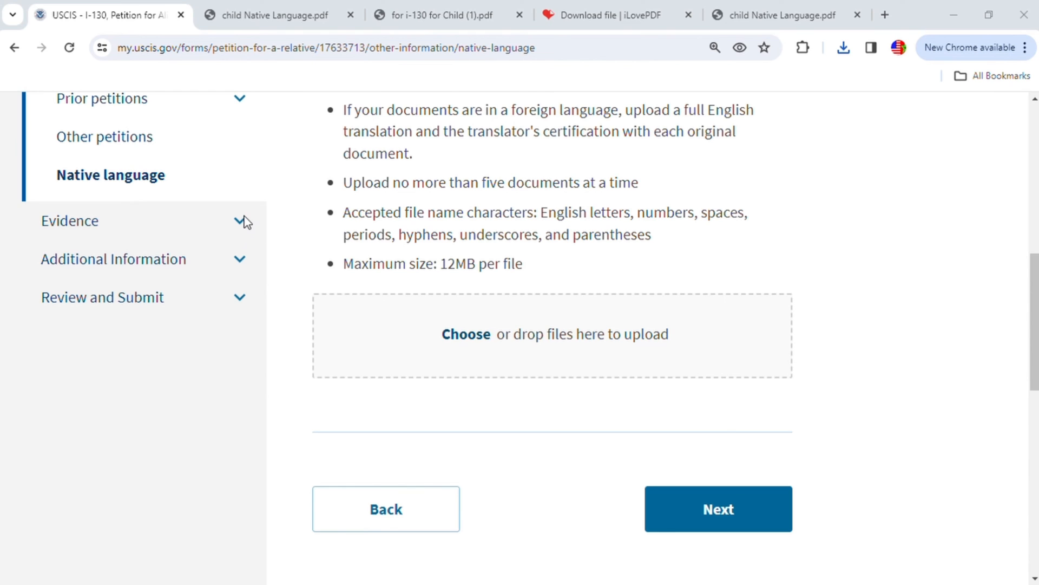
double_click(348, 215)
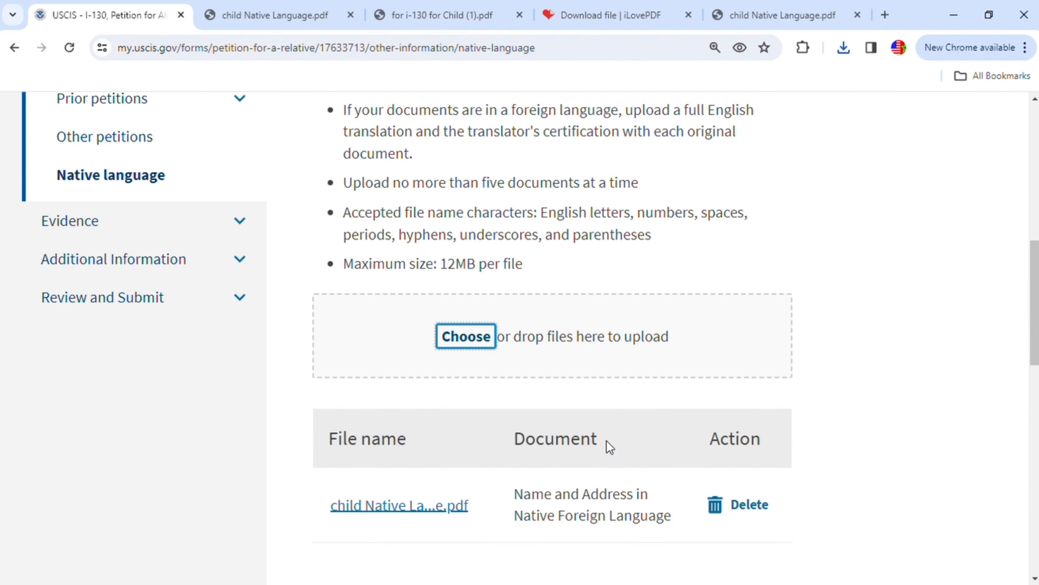
scroll(610, 444, "down", 1)
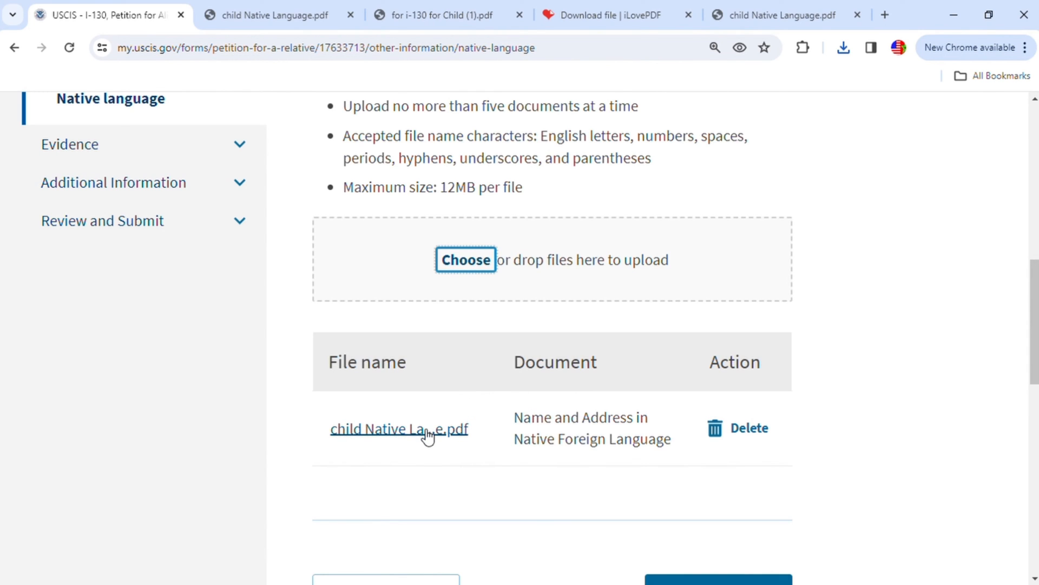
scroll(472, 432, "down", 1)
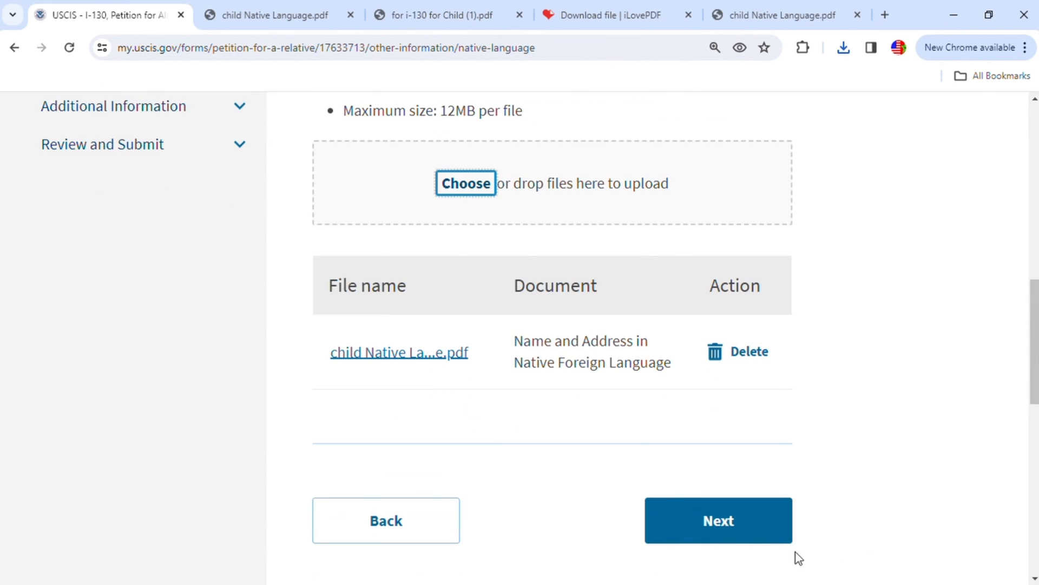
left_click(740, 519)
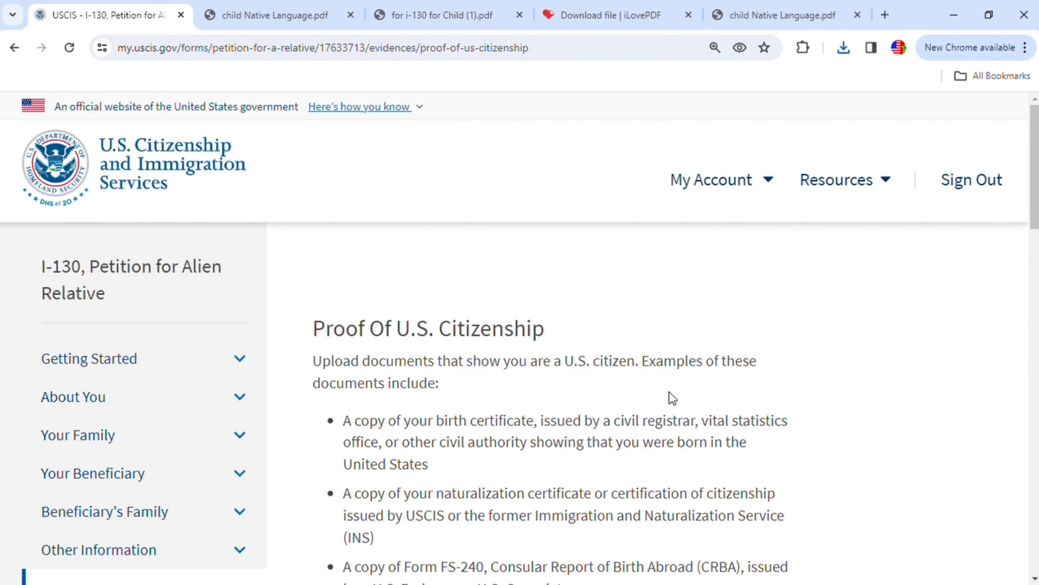
- Upload passport 001.jpg as the proof of U.S. citizenship
scroll(657, 407, "down", 2)
scroll(546, 237, "down", 1)
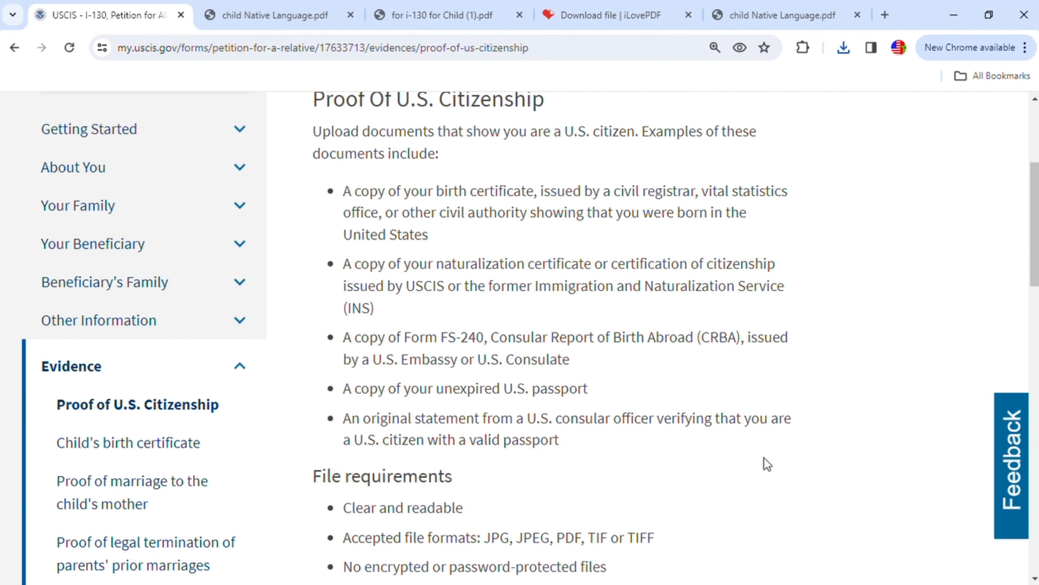
scroll(771, 446, "down", 7)
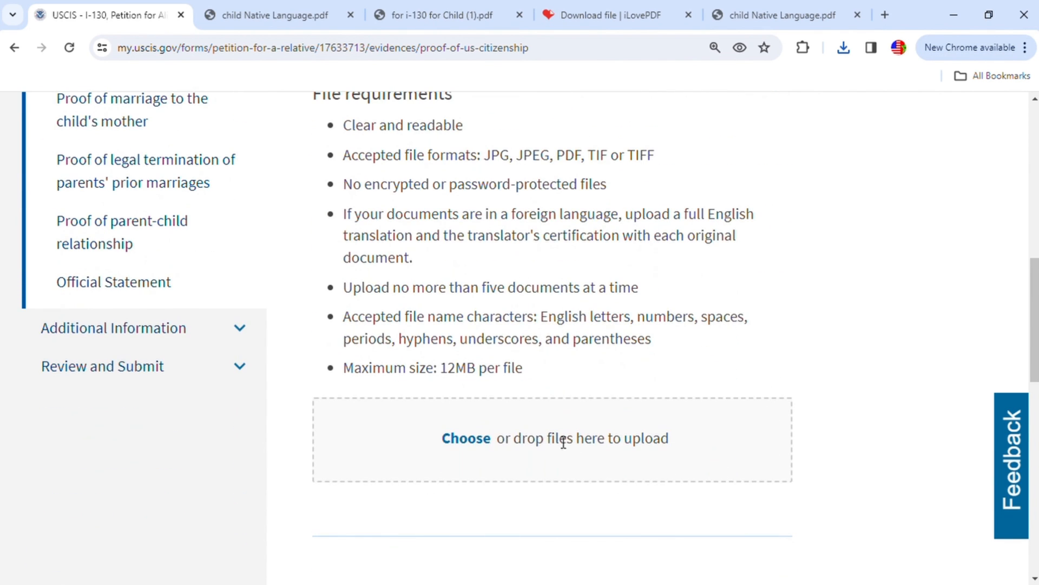
left_click(475, 445)
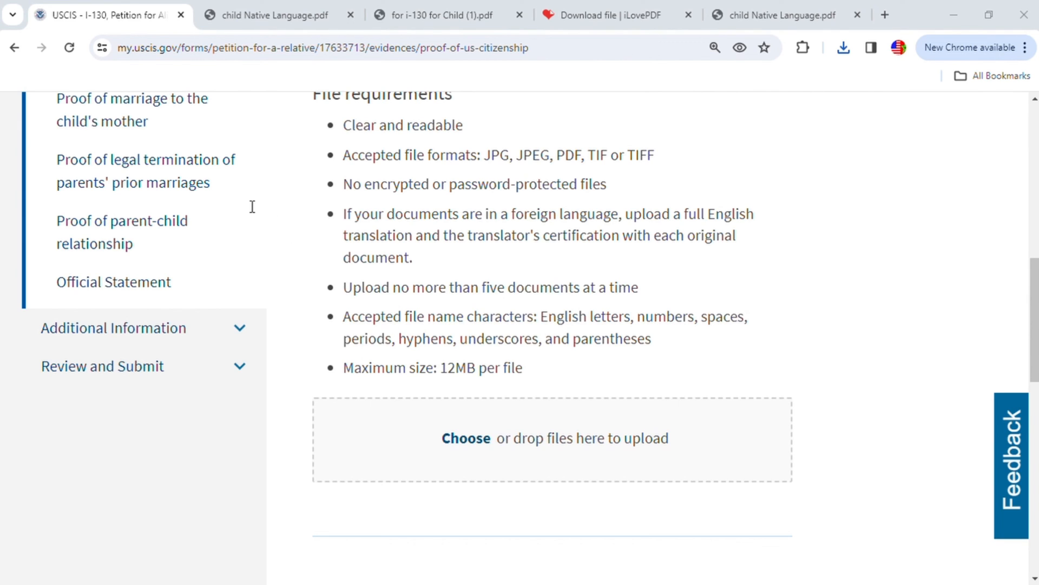
double_click(348, 225)
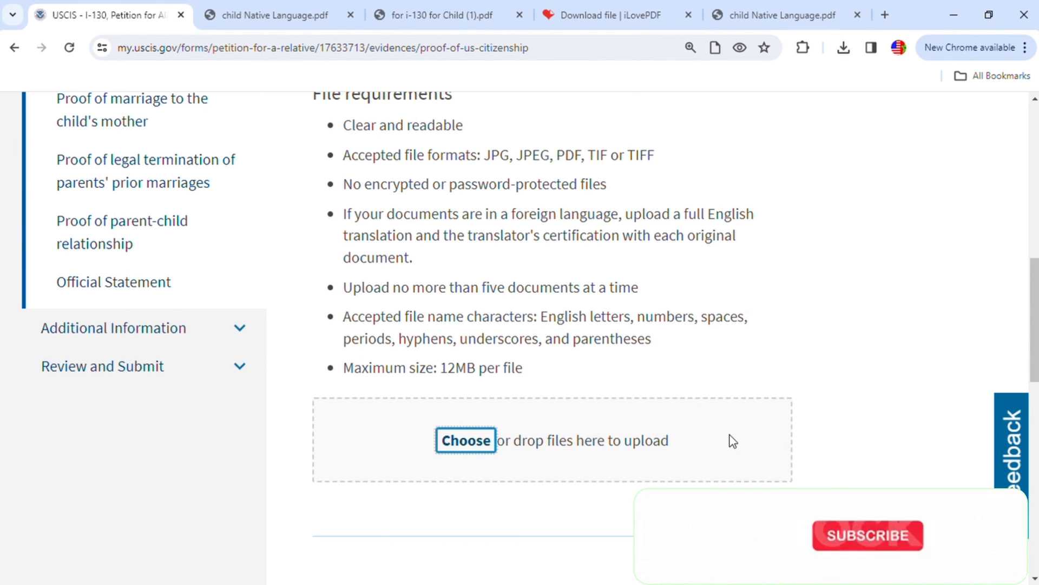
scroll(714, 428, "down", 1)
left_click(719, 536)
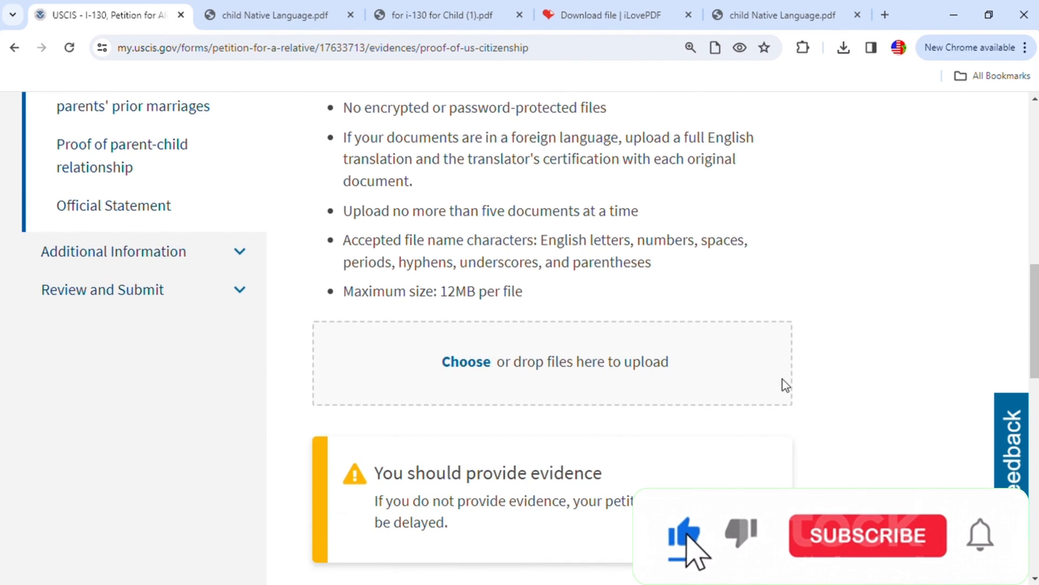
- Set the document type of passport 001.jpg to U.S. Passport and continue to the child's birth certificate section
scroll(754, 411, "down", 1)
left_click(629, 471)
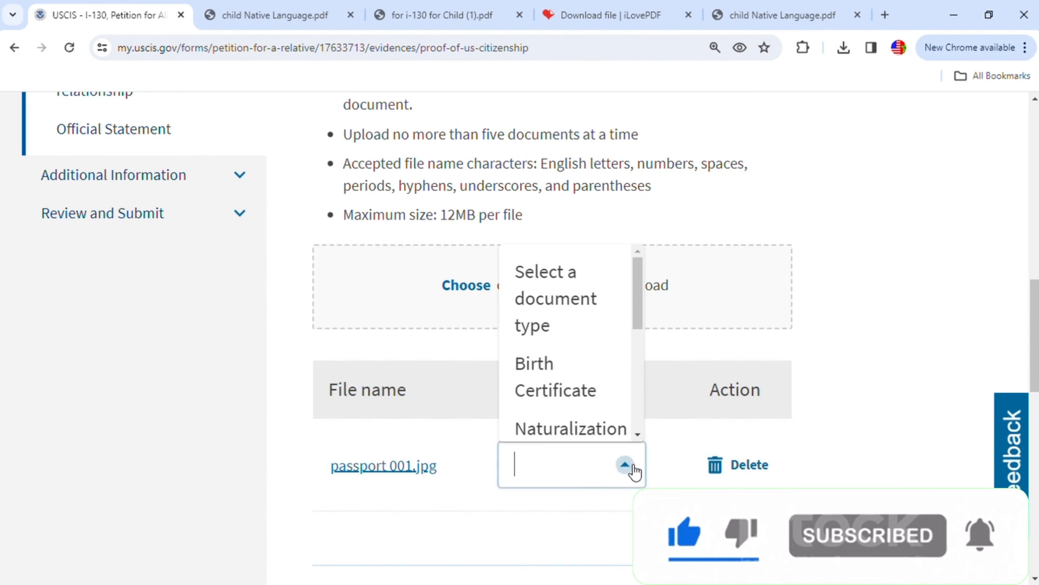
left_click_drag(636, 308, 627, 417)
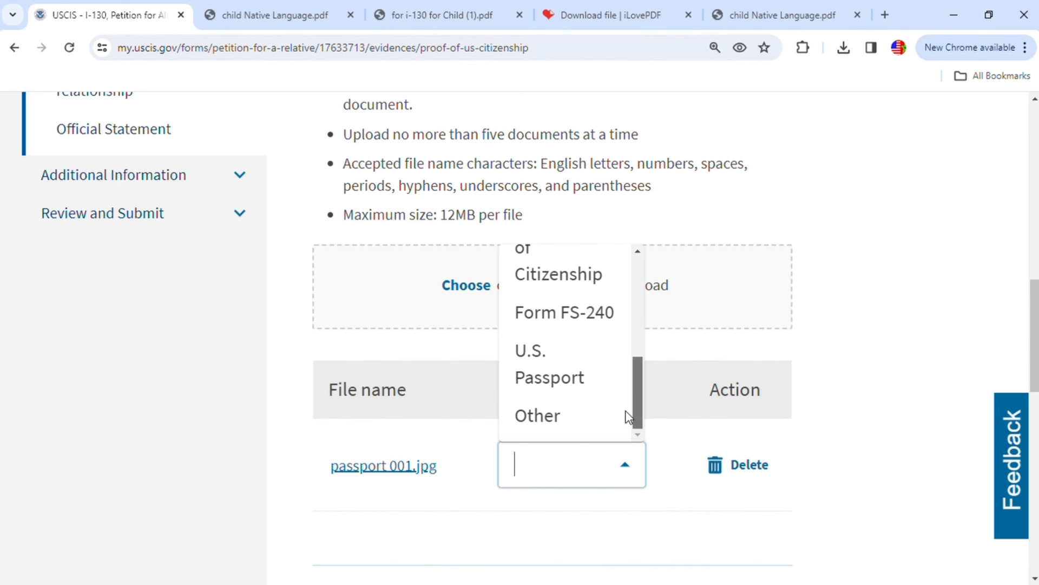
left_click(576, 377)
scroll(887, 482, "down", 3)
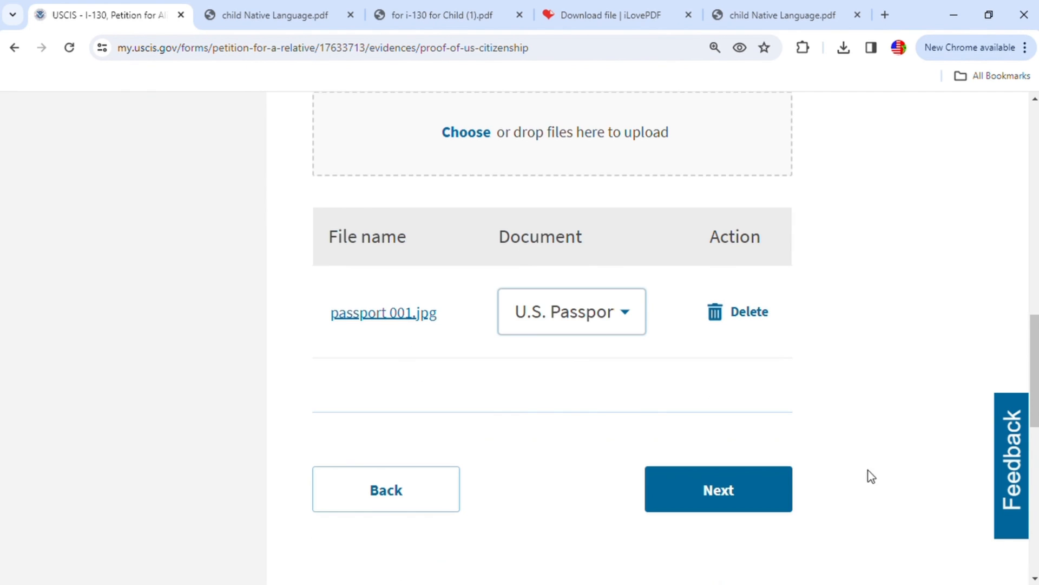
left_click(738, 494)
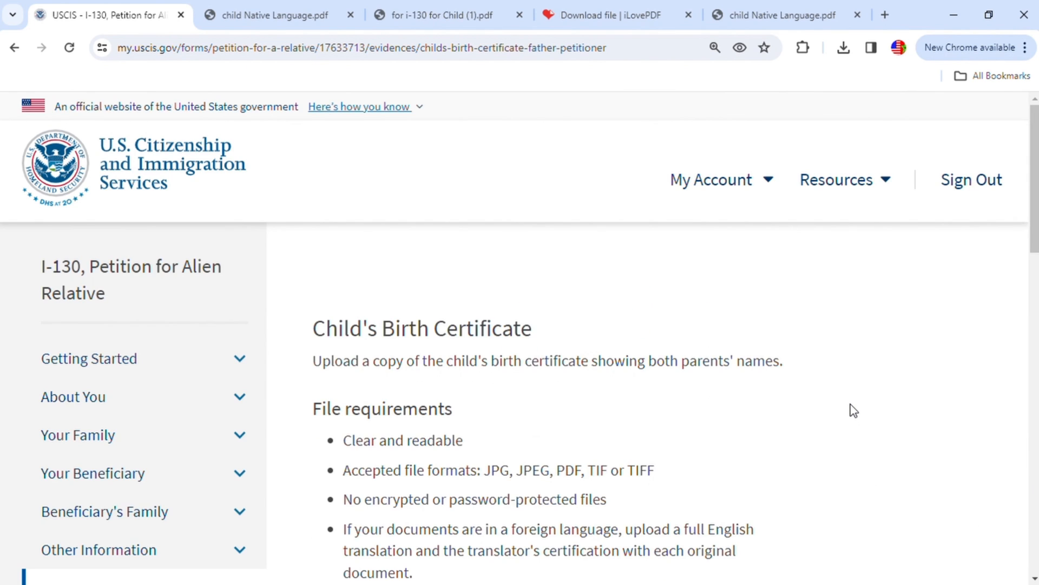
- Upload the PDF of the child's birth certificate and set its document type to Birth Certificate
scroll(842, 425, "down", 3)
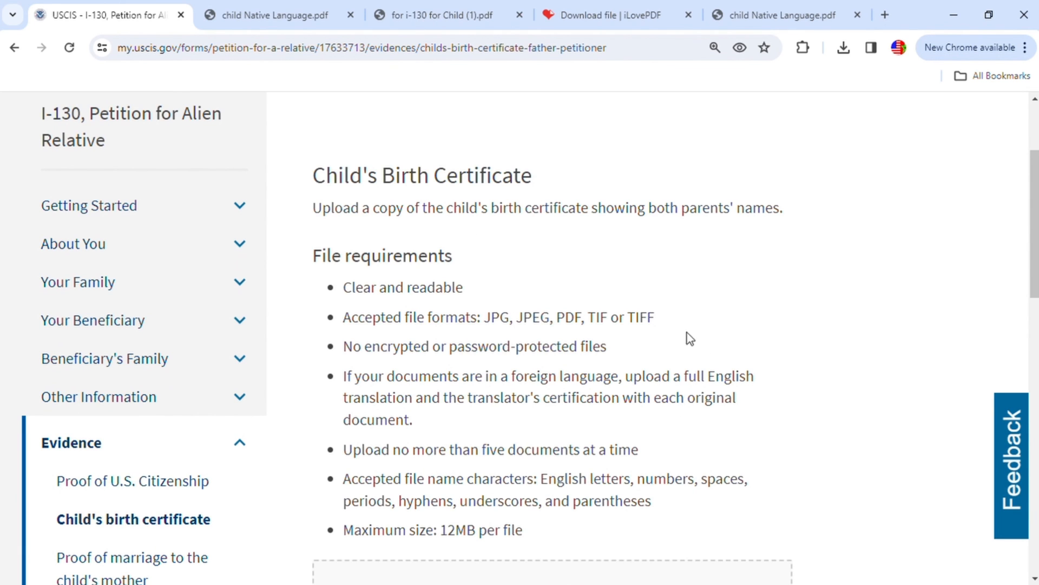
scroll(708, 355, "down", 4)
left_click(472, 371)
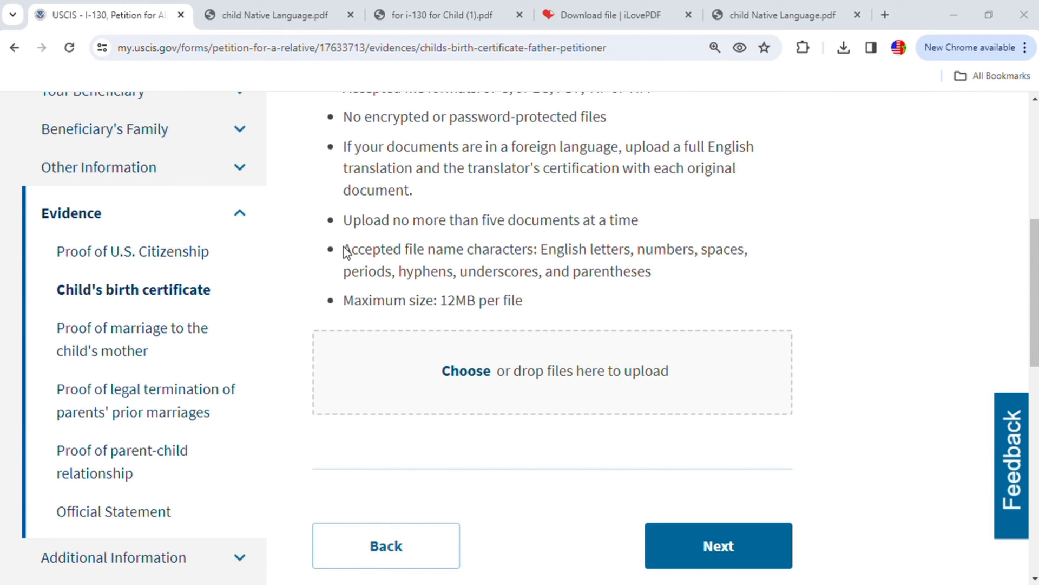
double_click(343, 219)
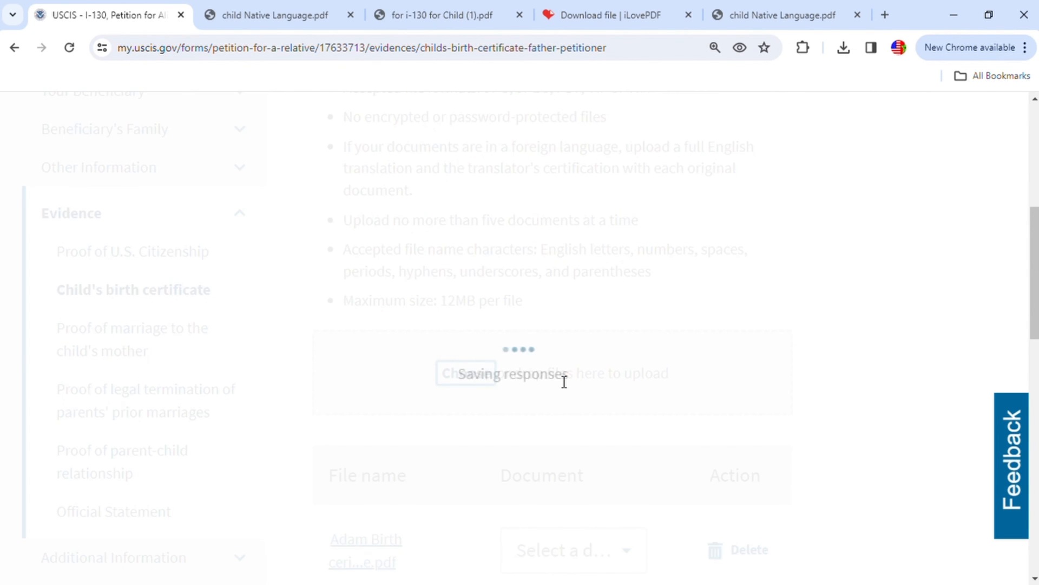
scroll(647, 414, "down", 3)
left_click(635, 413)
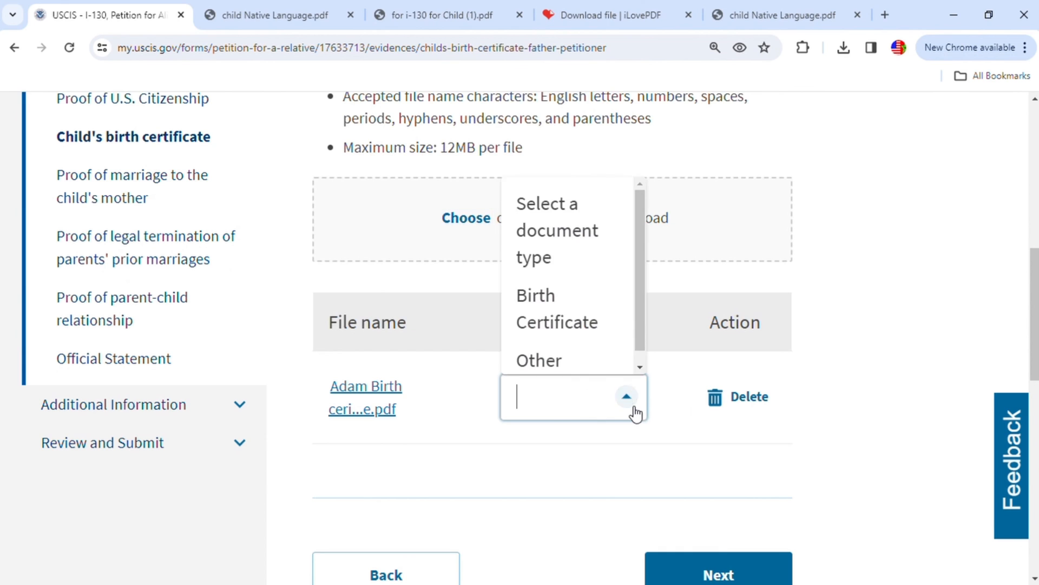
left_click(562, 314)
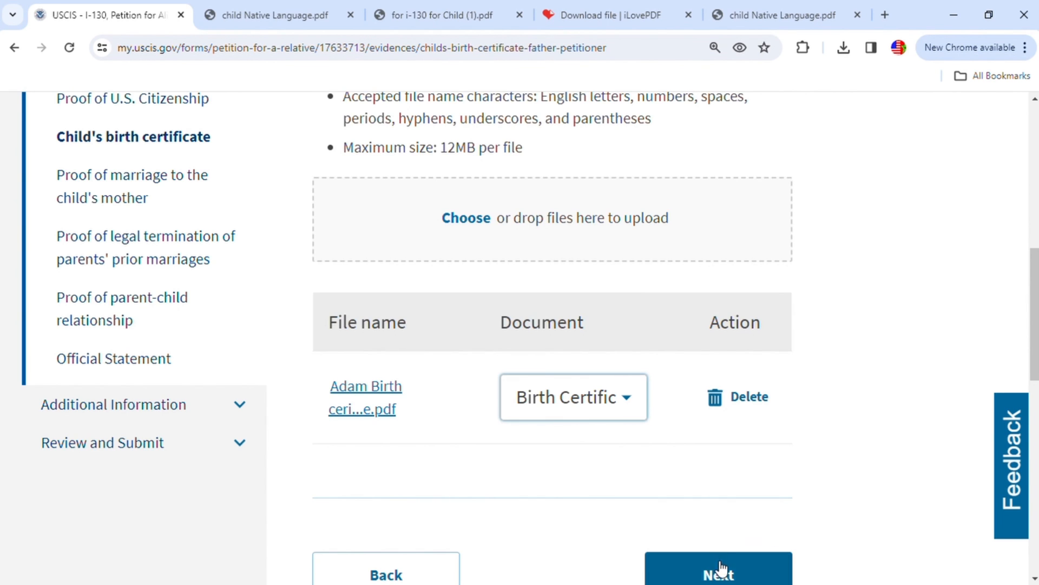
- Continue to the proof of marriage to the child's mother section and upload the marriage certificate PDF
left_click(720, 572)
scroll(707, 420, "down", 3)
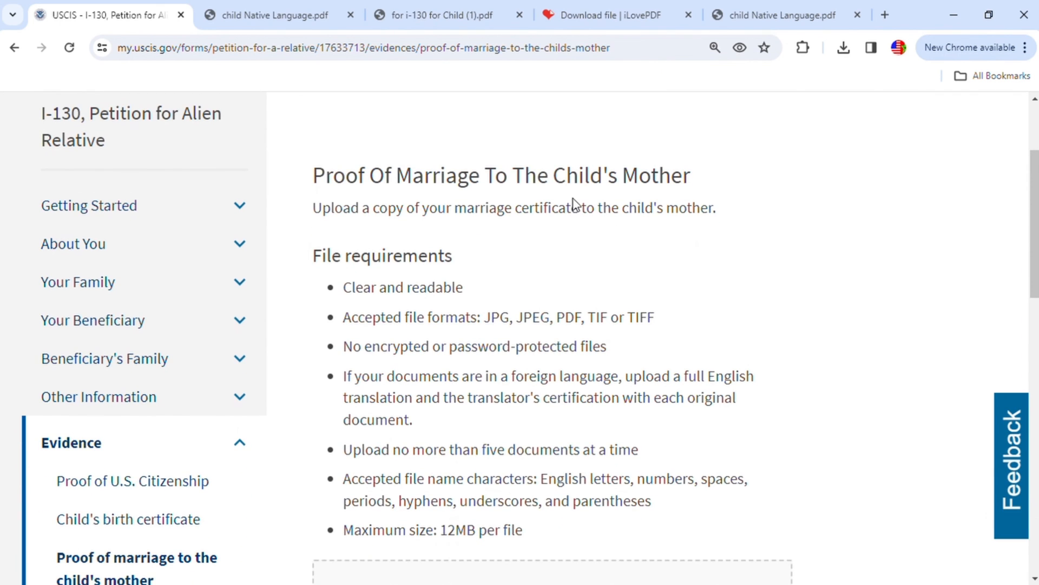
scroll(672, 222, "down", 4)
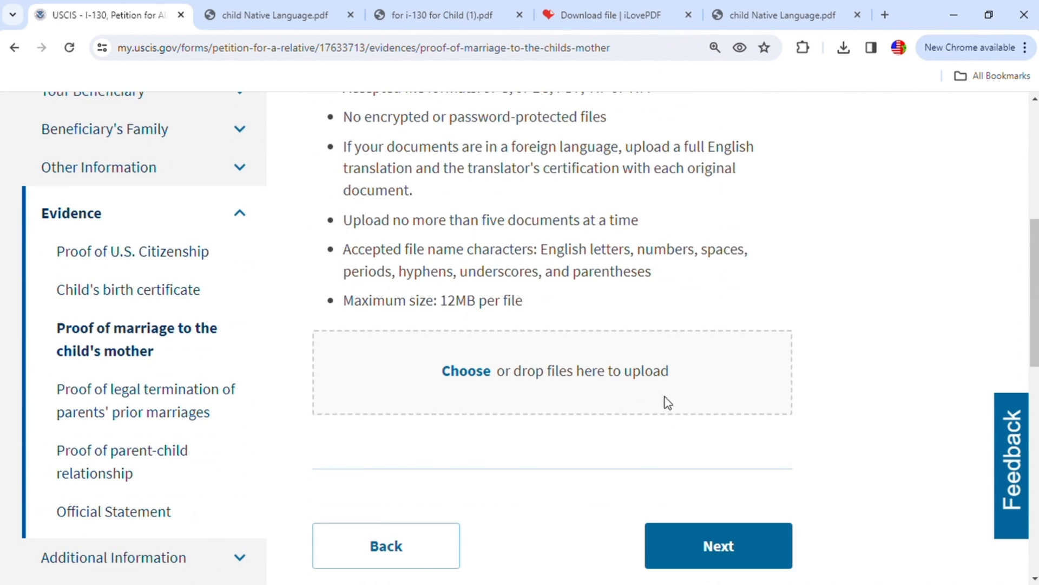
left_click(465, 373)
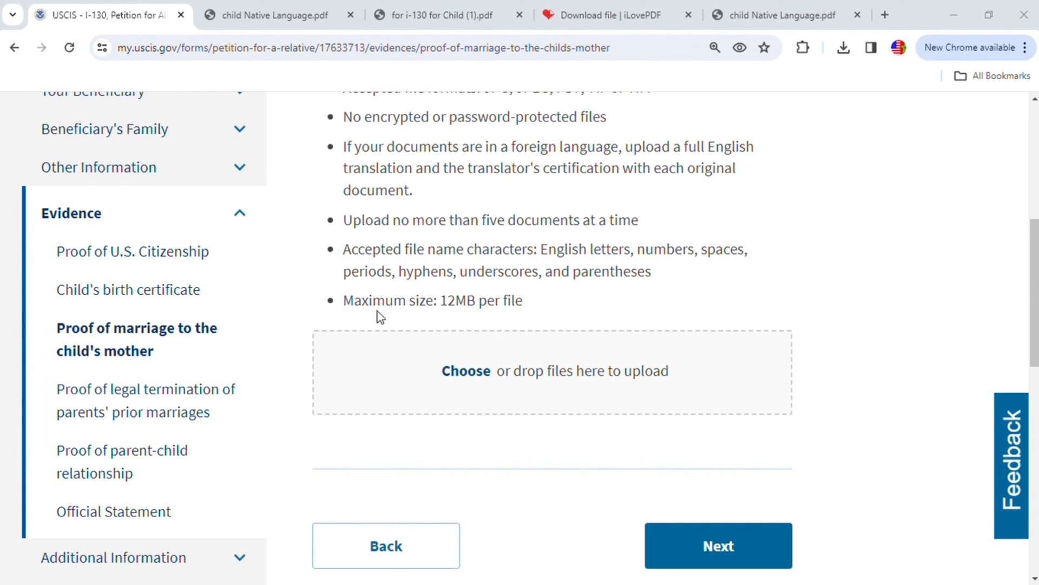
left_click(732, 416)
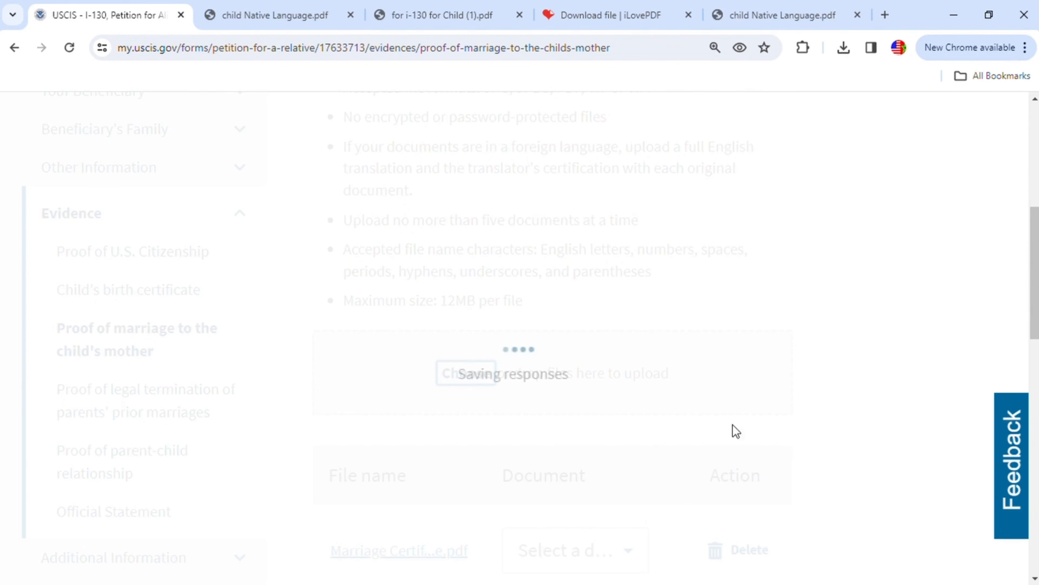
- Set the uploaded PDF's document type to Marriage Certificate and continue to the section on termination of parents' prior marriages
scroll(704, 428, "down", 3)
left_click(641, 403)
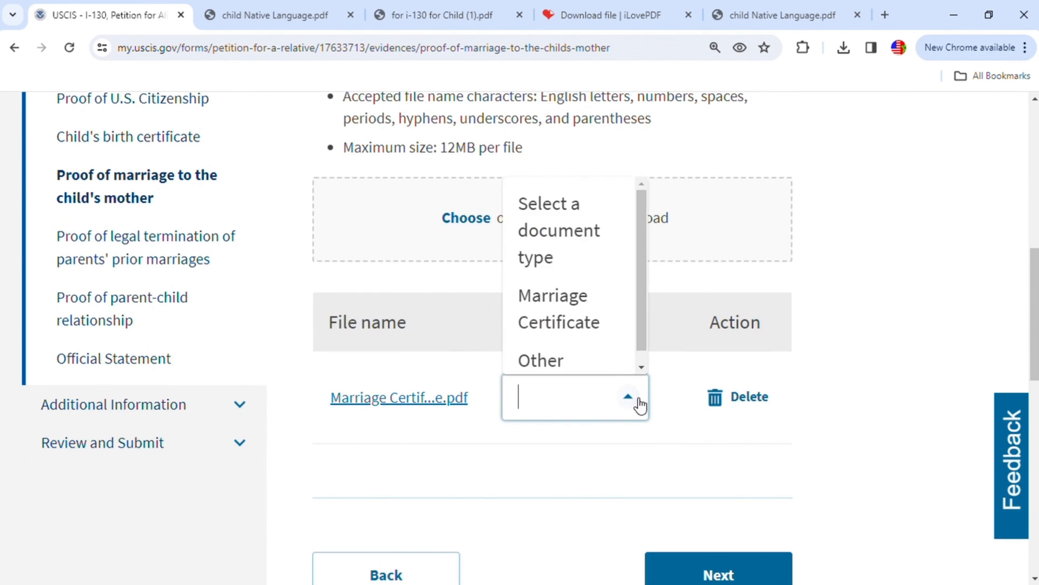
left_click(607, 314)
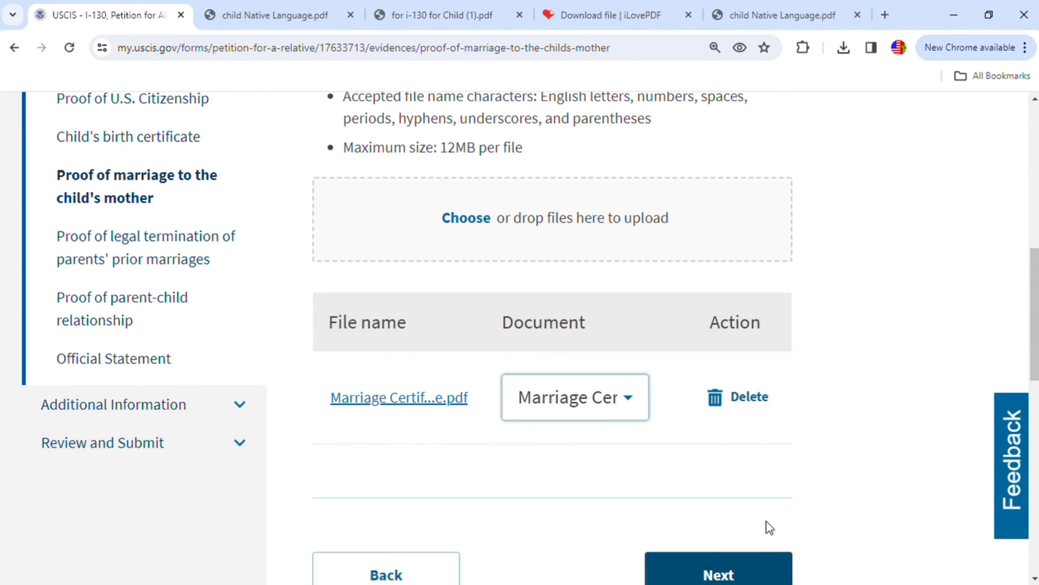
left_click(749, 573)
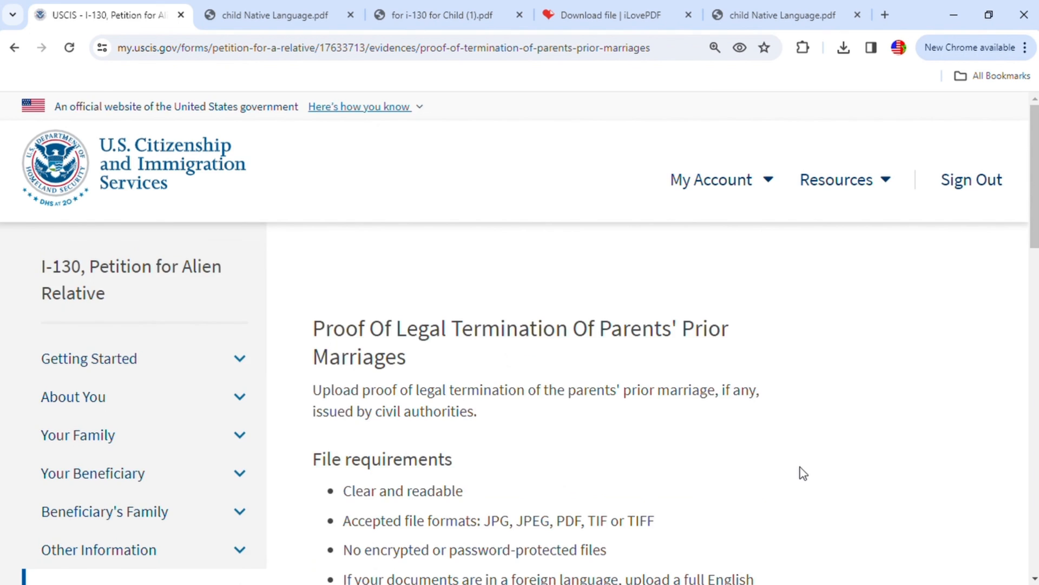
- Skip the proof of legal termination of parents' prior marriages without uploading a file and continue to the parent-child relationship section
scroll(799, 472, "down", 3)
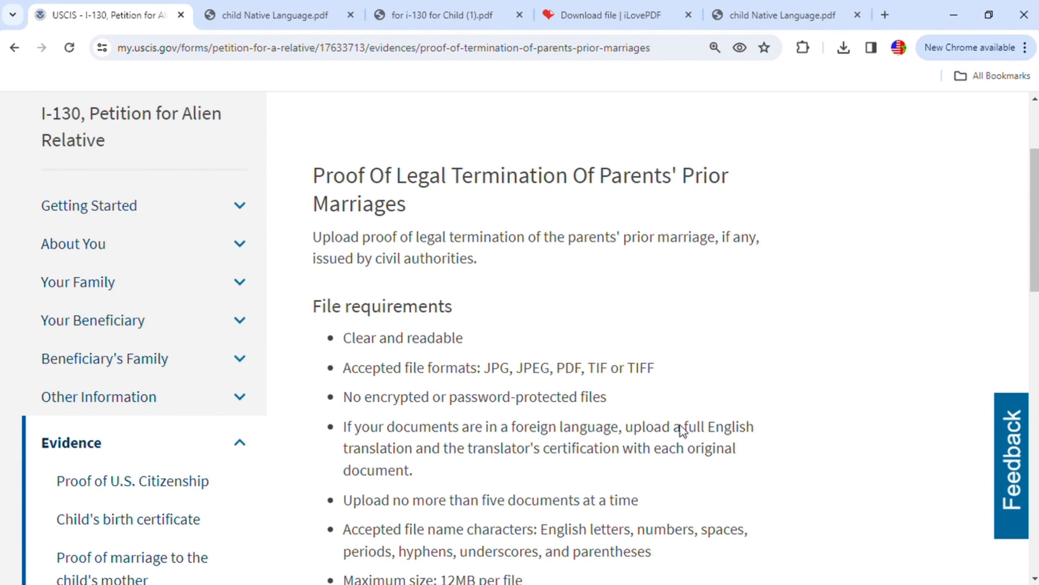
scroll(699, 438, "down", 1)
scroll(698, 437, "down", 5)
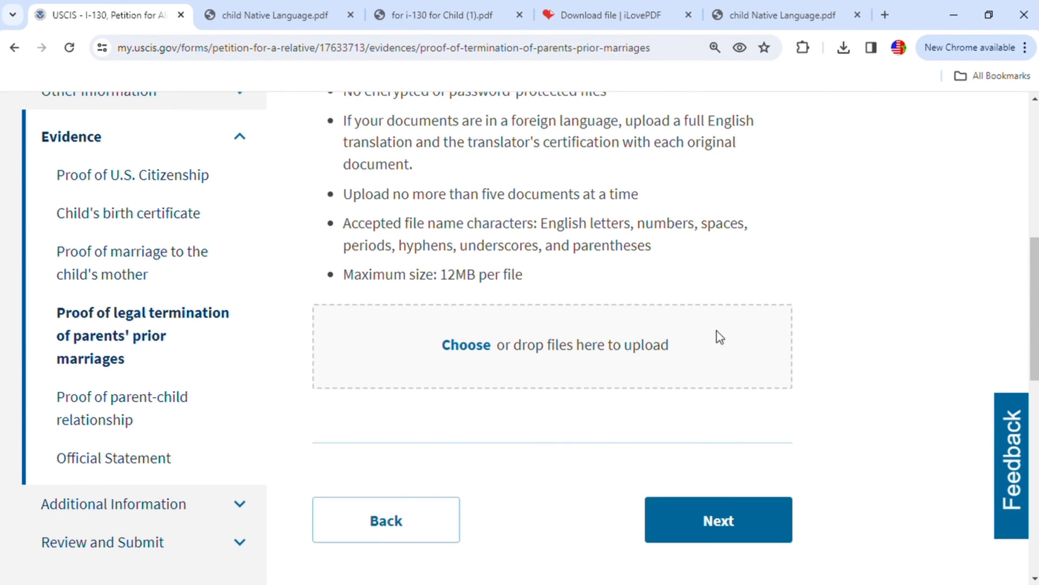
left_click(740, 537)
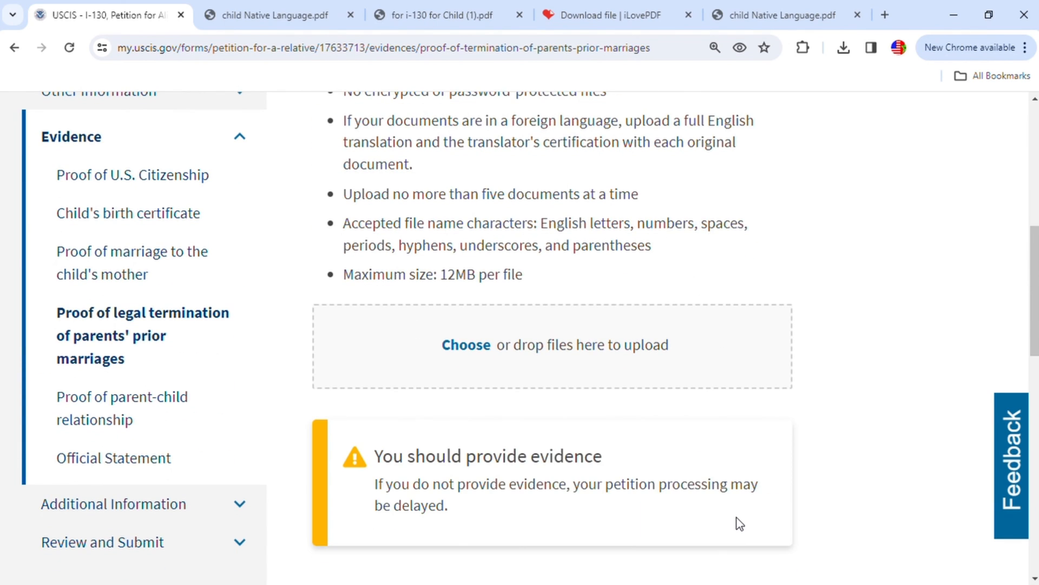
scroll(740, 524, "down", 3)
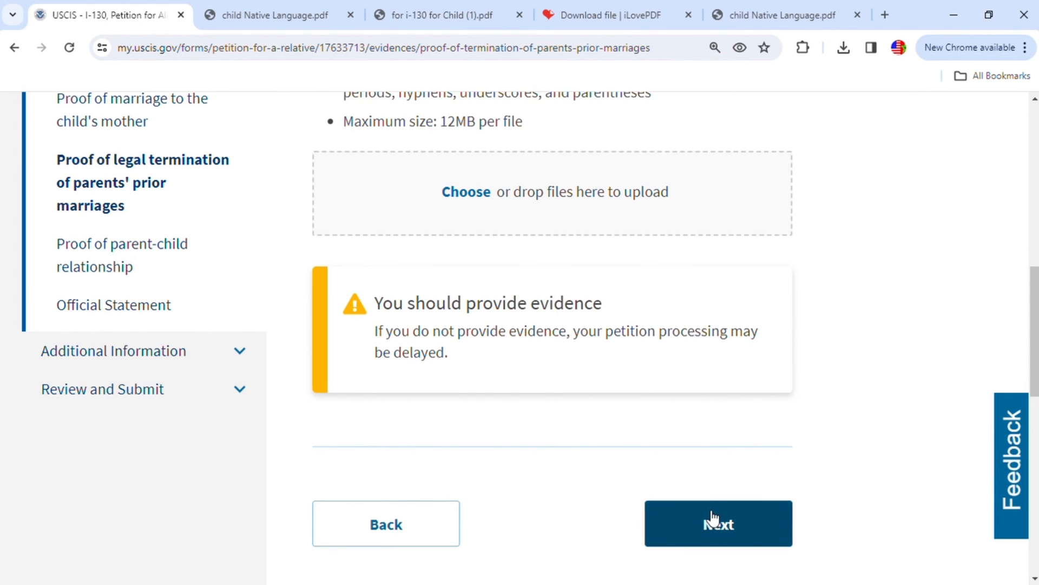
left_click(713, 520)
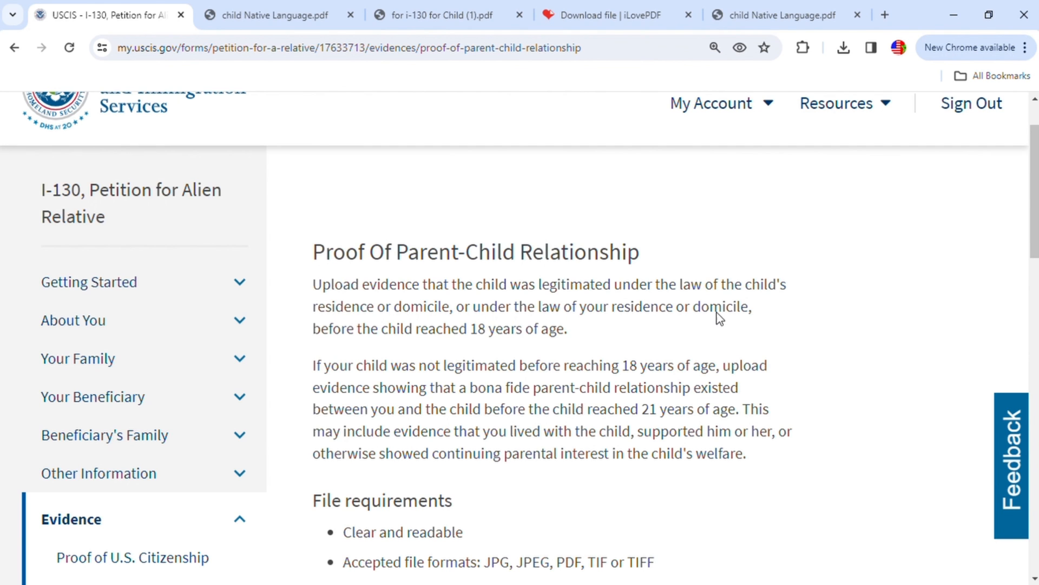
- Upload the marriage certificate PDF as proof of the parent-child relationship
scroll(719, 314, "down", 6)
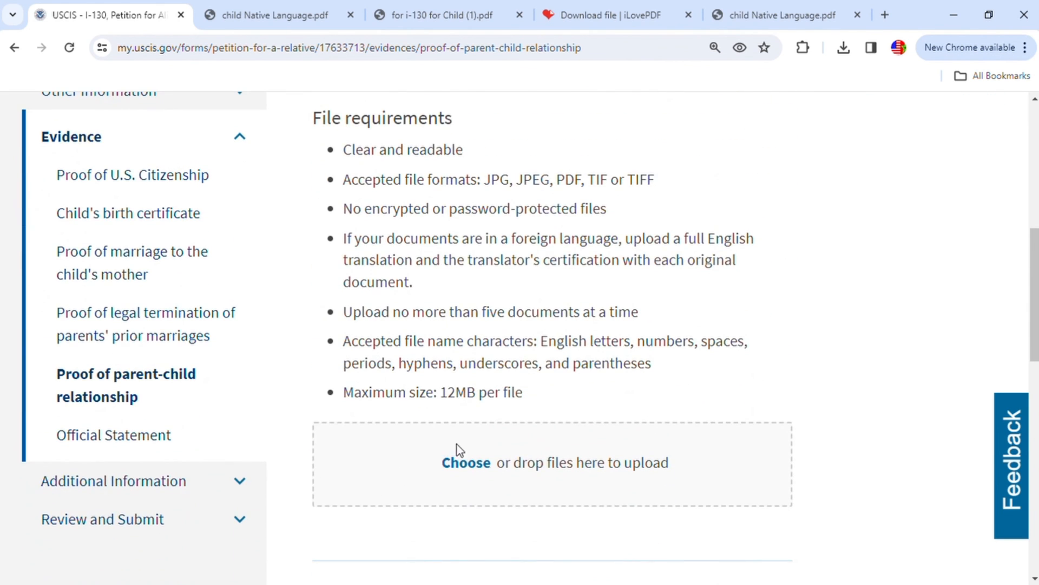
left_click(464, 462)
left_click(804, 438)
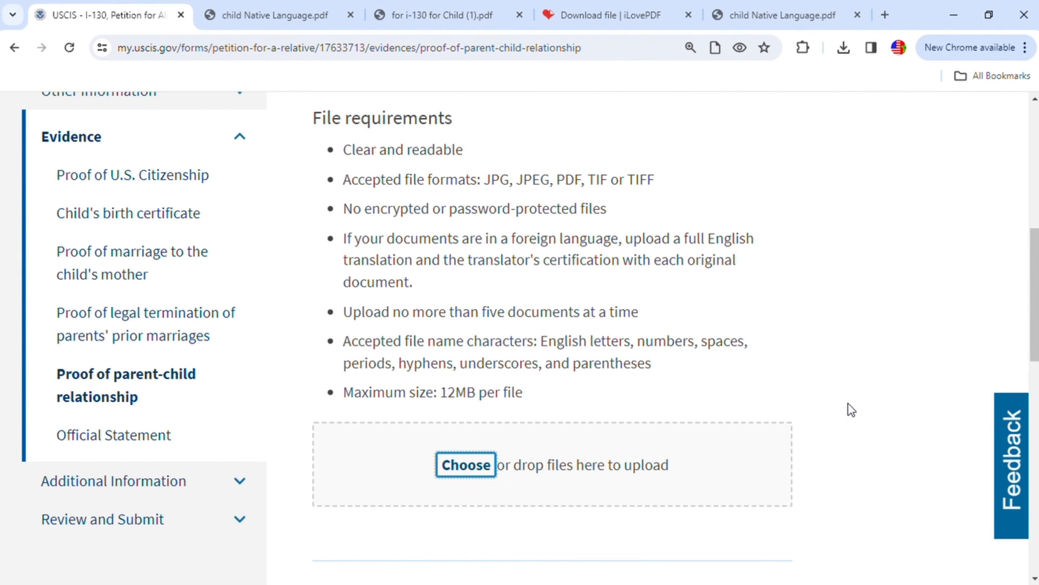
- Set the document type of the parent-child relationship file to Marriage Certificate and continue to the official statement section
scroll(852, 410, "down", 3)
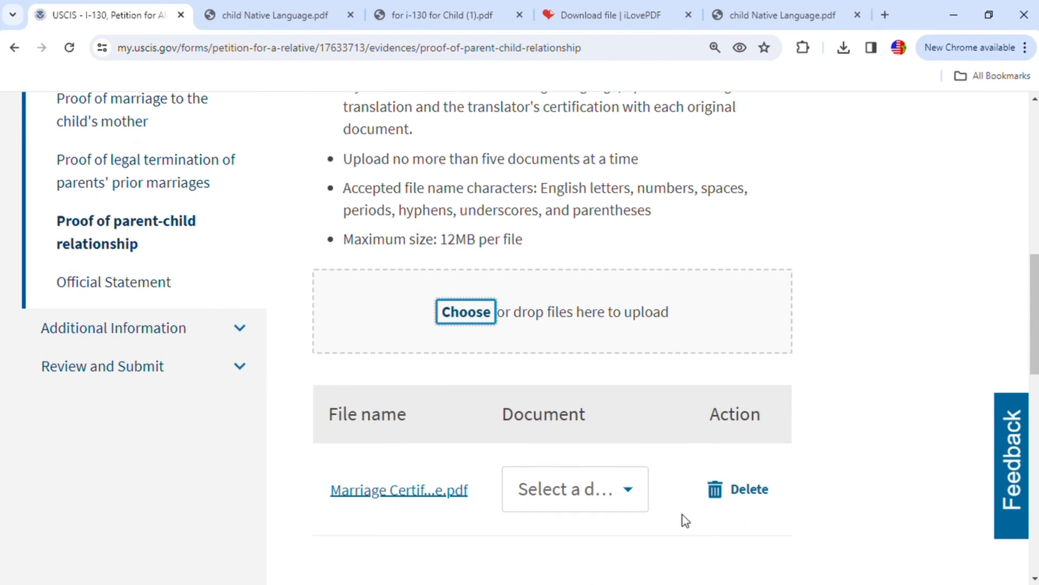
left_click(628, 491)
scroll(598, 425, "down", 2)
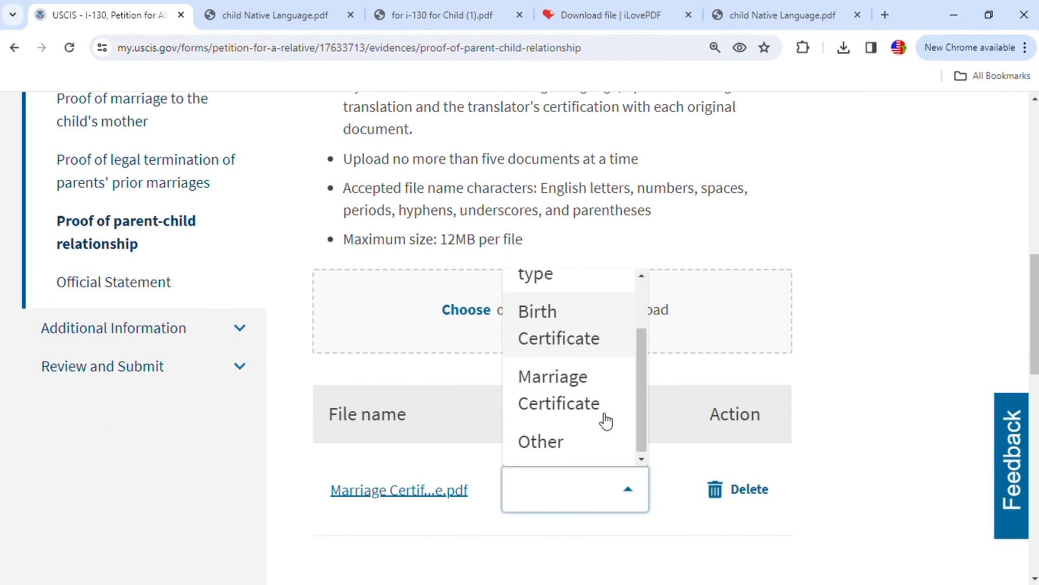
left_click(587, 402)
scroll(846, 405, "down", 3)
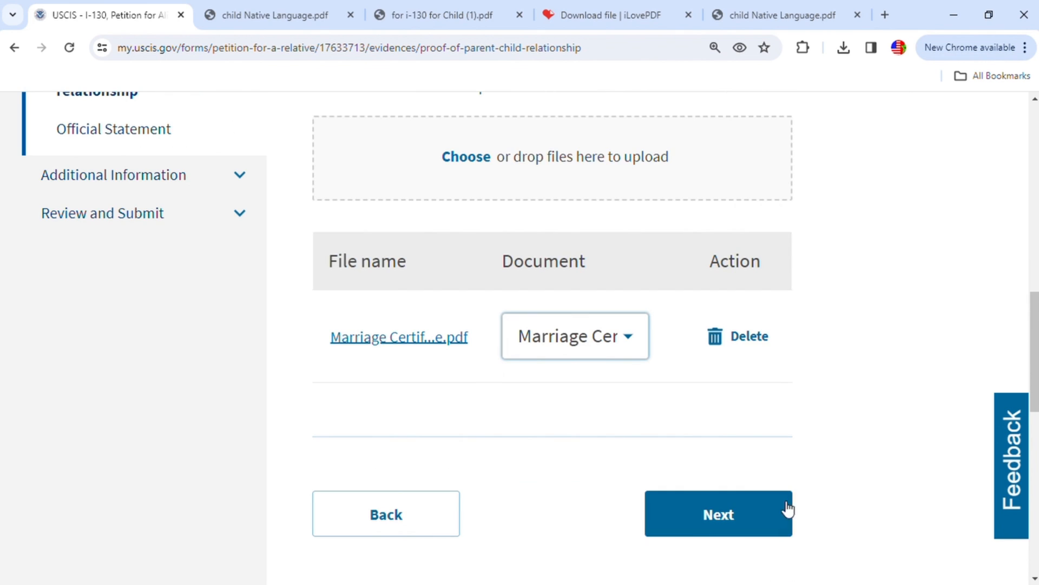
left_click(768, 515)
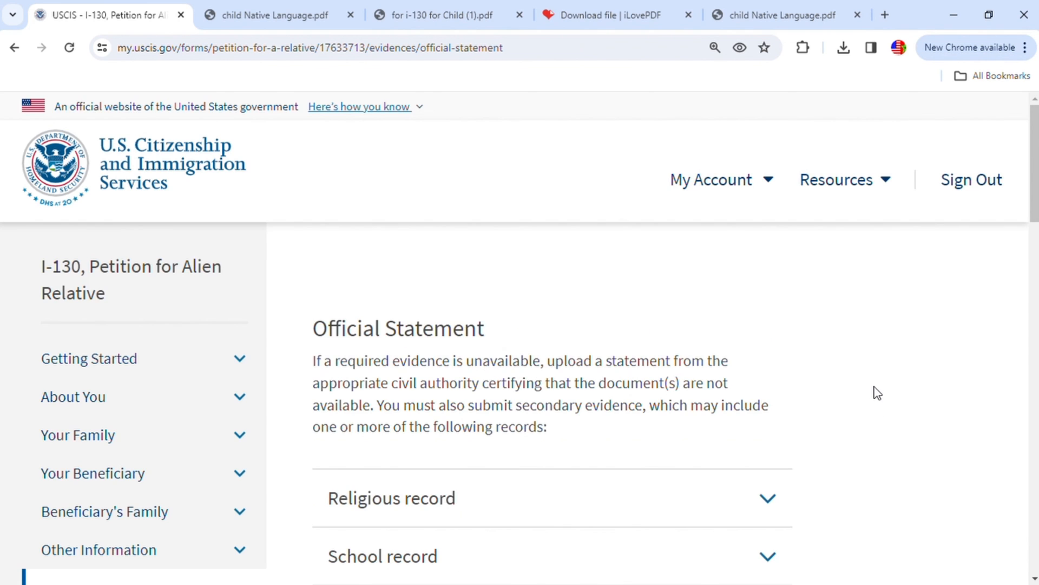
- Skip the official statement section without uploading a file and continue to the additional information section
scroll(877, 390, "down", 4)
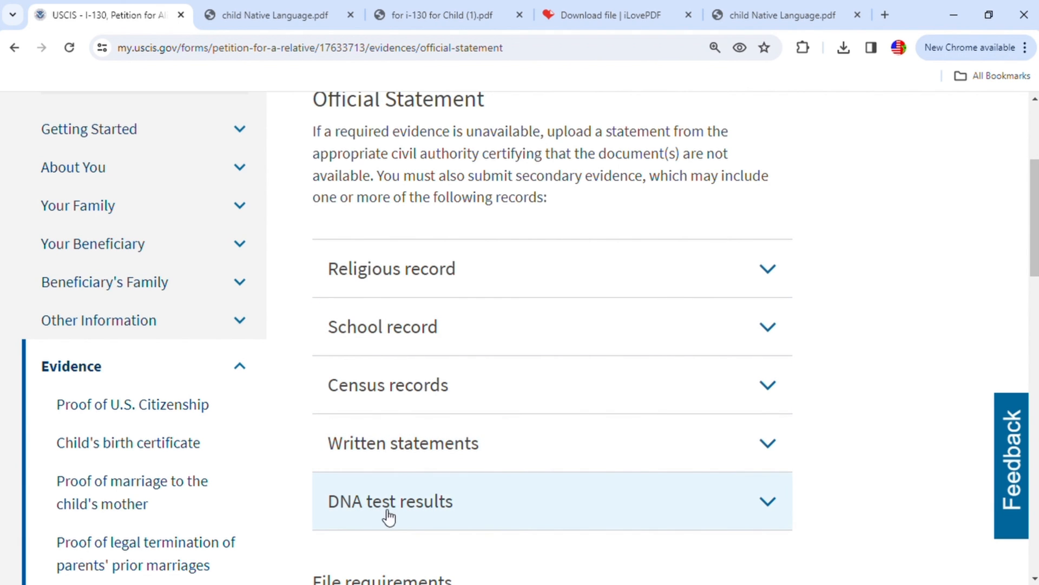
scroll(628, 482, "down", 5)
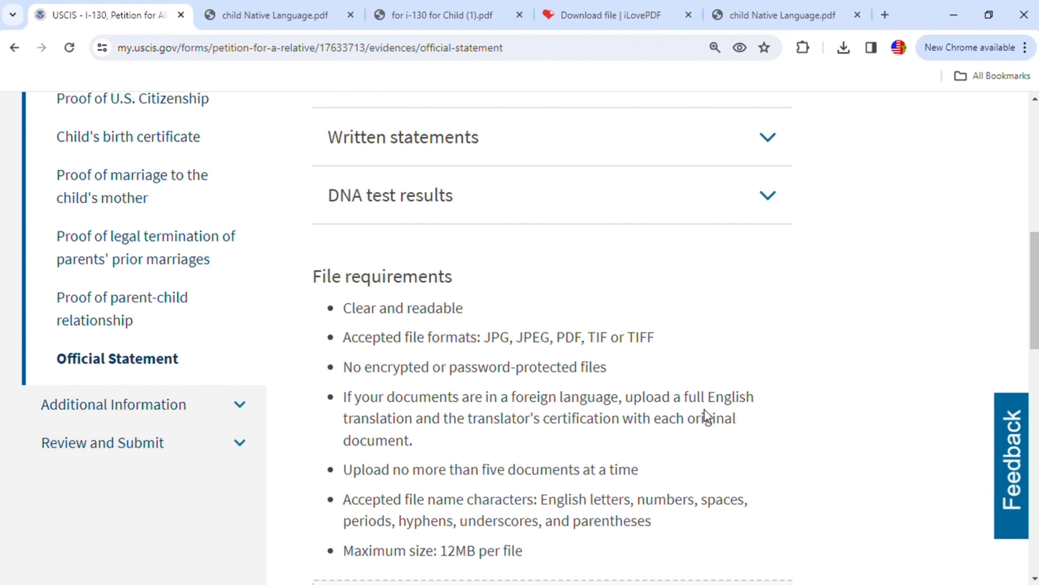
scroll(705, 412, "down", 4)
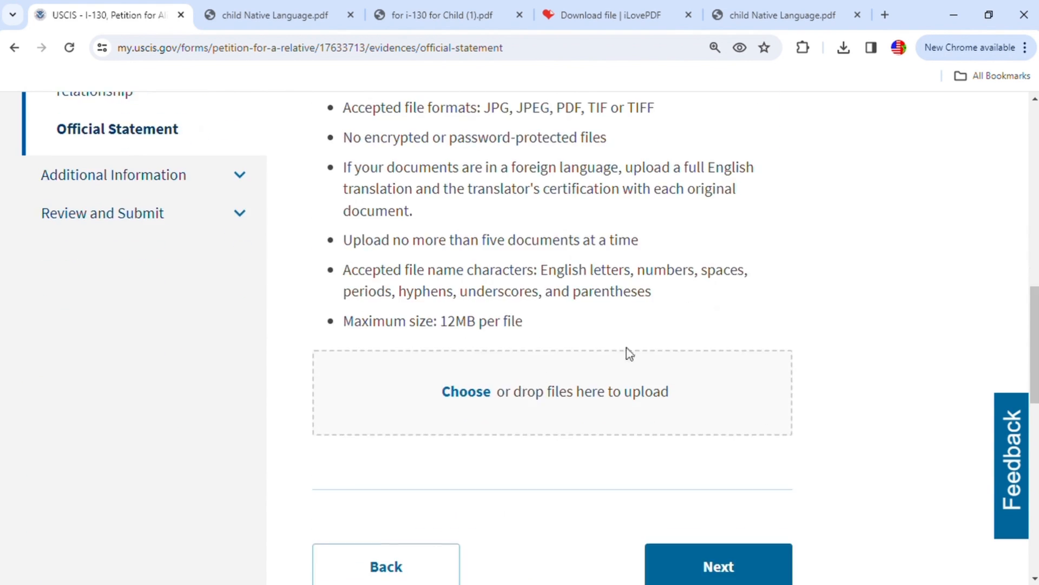
left_click(726, 562)
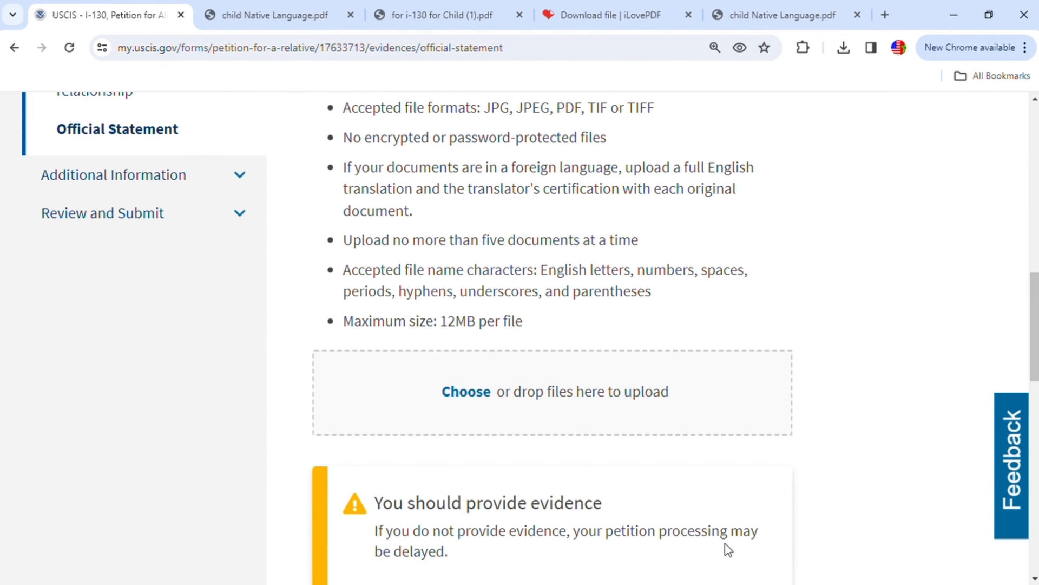
scroll(826, 386, "down", 4)
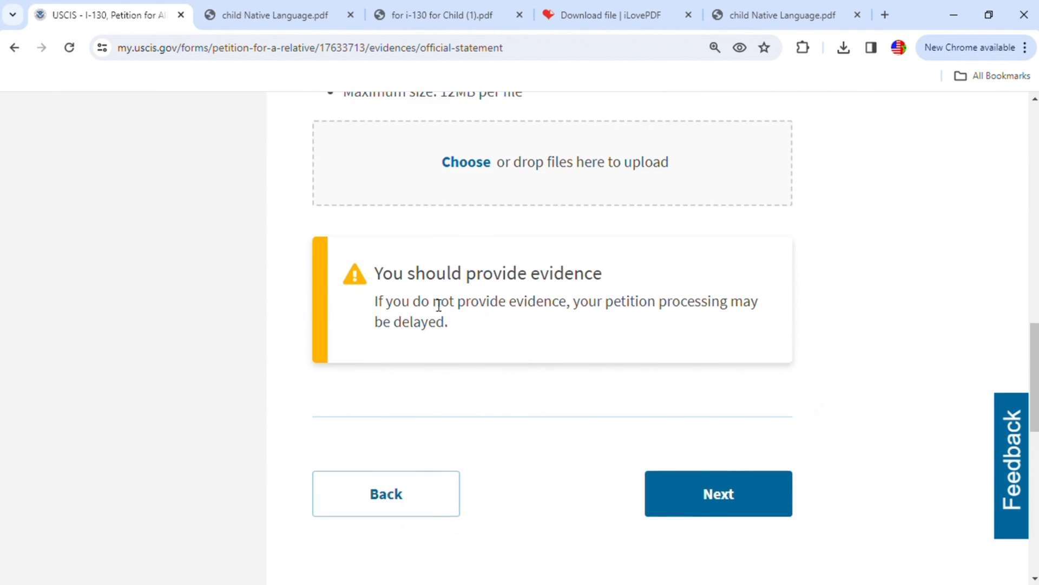
left_click(738, 499)
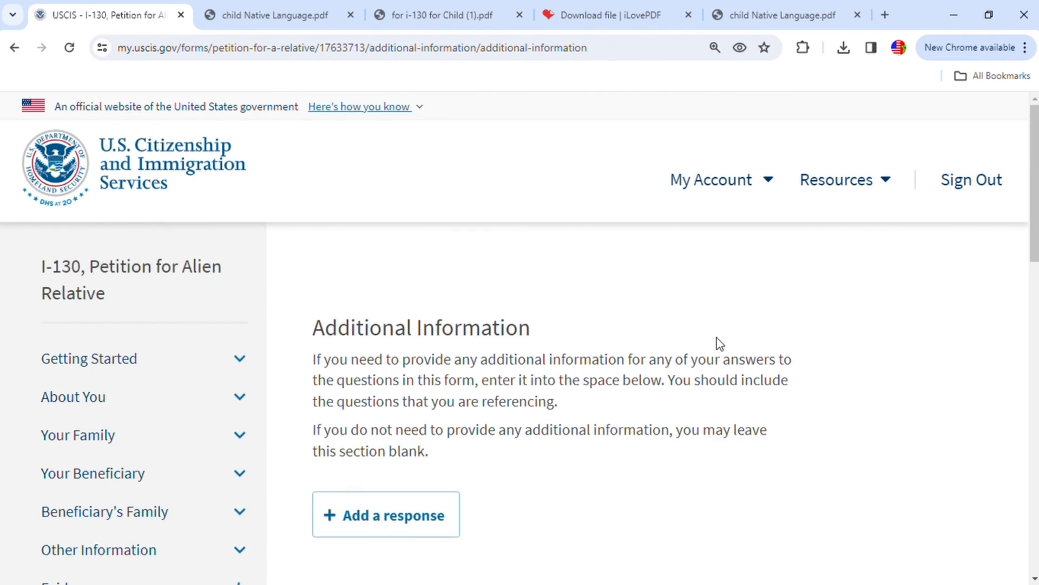
- Leave the additional information section blank and proceed through the fee and alerts check to the application summary
scroll(724, 346, "down", 3)
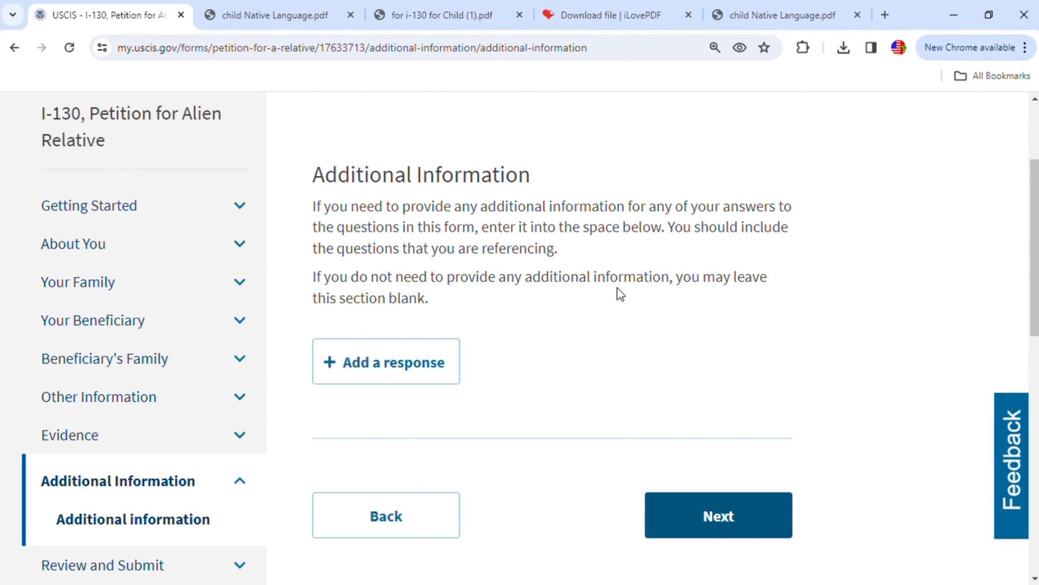
left_click(740, 504)
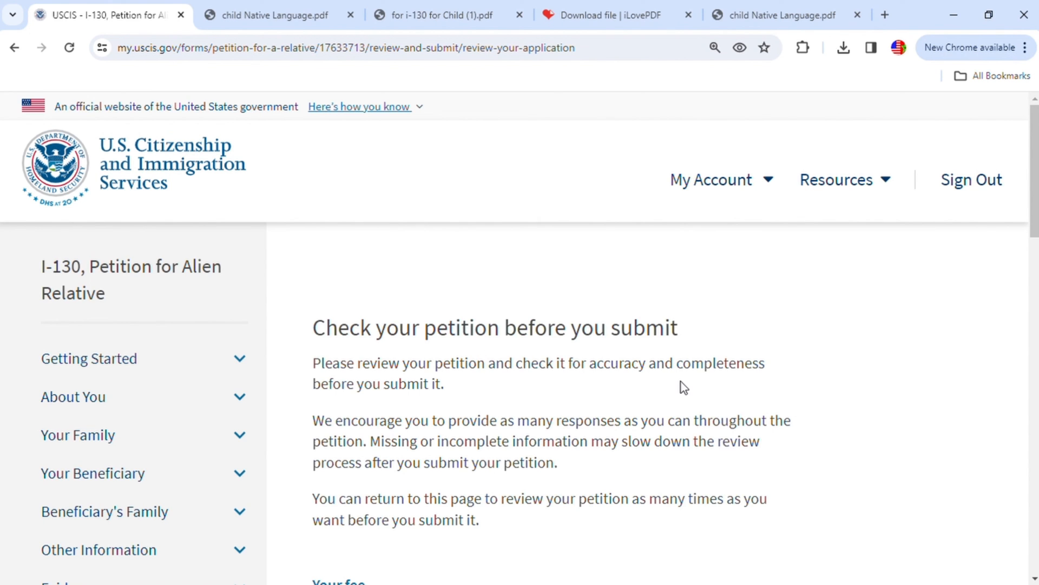
scroll(685, 390, "down", 4)
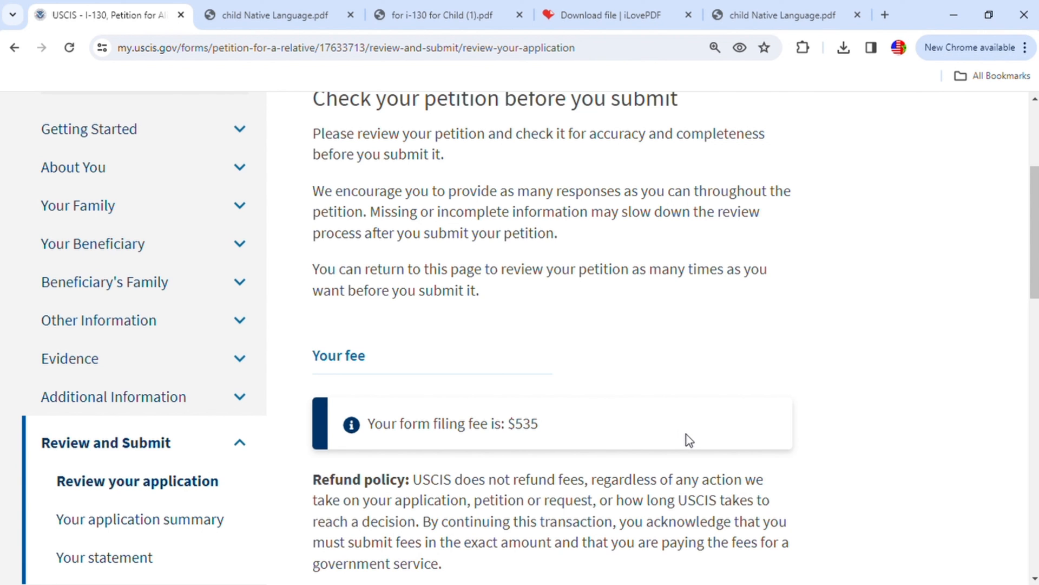
scroll(704, 419, "down", 7)
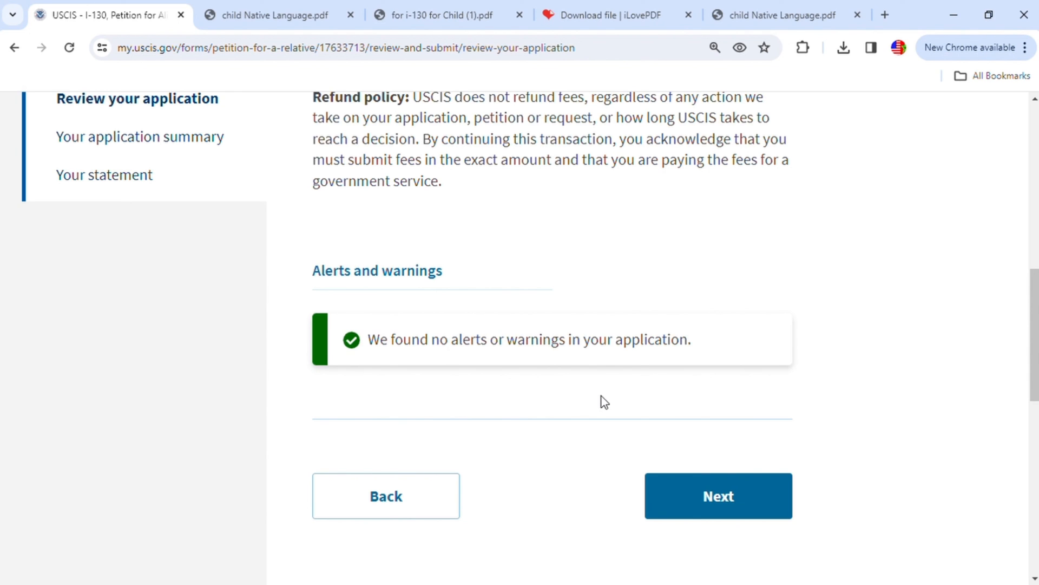
left_click(747, 502)
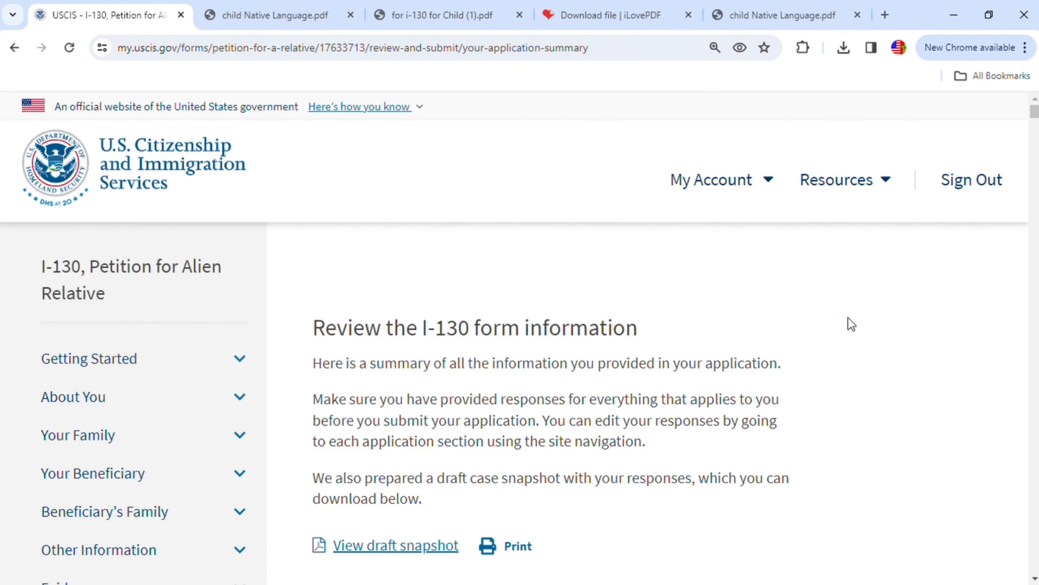
- Examine the I-130 application summary, checking the responses from the Getting Started section onward
scroll(853, 324, "down", 1)
scroll(839, 349, "down", 1)
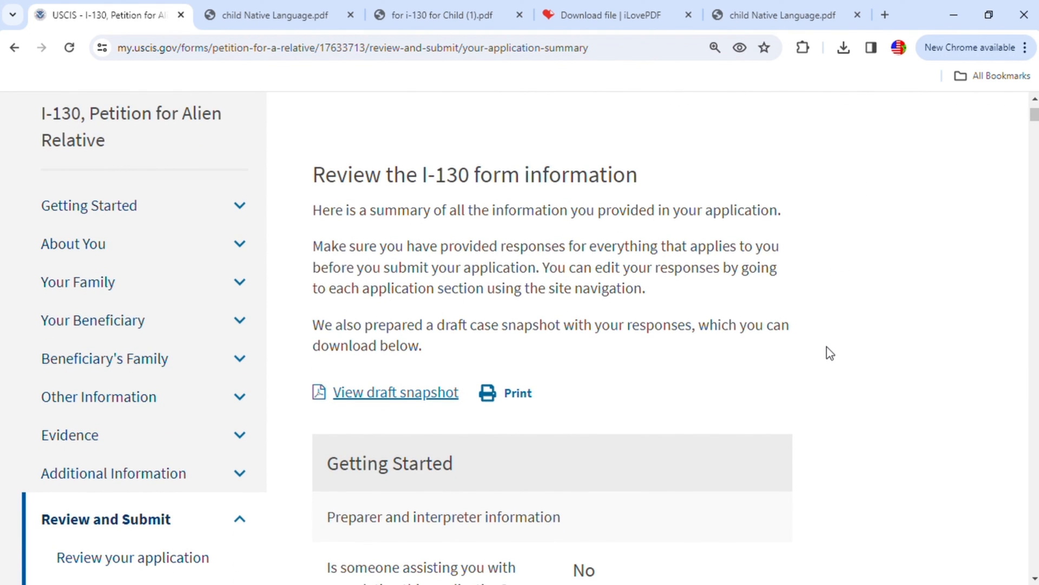
scroll(747, 357, "down", 1)
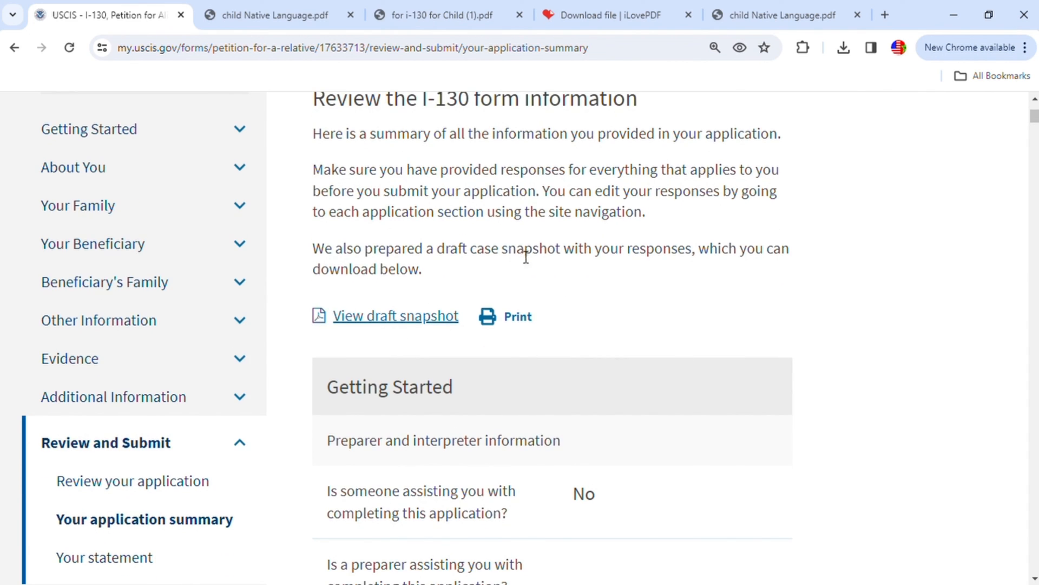
scroll(770, 334, "down", 1)
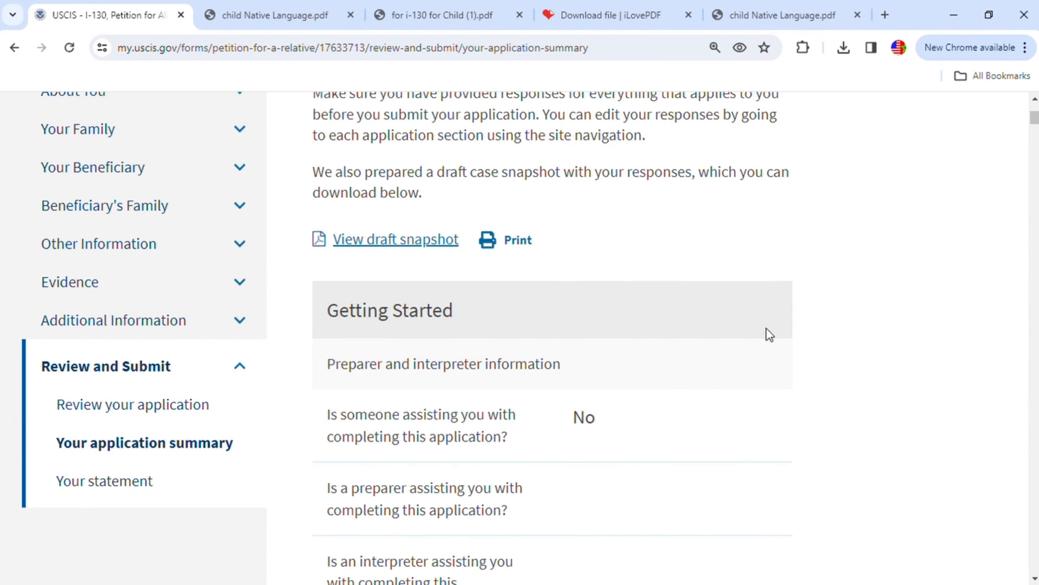
scroll(443, 357, "down", 1)
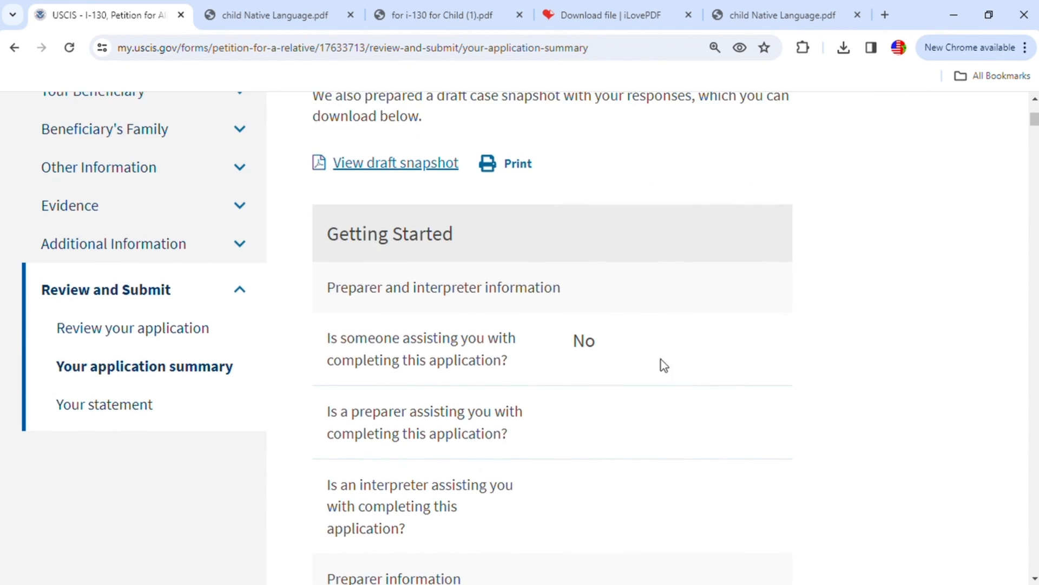
scroll(550, 355, "down", 3)
scroll(550, 355, "down", 3)
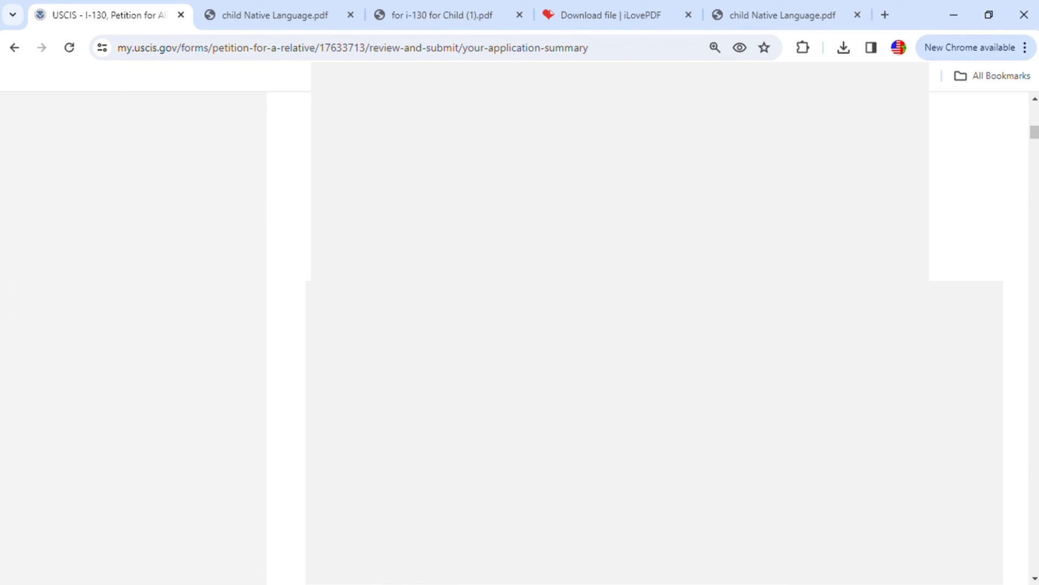